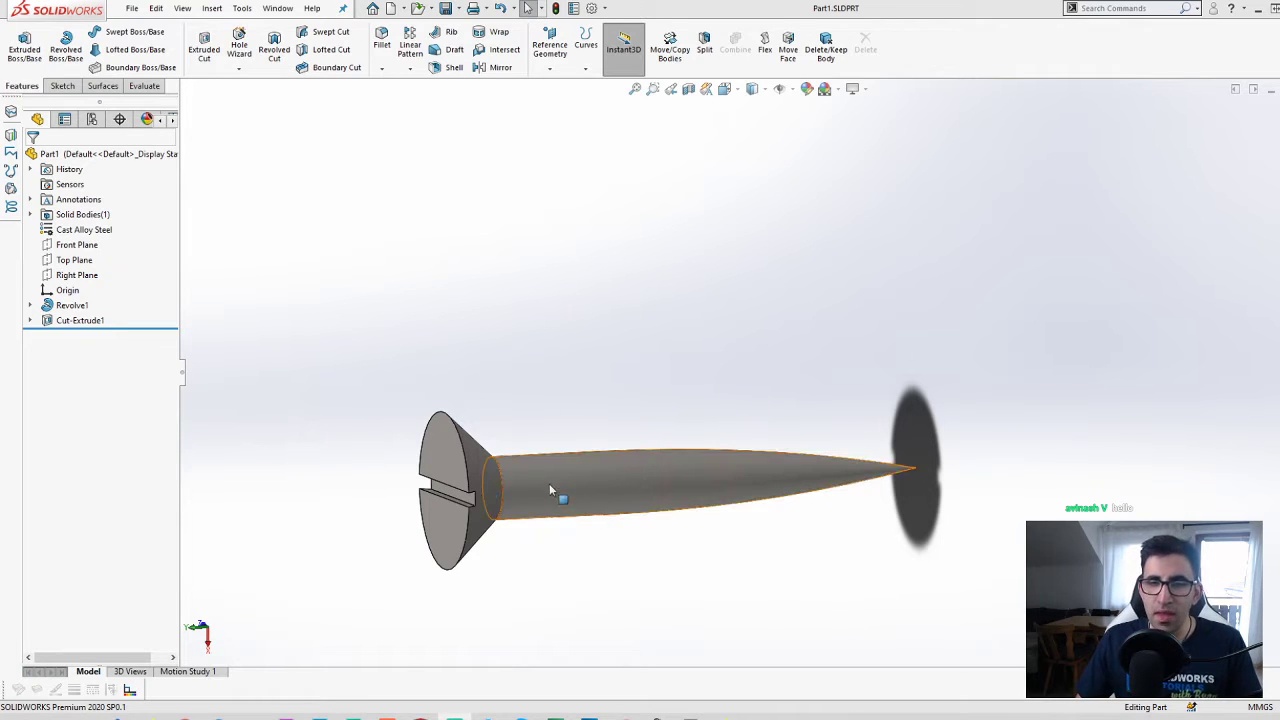
- Examine the screw's slotted head and tapered shank from several angles, and check how the Right and Top planes lie
middle_drag(492, 481, 757, 623)
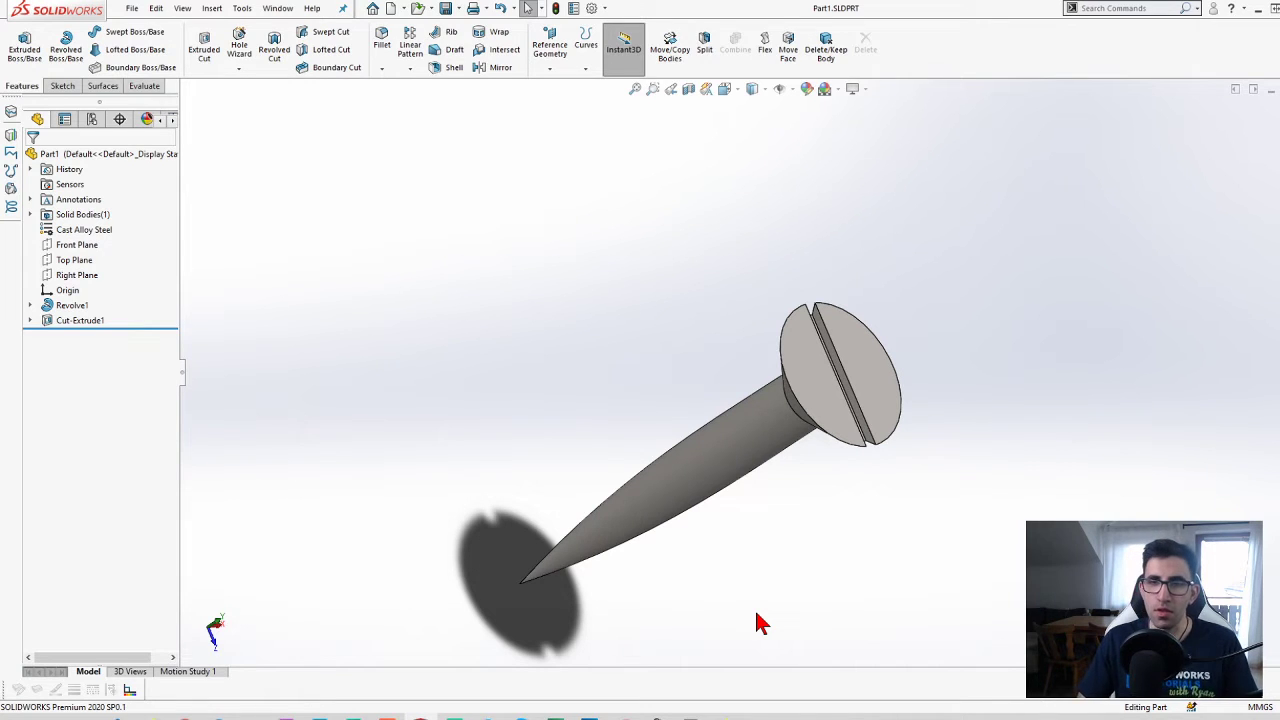
middle_drag(782, 468, 800, 425)
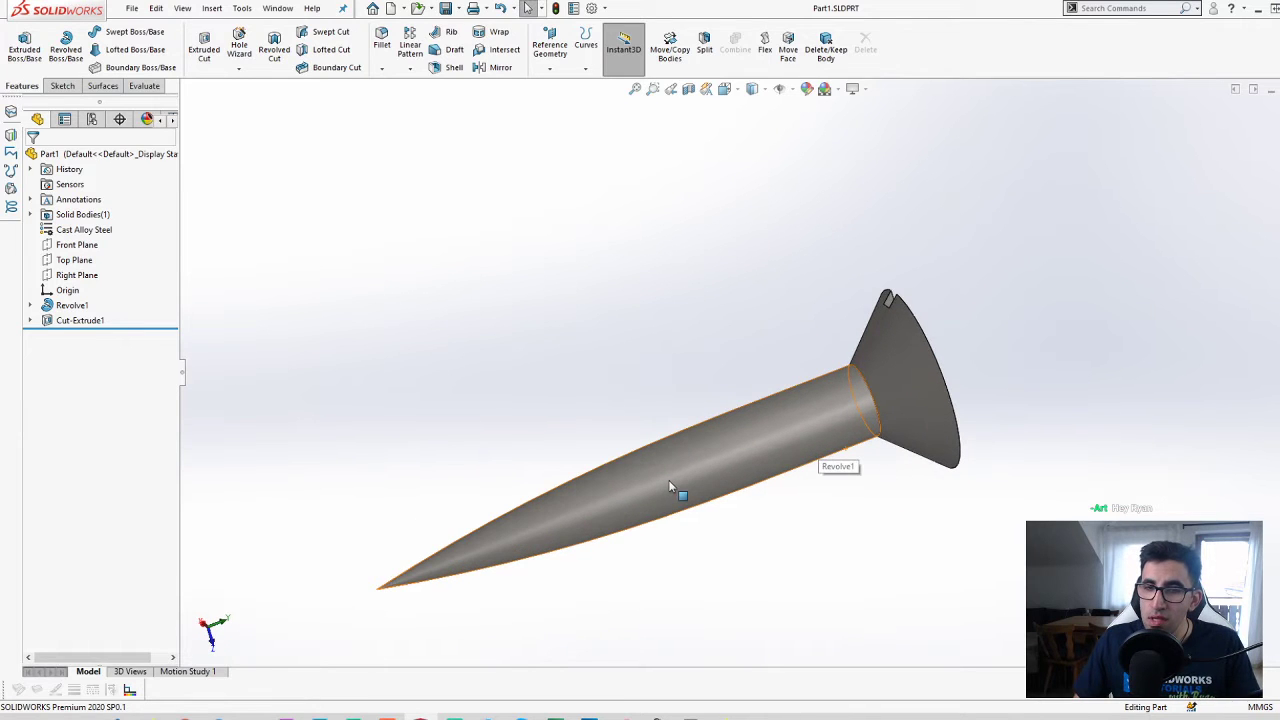
click(808, 430)
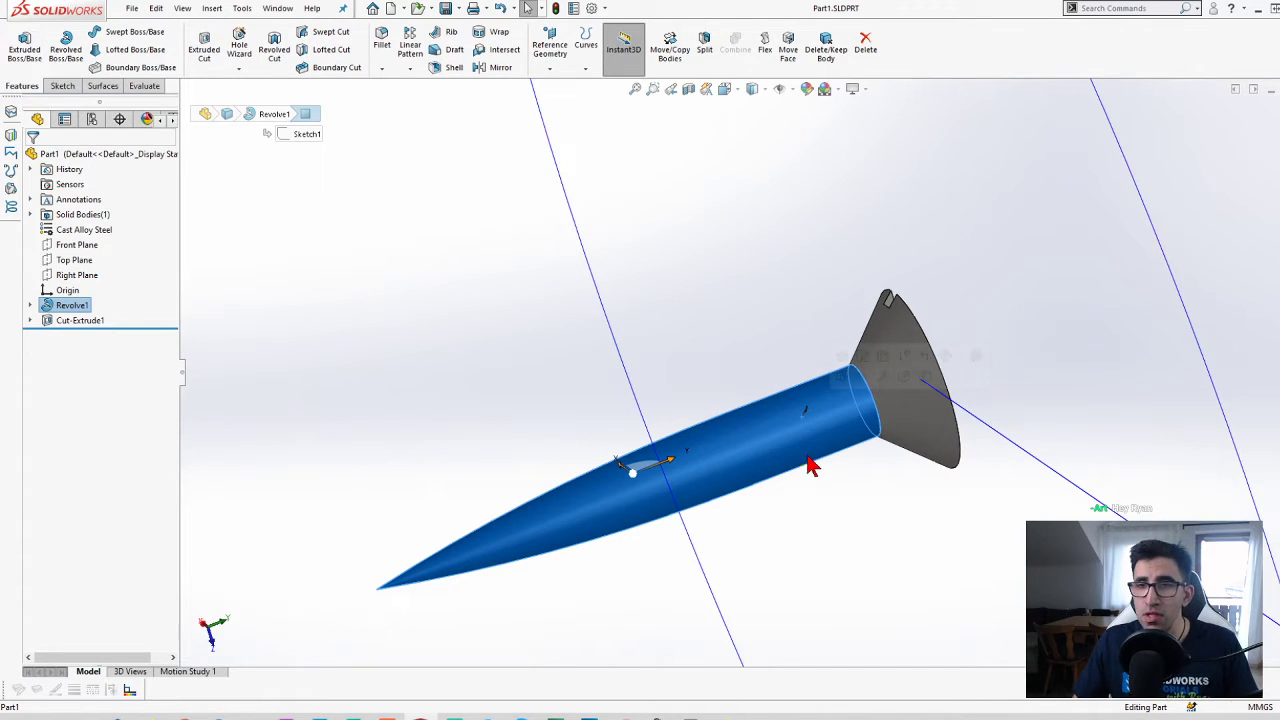
click(497, 331)
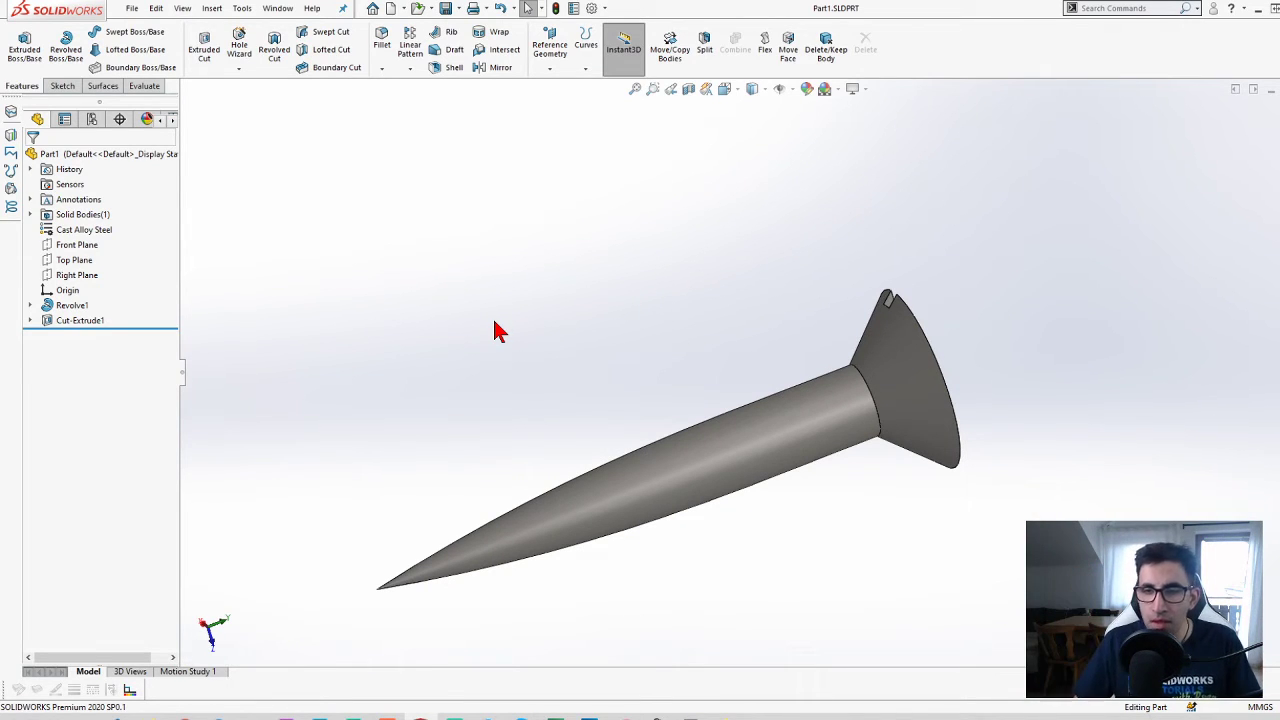
click(782, 454)
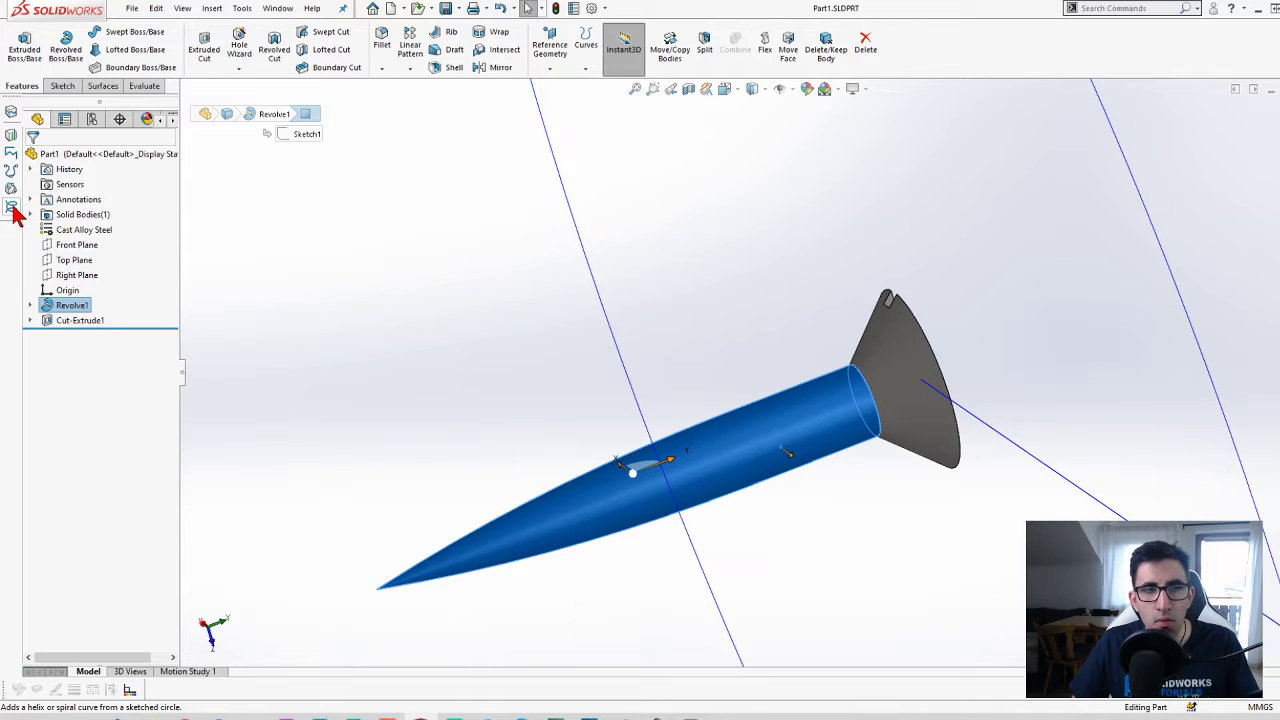
click(698, 366)
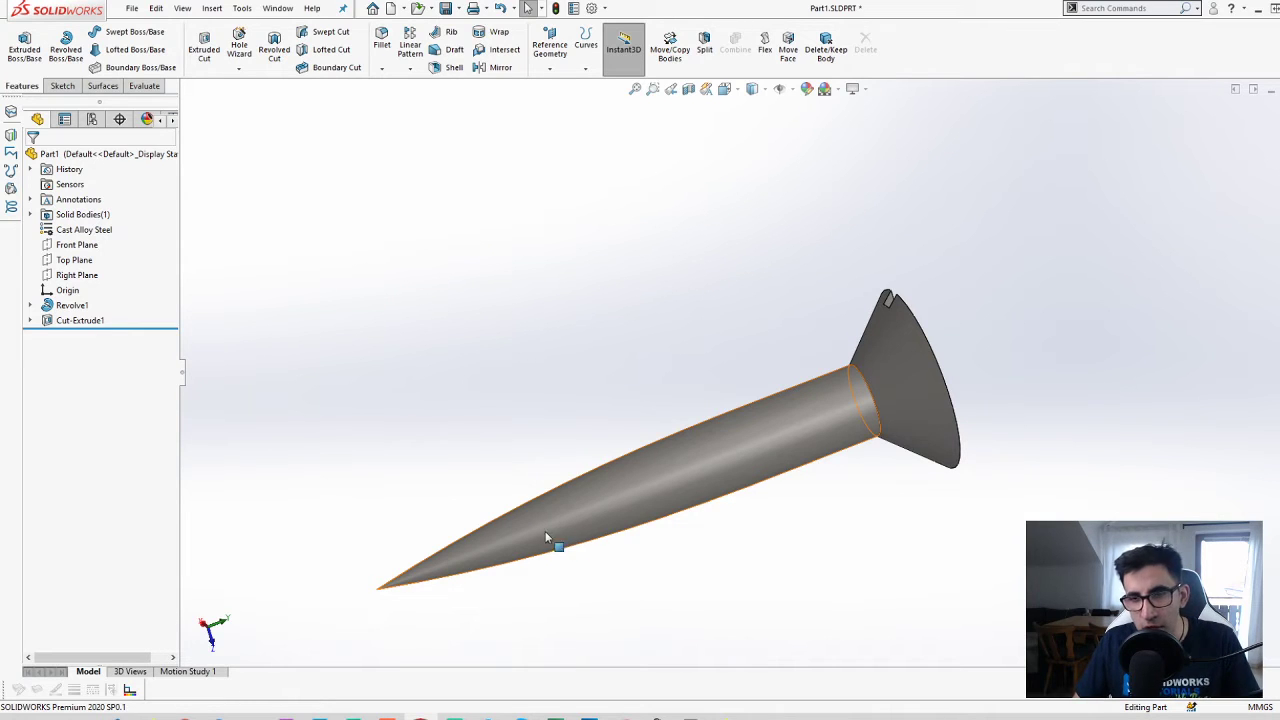
middle_drag(520, 485, 726, 537)
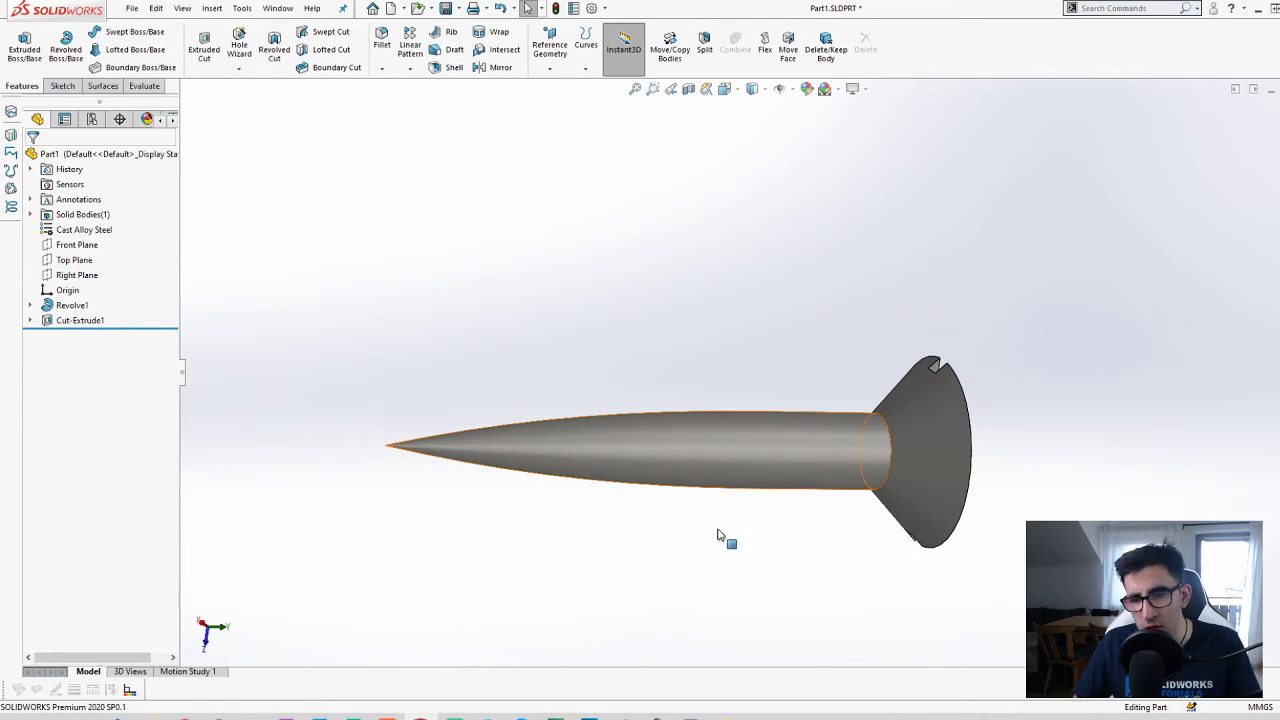
click(88, 276)
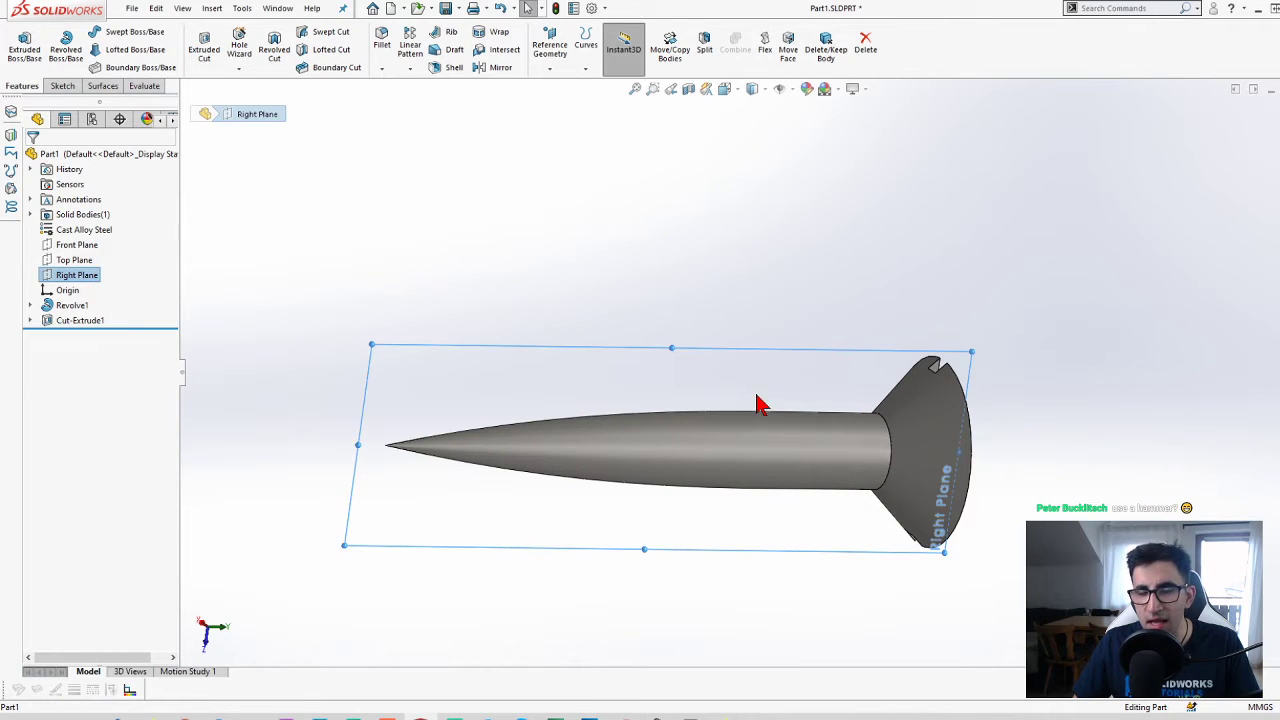
scroll(760, 402, down, 1)
click(712, 450)
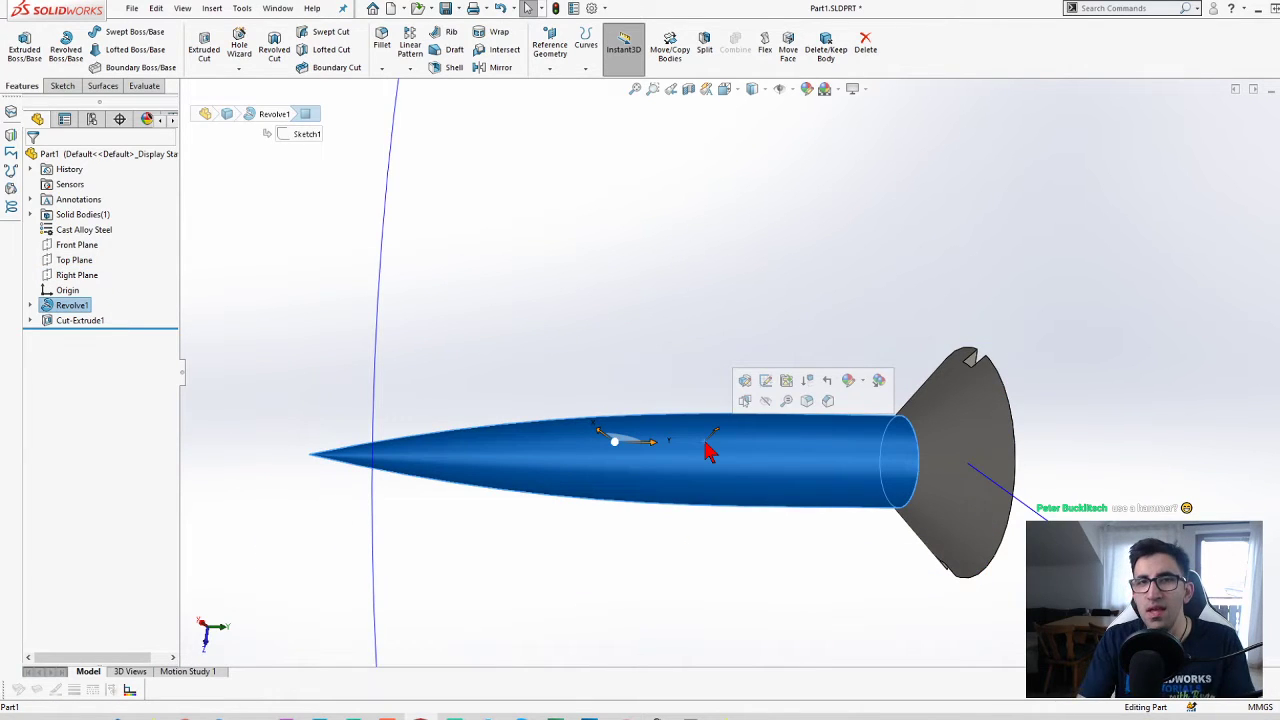
click(200, 300)
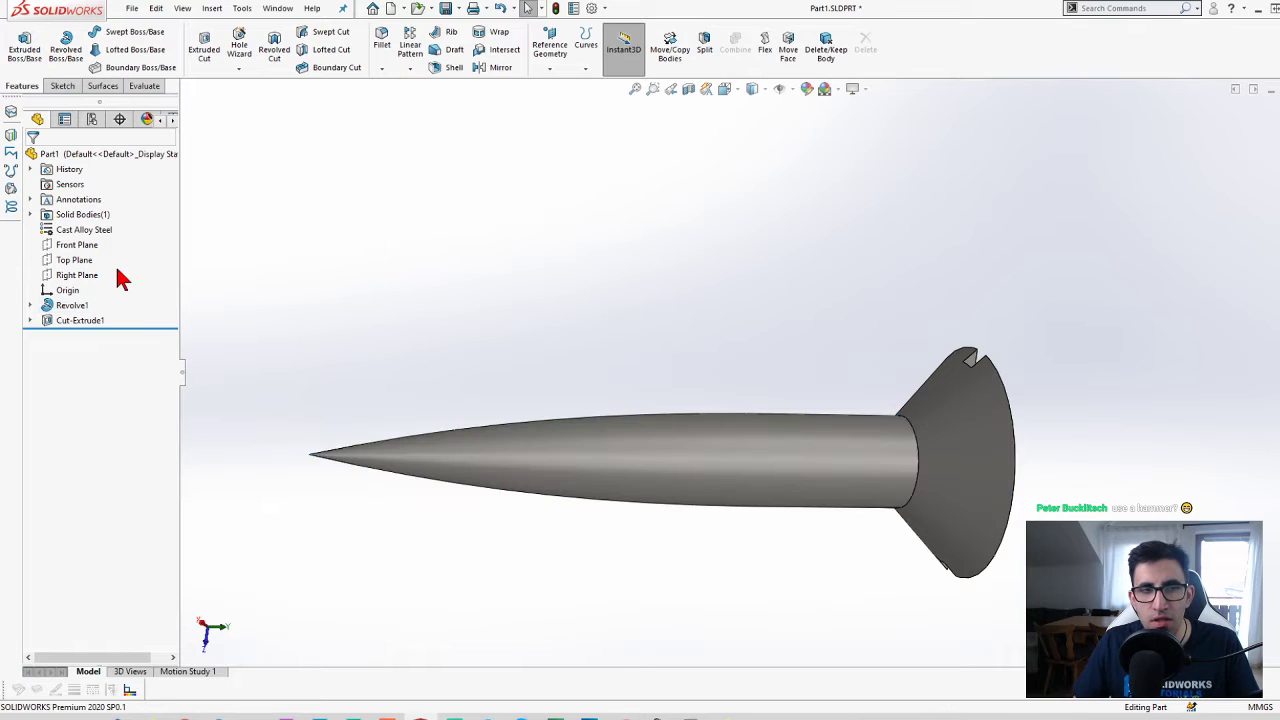
click(70, 260)
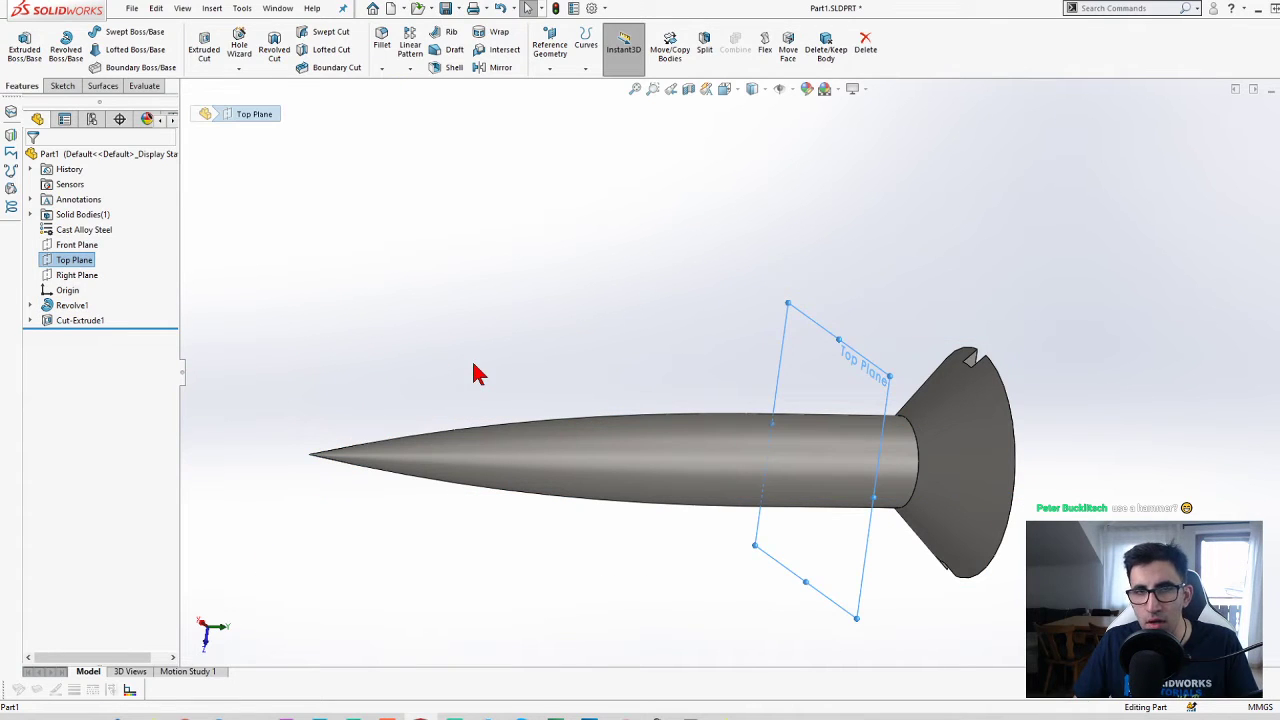
- Sketch a vertical line about 513 mm long on the Right Plane from the head's top midpoint to the shank's tip, and close the sketch
click(72, 277)
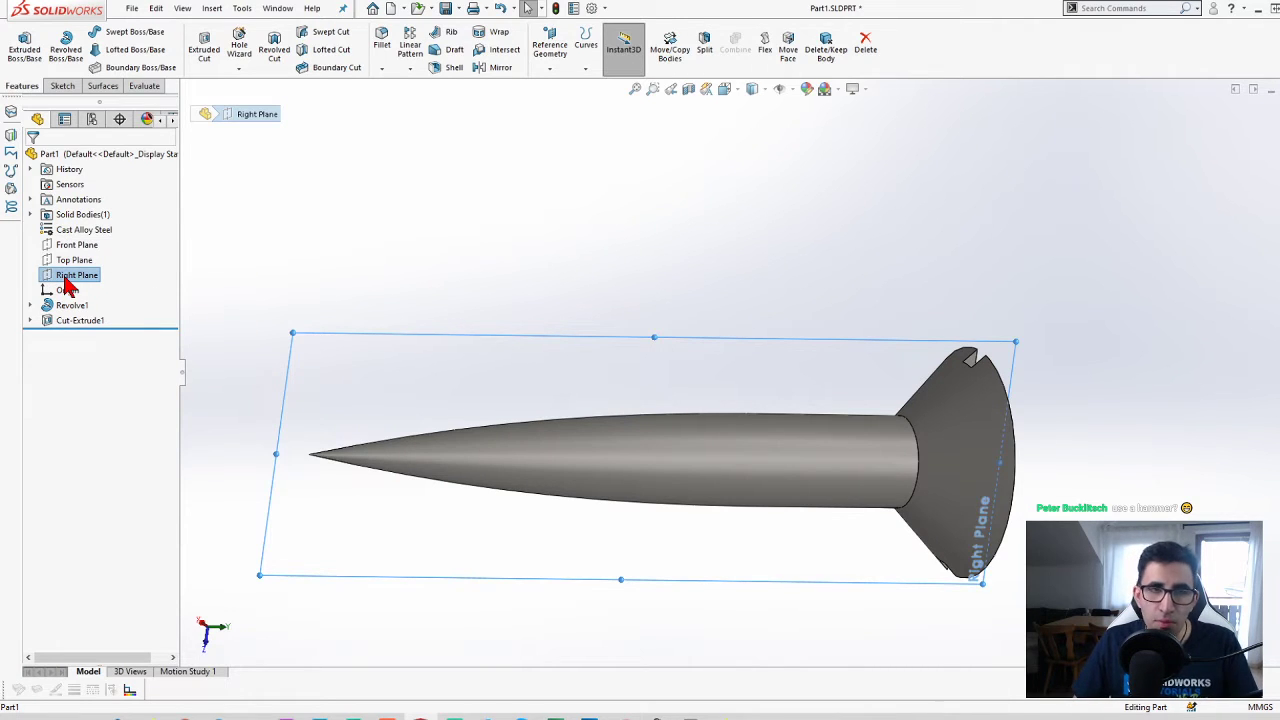
click(62, 85)
click(19, 45)
key(space)
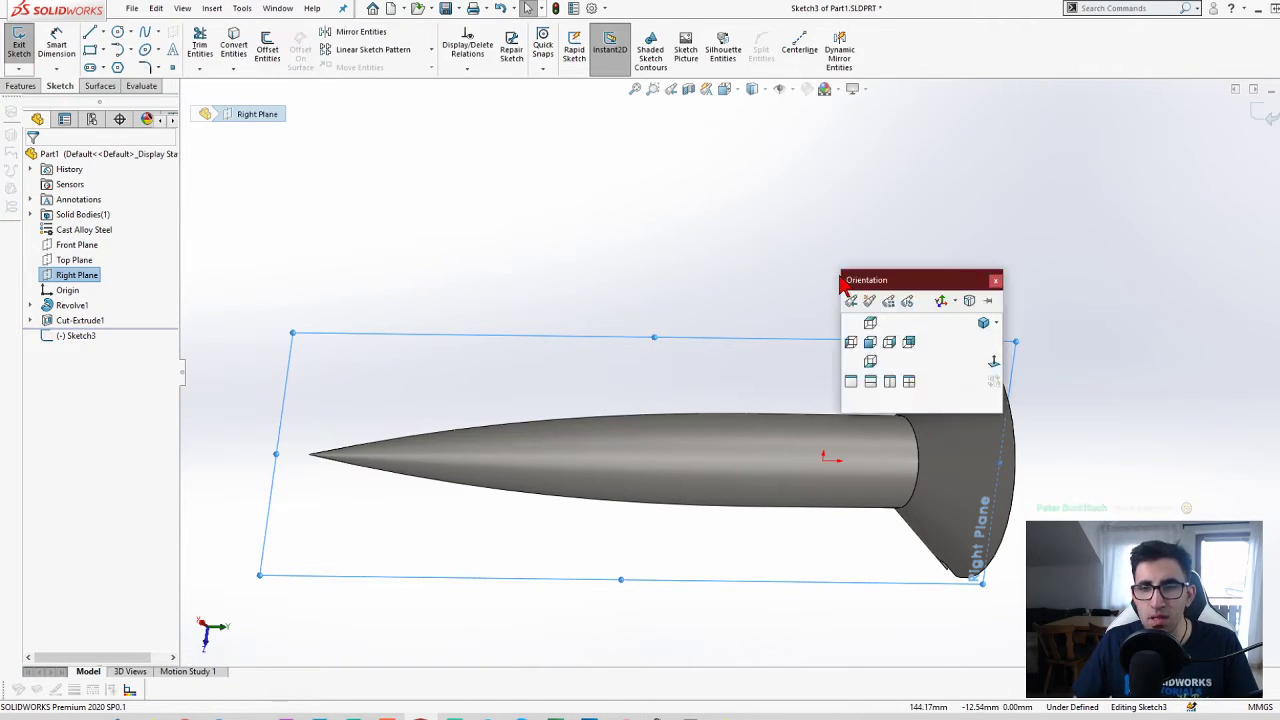
click(993, 362)
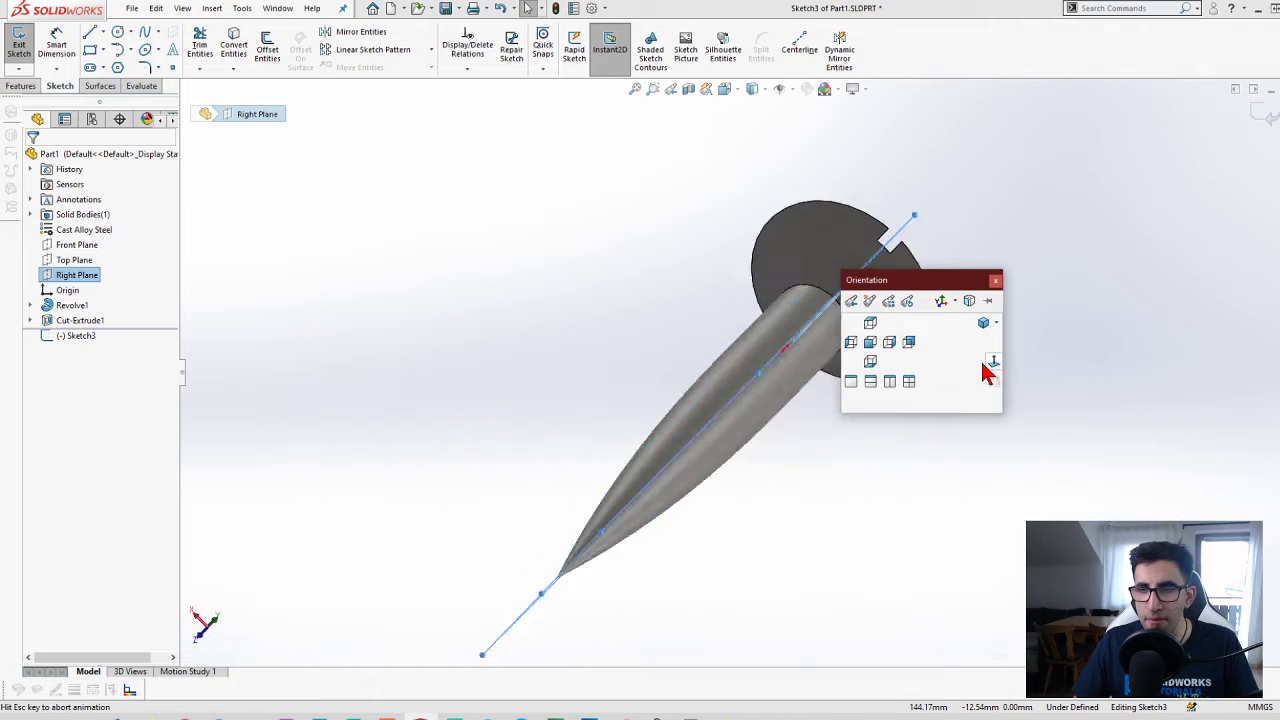
click(90, 32)
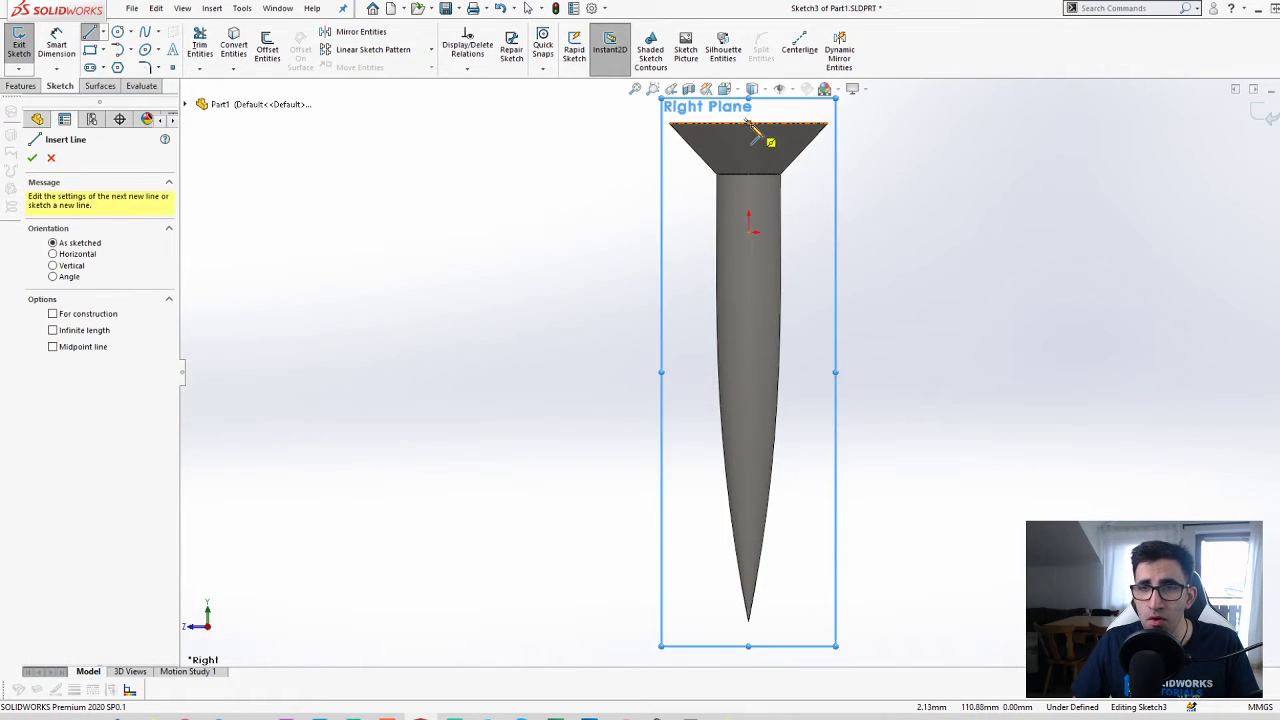
click(748, 122)
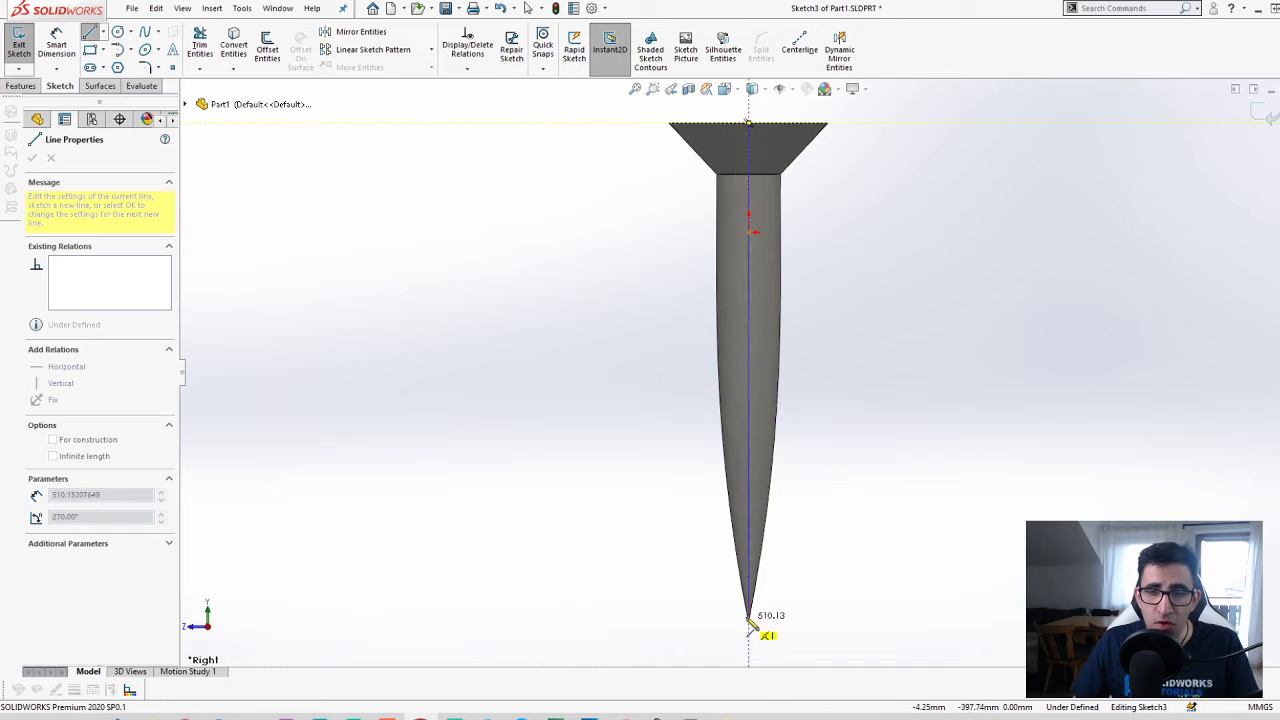
click(749, 621)
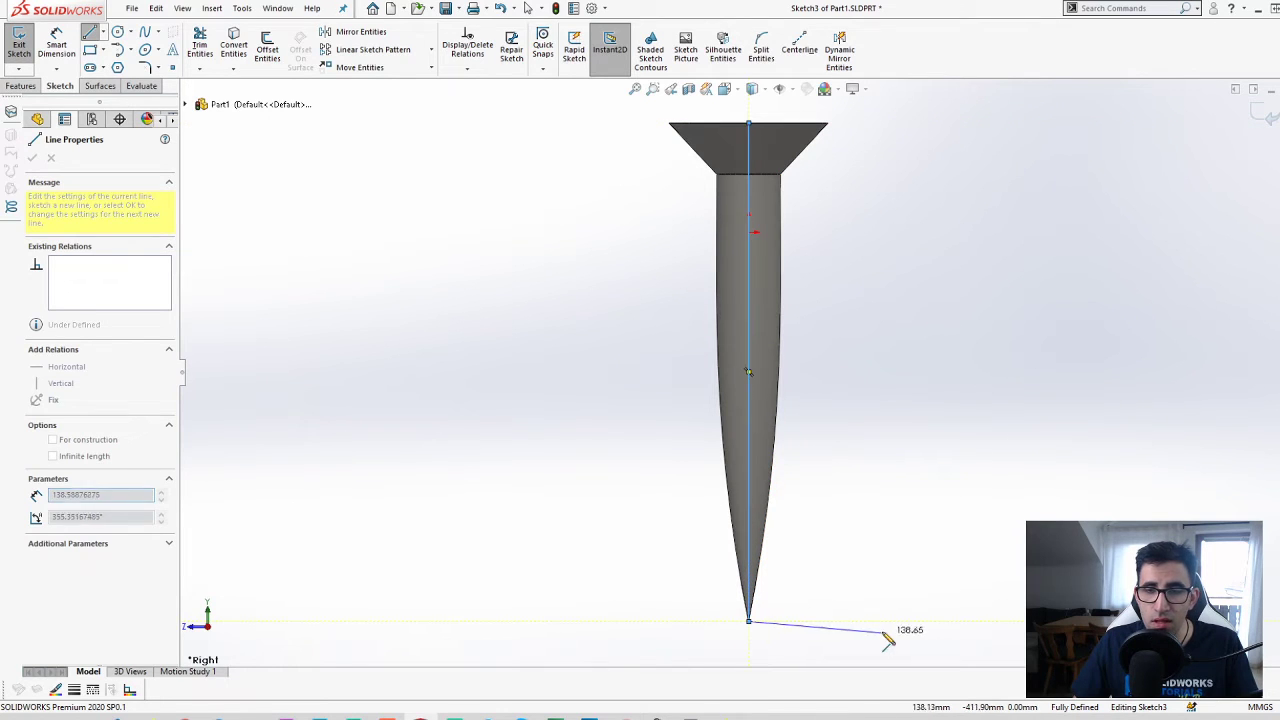
key(Escape)
click(1263, 112)
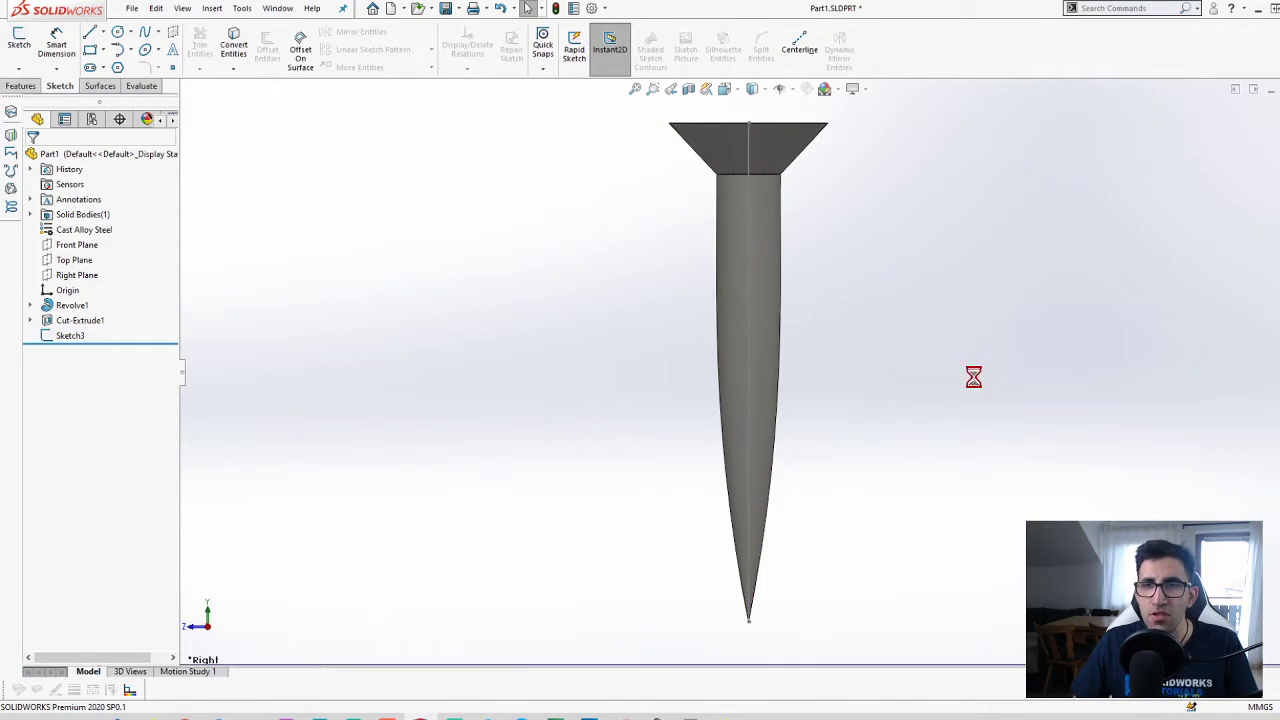
- Open a second sketch on the Right Plane
click(77, 275)
click(82, 257)
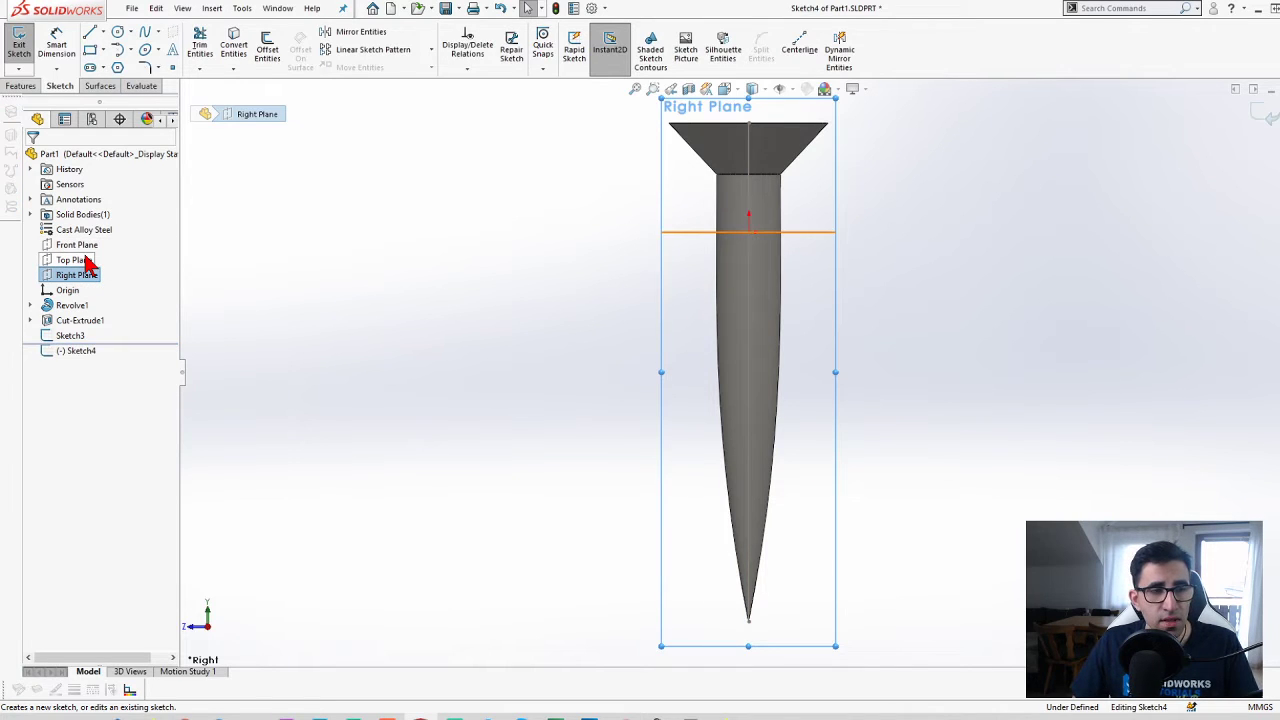
click(90, 32)
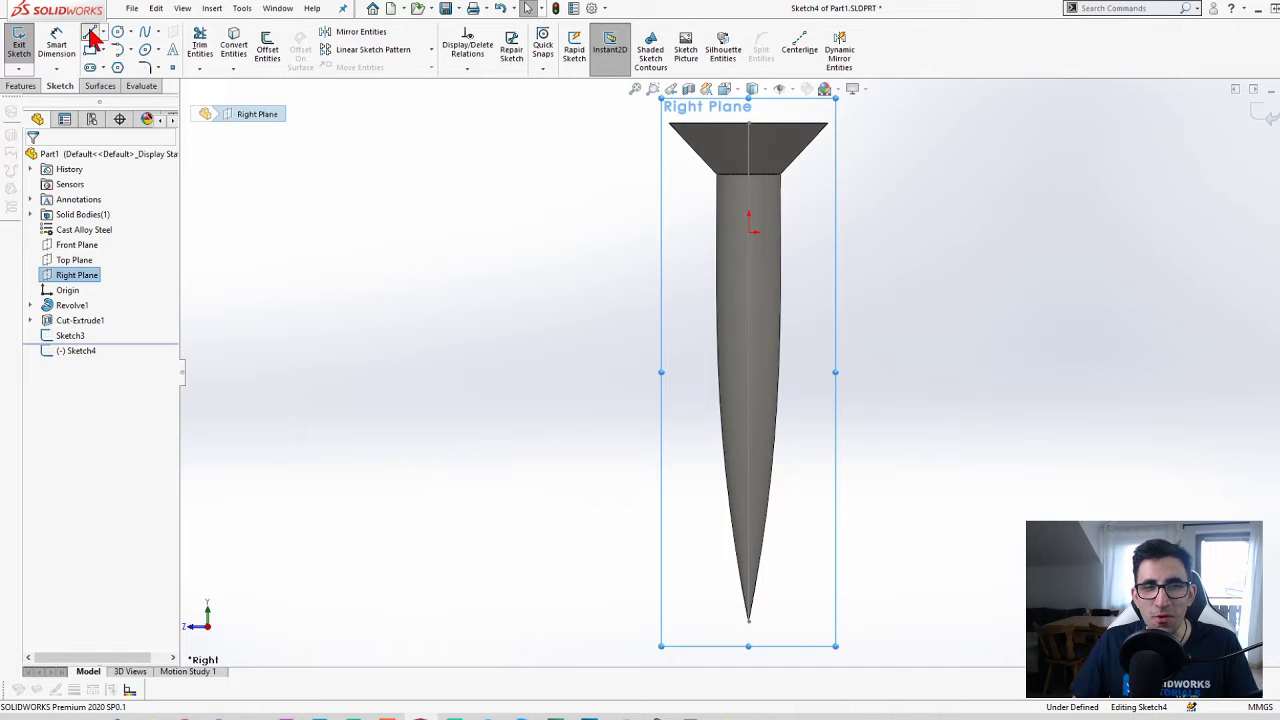
click(748, 121)
scroll(770, 160, up, 3)
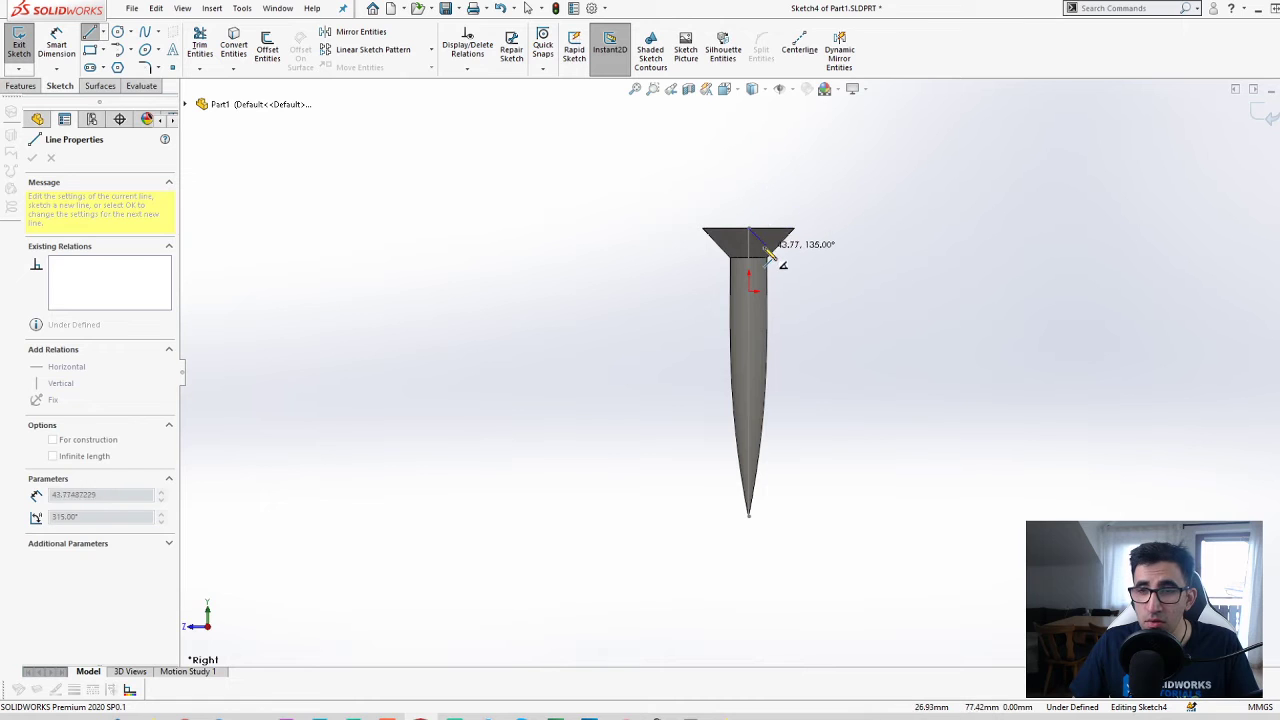
key(Escape)
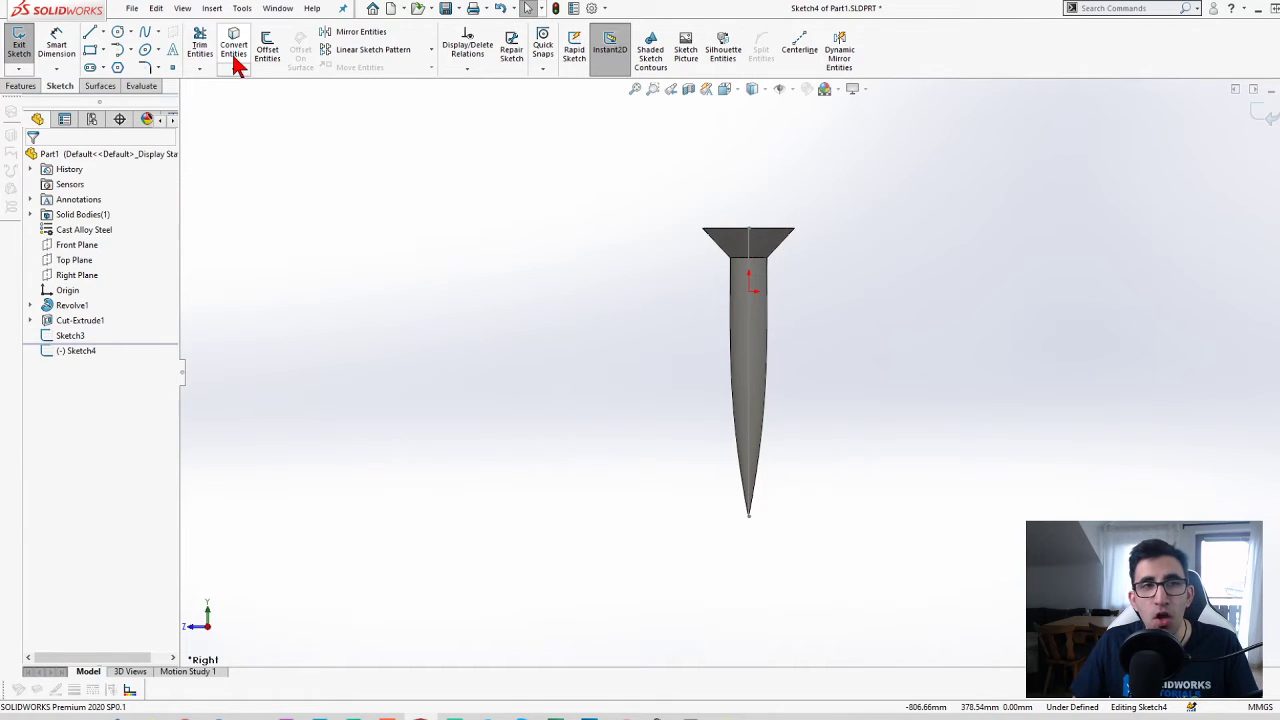
- Sketch a horizontal line about 125 mm long outward from the shank's tip, and close the sketch
click(90, 33)
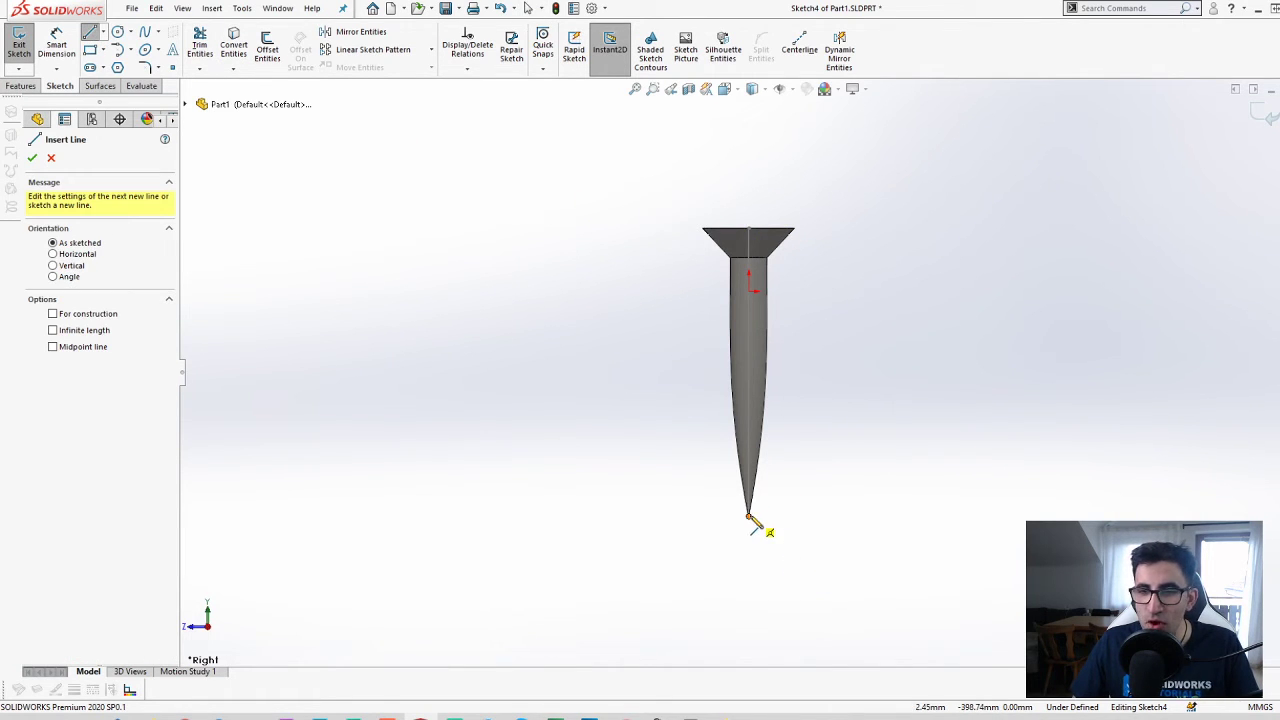
click(749, 516)
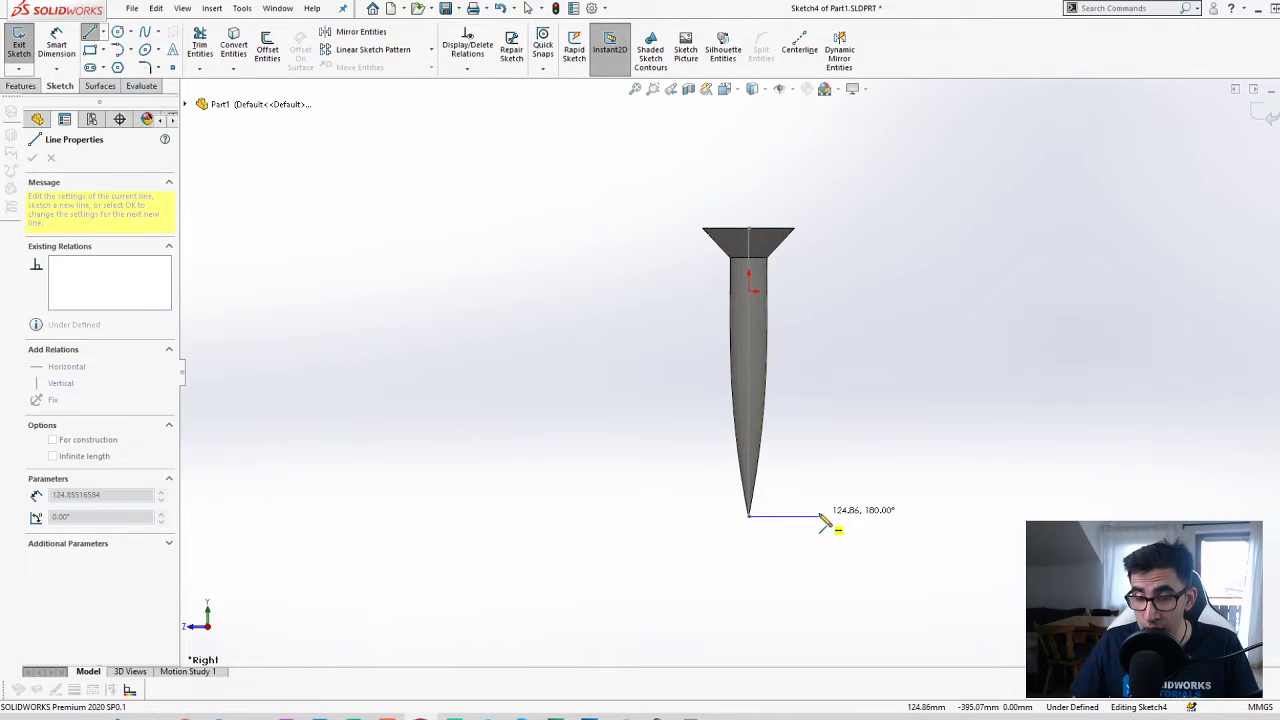
click(822, 516)
key(Escape)
scroll(820, 486, down, 2)
scroll(757, 236, up, 2)
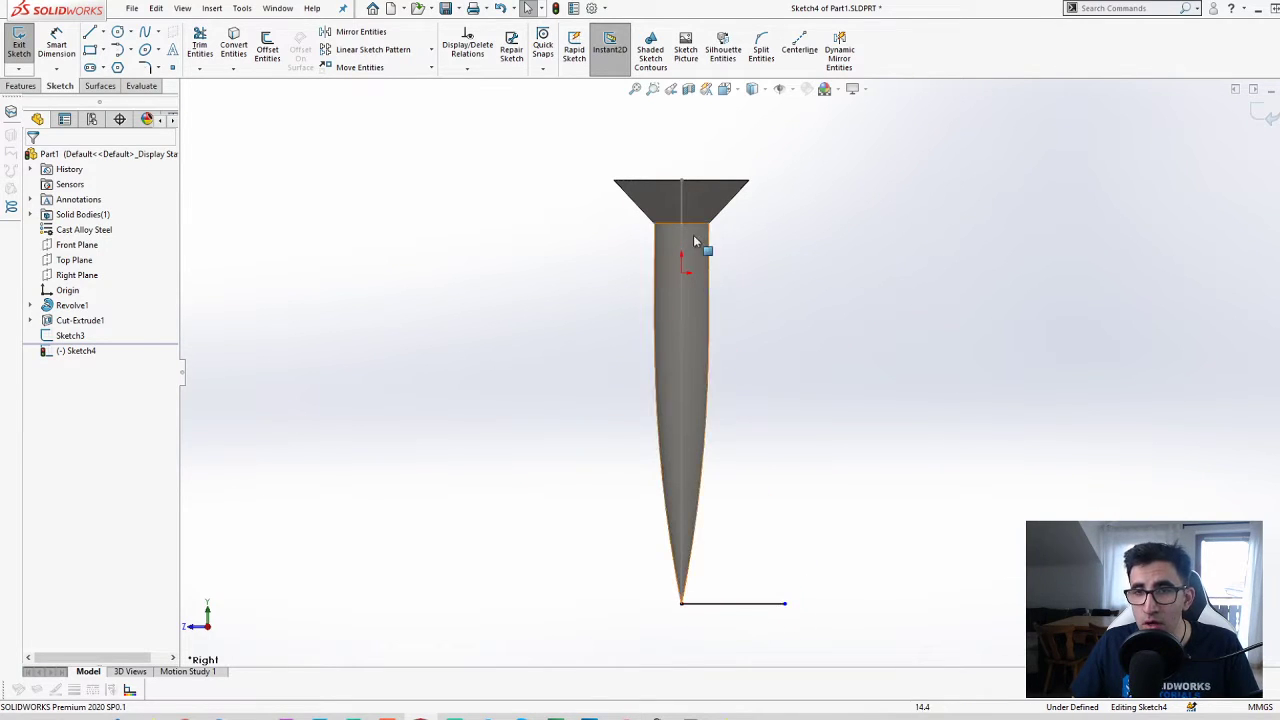
scroll(692, 238, down, 2)
scroll(692, 238, down, 4)
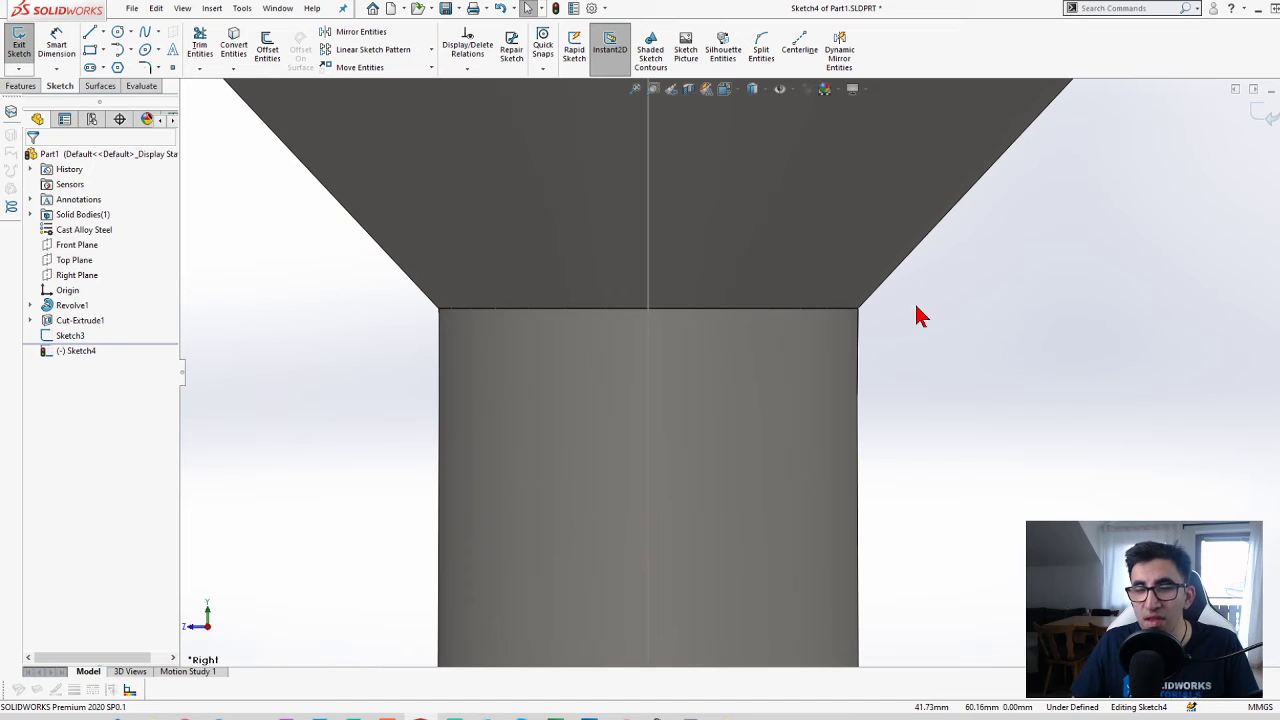
scroll(747, 398, up, 5)
click(758, 390)
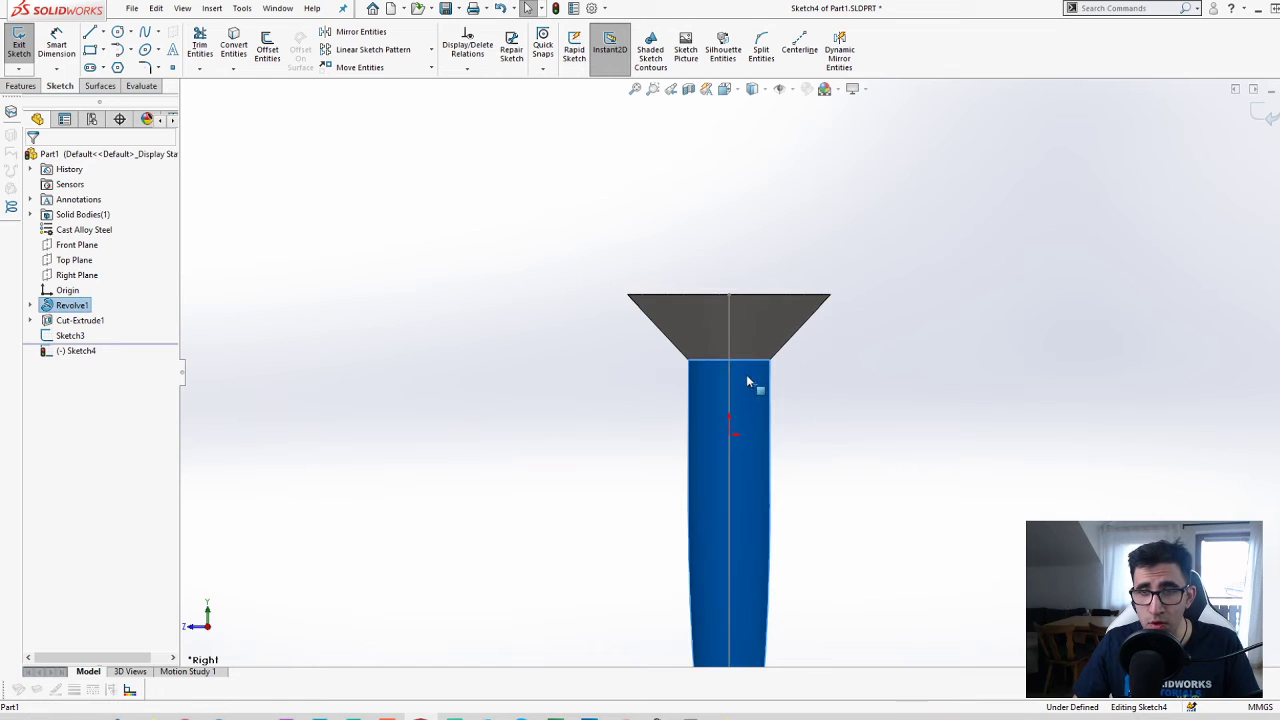
scroll(822, 543, down, 3)
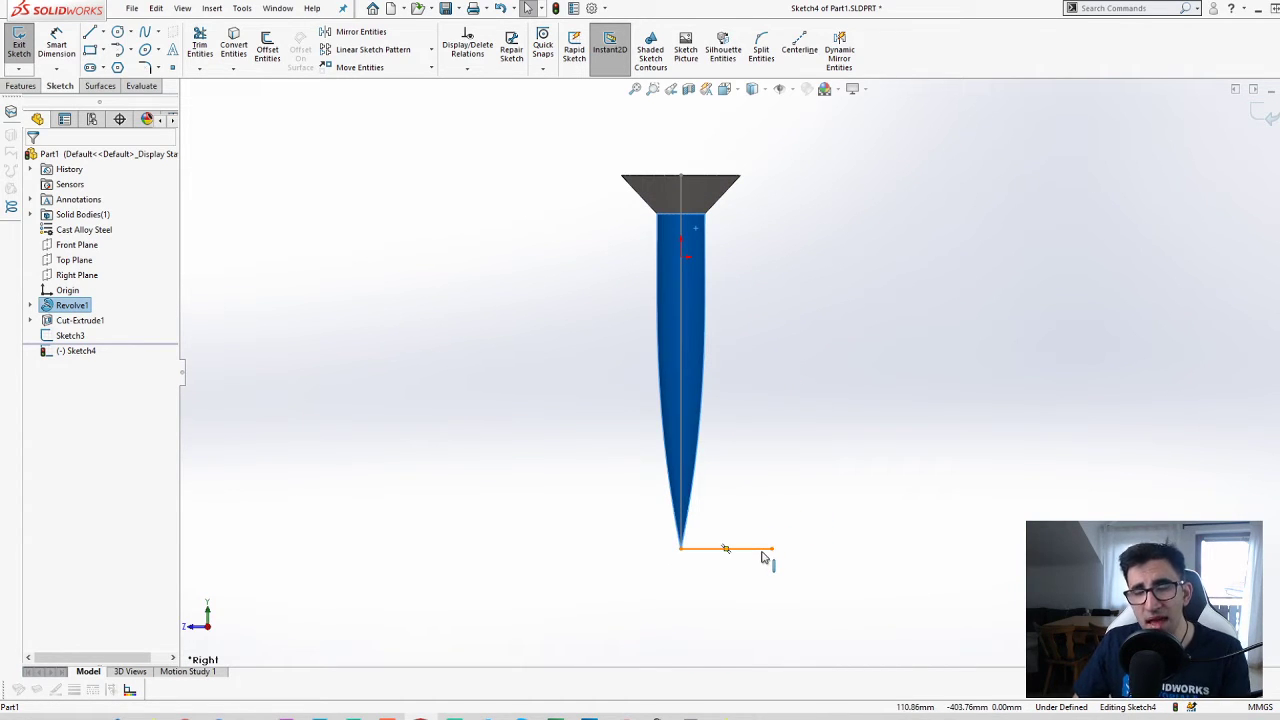
click(1259, 116)
click(1032, 365)
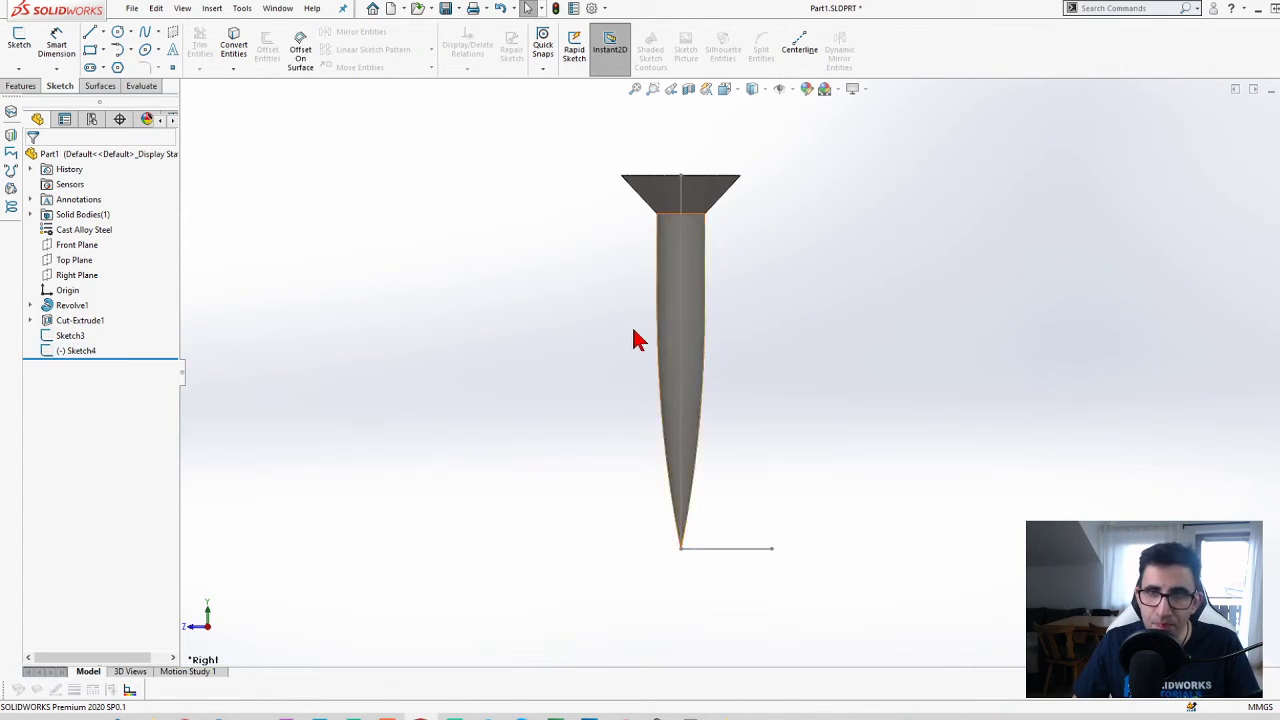
- Edit the vertical line's sketch and delete the midpoint relation on the line's upper endpoint
double_click(684, 196)
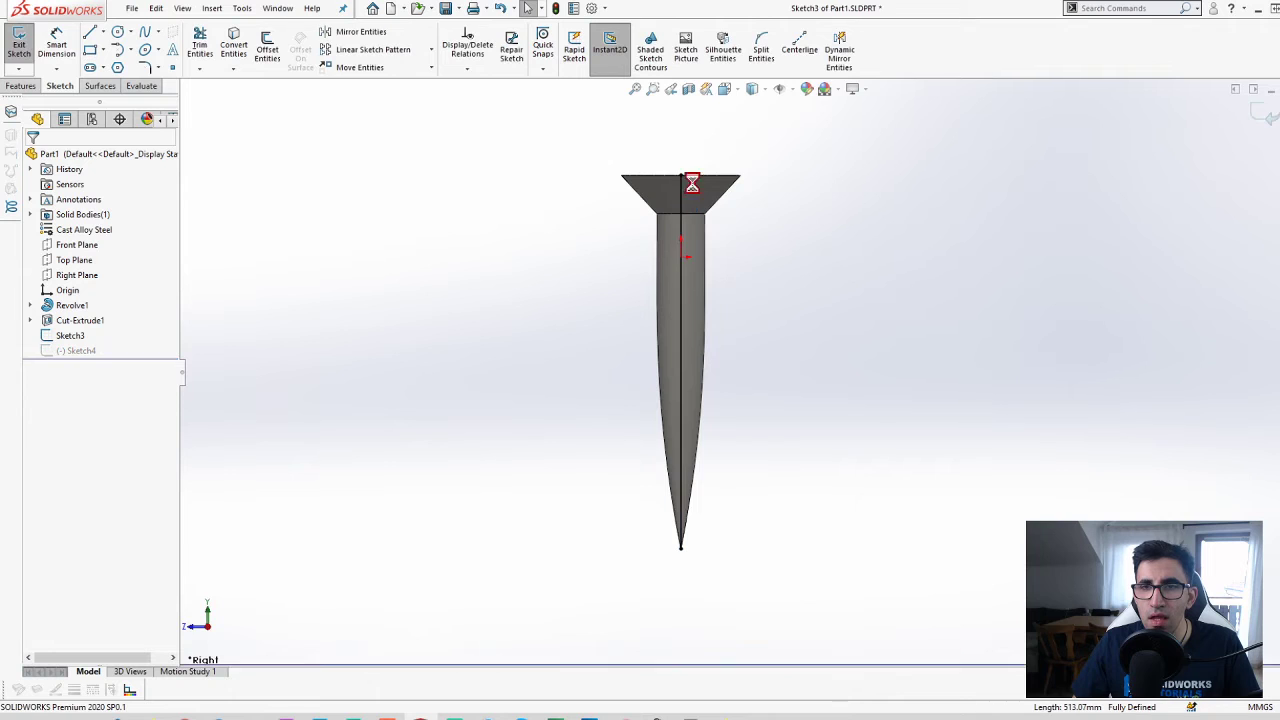
click(682, 178)
click(62, 200)
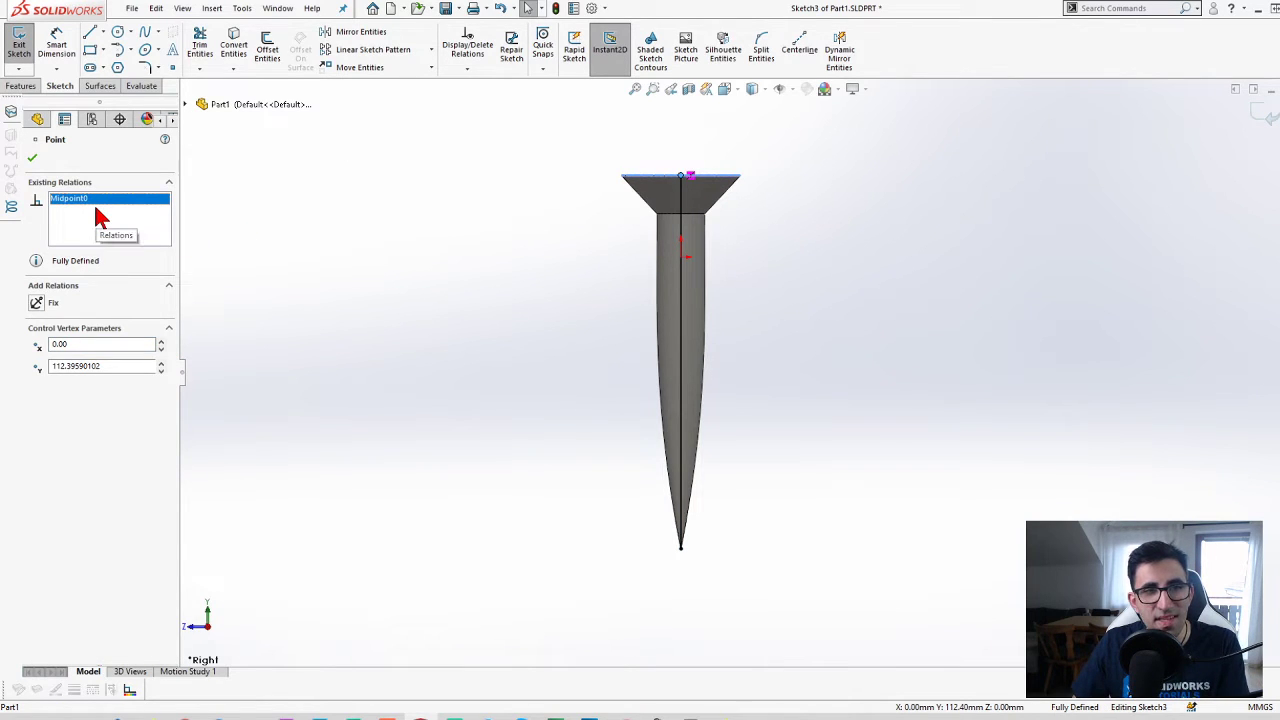
key(Delete)
click(543, 223)
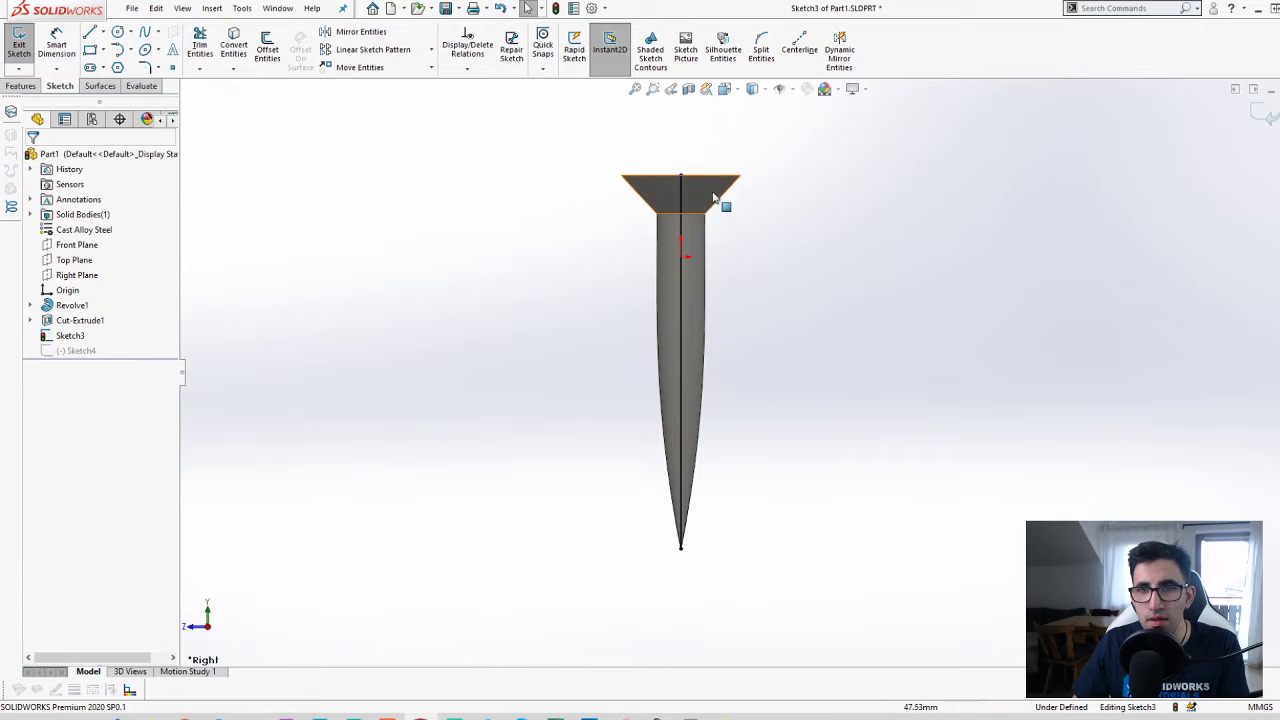
- Shorten the vertical line by attaching its upper endpoint to the middle of the edge between head and shank, and close the sketch
click(682, 213)
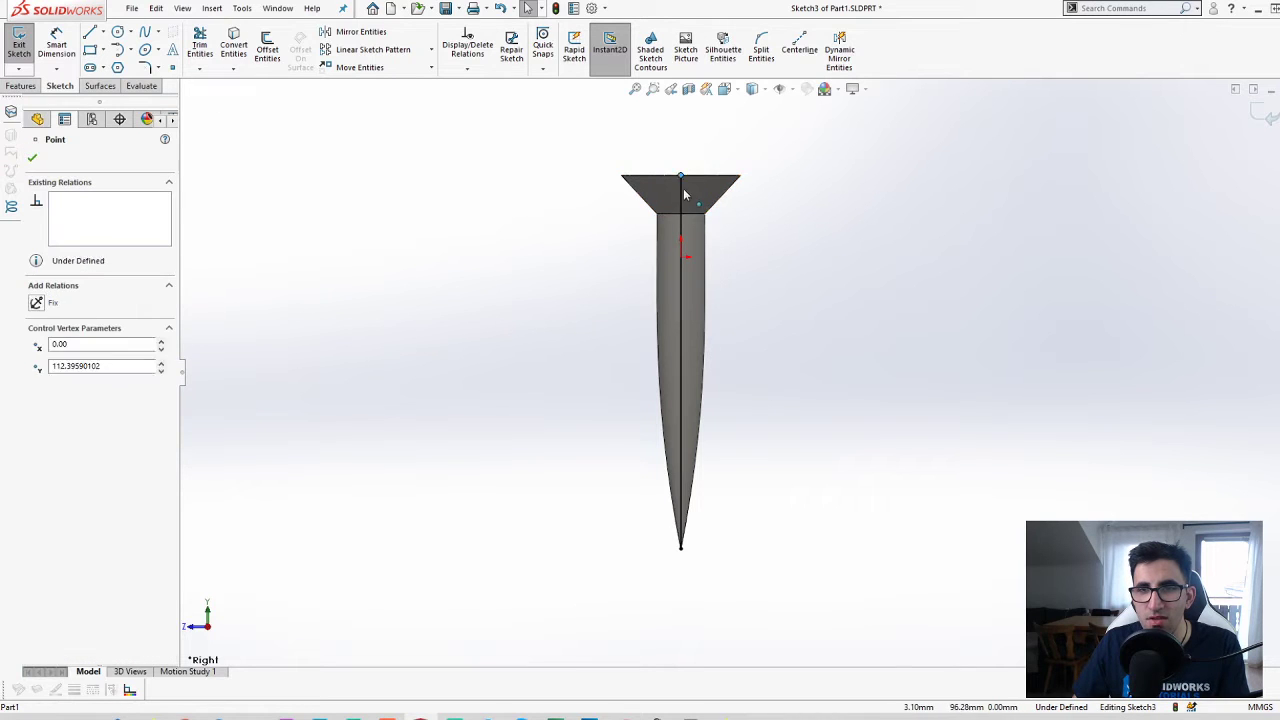
click(886, 380)
scroll(687, 206, up, 4)
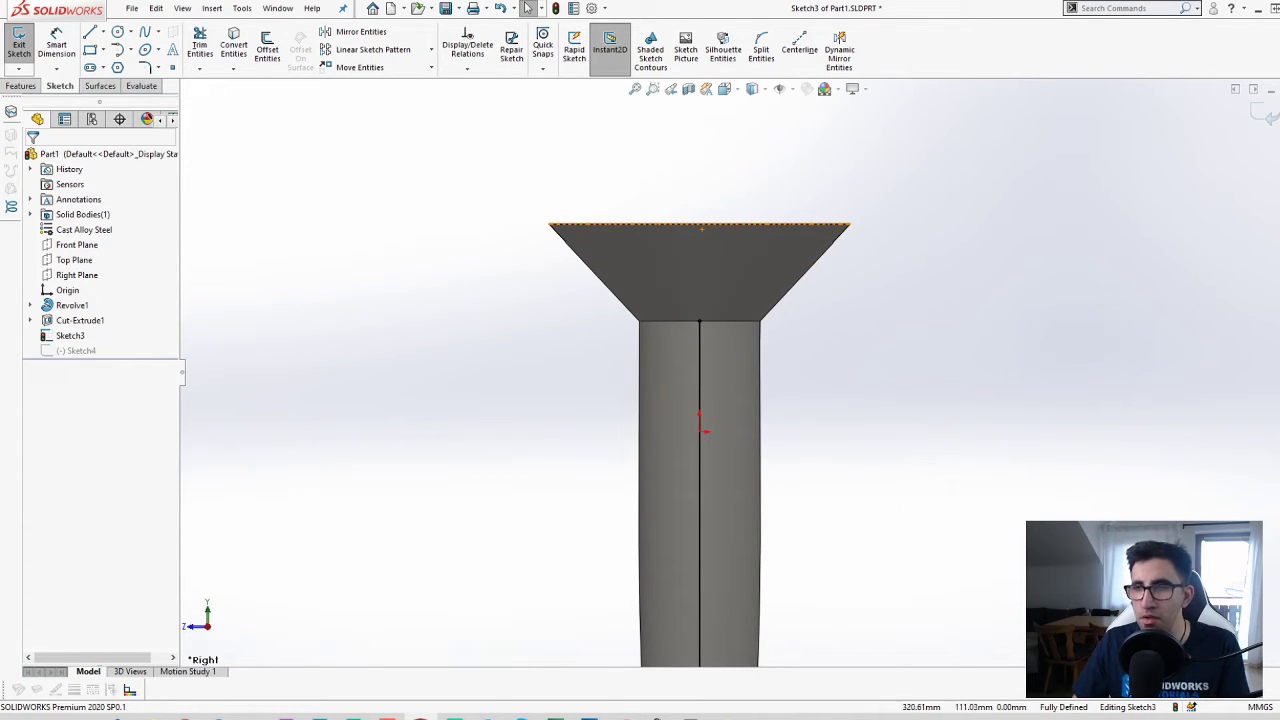
click(1265, 114)
scroll(997, 335, down, 5)
mouse_move(943, 448)
middle_down()
mouse_move(907, 254)
mouse_move(770, 418)
mouse_move(860, 511)
mouse_move(846, 346)
mouse_move(932, 396)
middle_up()
scroll(930, 398, down, 3)
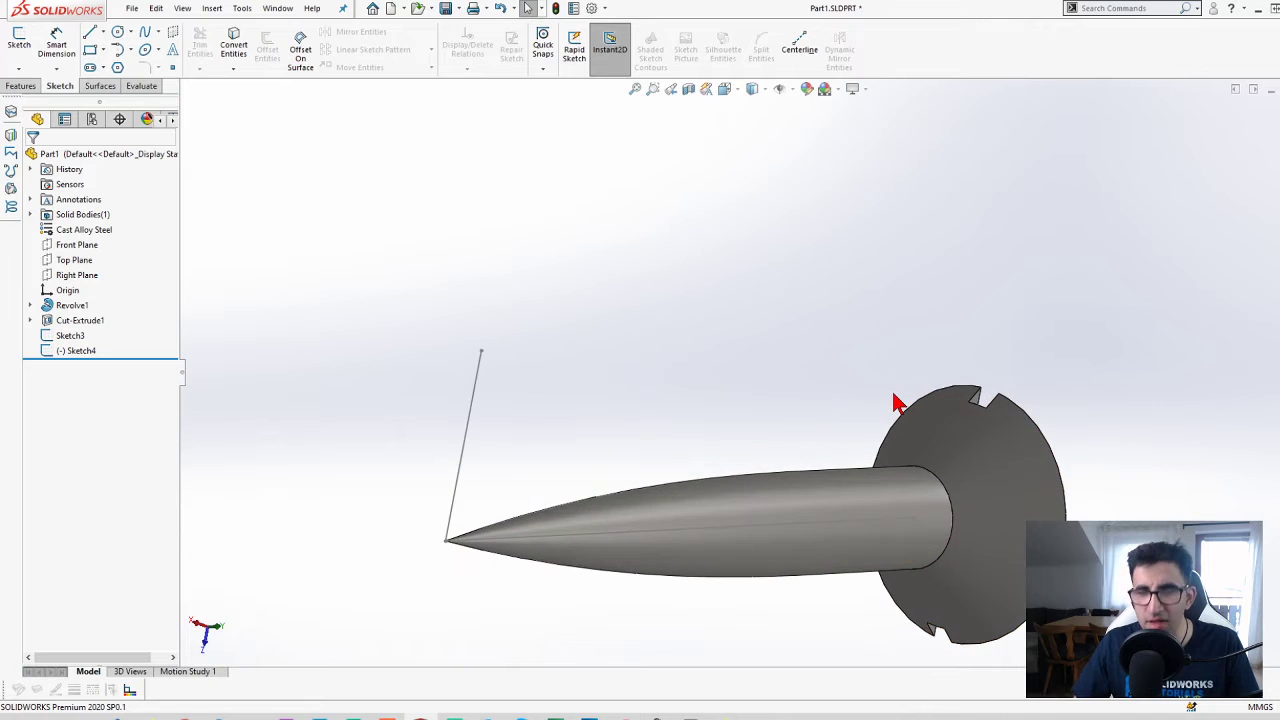
- Start a Swept Surface with the line extending outward from the shank's tip as profile and the line along the shank's axis as path
middle_drag(825, 430, 751, 491)
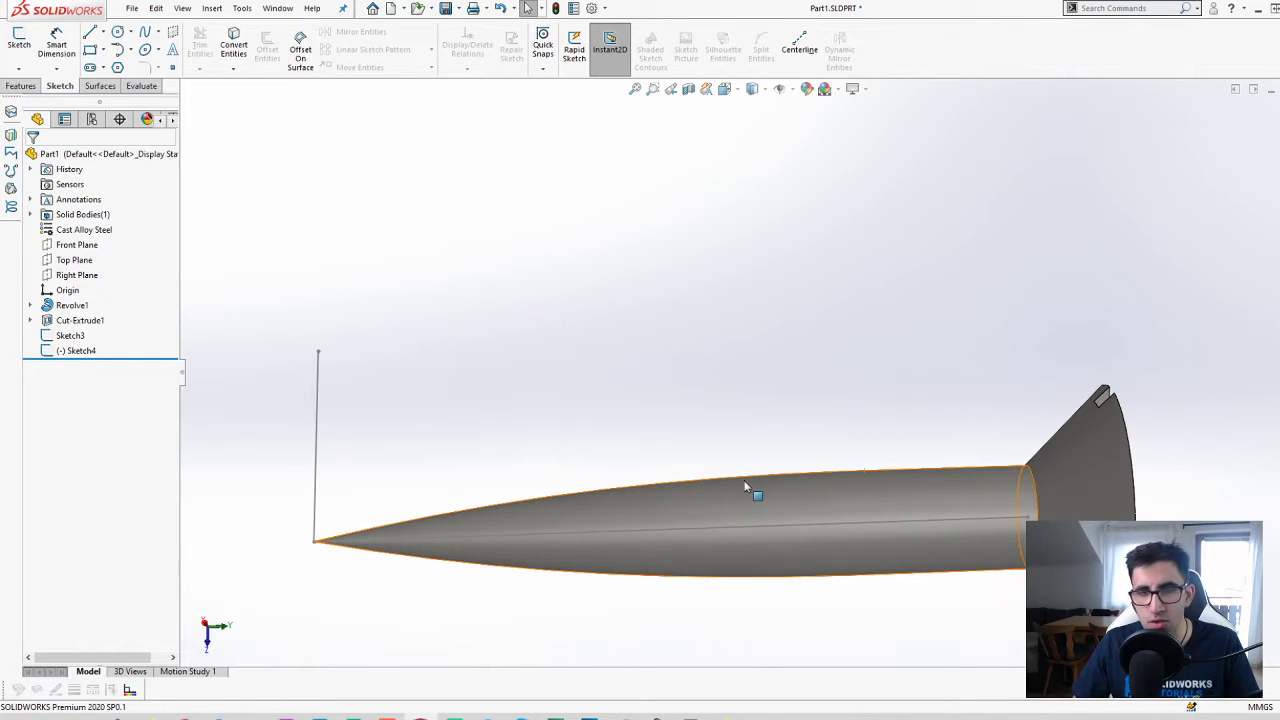
click(100, 86)
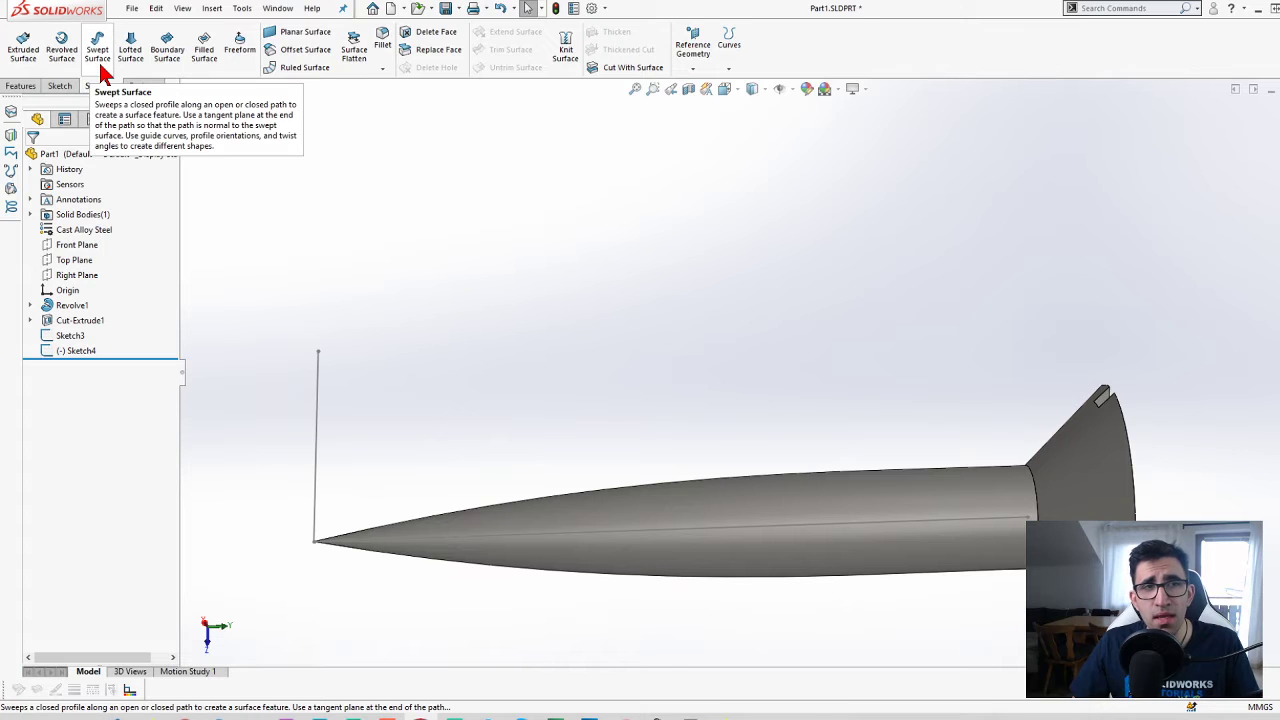
click(99, 66)
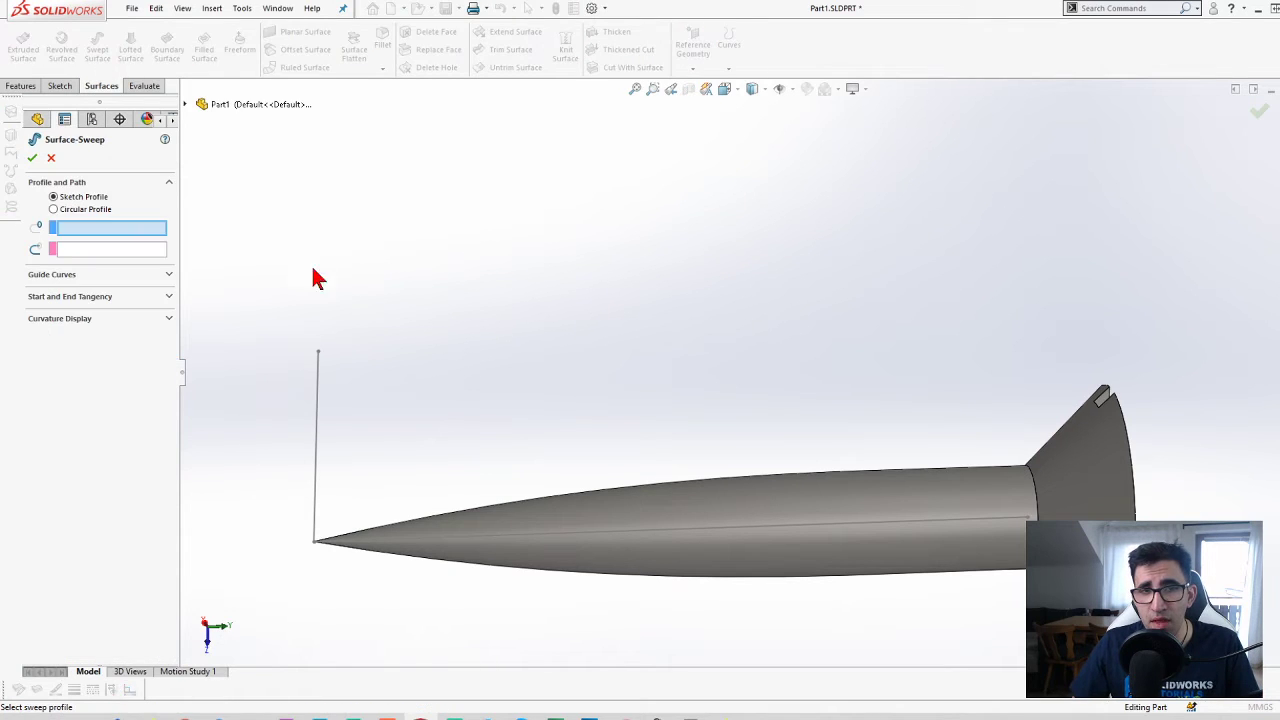
click(321, 406)
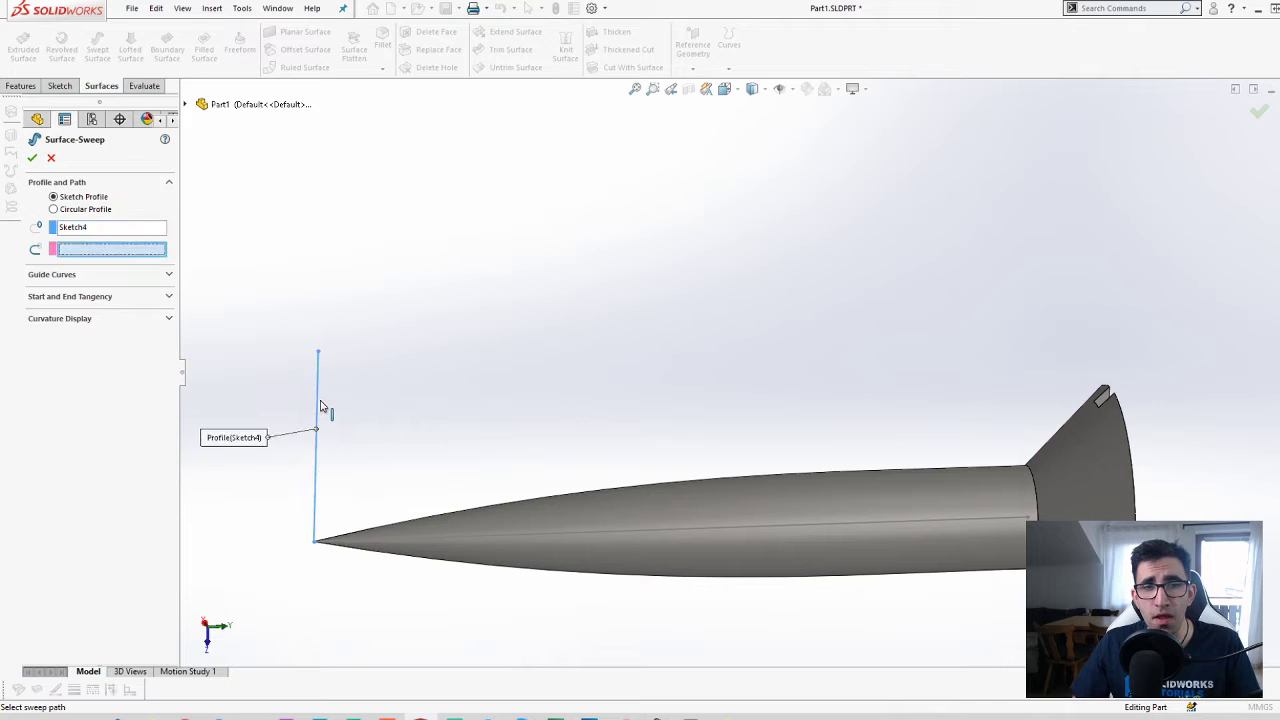
click(551, 539)
mouse_move(569, 526)
middle_down()
mouse_move(657, 437)
mouse_move(720, 470)
mouse_move(598, 518)
middle_up()
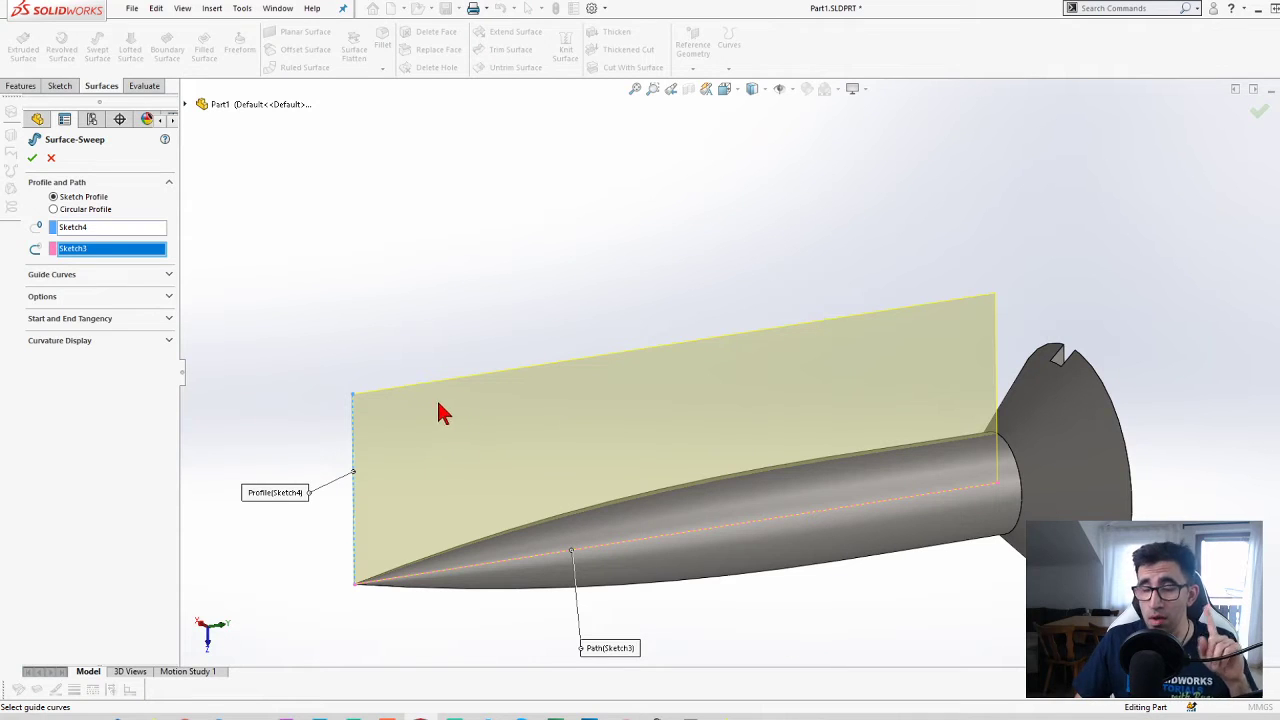
- Set the sweep's profile twist to Specify Twist Value, controlled in revolutions
click(72, 299)
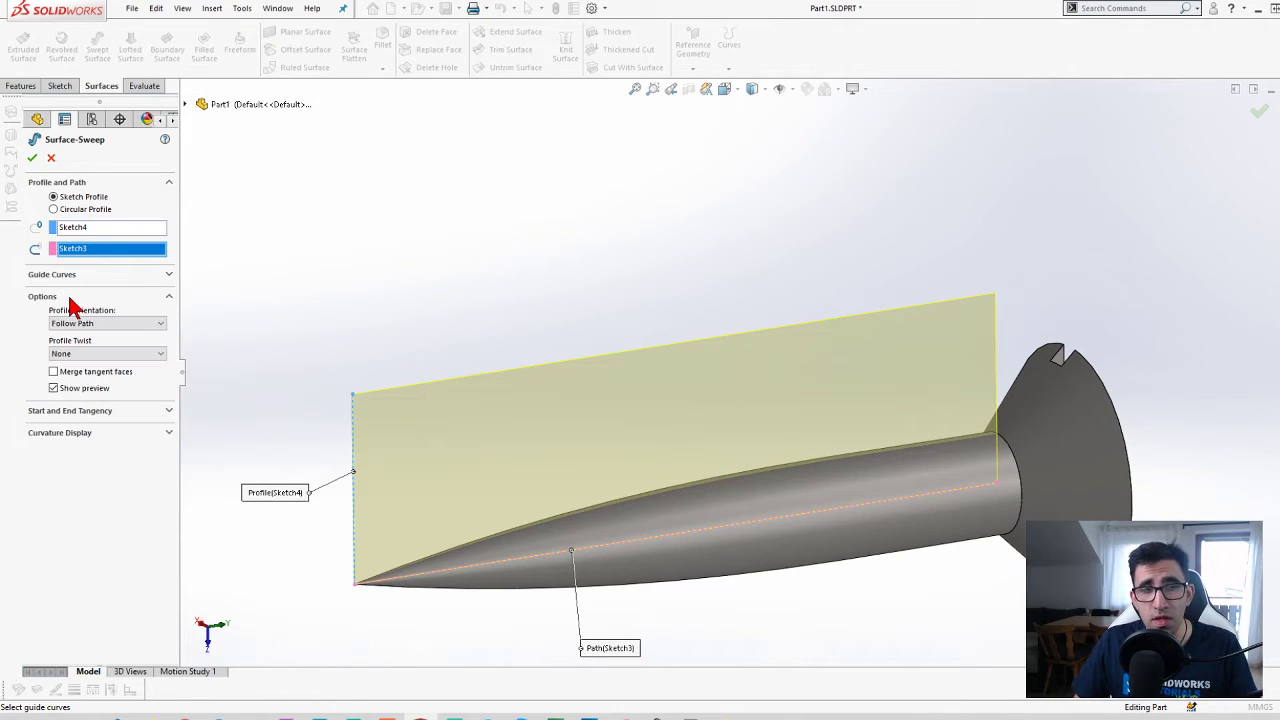
click(100, 354)
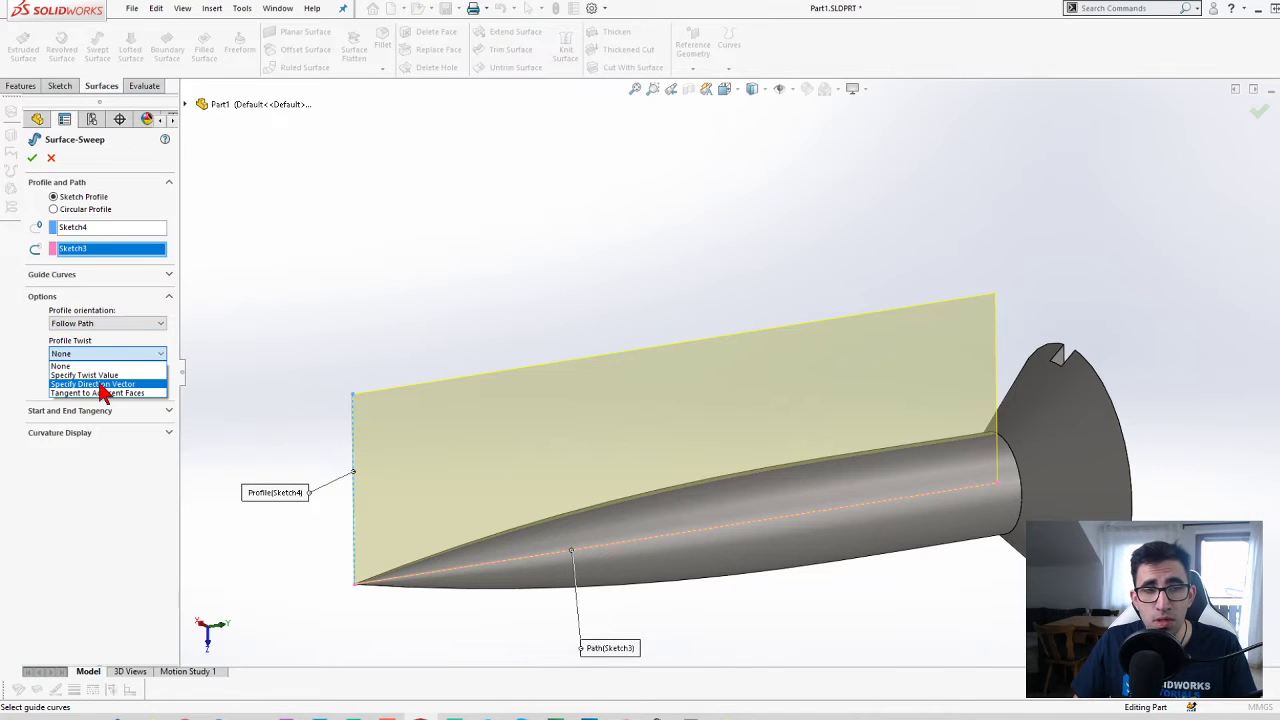
click(100, 375)
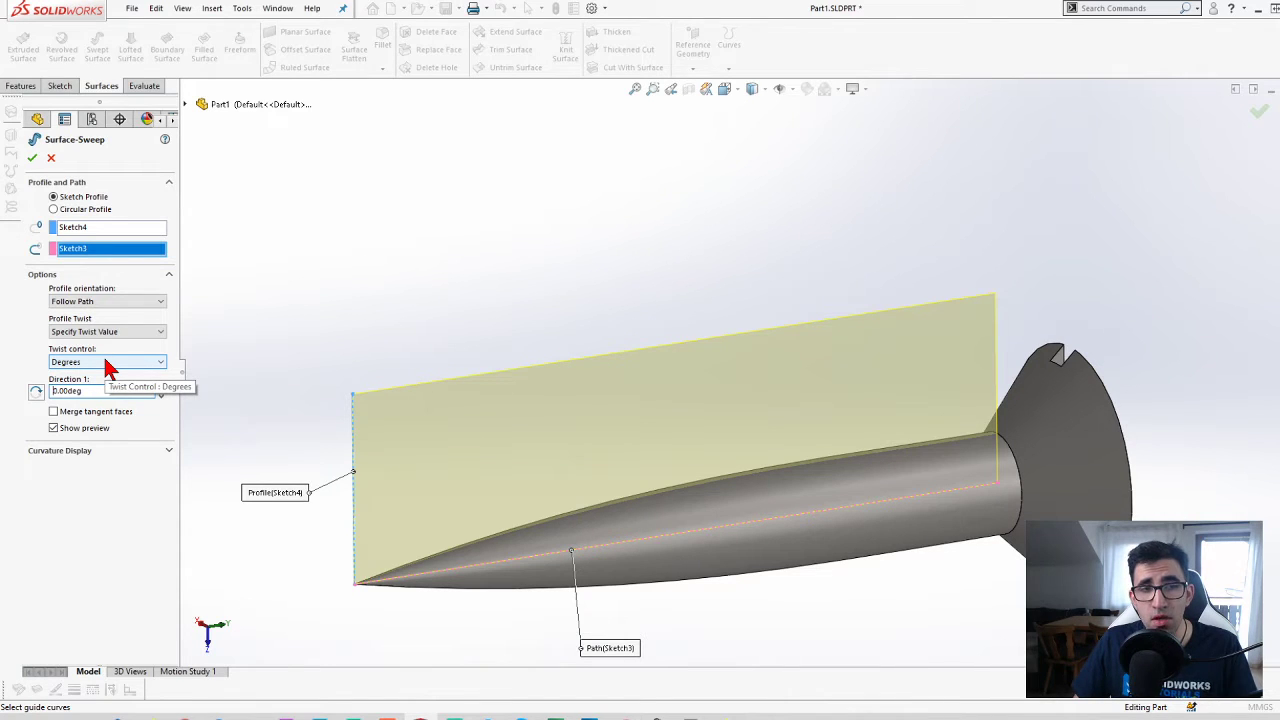
click(108, 364)
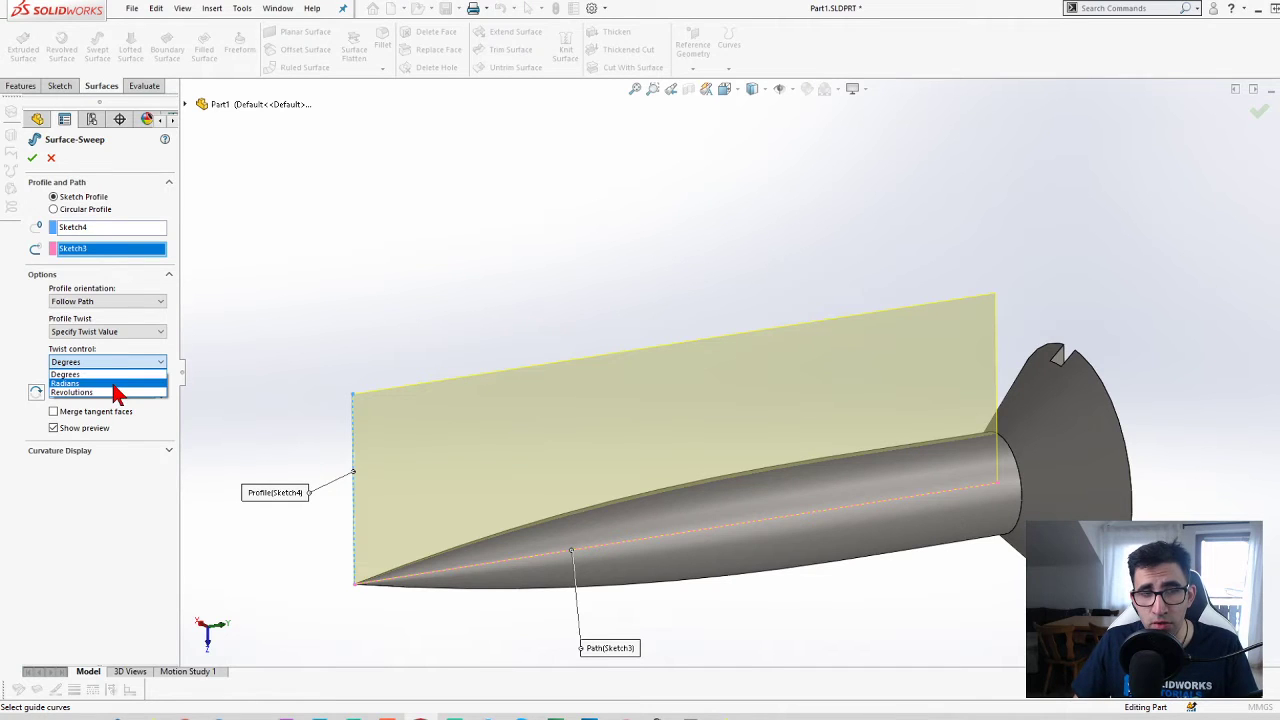
click(118, 392)
- Set the twist to 7 revolutions and create the spiral swept surface around the shank
click(161, 387)
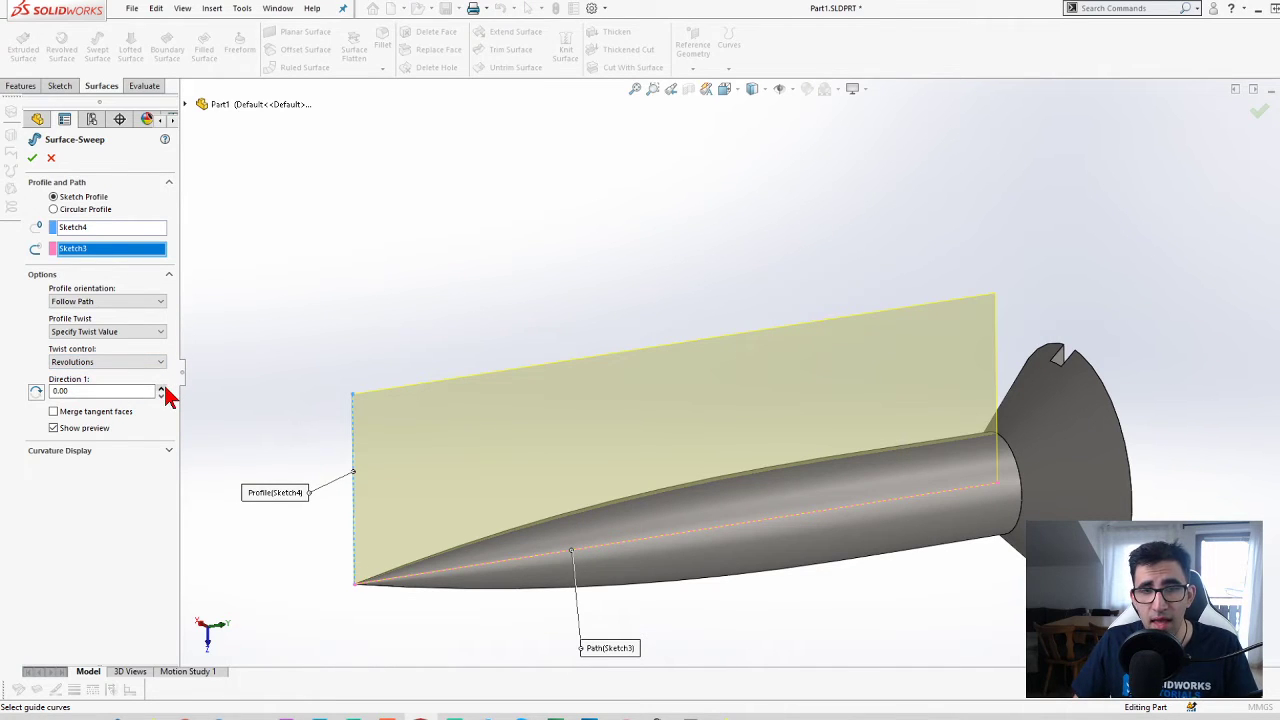
click(161, 387)
click(161, 387)
click(162, 388)
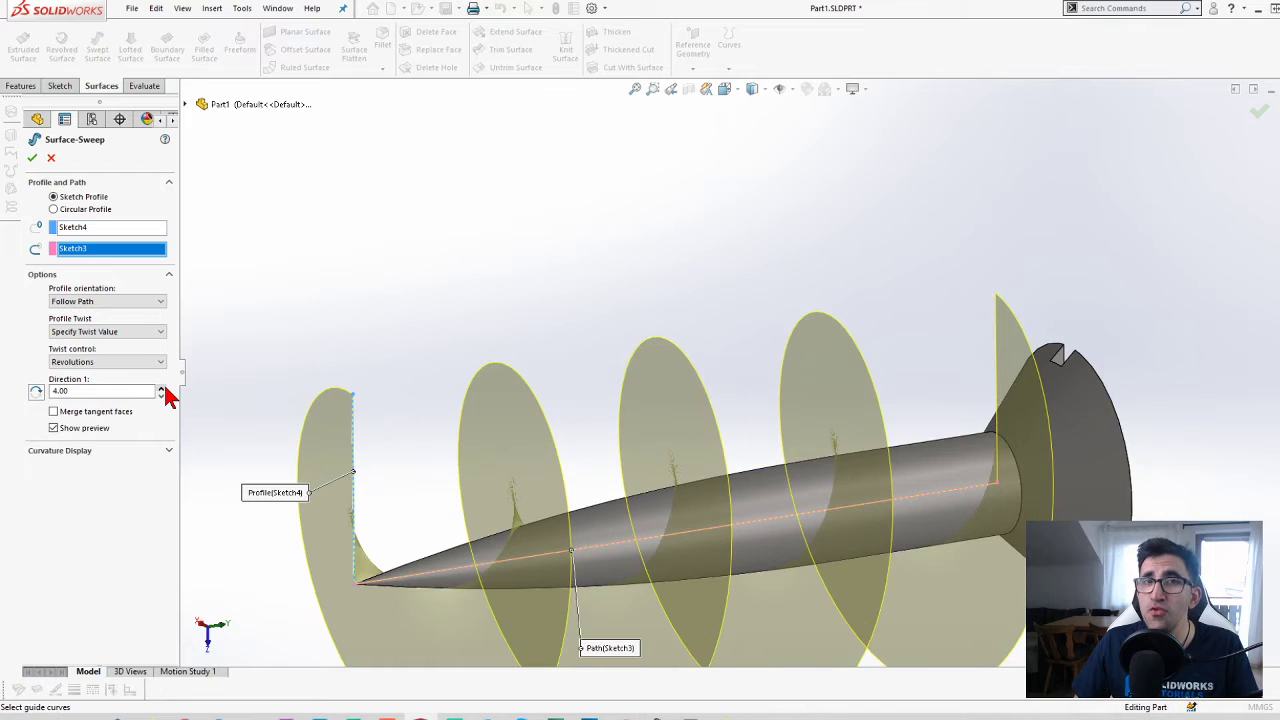
click(162, 388)
click(162, 388)
click(162, 388)
scroll(716, 430, up, 2)
middle_drag(716, 430, 650, 438)
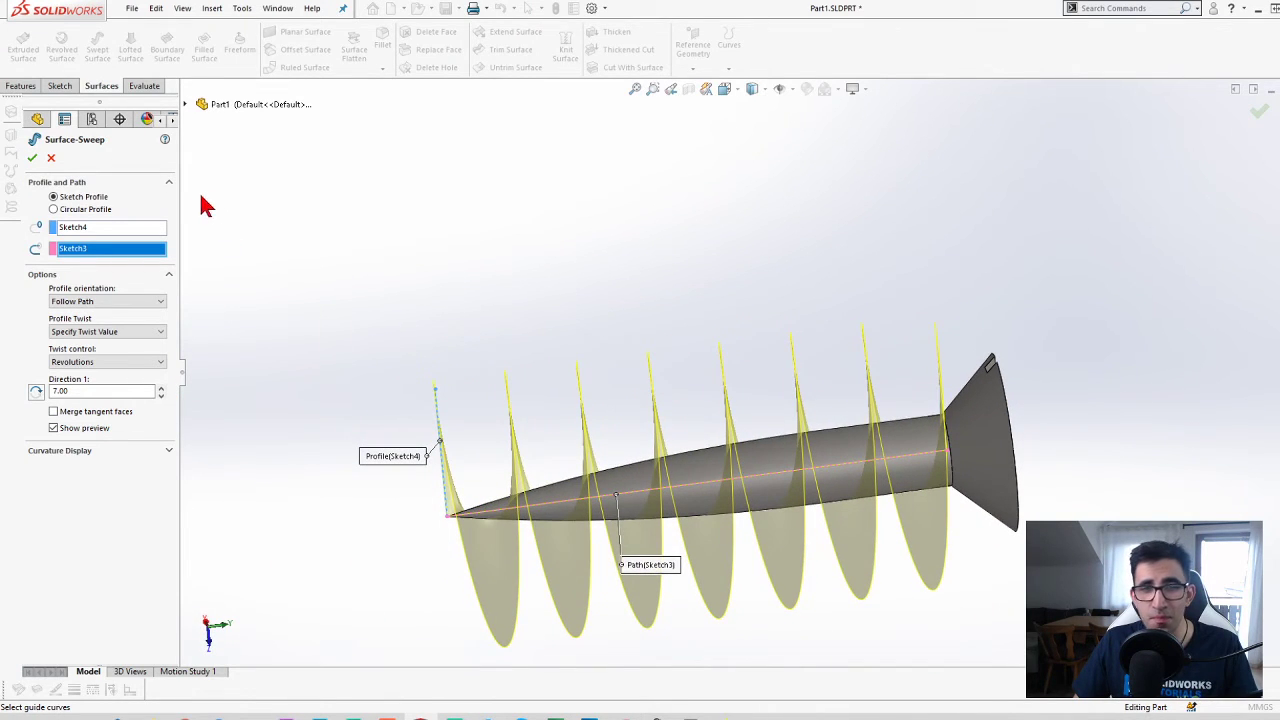
click(33, 158)
middle_drag(820, 470, 849, 217)
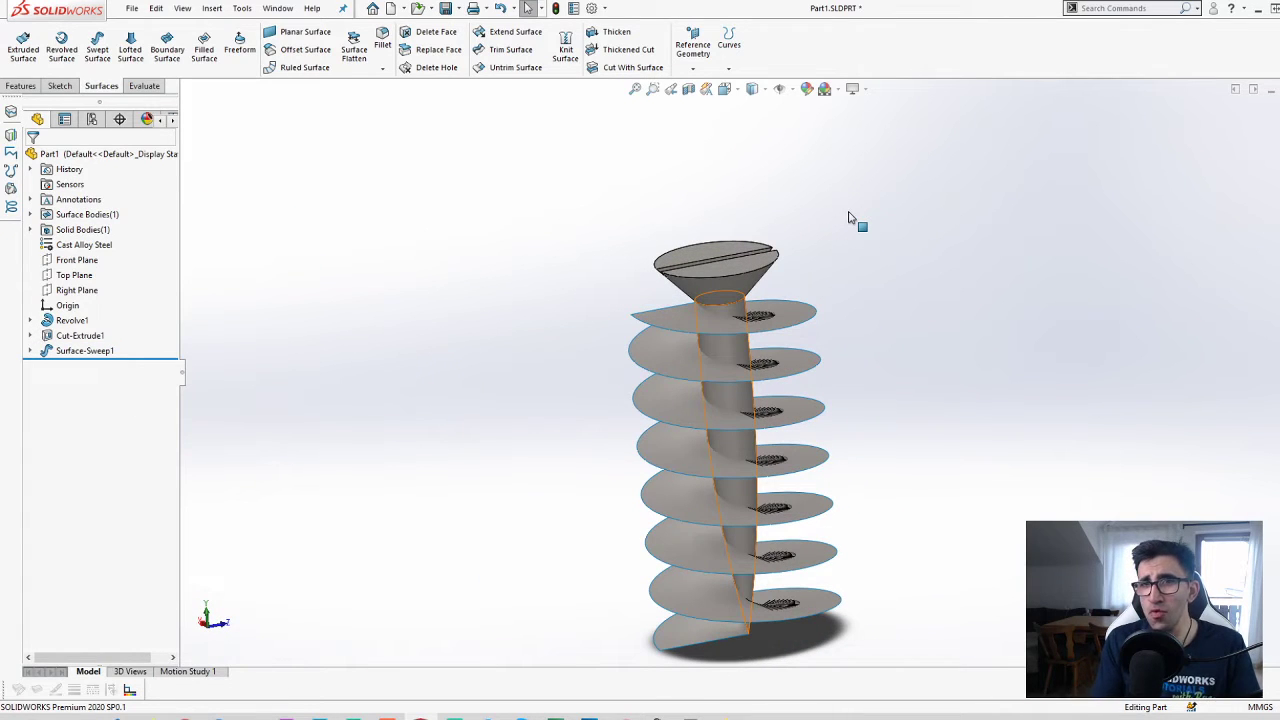
scroll(745, 380, up, 2)
scroll(757, 400, down, 1)
middle_drag(757, 400, 794, 469)
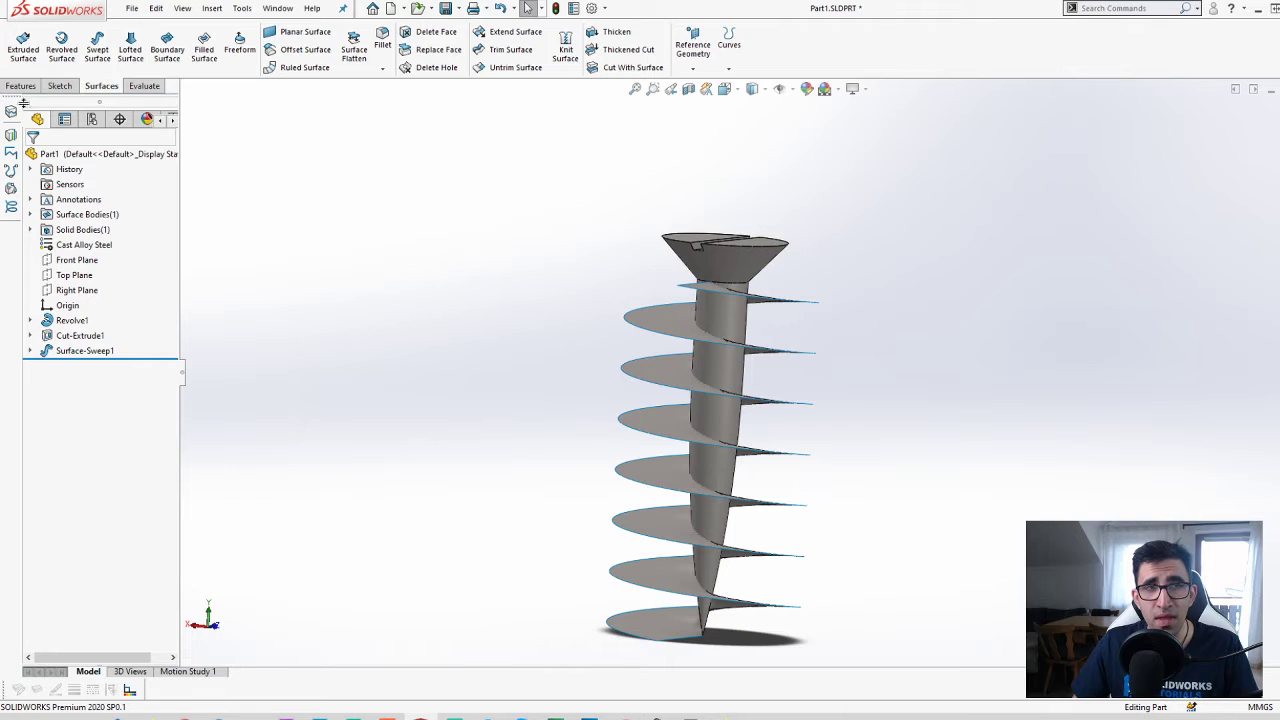
- Create an Intersection Curve between the spiral surface and the shank's face in a 3D sketch, and close the sketch
click(58, 87)
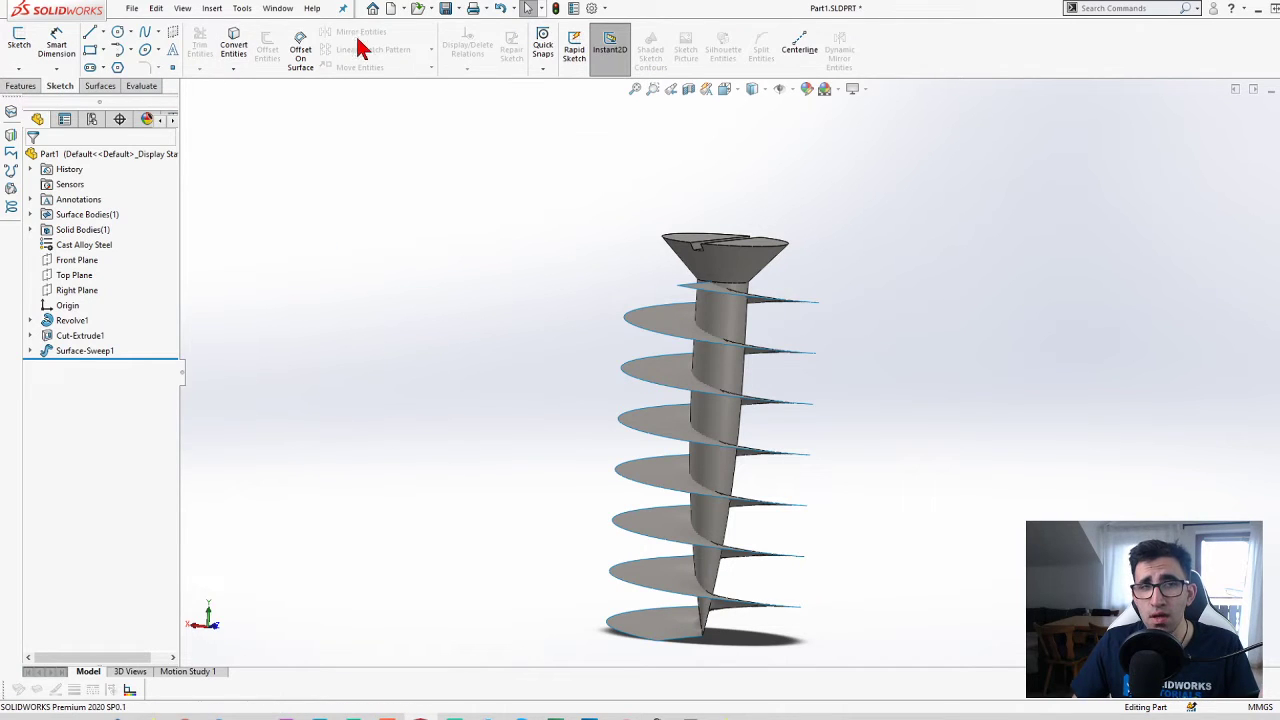
click(234, 70)
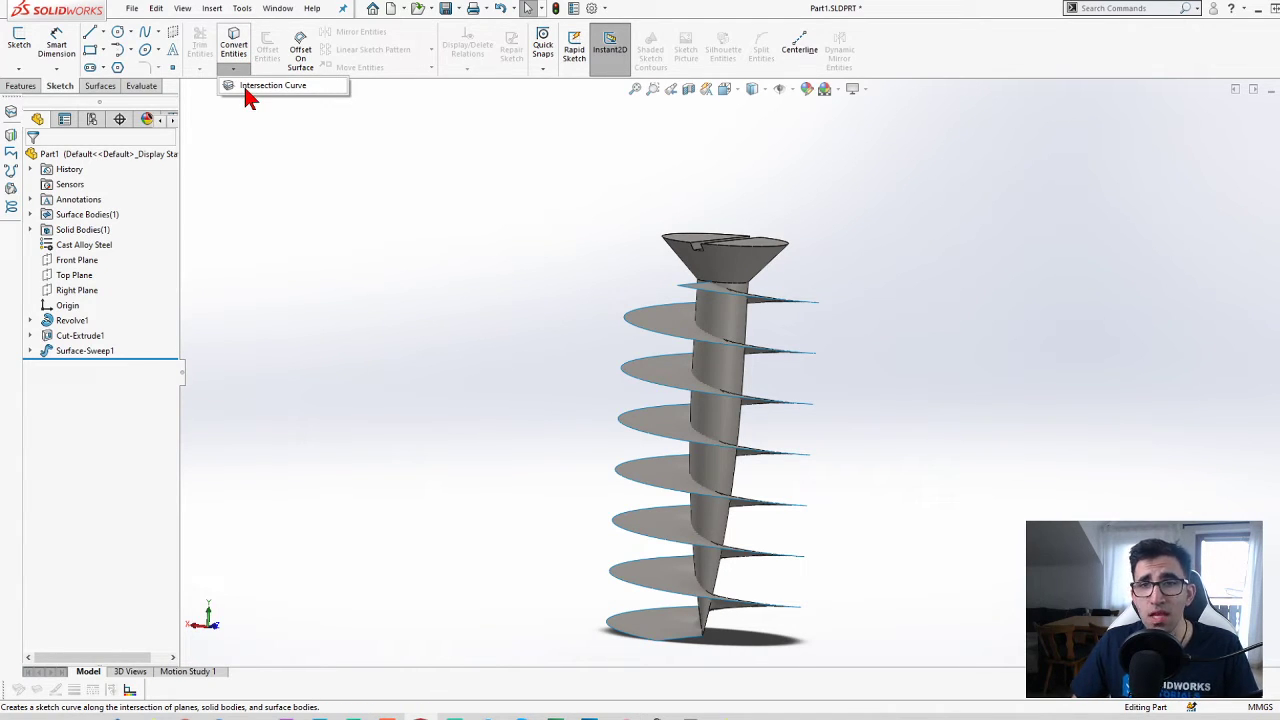
click(245, 86)
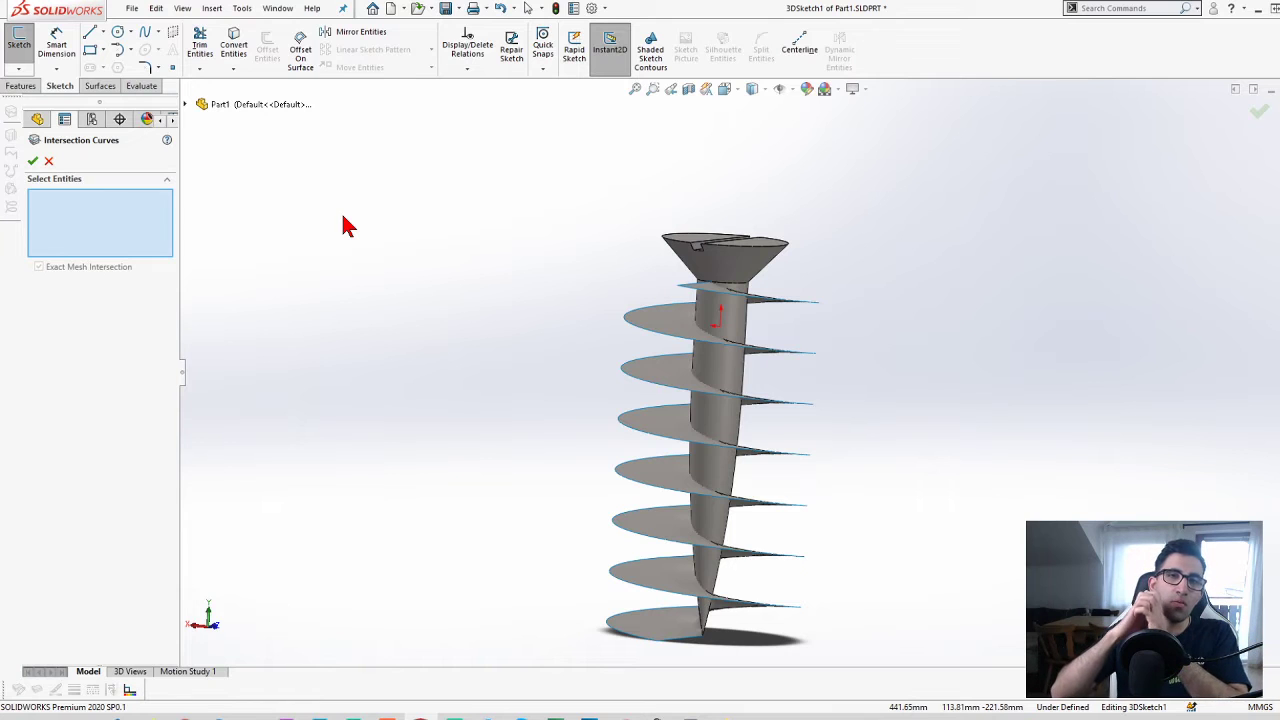
scroll(709, 366, down, 3)
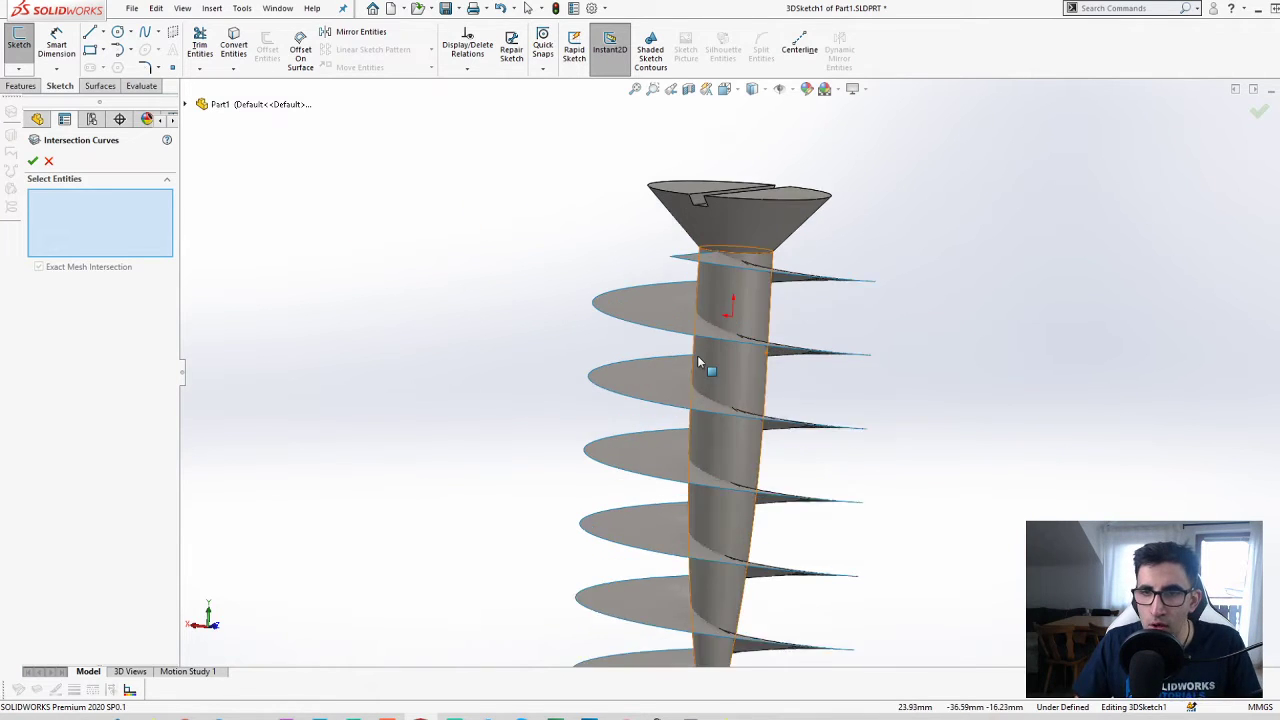
click(658, 303)
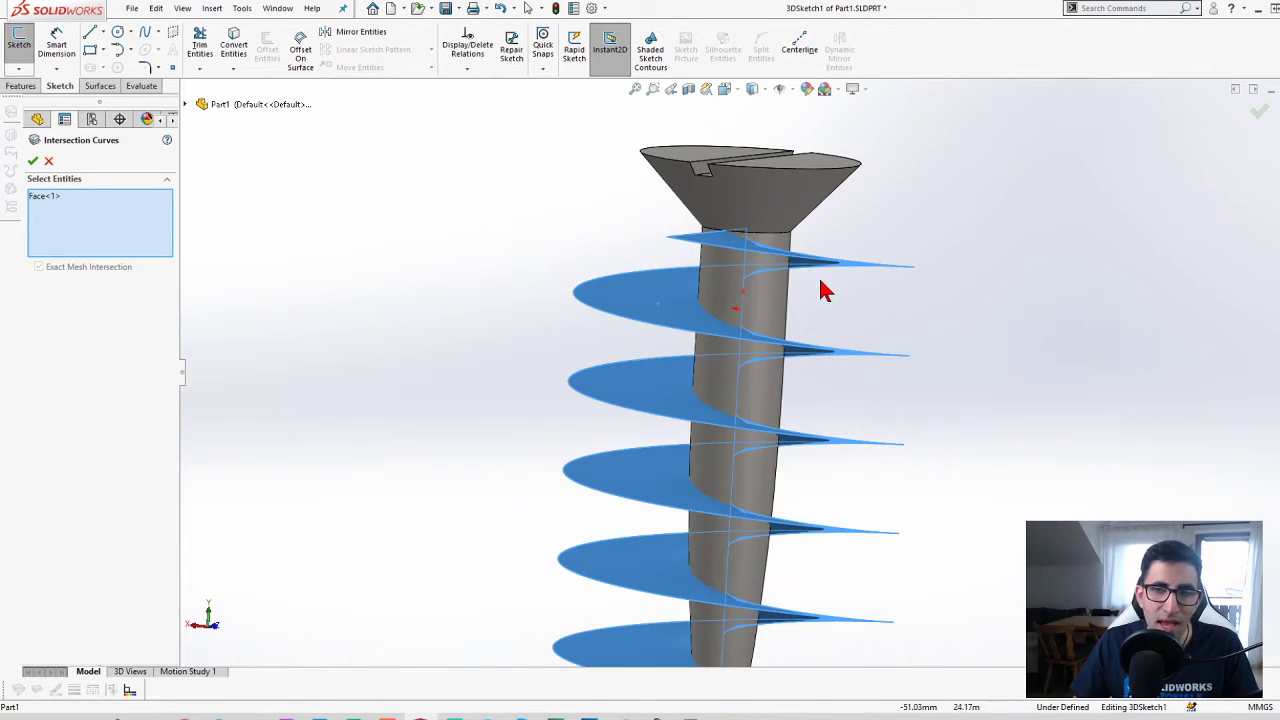
click(751, 309)
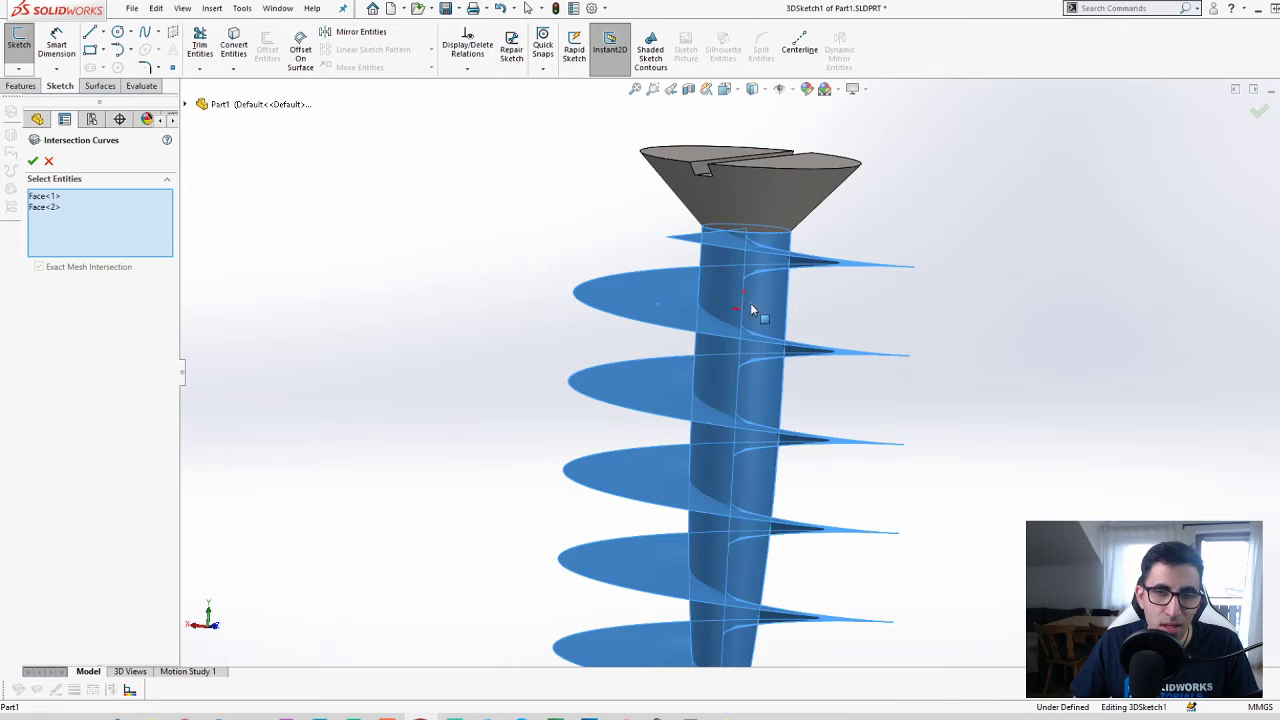
click(33, 160)
scroll(795, 365, up, 3)
middle_drag(795, 365, 500, 370)
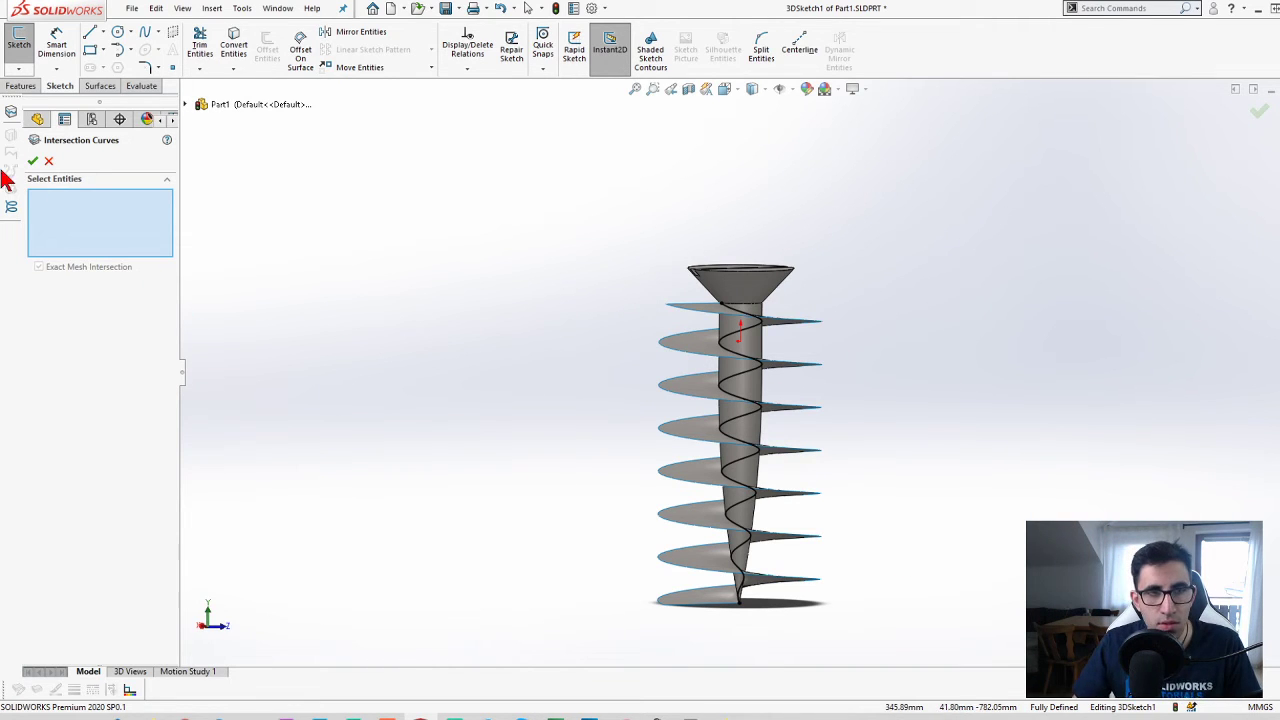
click(31, 163)
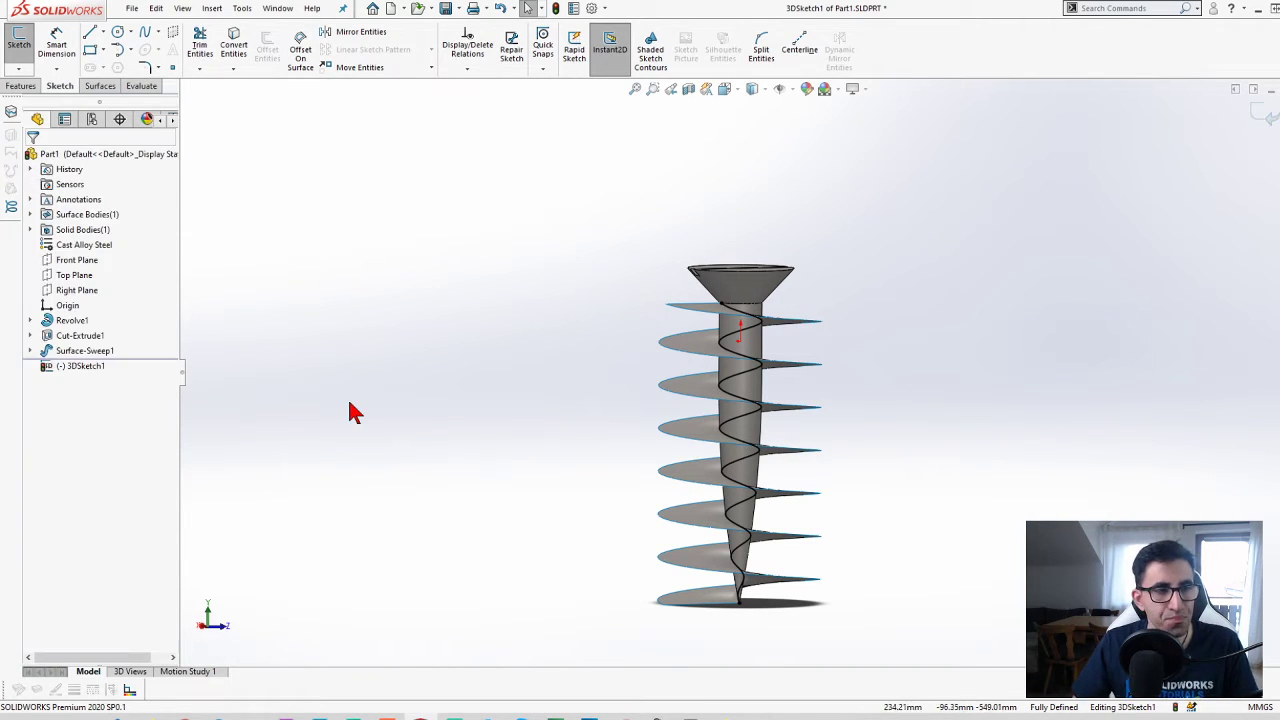
click(1260, 115)
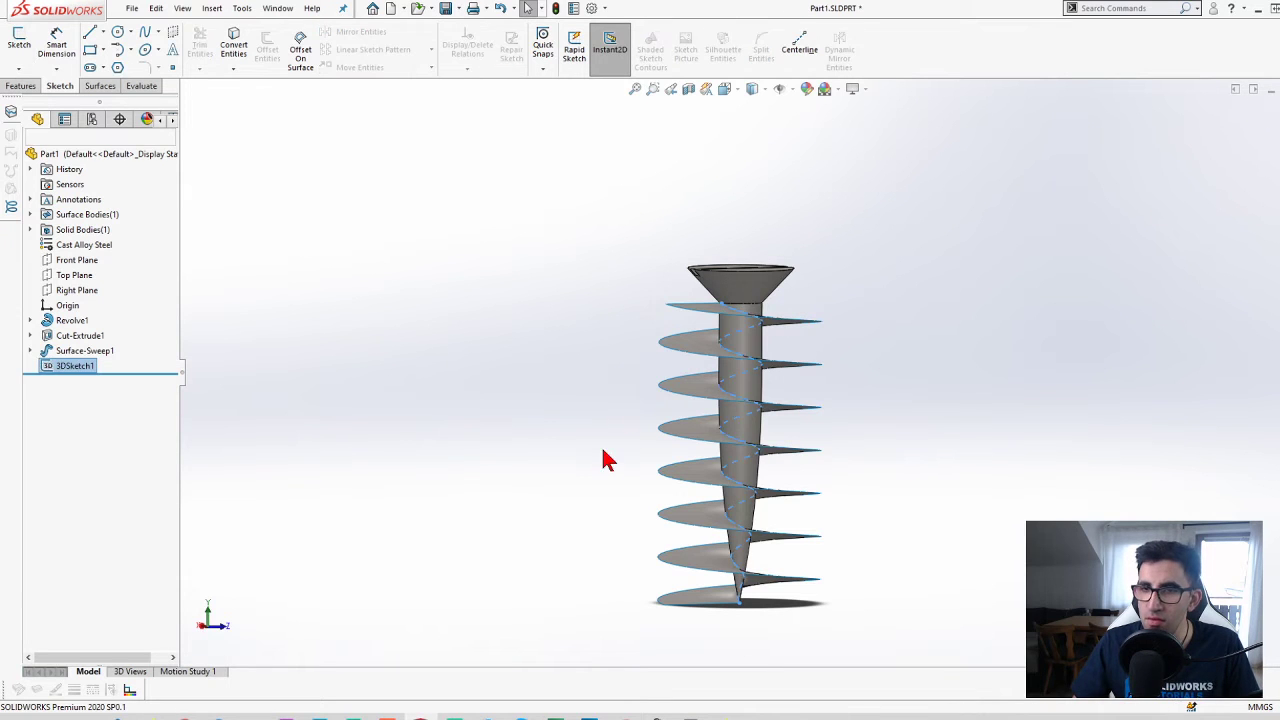
- Hide the spiral surface body, leaving the helical curve and the screw body shown
scroll(803, 372, down, 3)
scroll(803, 367, down, 1)
middle_drag(803, 367, 749, 400)
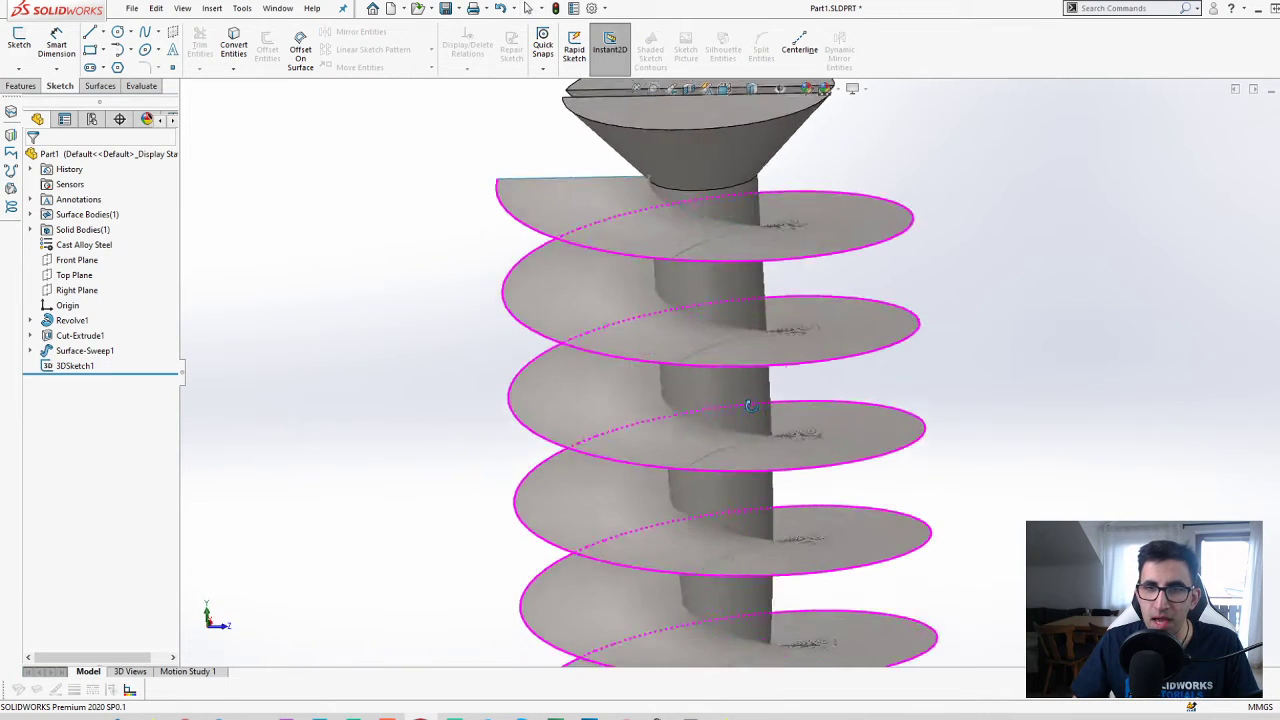
scroll(748, 388, up, 4)
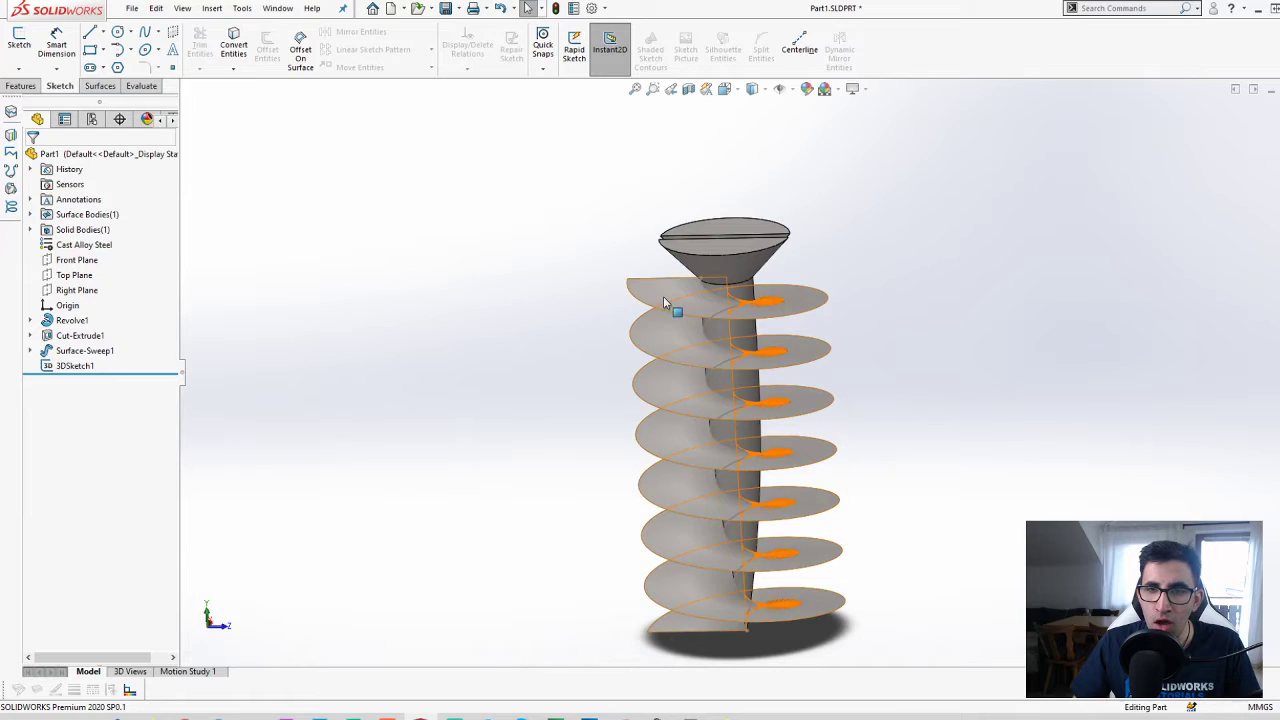
key(Tab)
middle_drag(725, 428, 877, 537)
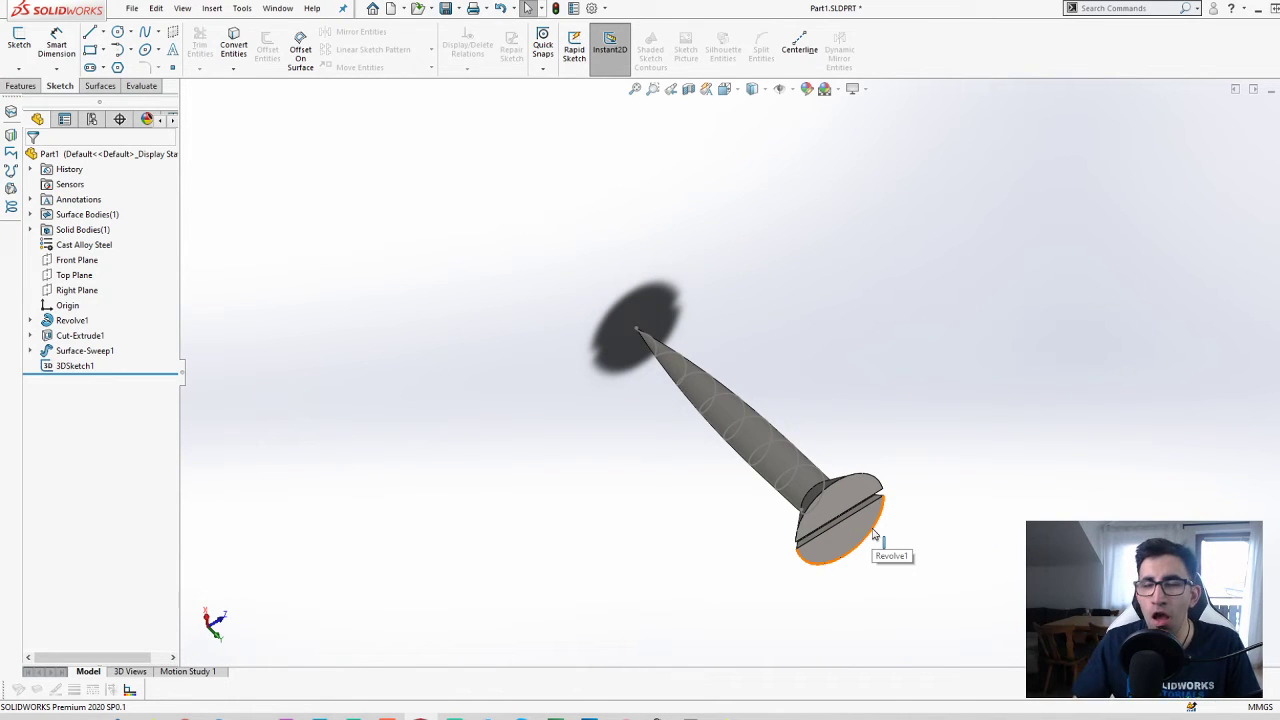
scroll(760, 460, down, 3)
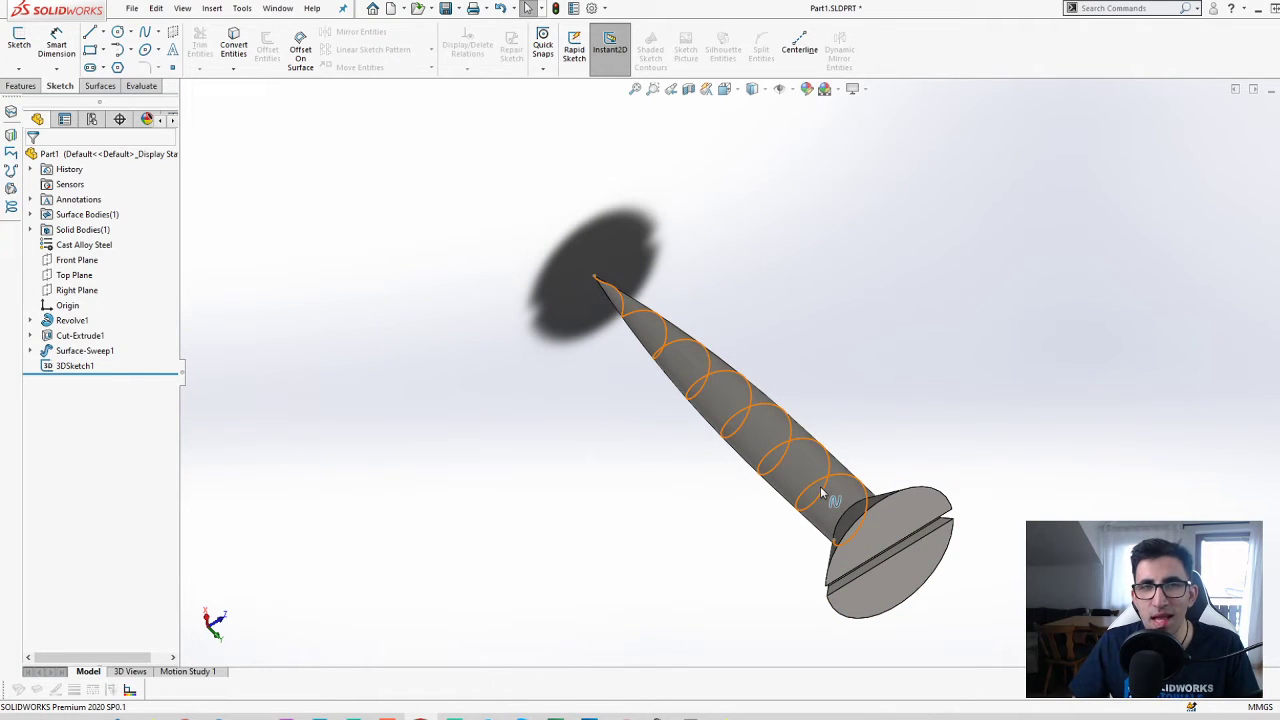
mouse_move(803, 571)
middle_down()
mouse_move(834, 440)
mouse_move(894, 463)
mouse_move(876, 530)
mouse_move(842, 508)
mouse_move(861, 491)
mouse_move(837, 530)
middle_up()
scroll(785, 375, down, 3)
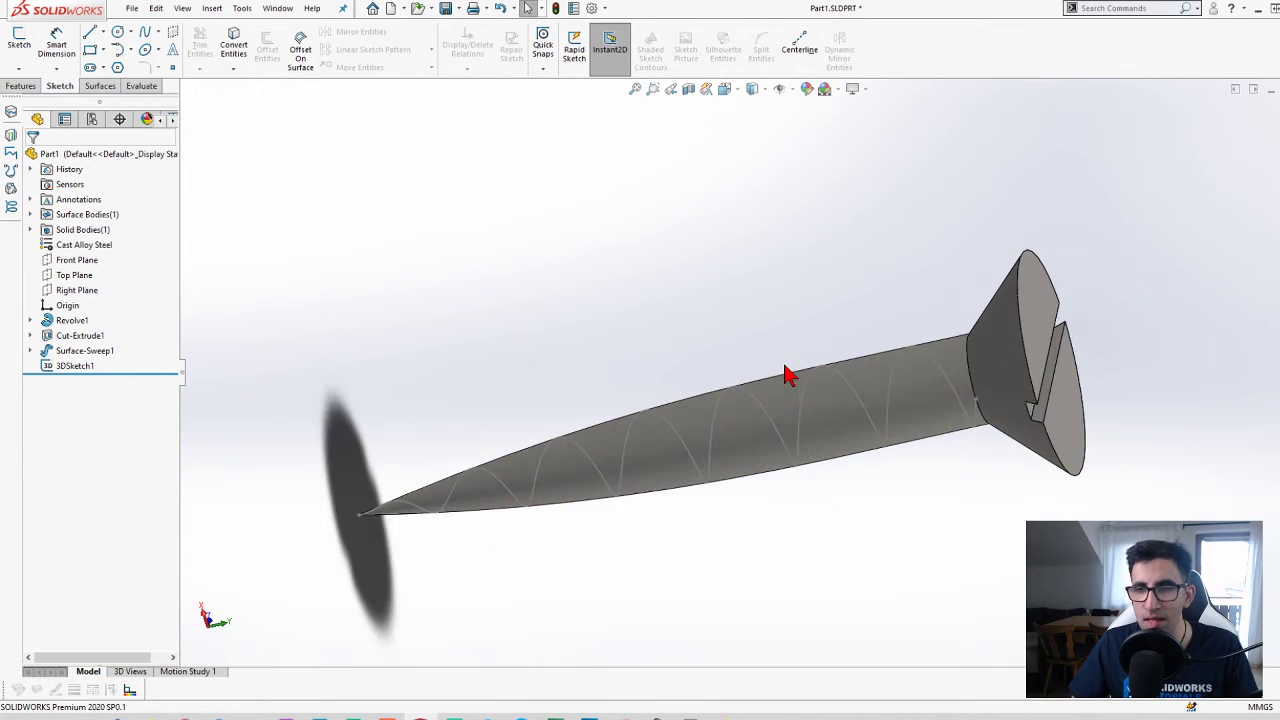
scroll(770, 455, up, 3)
scroll(750, 440, down, 3)
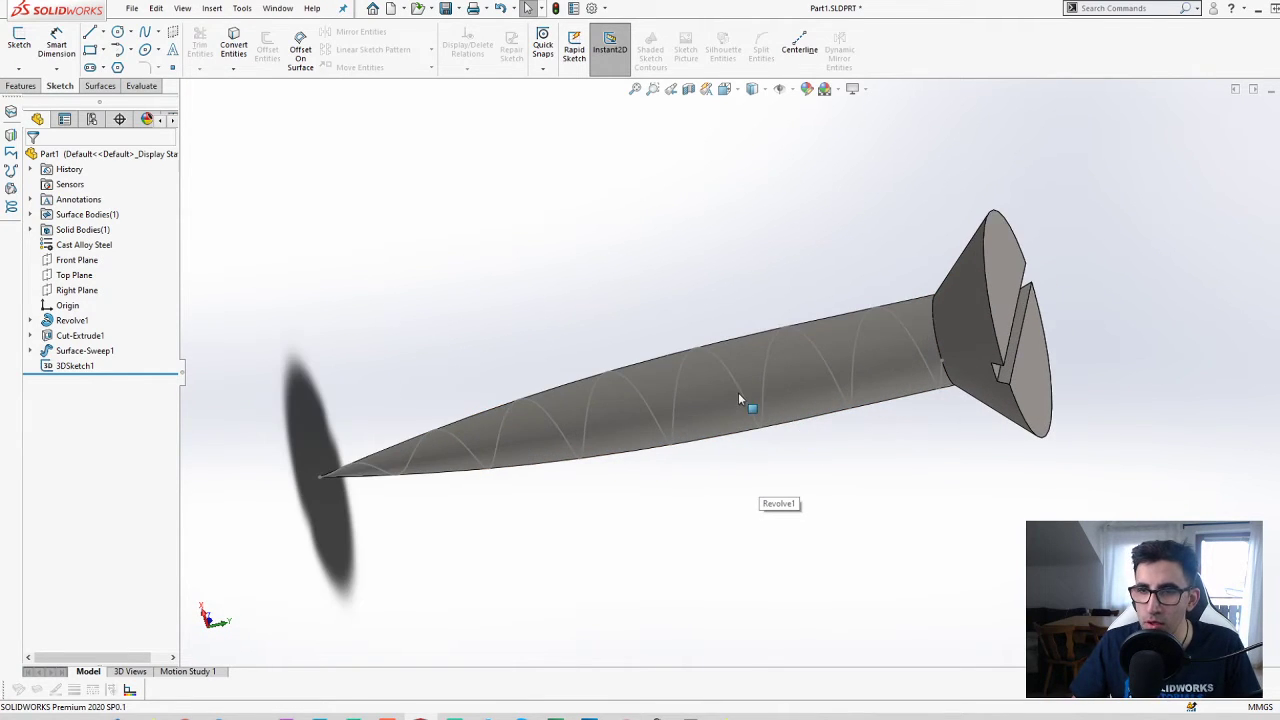
- Hide the screw's solid body and show it again with the spiral surface body kept hidden
key(Tab)
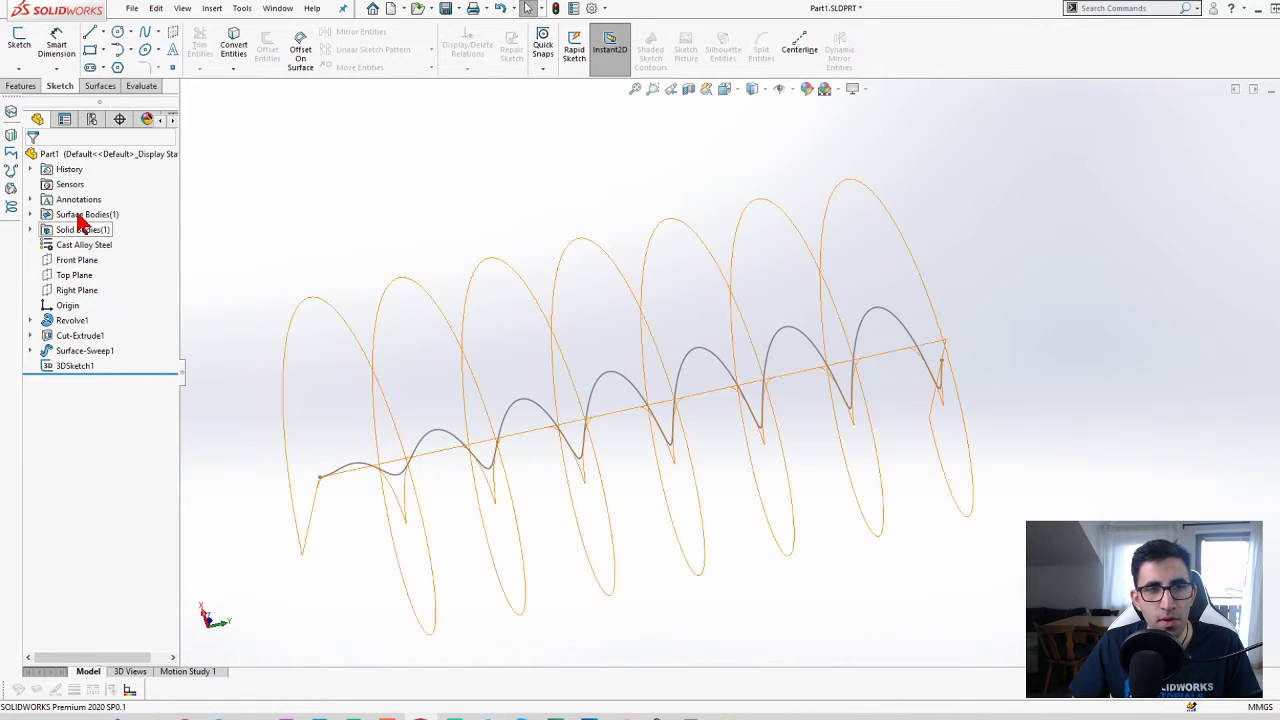
click(32, 215)
click(30, 245)
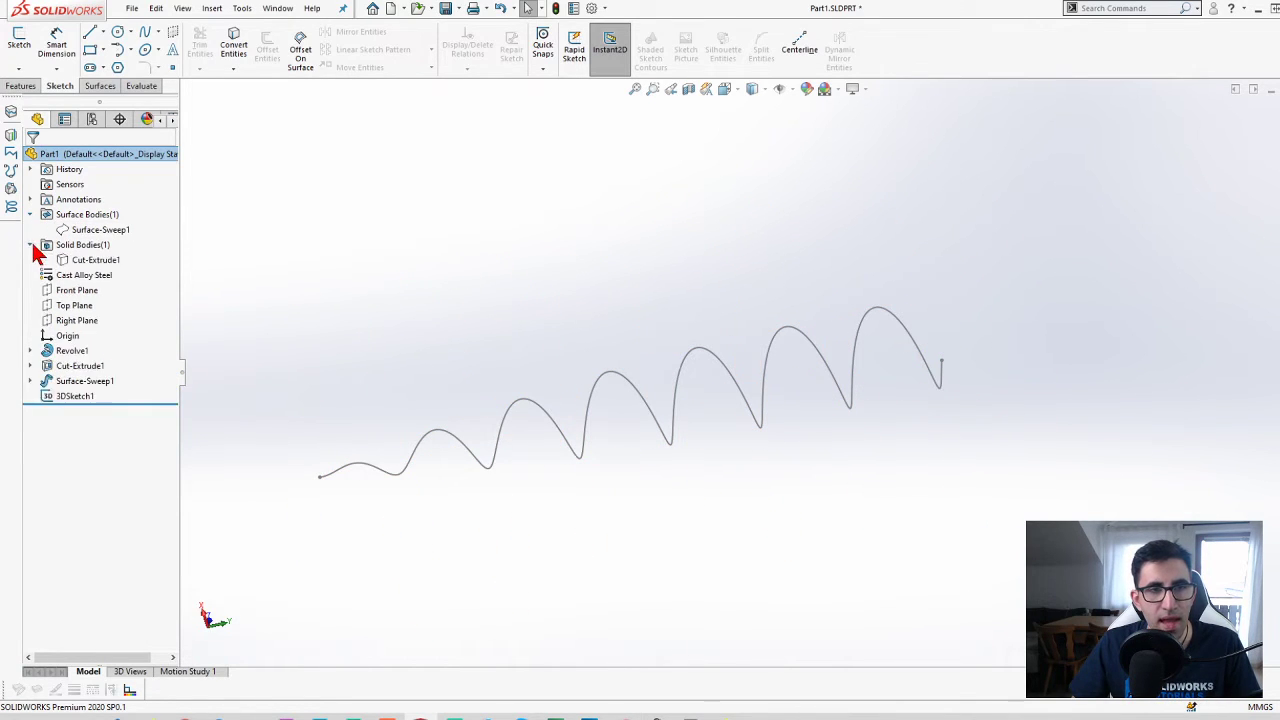
click(88, 260)
click(101, 229)
middle_drag(645, 400, 783, 346)
mouse_move(963, 400)
middle_down()
mouse_move(980, 380)
mouse_move(940, 375)
mouse_move(953, 390)
middle_up()
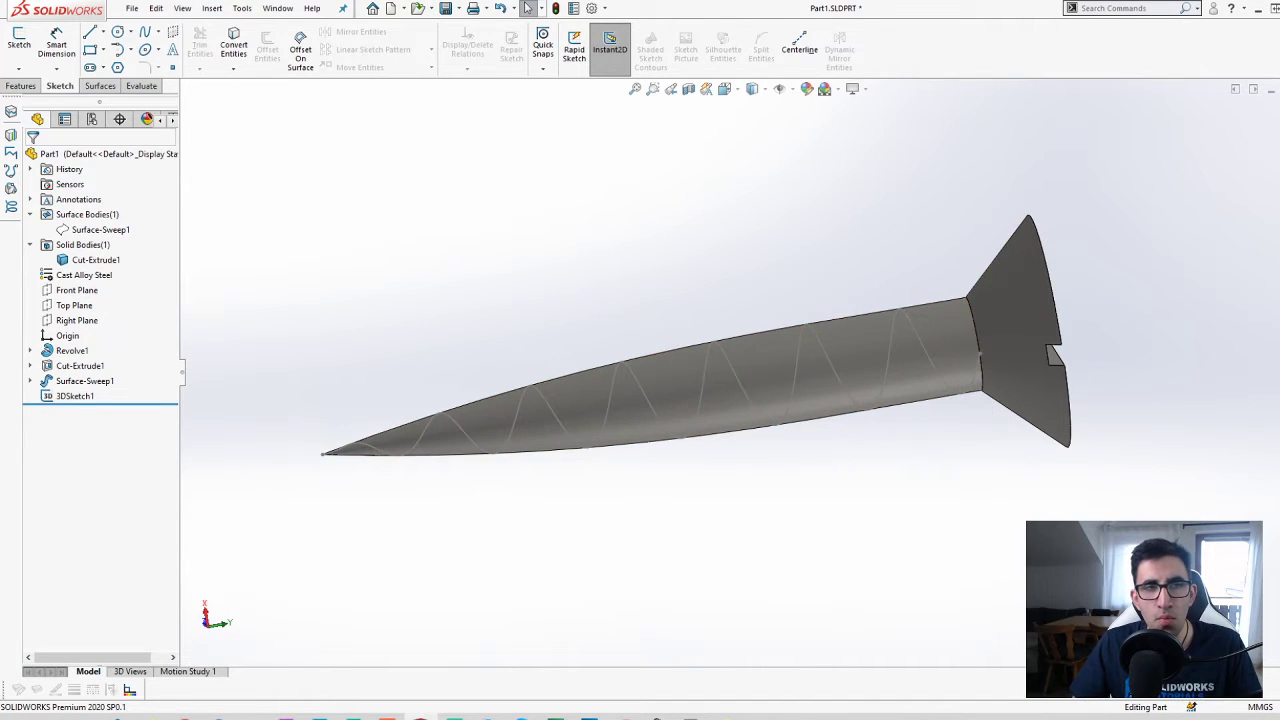
- Open a new sketch on the Right Plane, viewed normal to the plane at the junction of head and shank
click(33, 90)
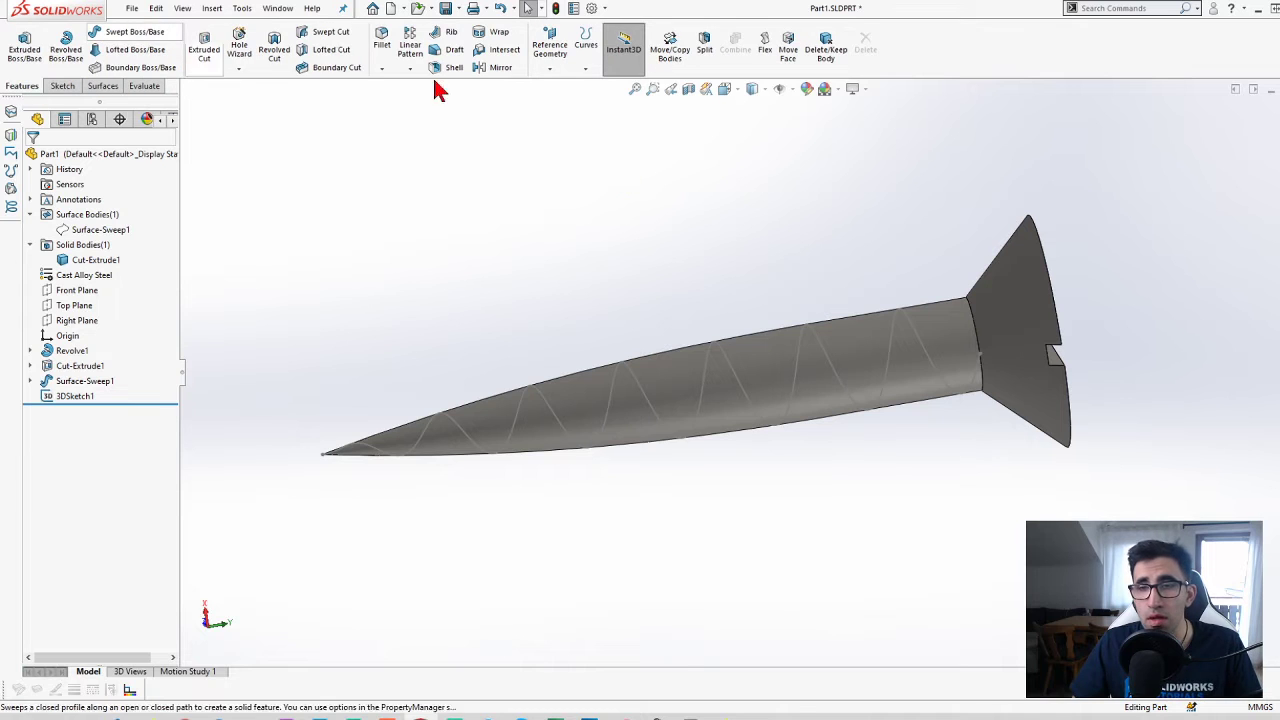
click(67, 320)
click(75, 300)
key(space)
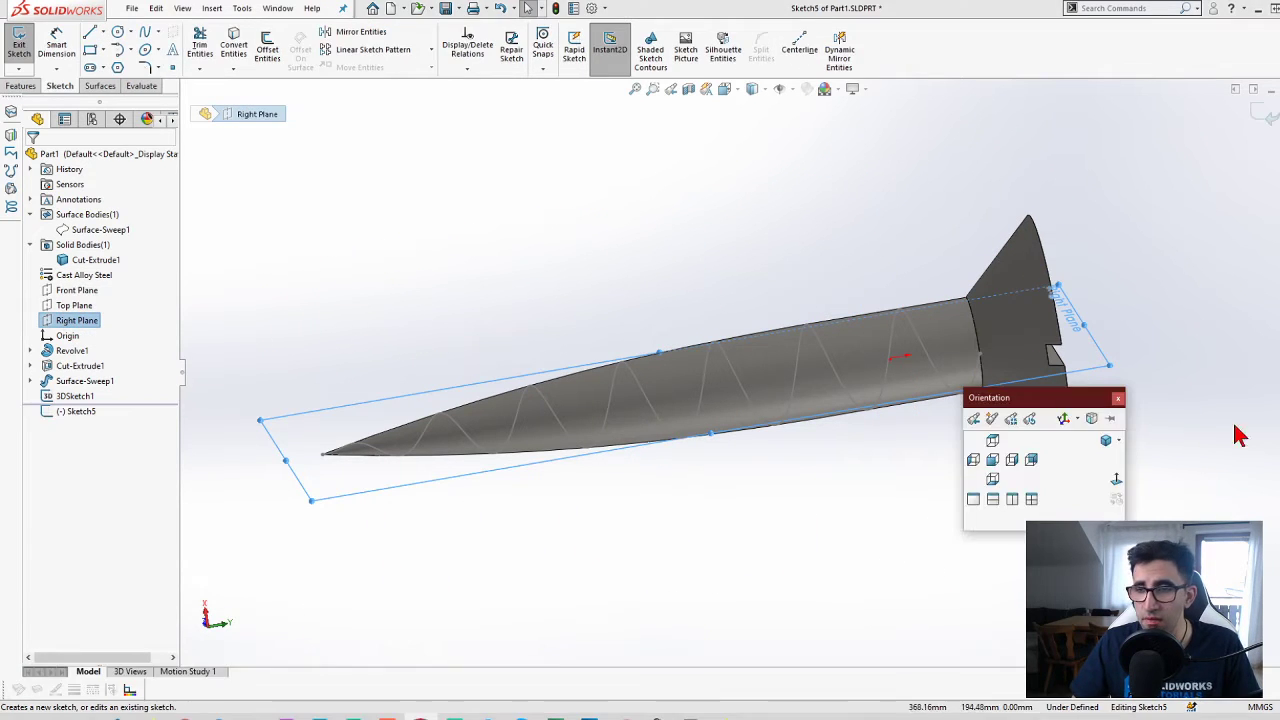
click(1115, 480)
scroll(767, 176, down, 8)
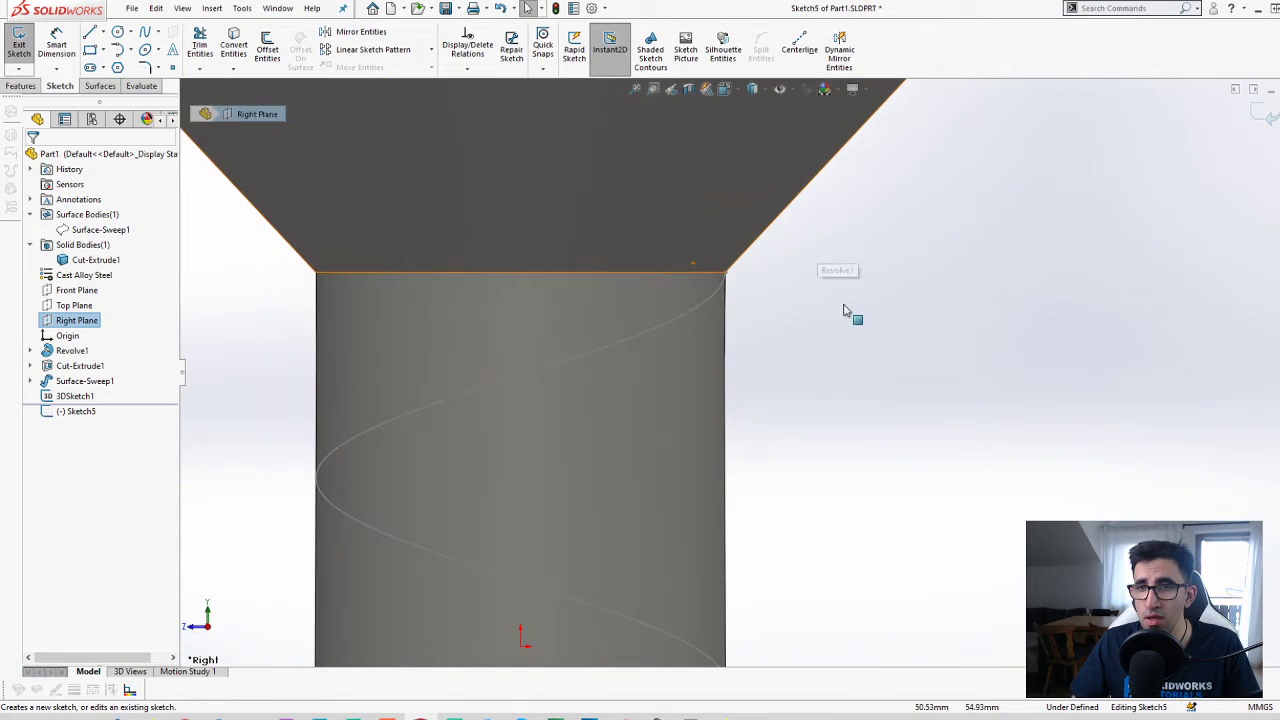
- Sketch a small closed triangle with its base on the shank's edge directly below the head, and exit the sketch
right_click(574, 206)
key(l)
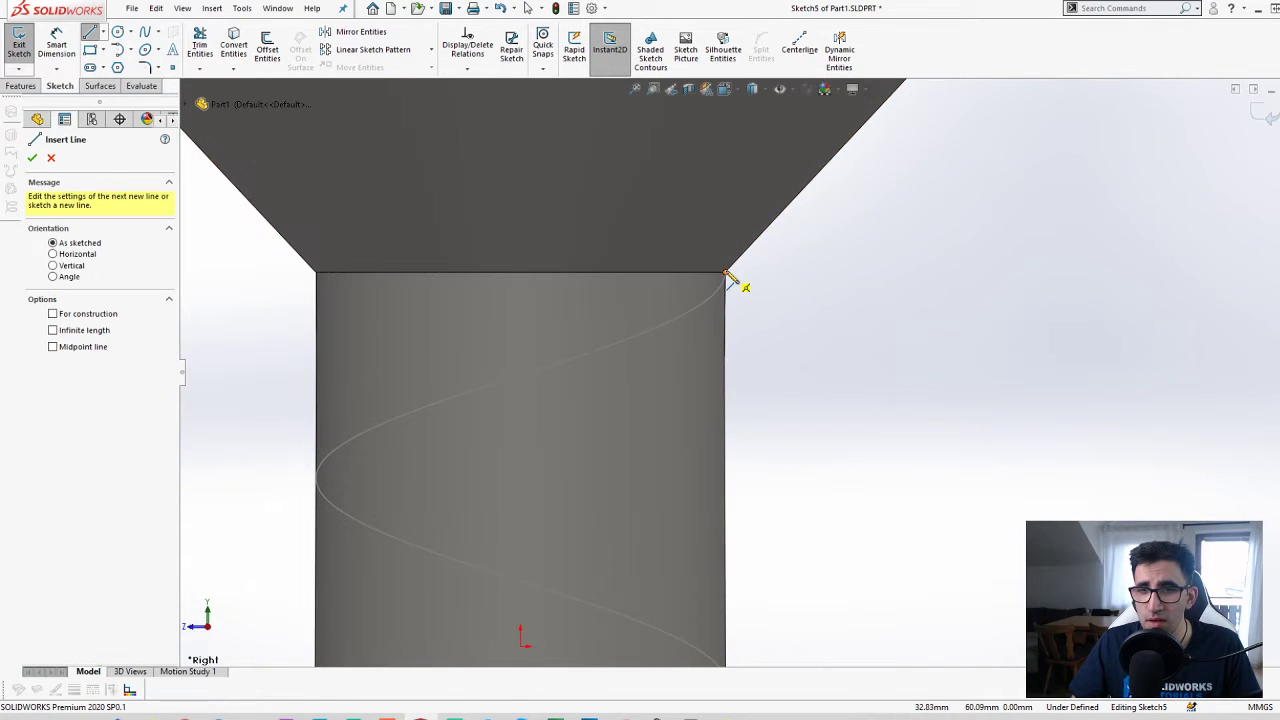
click(727, 272)
click(727, 313)
click(777, 293)
click(727, 273)
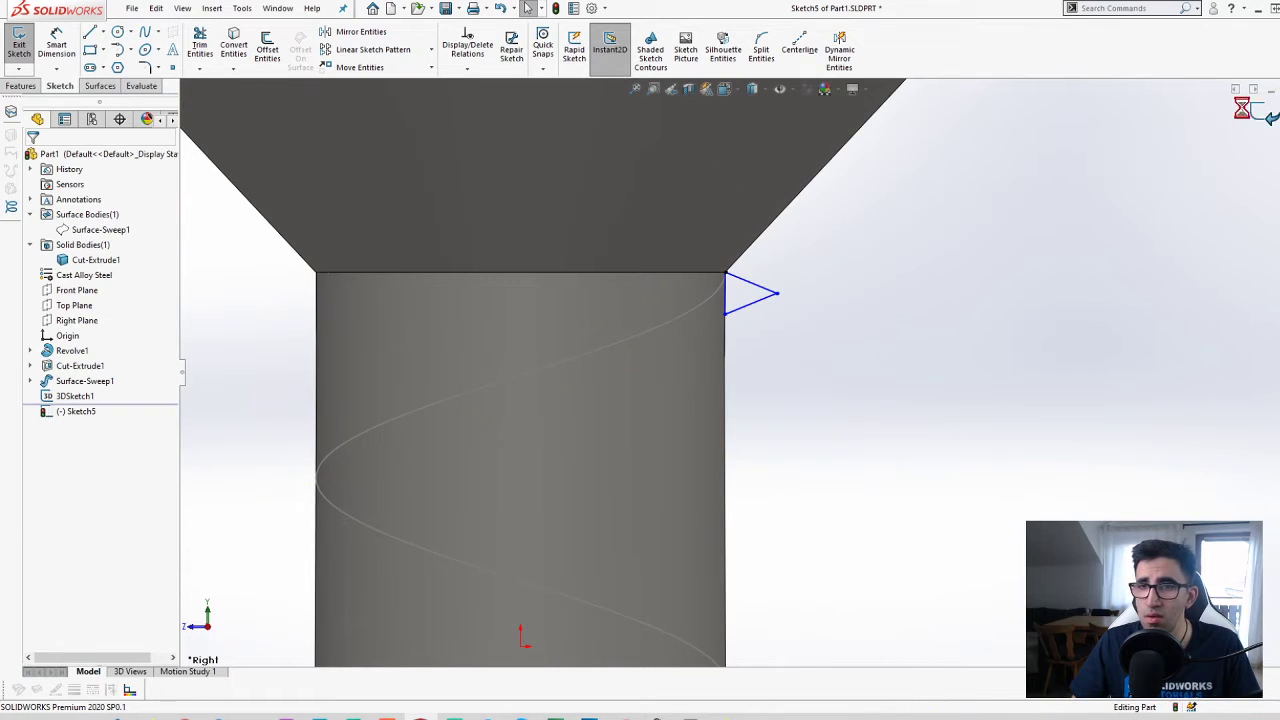
click(1258, 108)
- Try to sweep the triangle profile along the helical 3D sketch curve down to the screw tip, and cancel the command
click(130, 31)
click(750, 283)
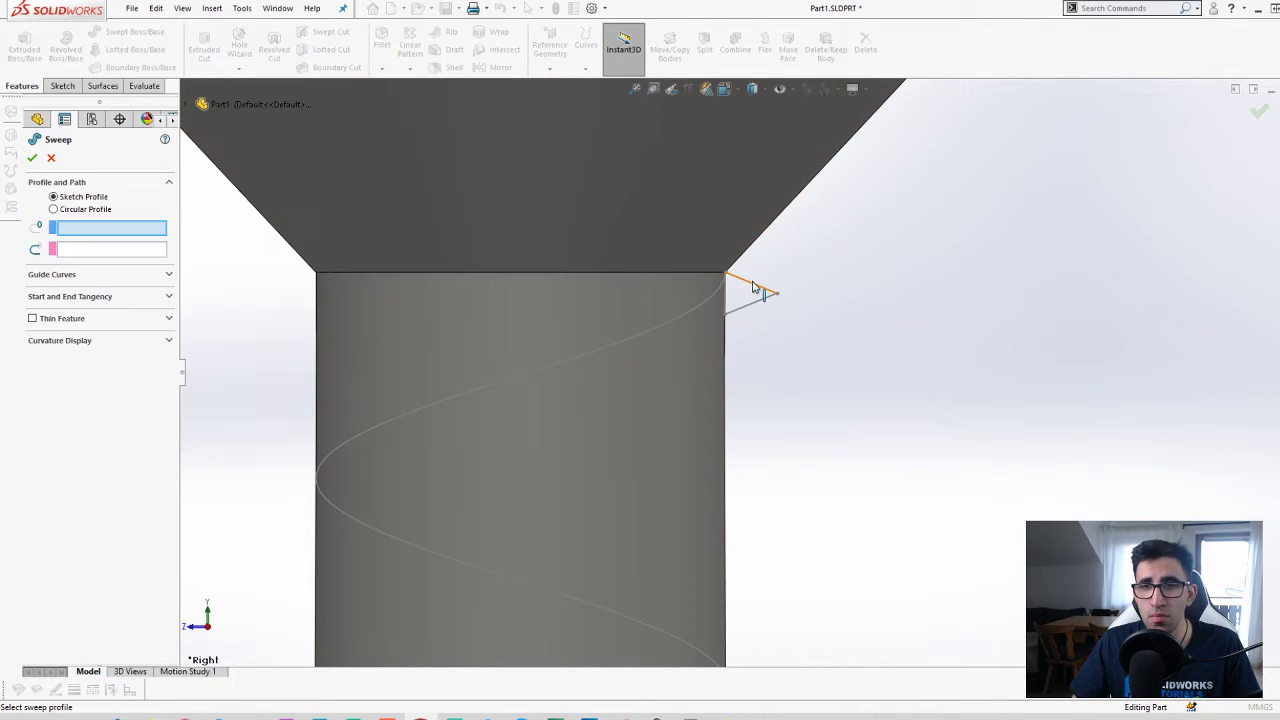
click(667, 321)
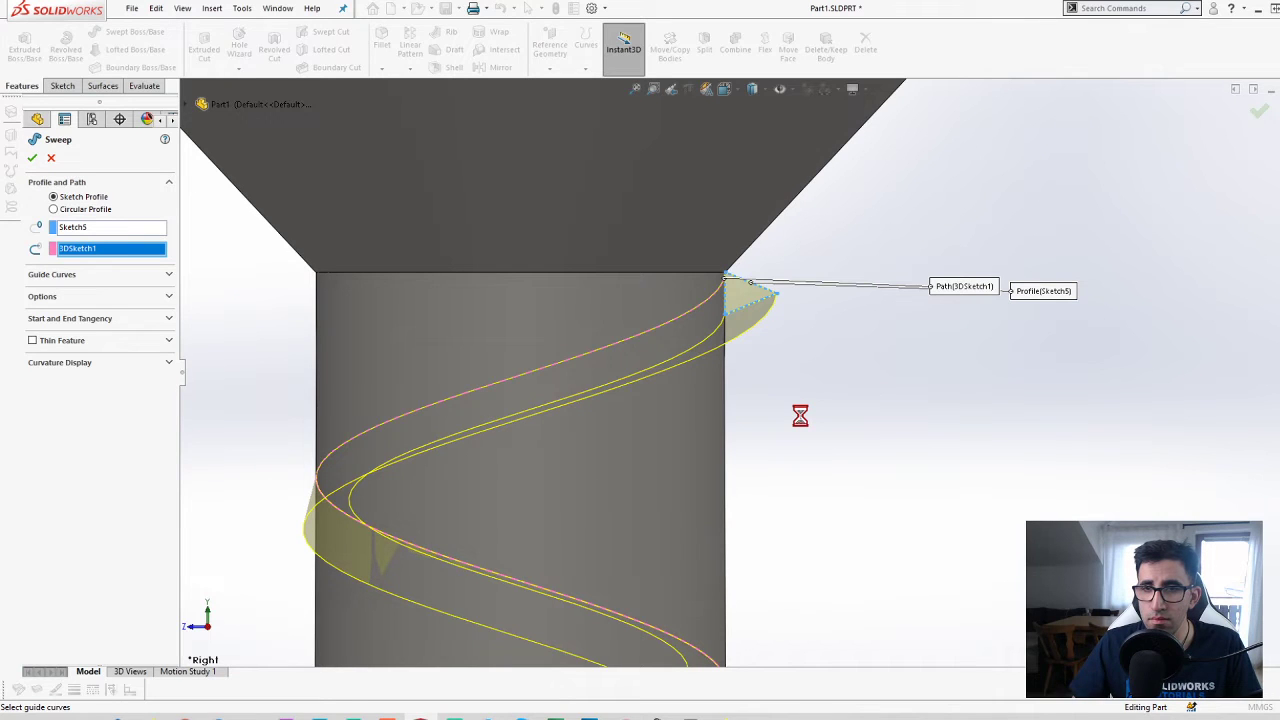
scroll(805, 423, up, 6)
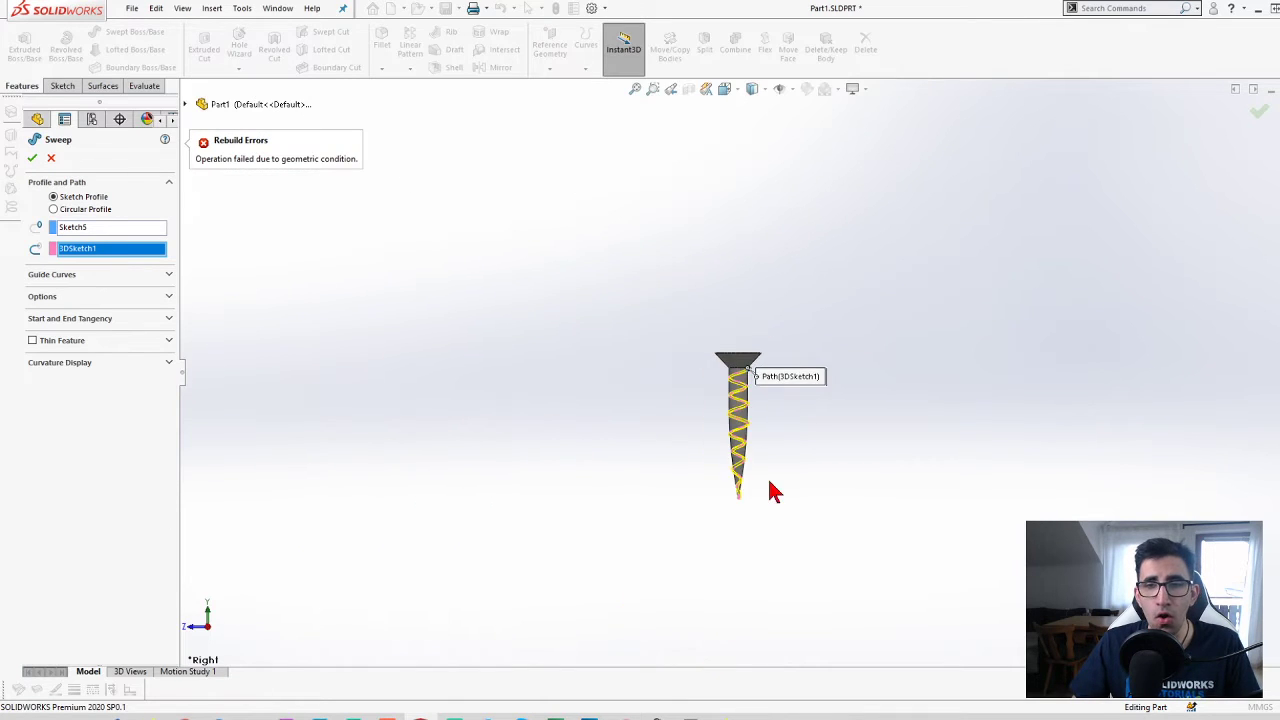
scroll(742, 420, down, 5)
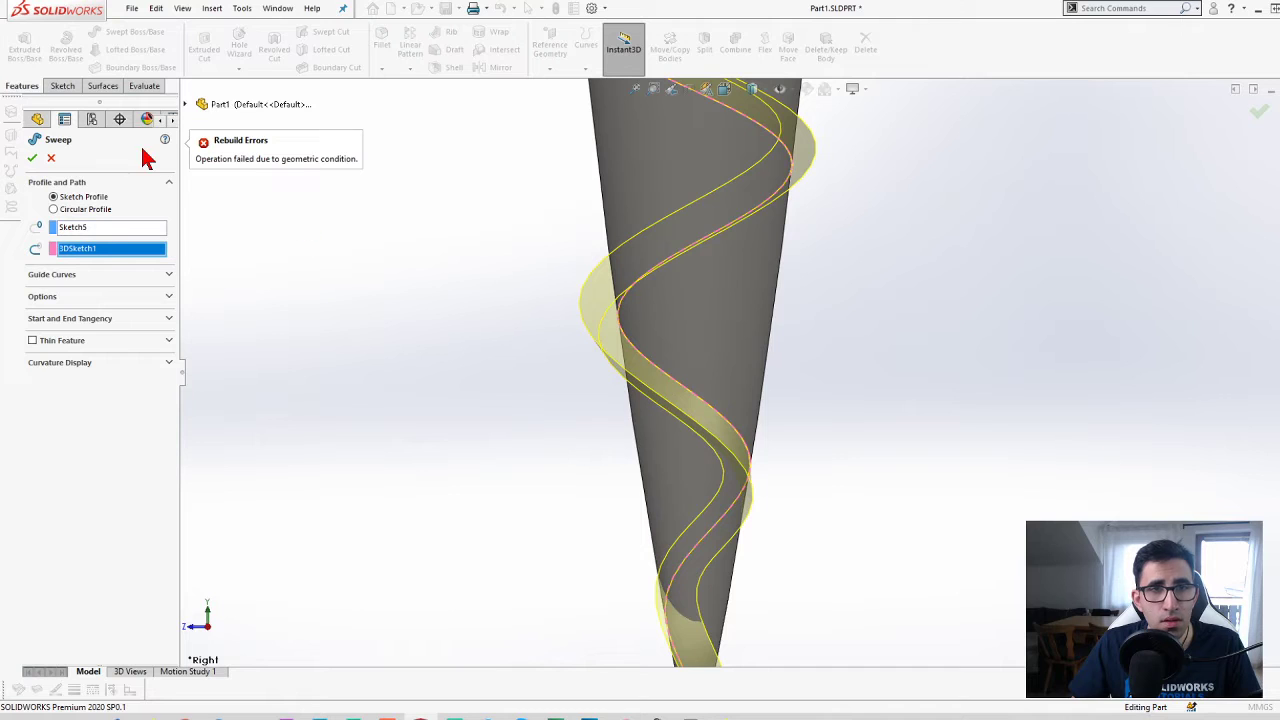
mouse_move(686, 429)
middle_down()
mouse_move(803, 386)
mouse_move(737, 491)
mouse_move(775, 465)
mouse_move(854, 514)
mouse_move(693, 447)
middle_up()
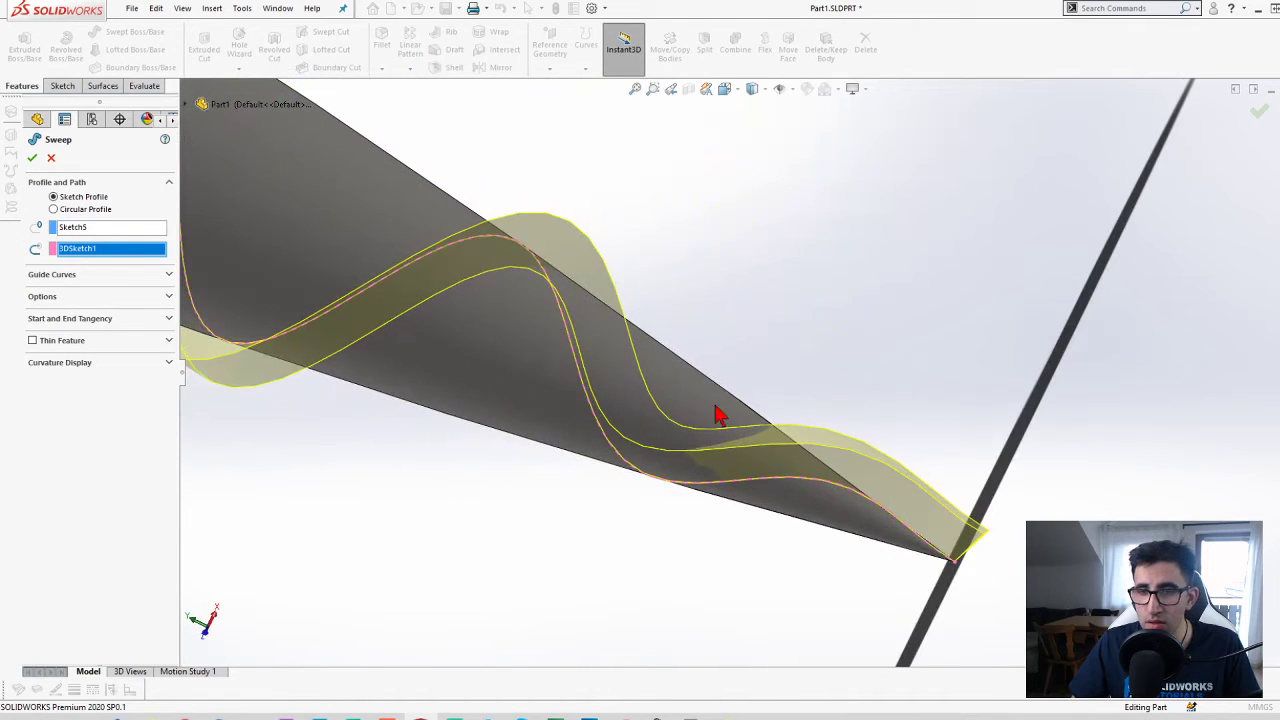
middle_drag(833, 497, 827, 564)
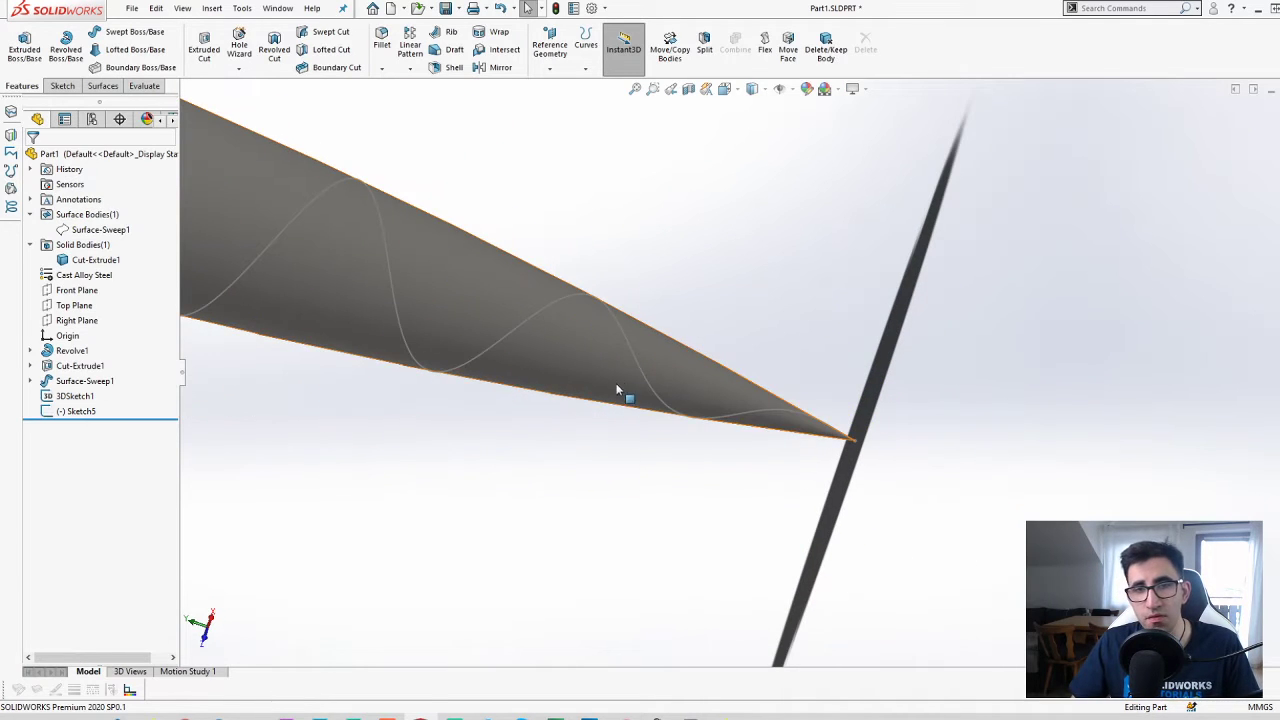
- Edit the helical 3D sketch to pull the curve's end point back from the screw's tip, and close the sketch
scroll(650, 391, up, 2)
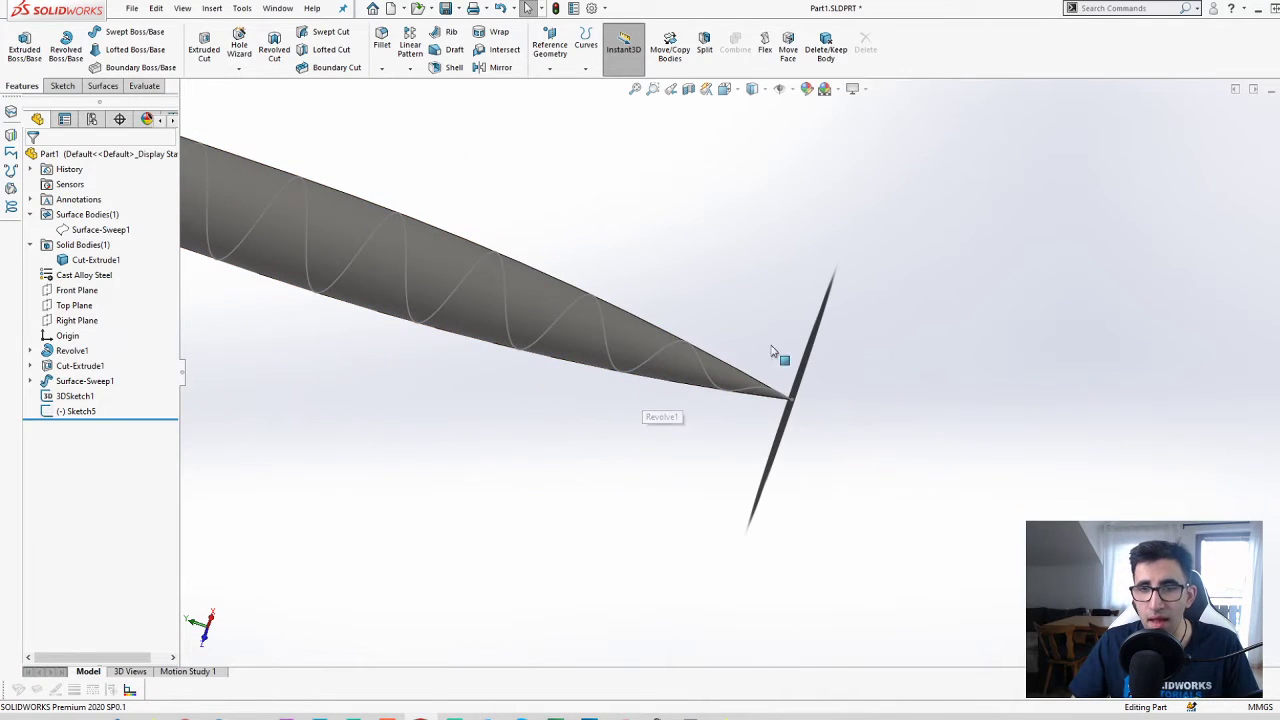
scroll(690, 352, down, 3)
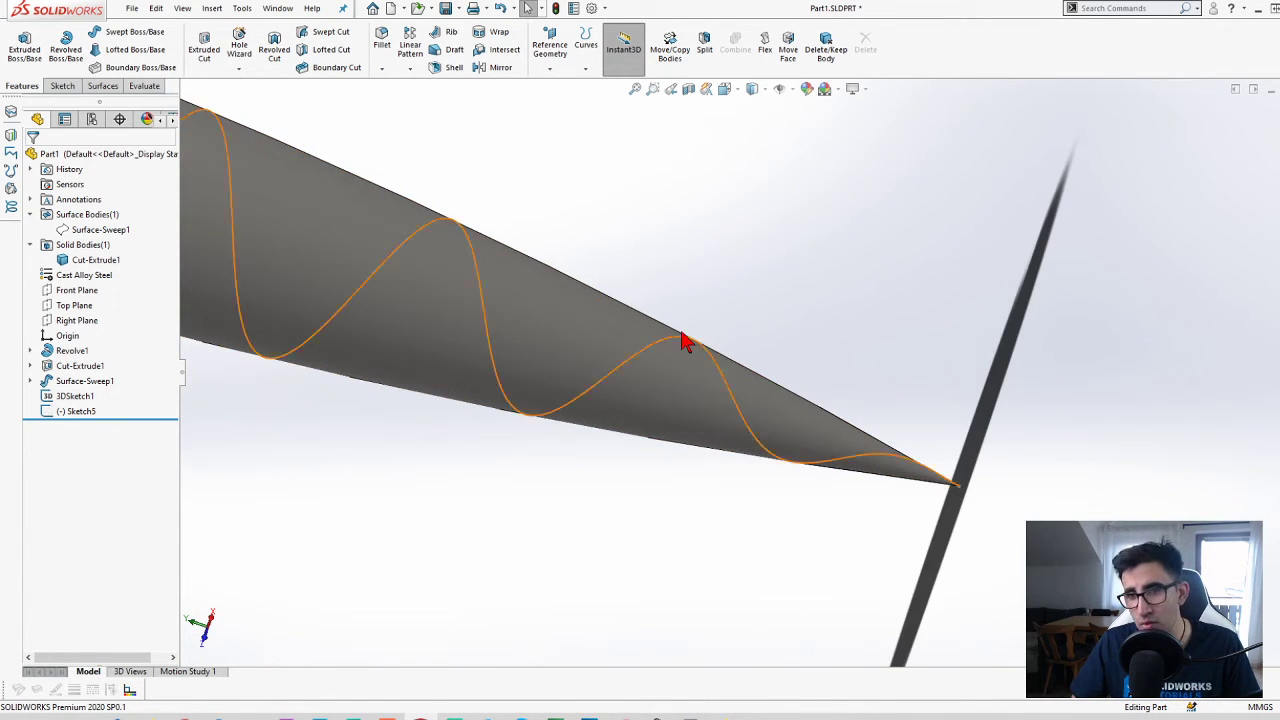
click(743, 420)
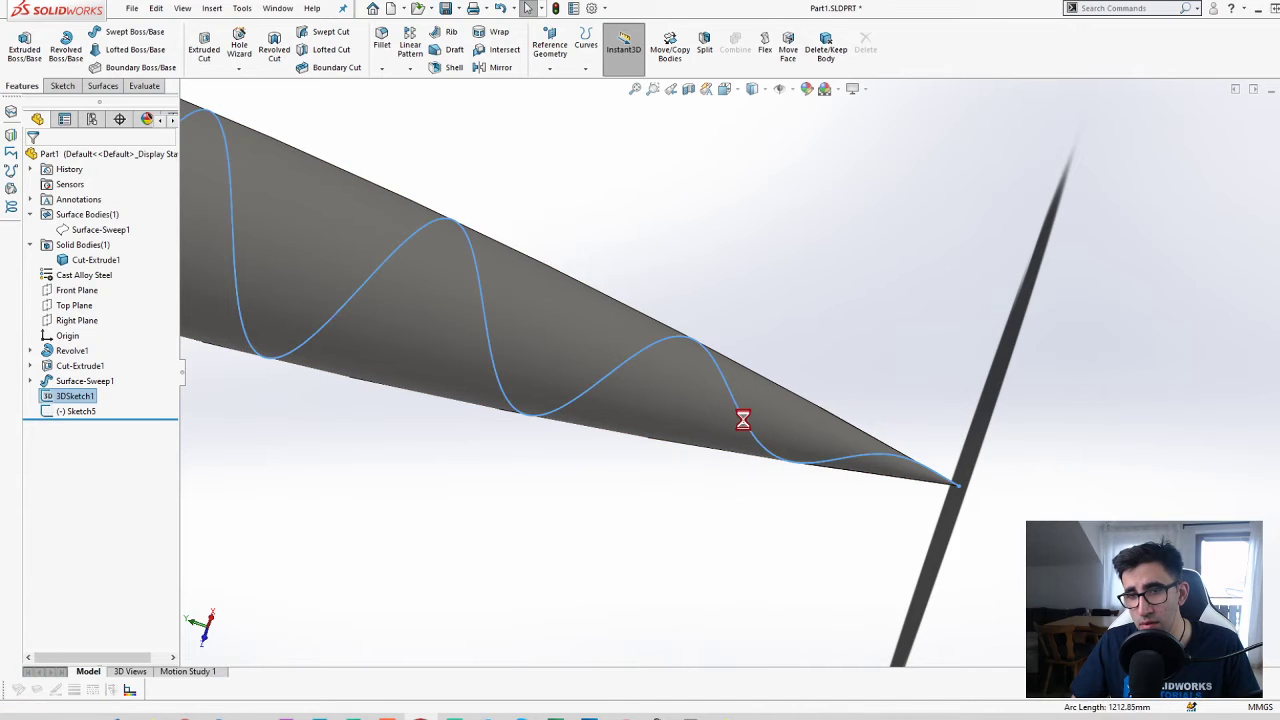
click(959, 486)
click(1028, 497)
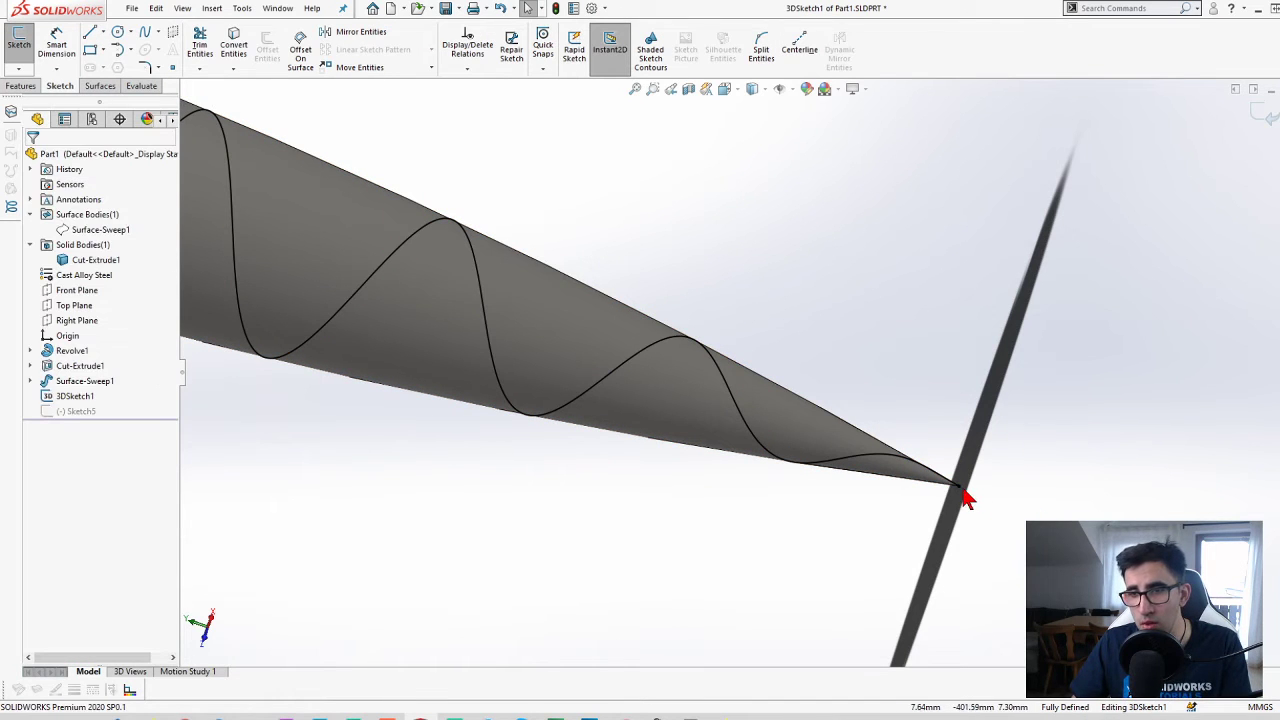
drag(959, 487, 701, 344)
click(1105, 274)
click(1265, 113)
key(z)
key(space)
click(1212, 412)
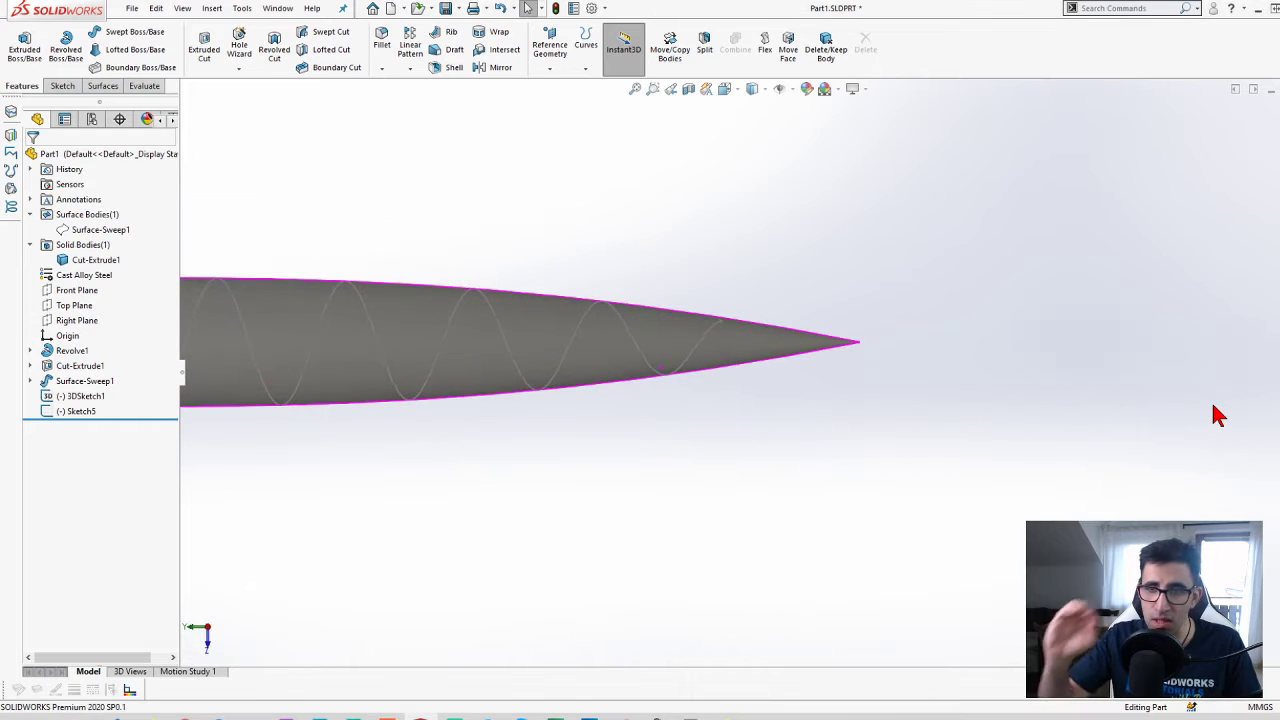
- Start a Swept Boss/Base with the triangle sketch as profile and the shortened helical 3D sketch as path
scroll(766, 423, up, 3)
scroll(537, 371, down, 8)
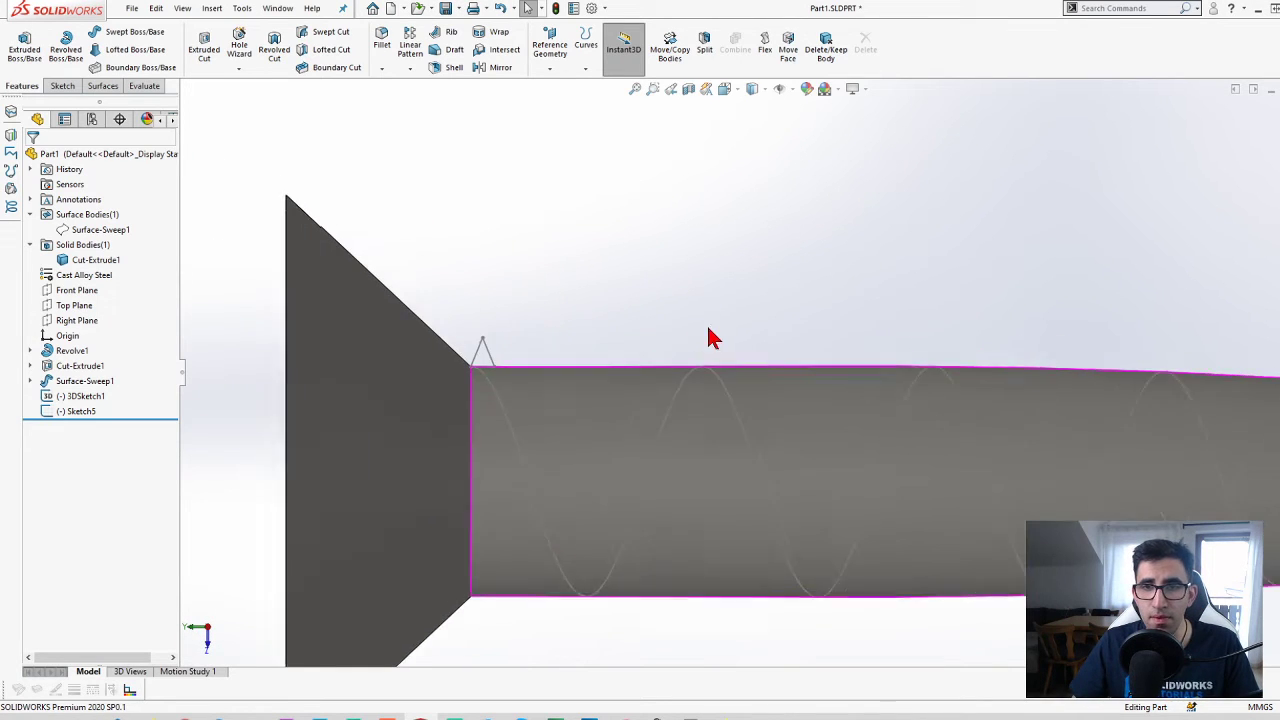
click(105, 31)
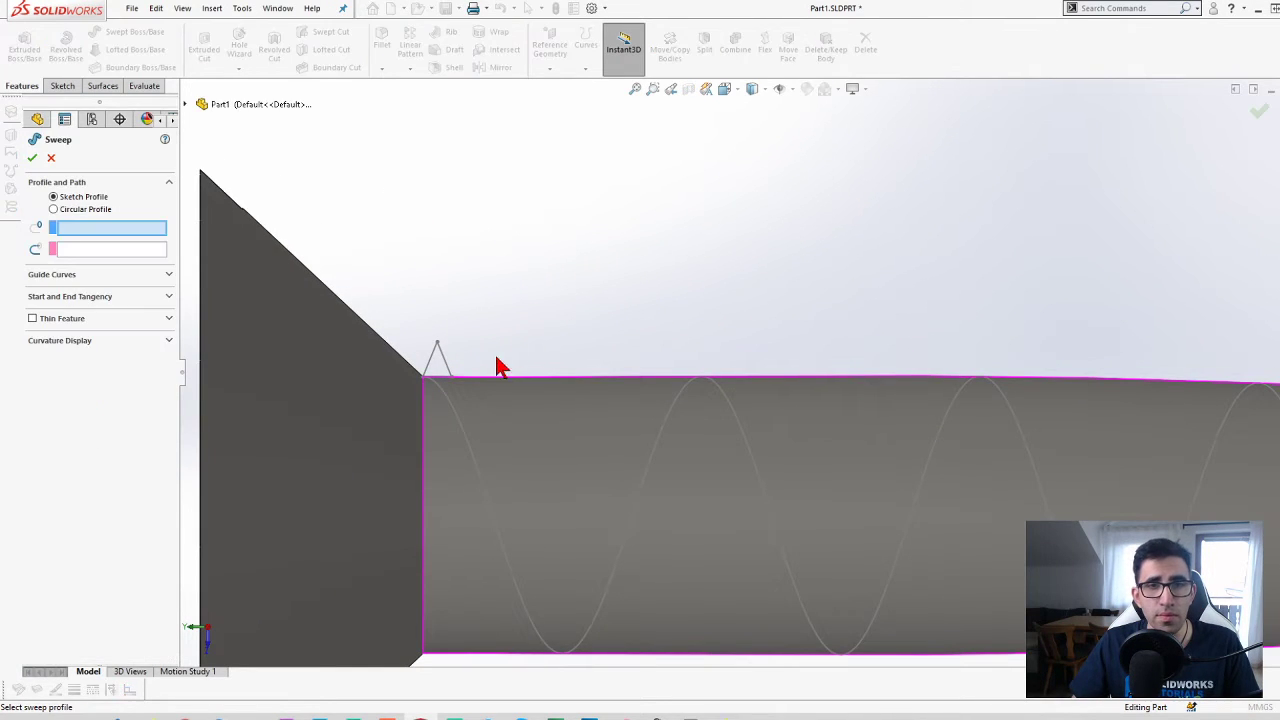
click(445, 358)
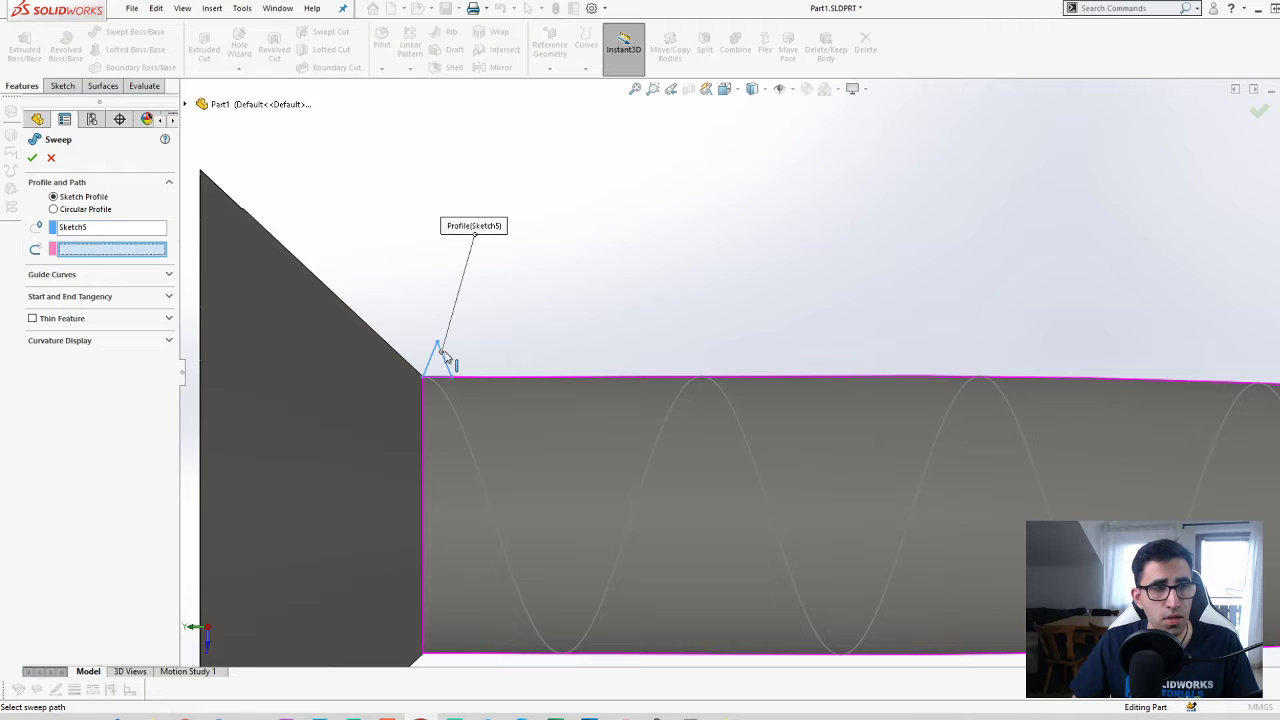
click(458, 422)
scroll(453, 422, up, 11)
scroll(660, 378, down, 4)
scroll(722, 362, up, 4)
scroll(942, 395, down, 2)
scroll(942, 395, down, 3)
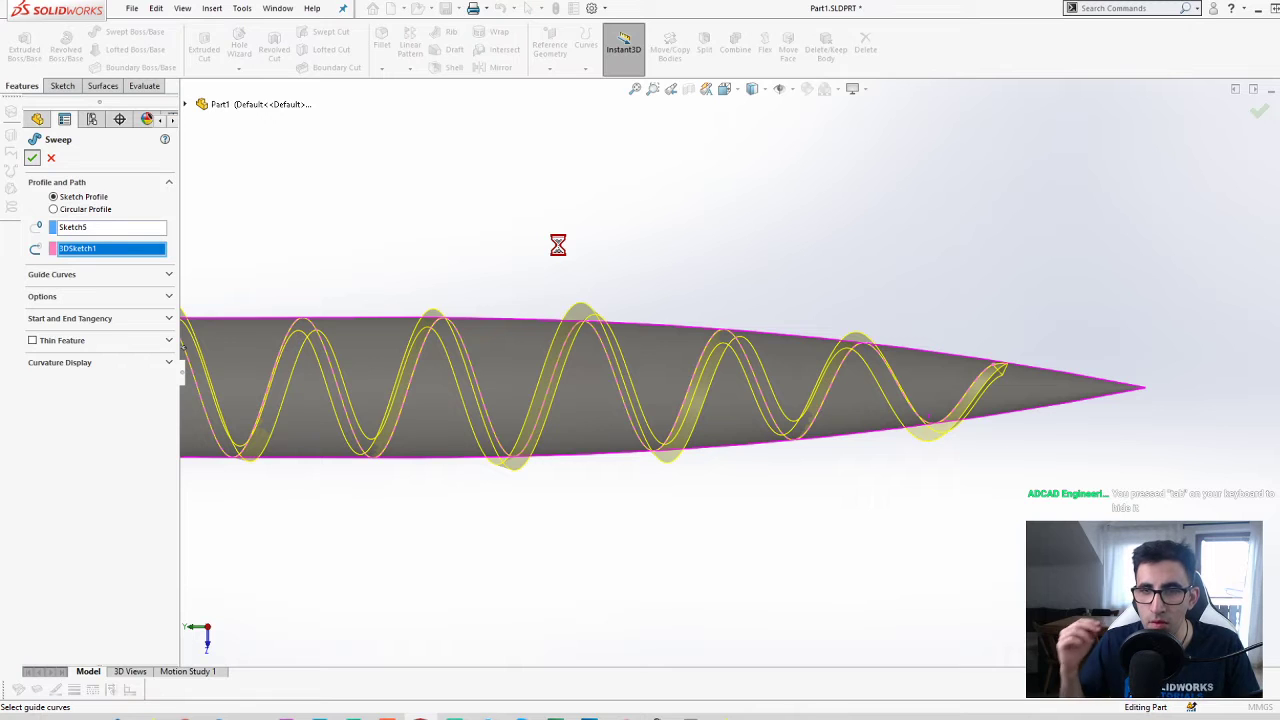
- Turn off Merge result in the sweep options and create the thread as a separate body
scroll(620, 345, up, 4)
scroll(500, 360, down, 5)
click(50, 296)
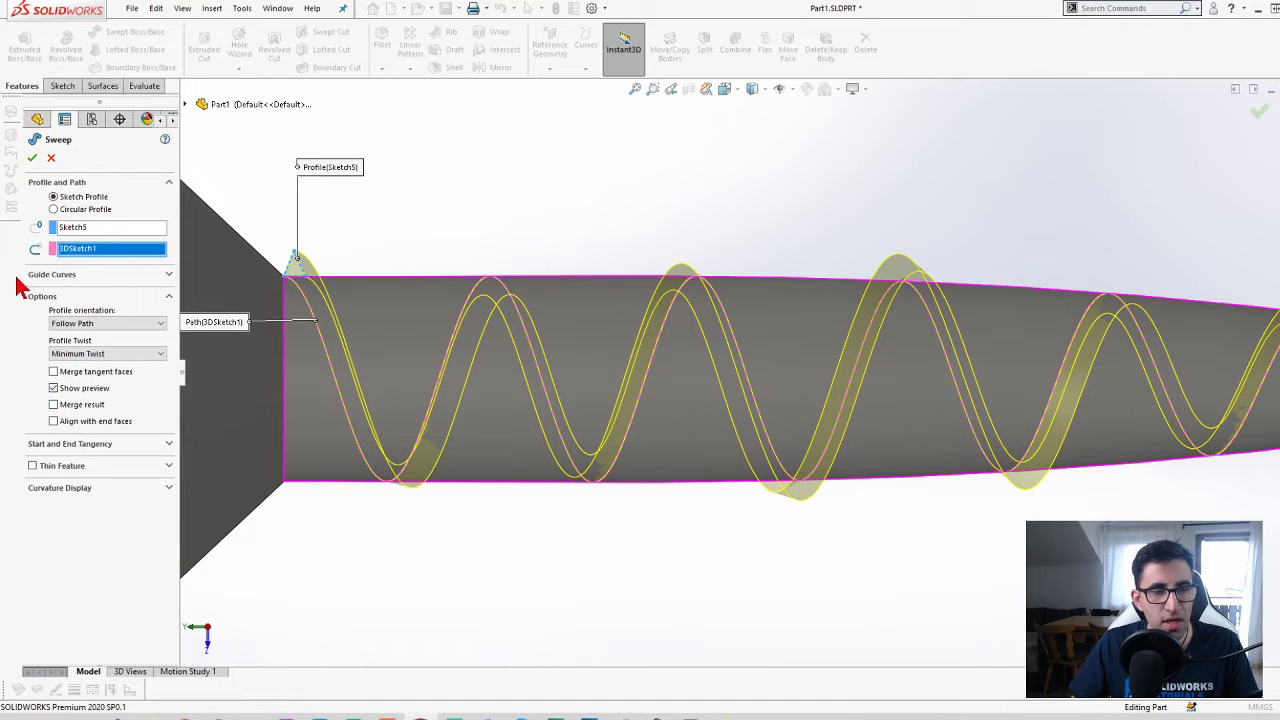
key(Return)
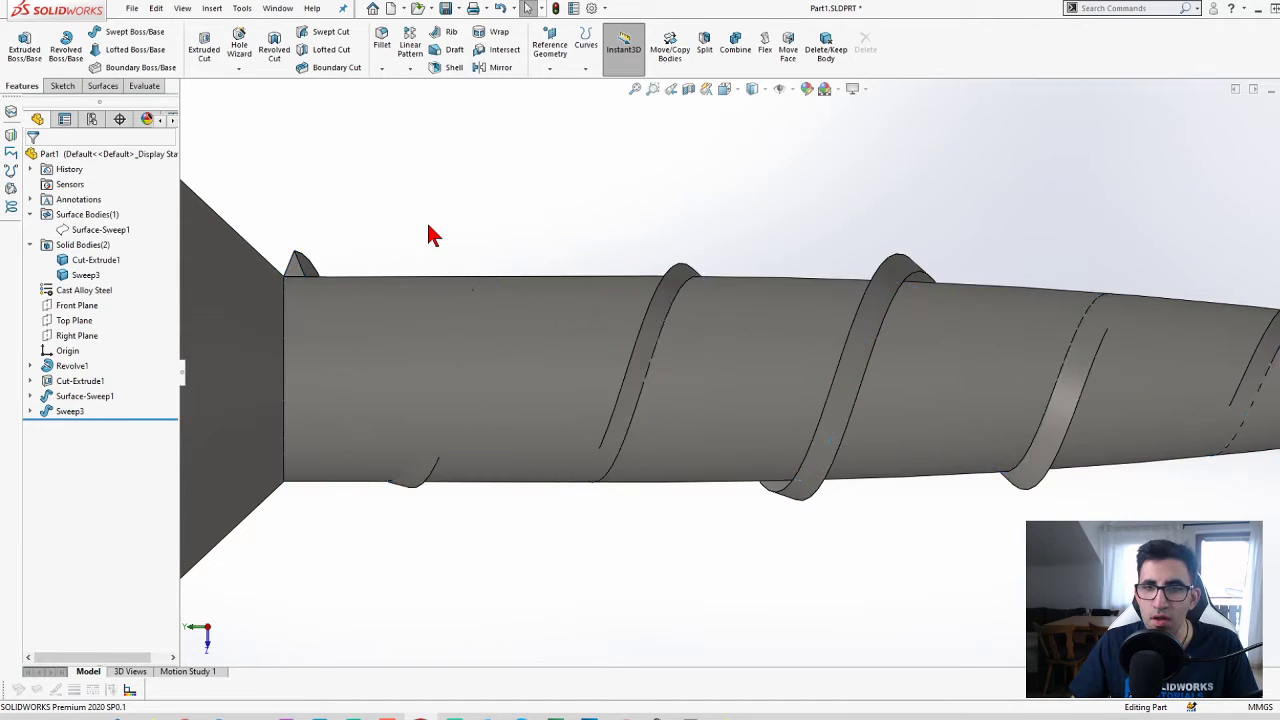
- Examine the swept thread around the shank for how its profile sits against the surface
scroll(791, 320, up, 3)
middle_drag(791, 320, 700, 220)
scroll(686, 209, up, 3)
scroll(780, 234, down, 3)
middle_drag(780, 234, 615, 332)
scroll(780, 334, down, 6)
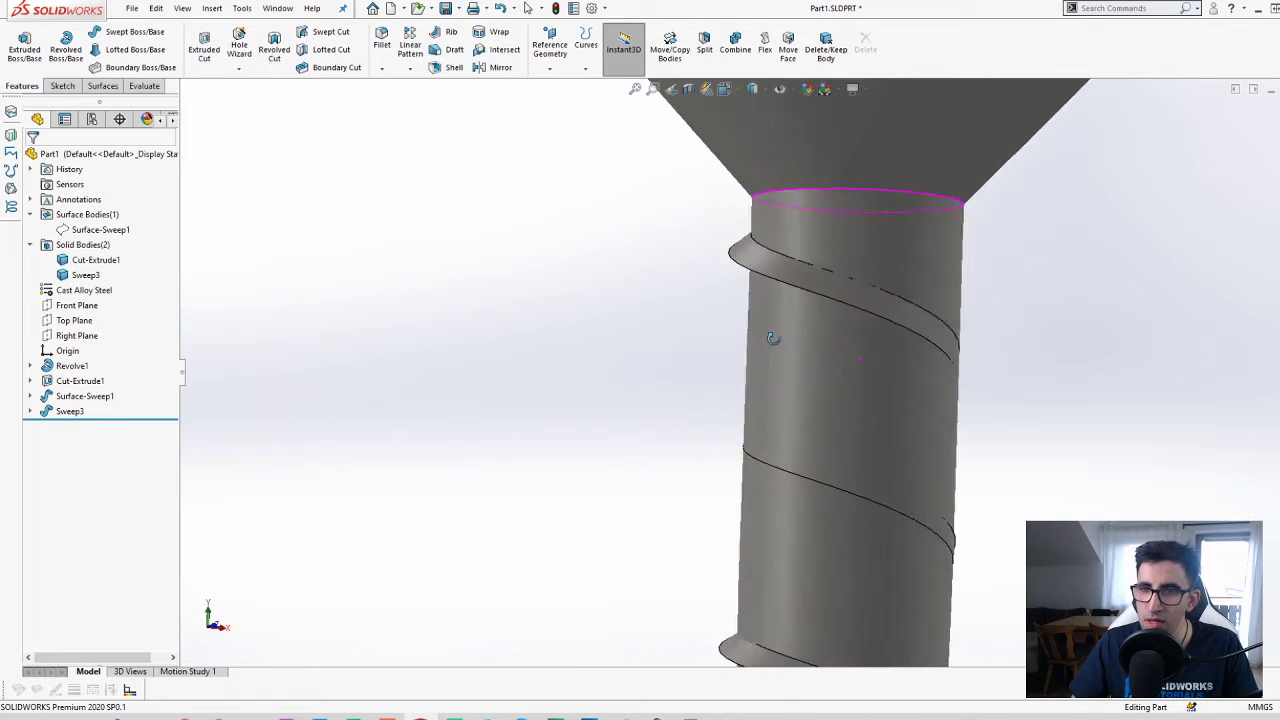
middle_drag(1030, 340, 943, 497)
scroll(943, 497, up, 3)
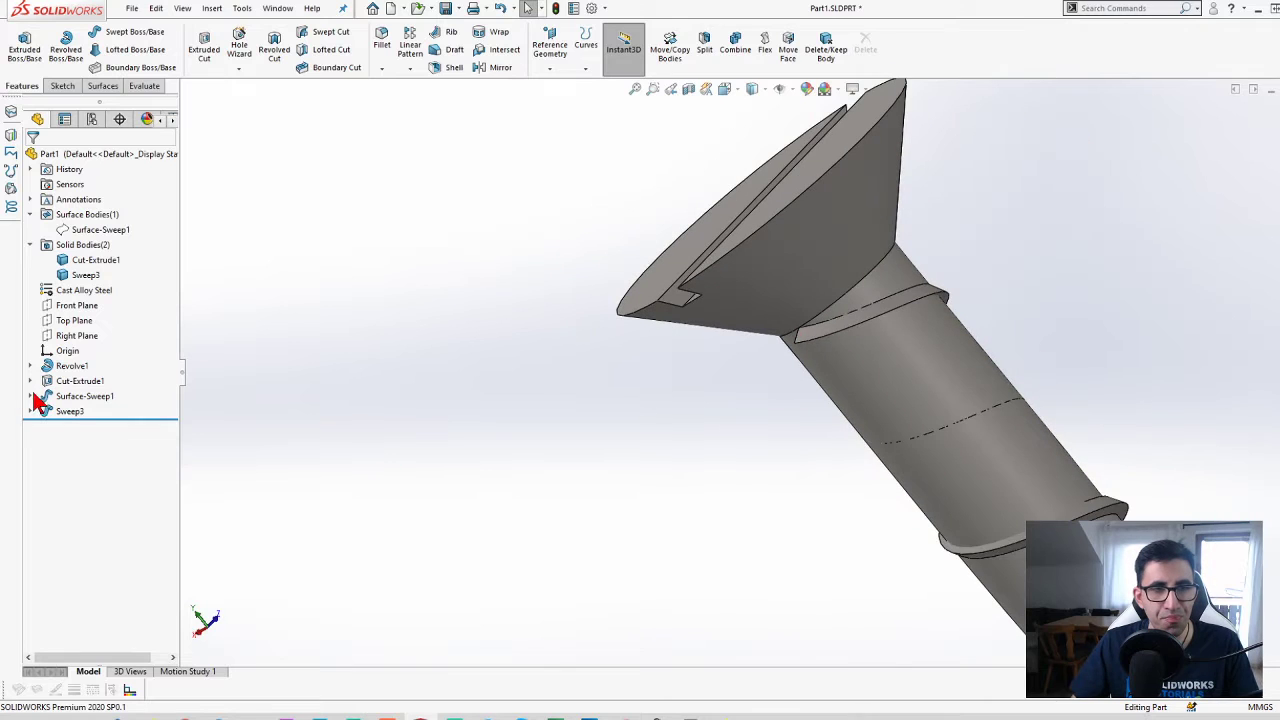
- Edit the thread sweep and set its Profile Twist to Natural
click(63, 412)
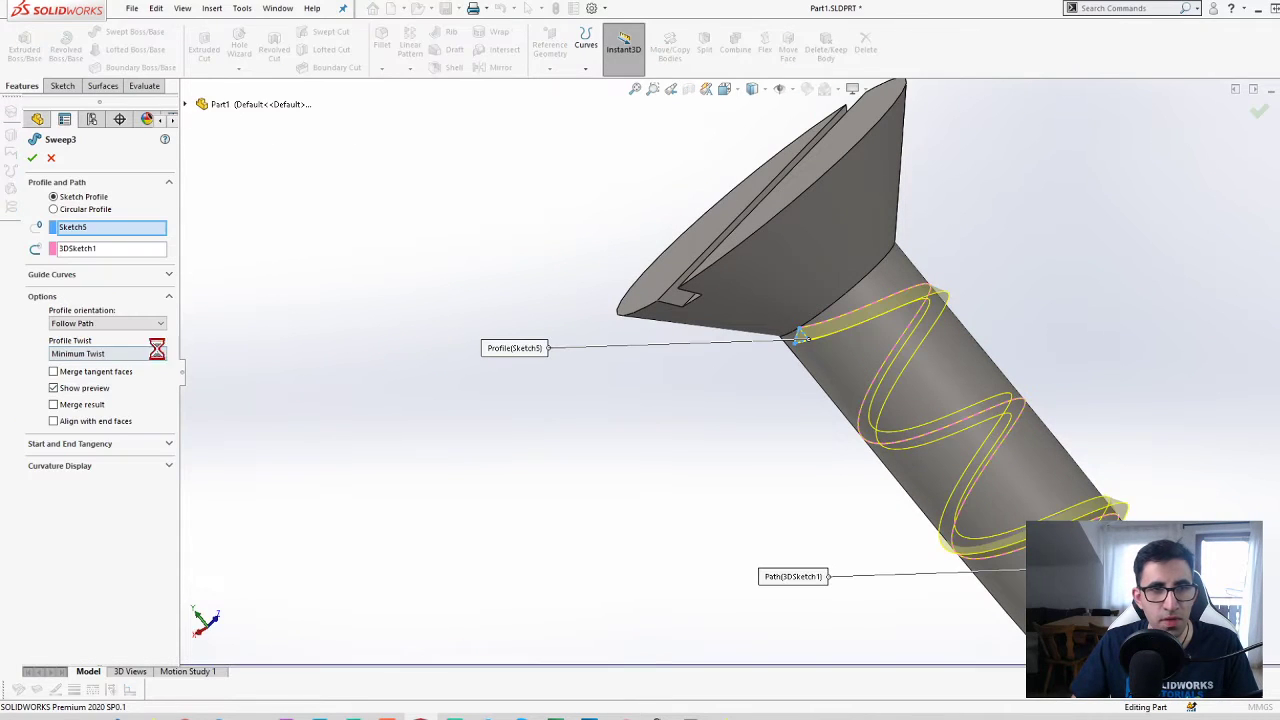
click(120, 356)
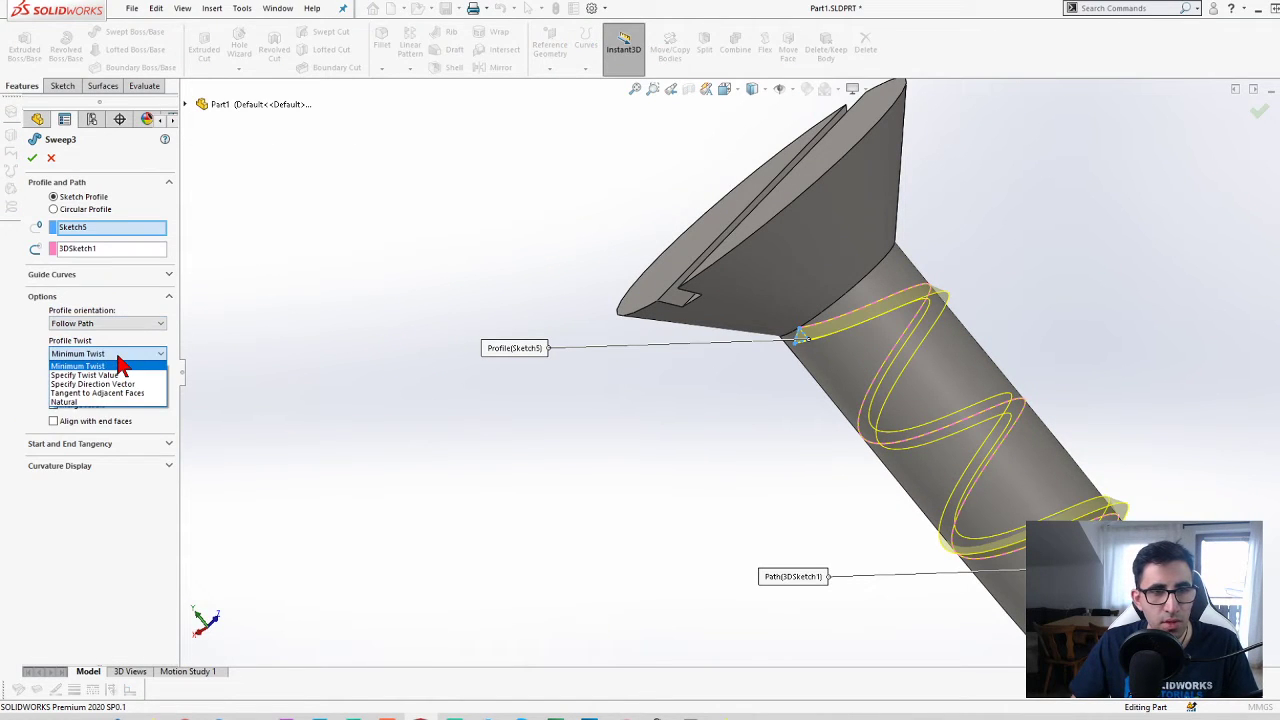
click(92, 401)
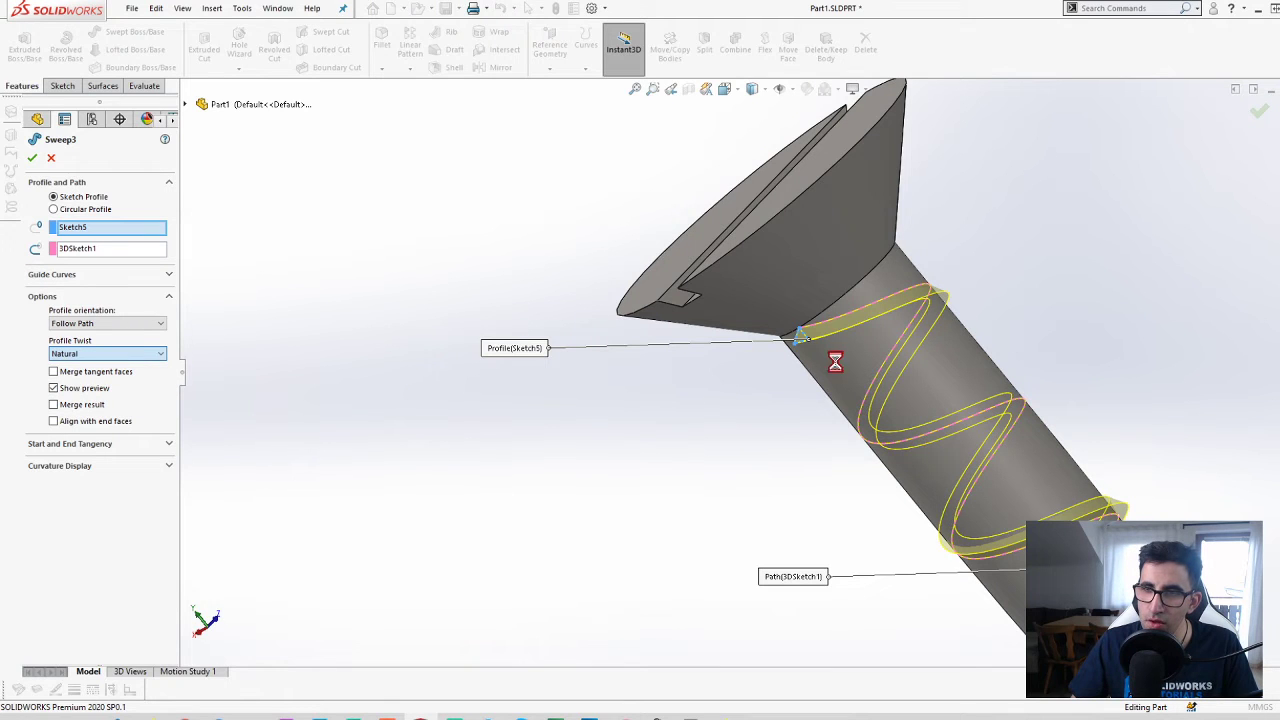
scroll(846, 359, down, 5)
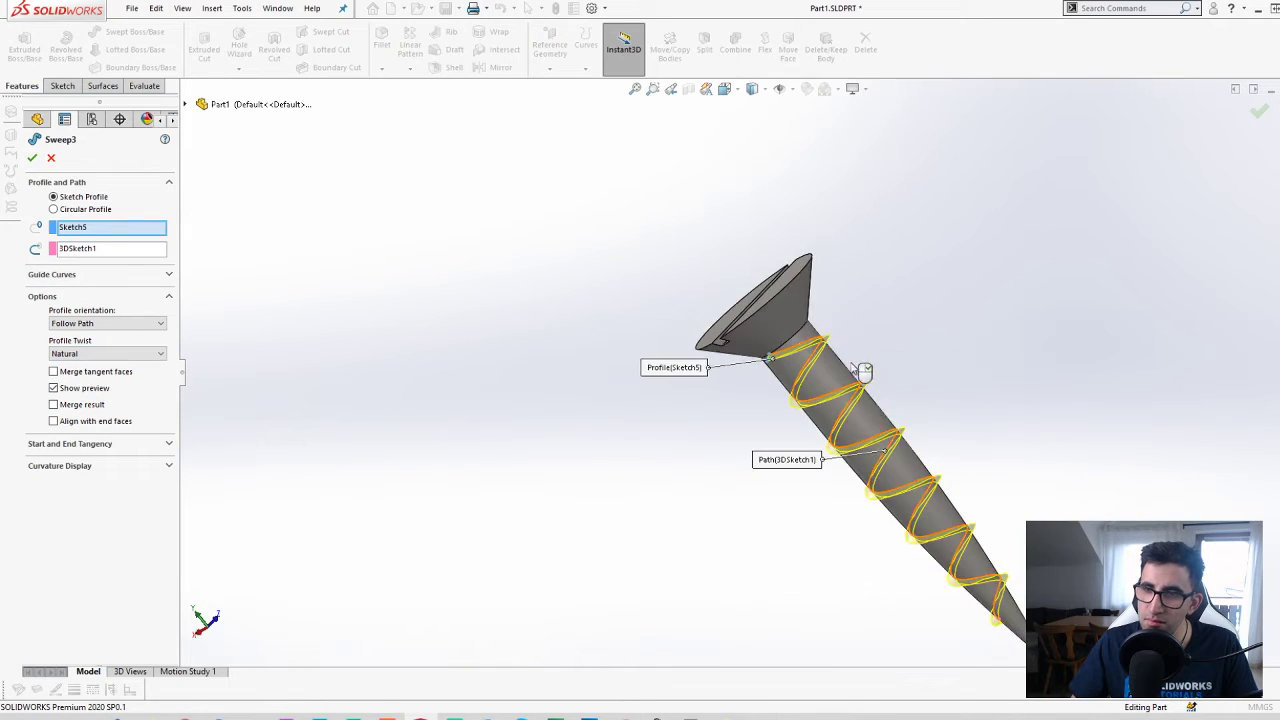
scroll(950, 582, down, 4)
middle_drag(952, 582, 971, 434)
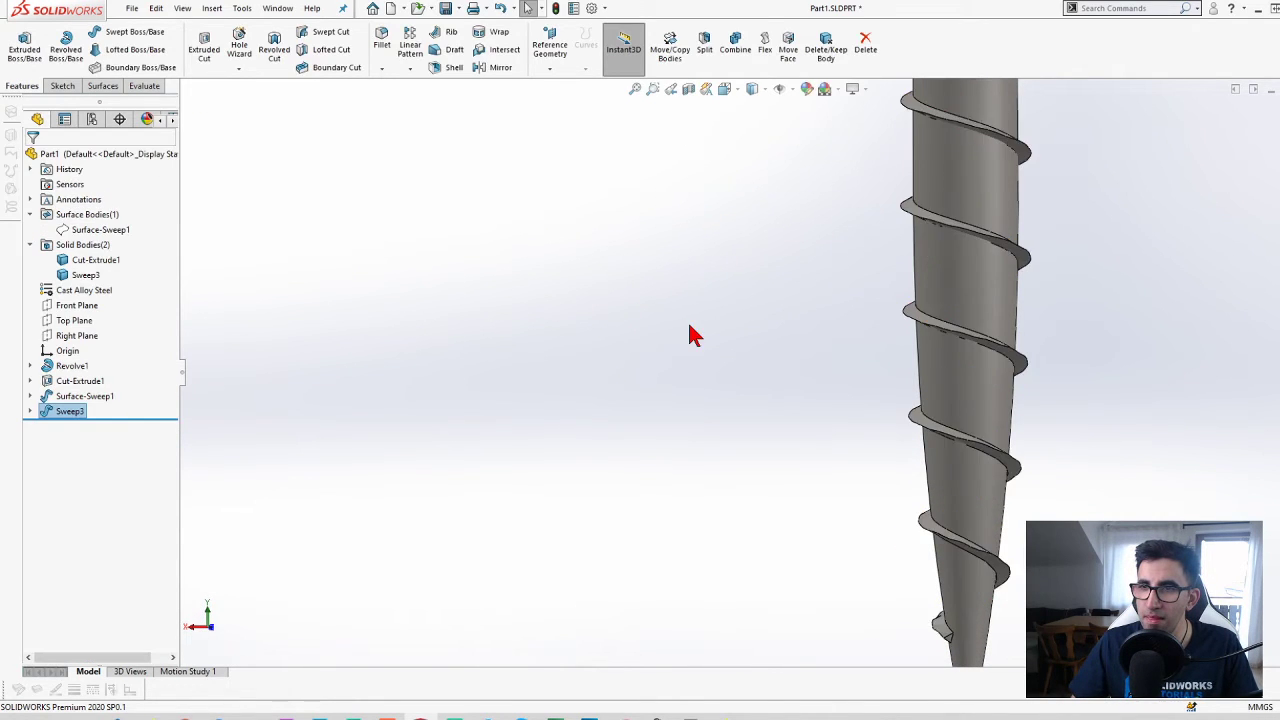
- Try to combine the thread body and the screw body with the Add operation, and cancel the command
scroll(706, 370, up, 3)
scroll(875, 212, down, 2)
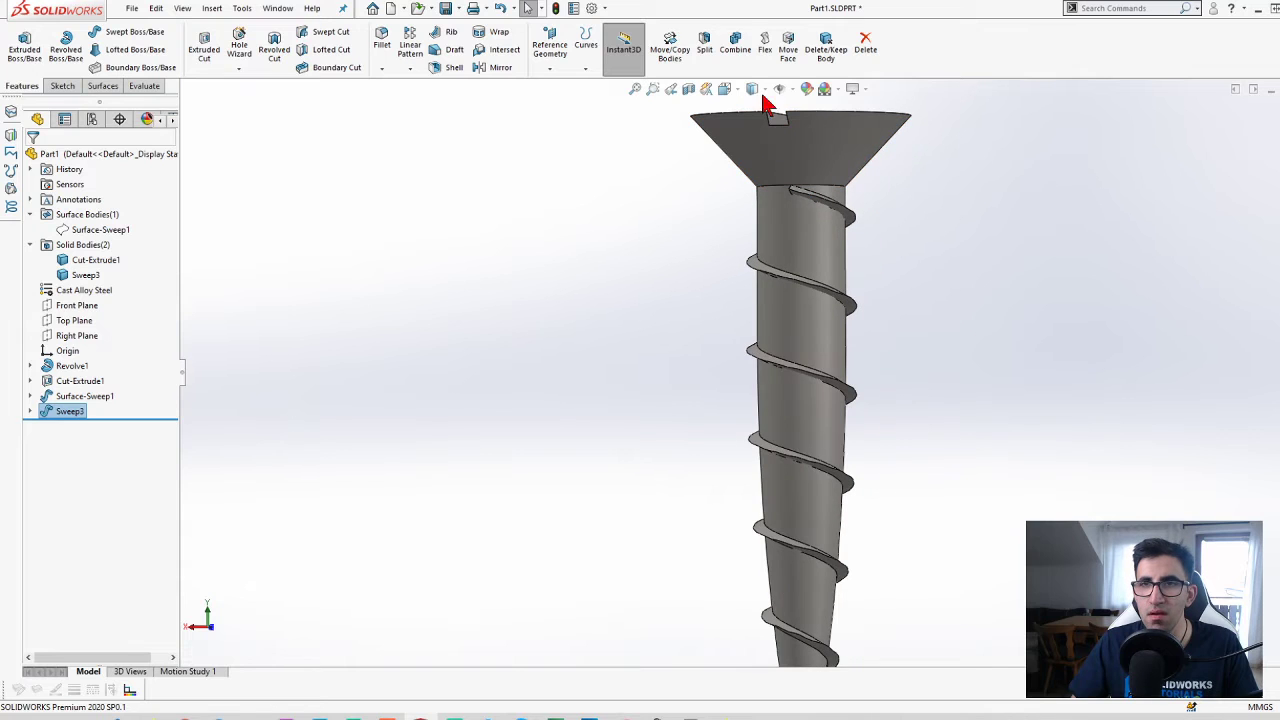
click(735, 45)
click(810, 200)
click(812, 171)
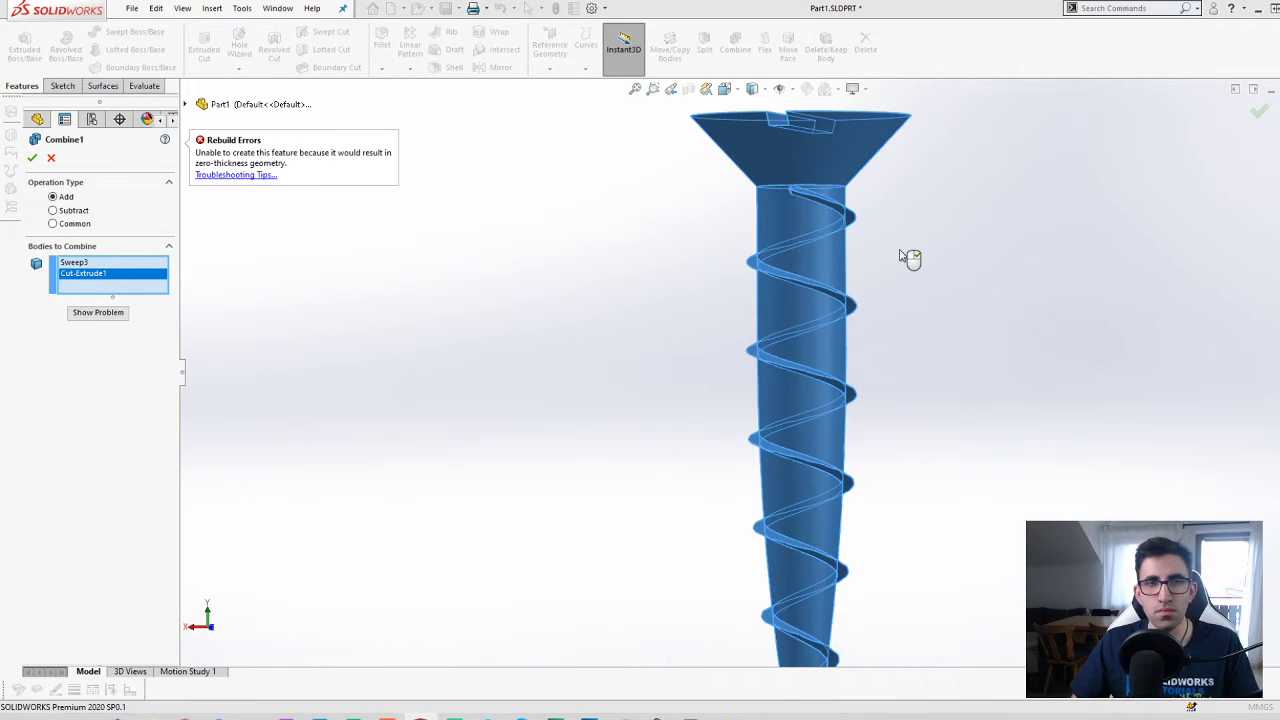
click(51, 157)
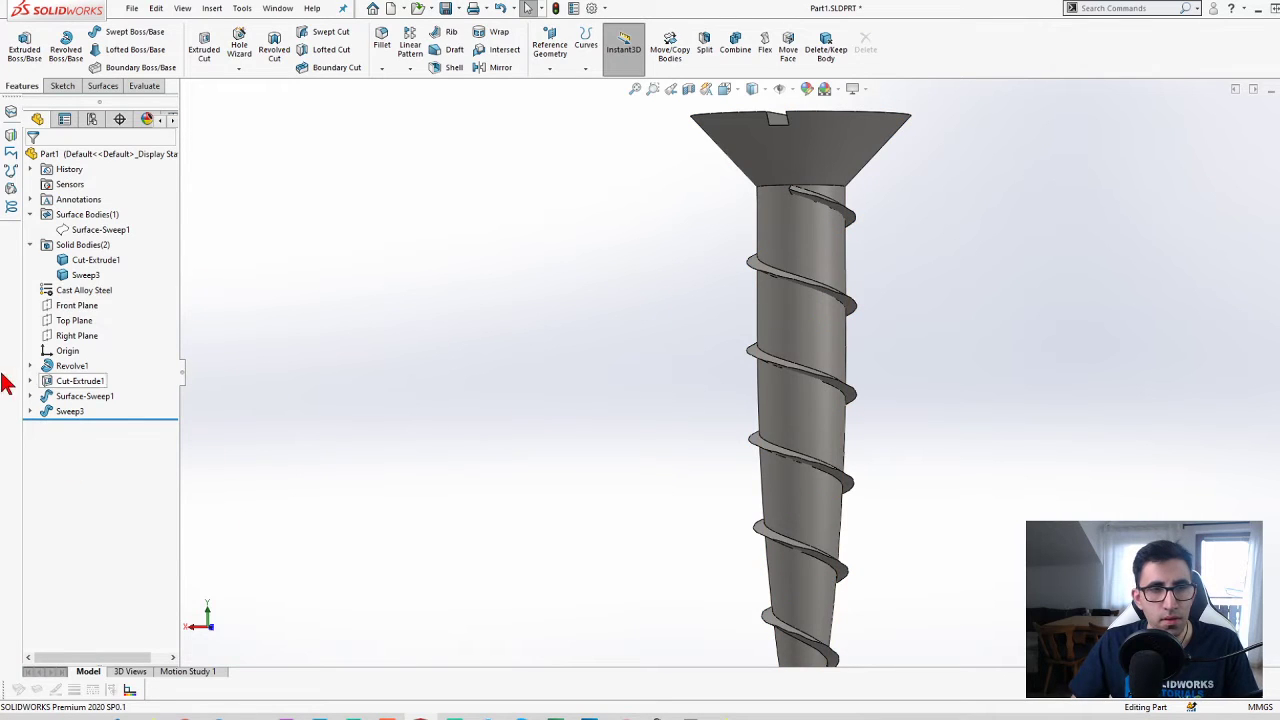
- Try the Tangent to Adjacent Faces profile twist on the thread sweep, and close the feature with Natural
click(70, 411)
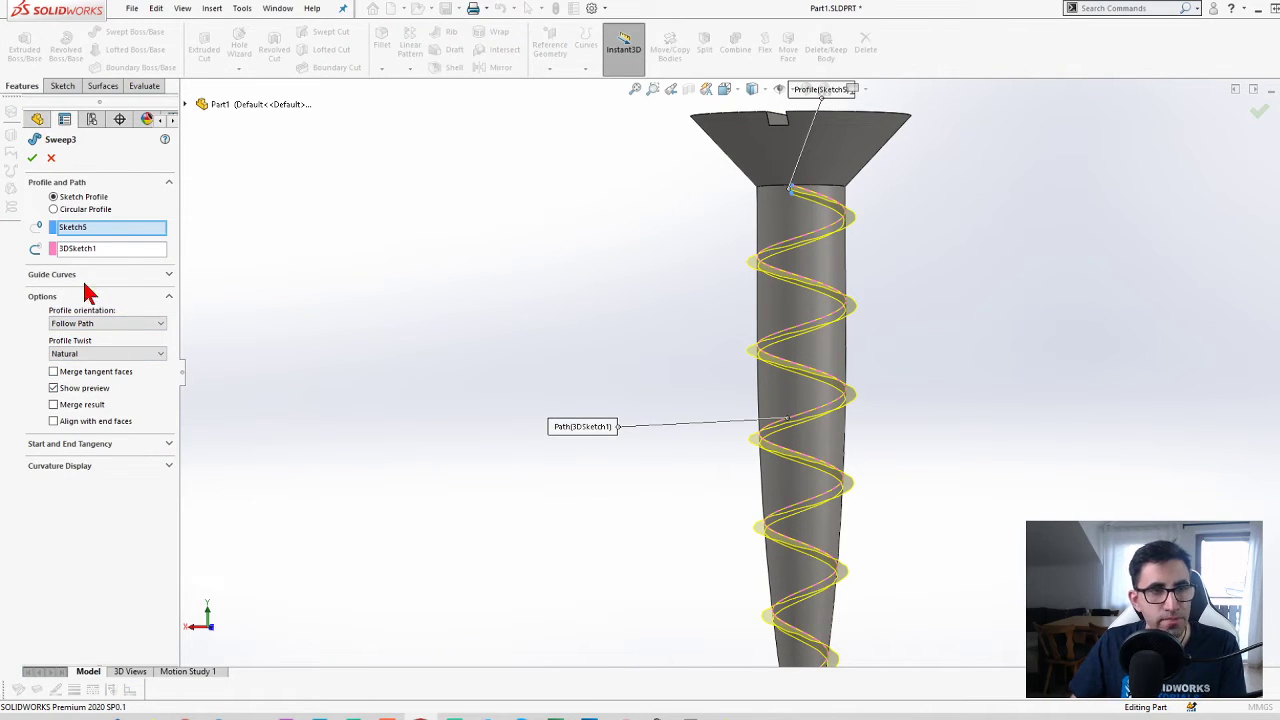
click(98, 354)
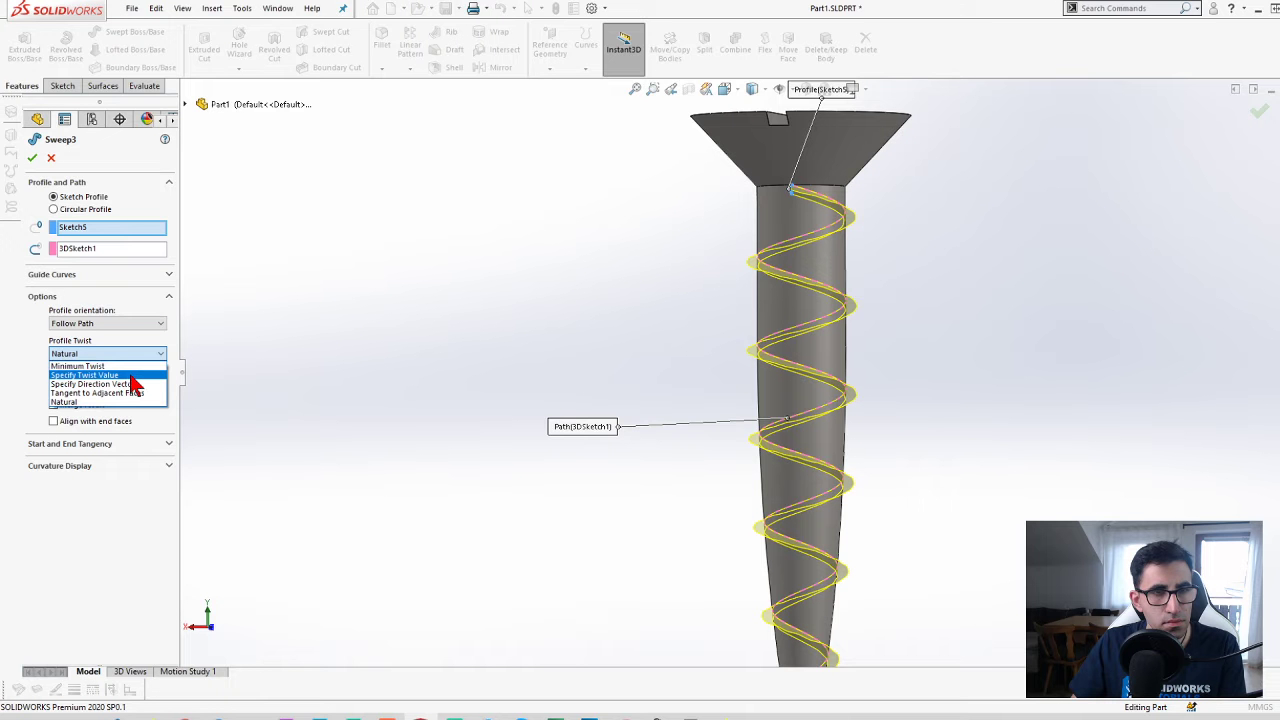
click(140, 393)
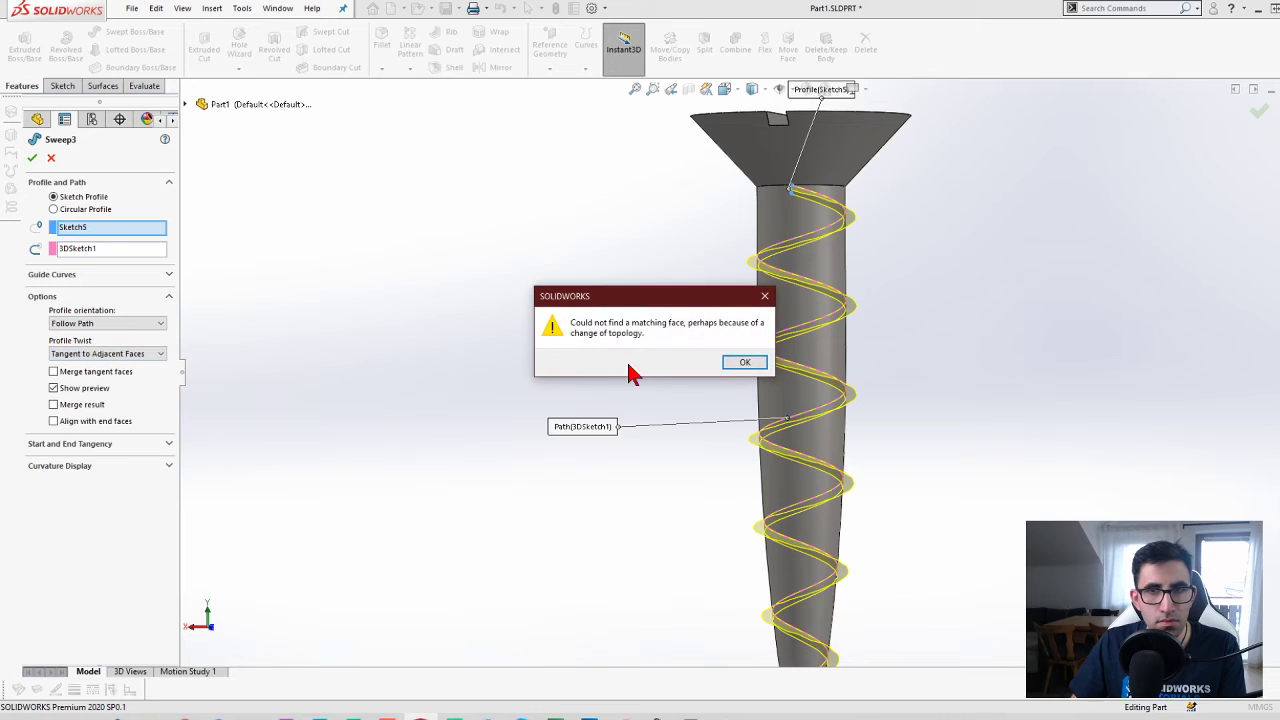
click(750, 366)
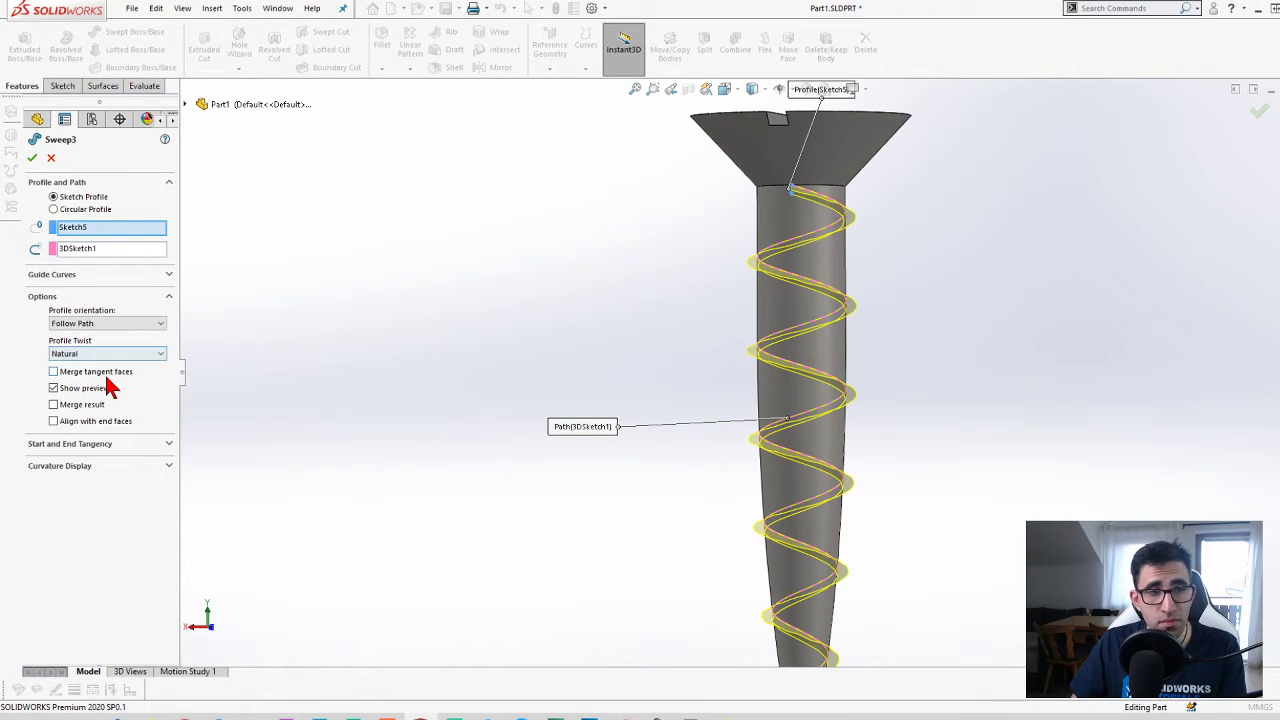
click(32, 158)
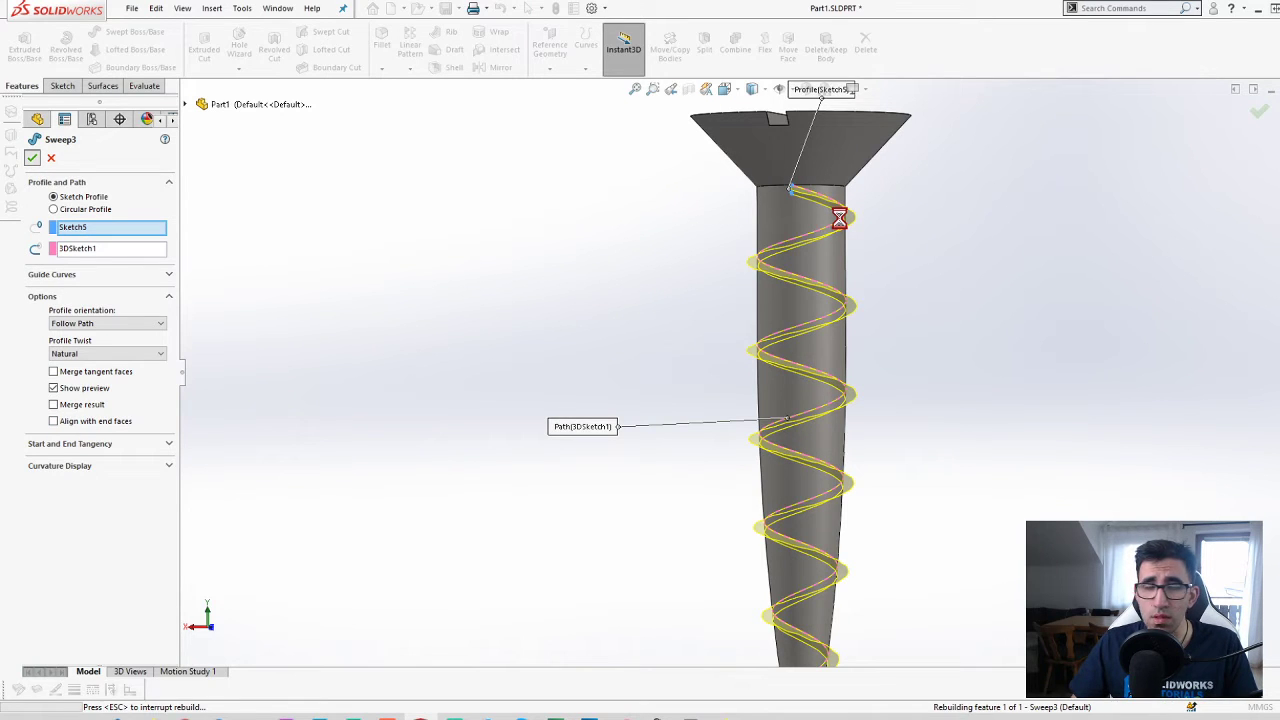
- Hide the screw's solid body to examine the upper end of the isolated thread body
scroll(695, 245, down, 10)
middle_drag(702, 279, 532, 332)
scroll(760, 371, up, 6)
middle_drag(958, 411, 917, 346)
key(Tab)
middle_drag(808, 358, 809, 184)
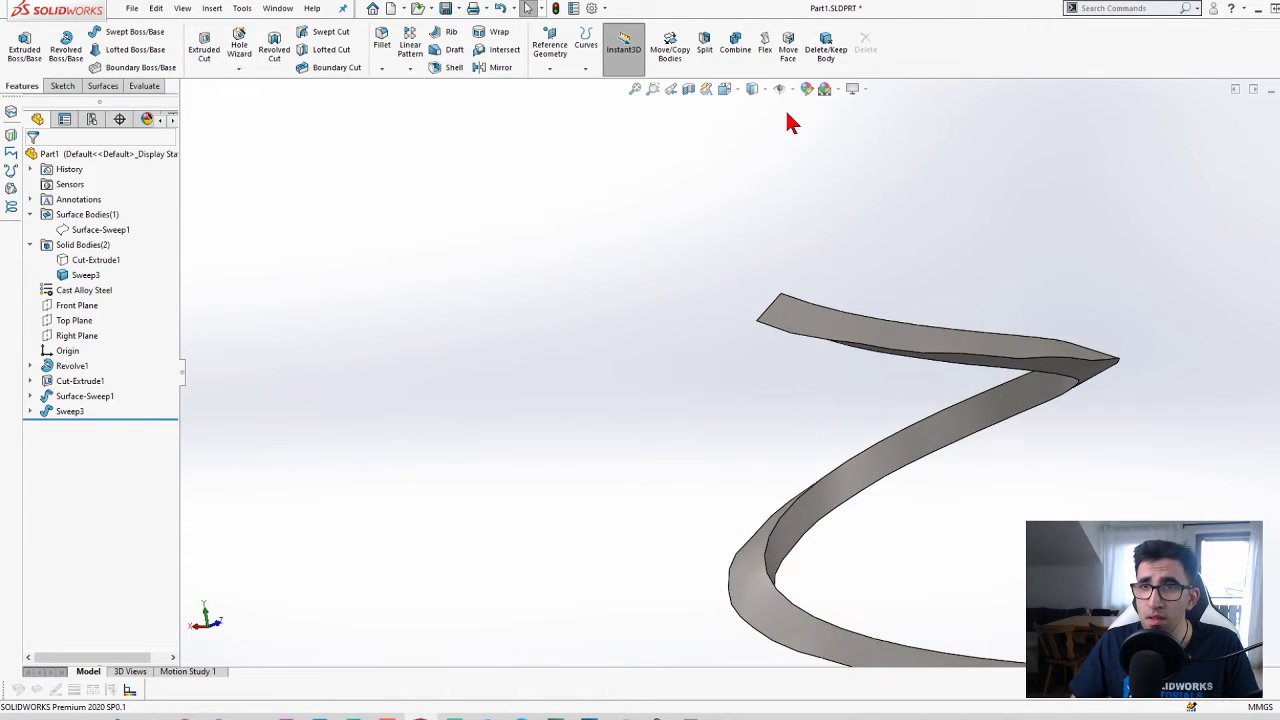
- Offset the thread body's inner face by 0.5 mm with Move Face
click(788, 45)
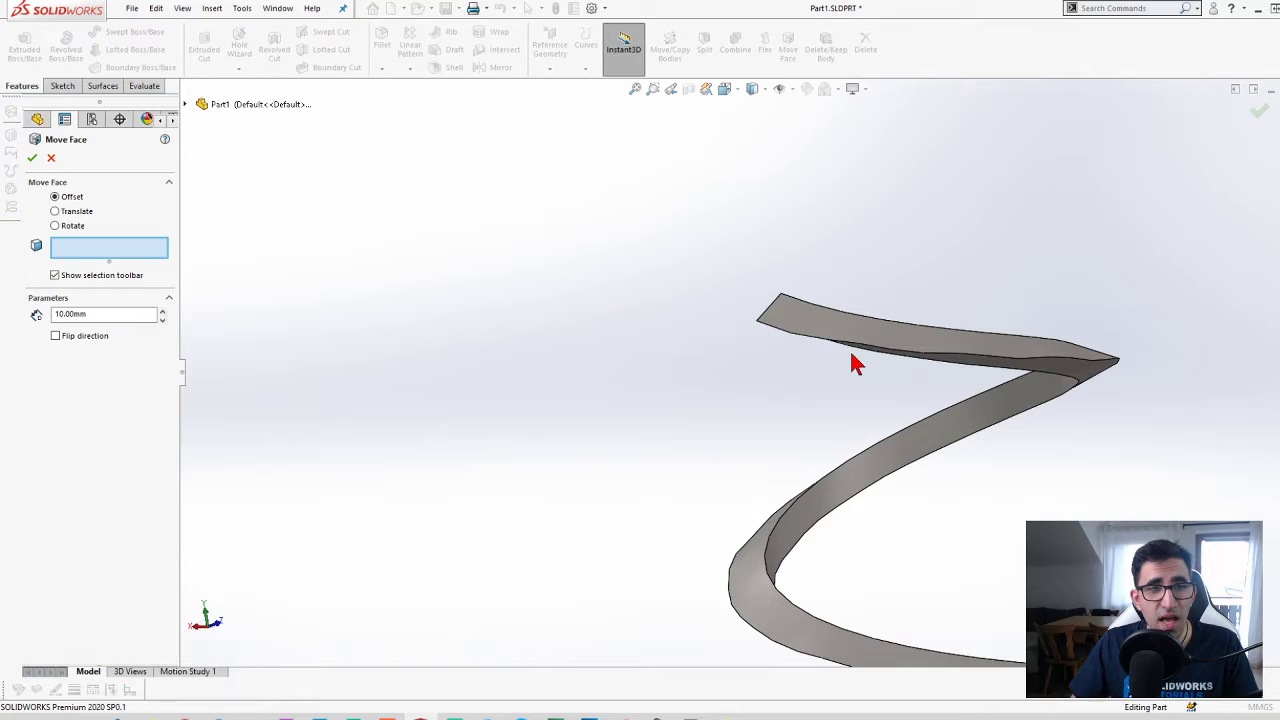
scroll(1056, 440, down, 5)
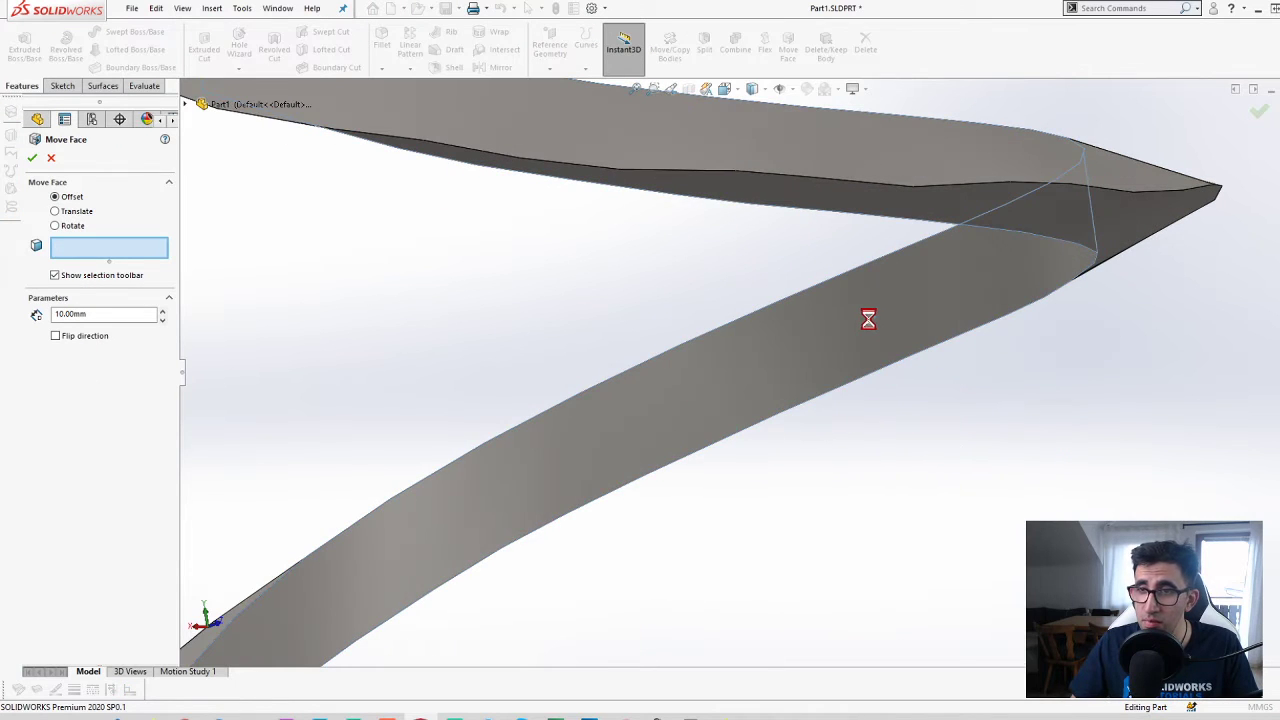
click(868, 319)
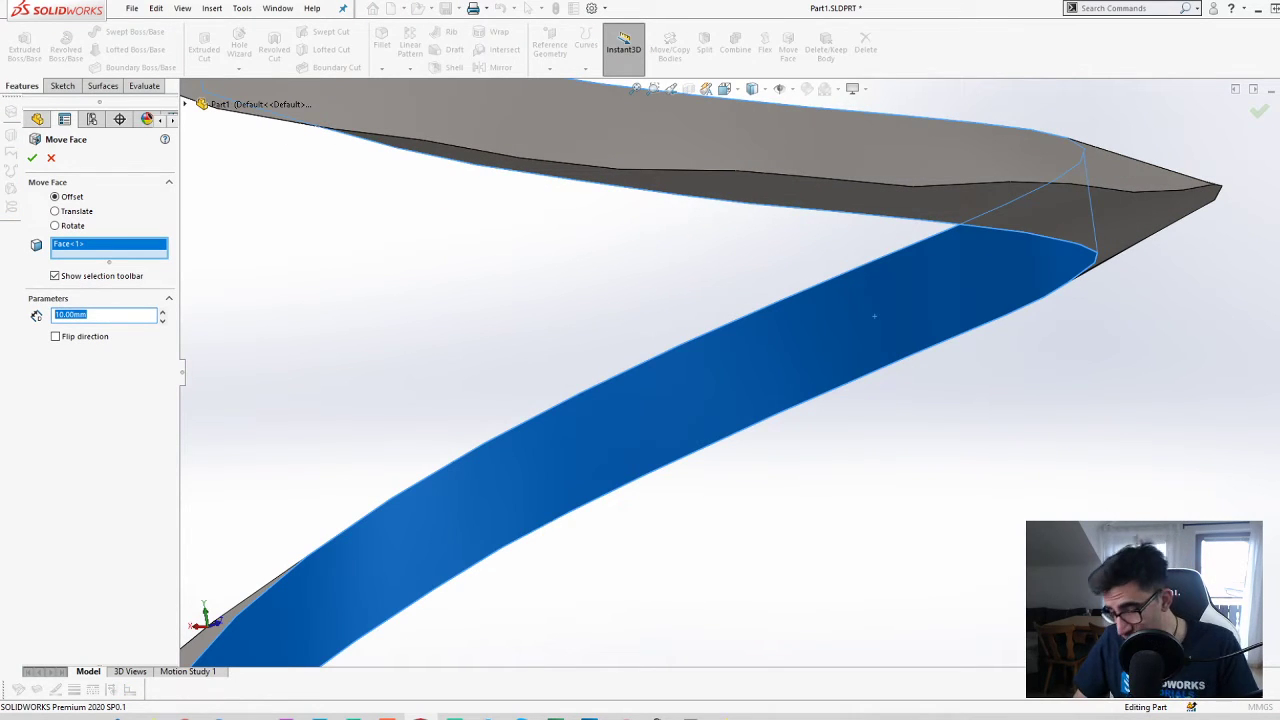
text(0.2)
key(Return)
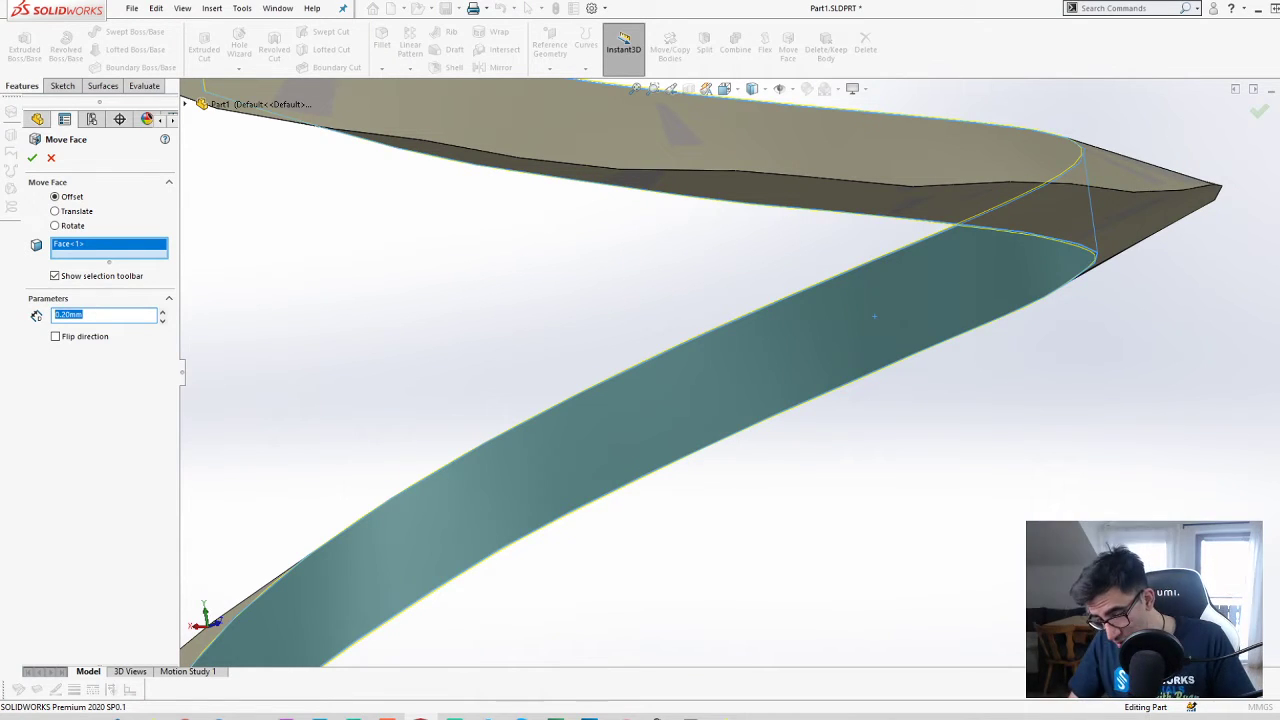
text(.5)
key(Return)
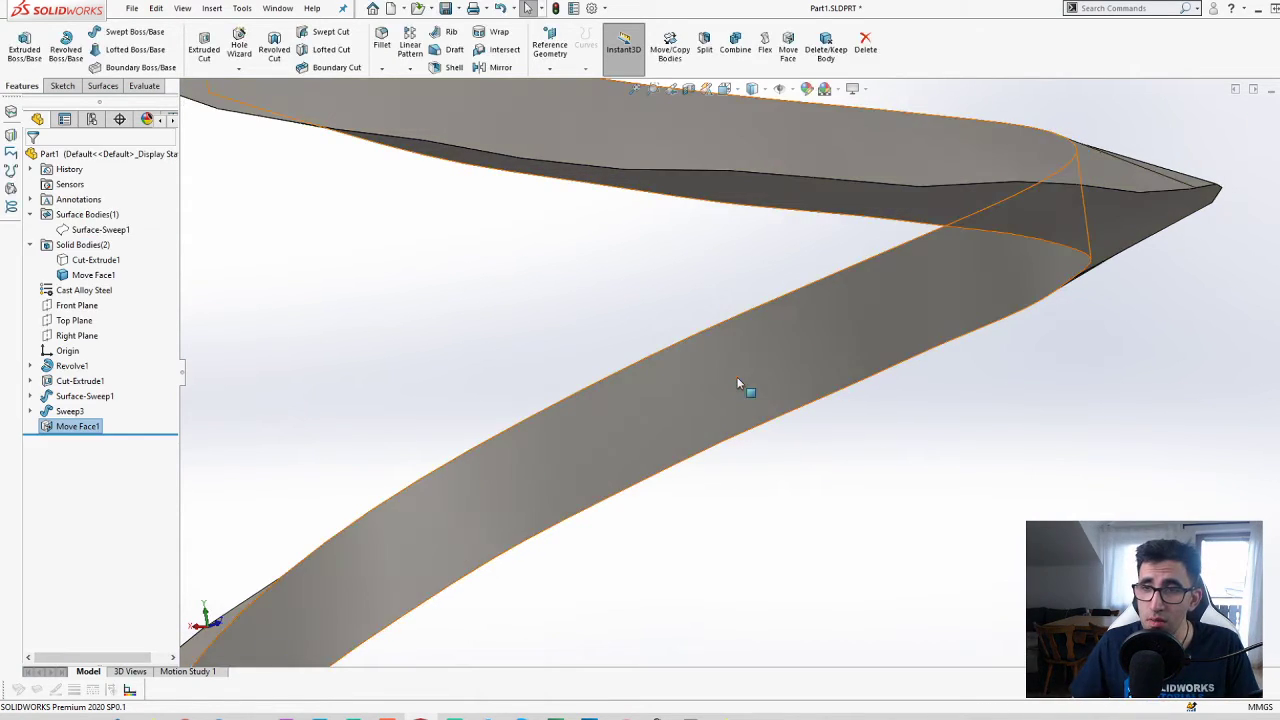
- Show the hidden screw body and open the face offset feature for review
scroll(736, 376, up, 5)
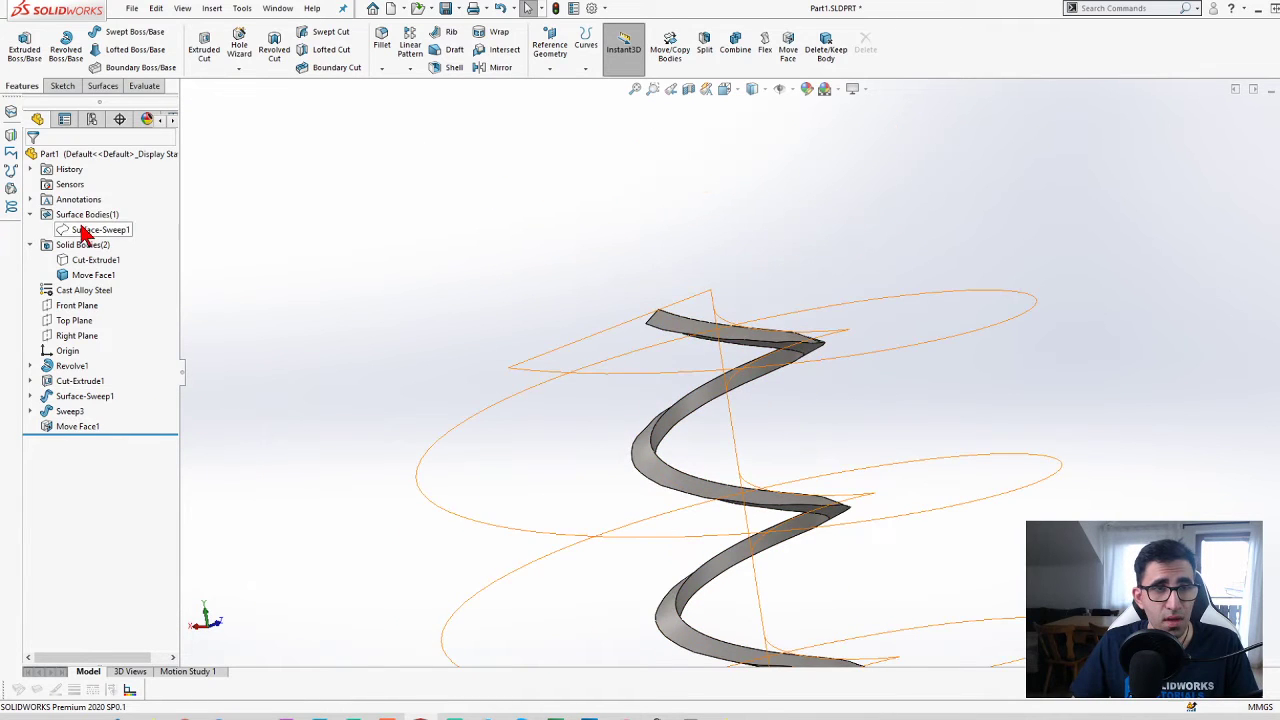
click(86, 259)
click(93, 237)
click(196, 434)
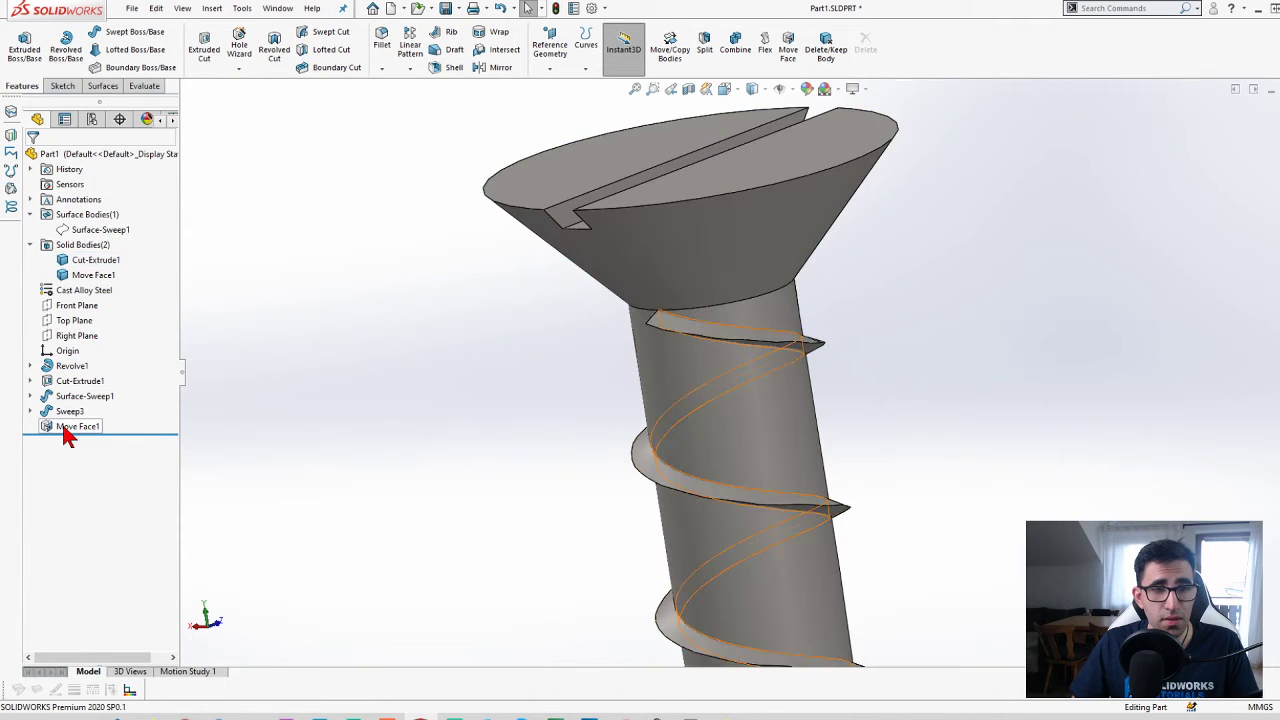
click(66, 429)
click(77, 388)
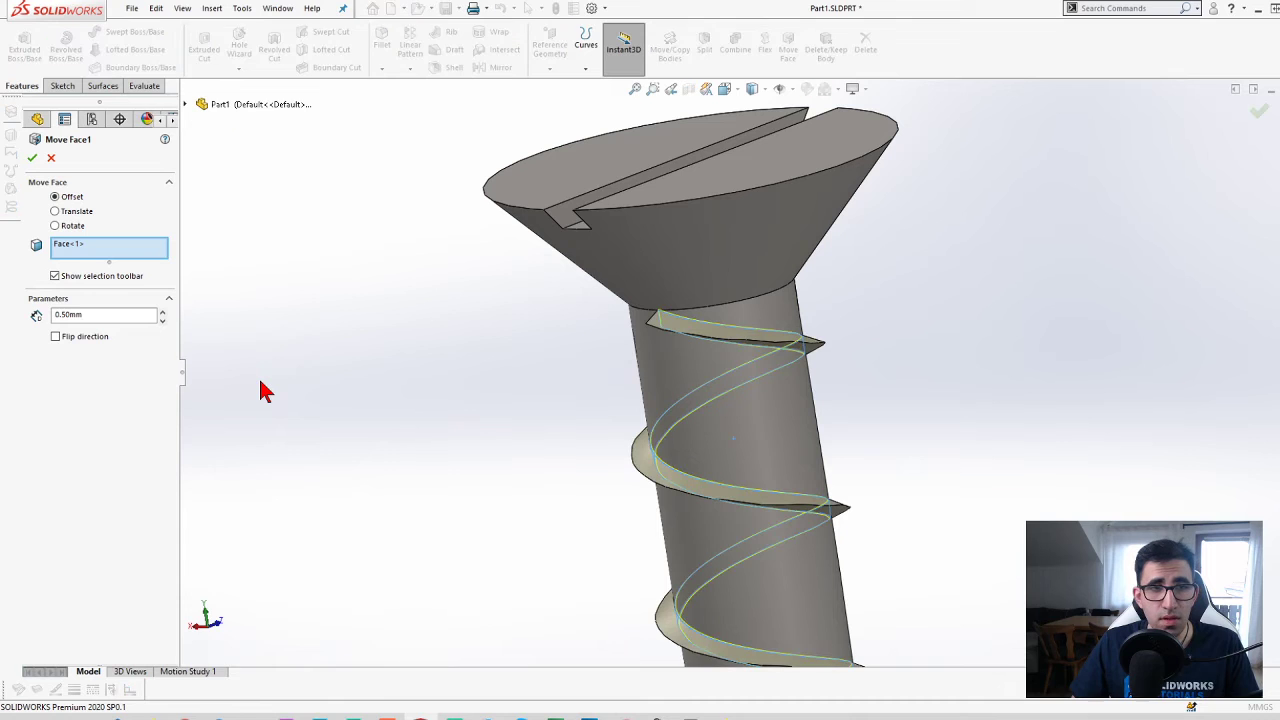
- Combine the thread body and the screw body into one solid with the Add operation
click(738, 42)
click(764, 341)
click(752, 288)
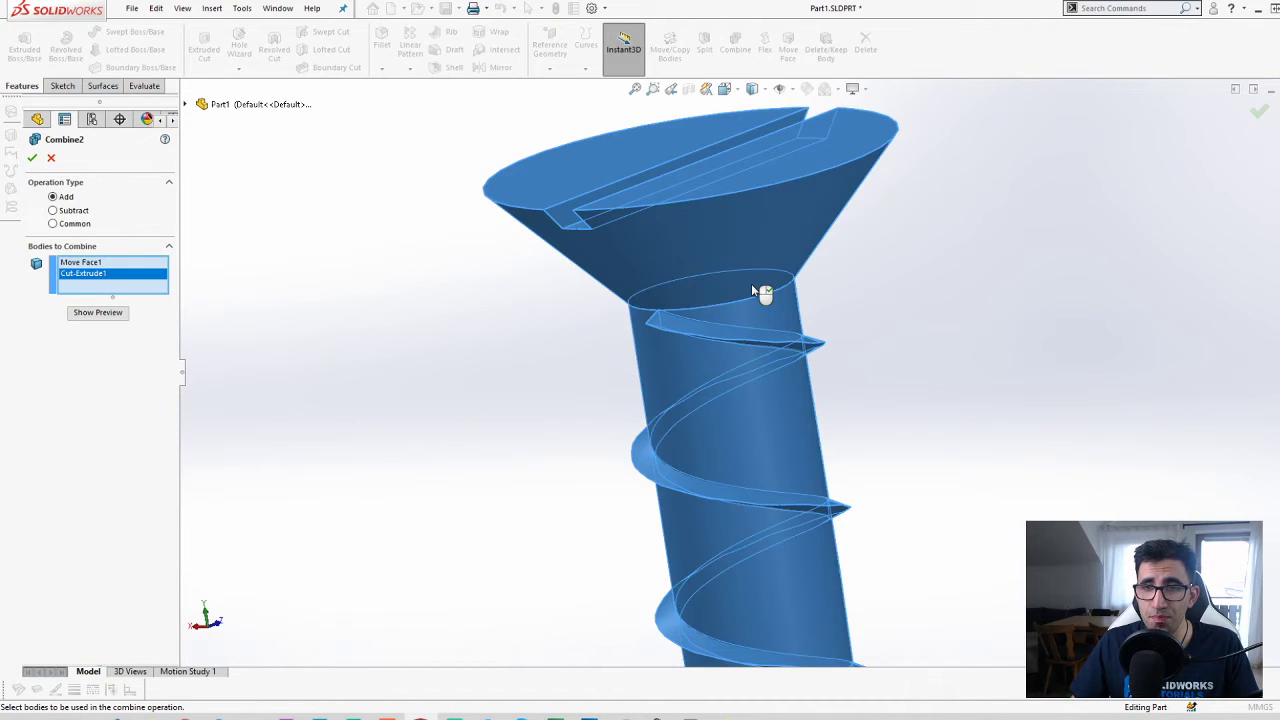
right_click(752, 290)
scroll(903, 354, up, 5)
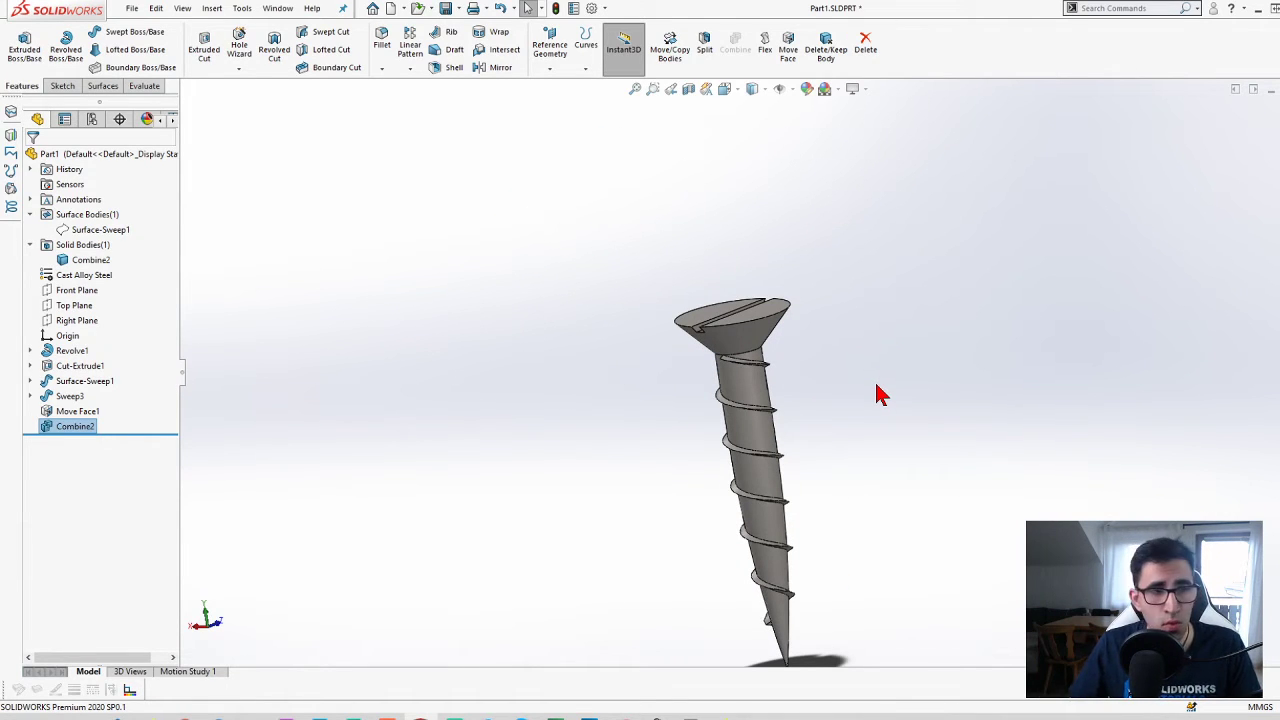
- Roll the model back to just after the thread sweep, before the face offset and the body combination
click(261, 456)
drag(122, 433, 125, 418)
scroll(750, 426, down, 5)
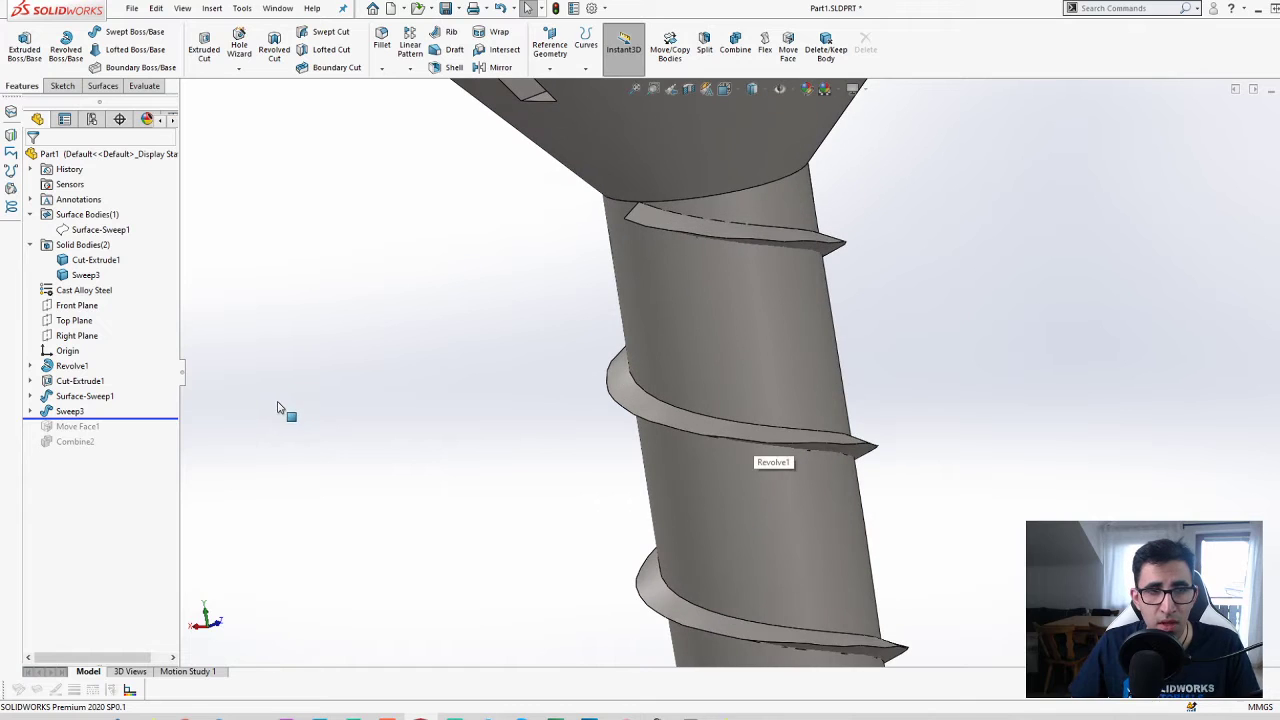
scroll(667, 193, down, 3)
- Edit the thread sweep and try the Minimum Twist profile twist
click(72, 411)
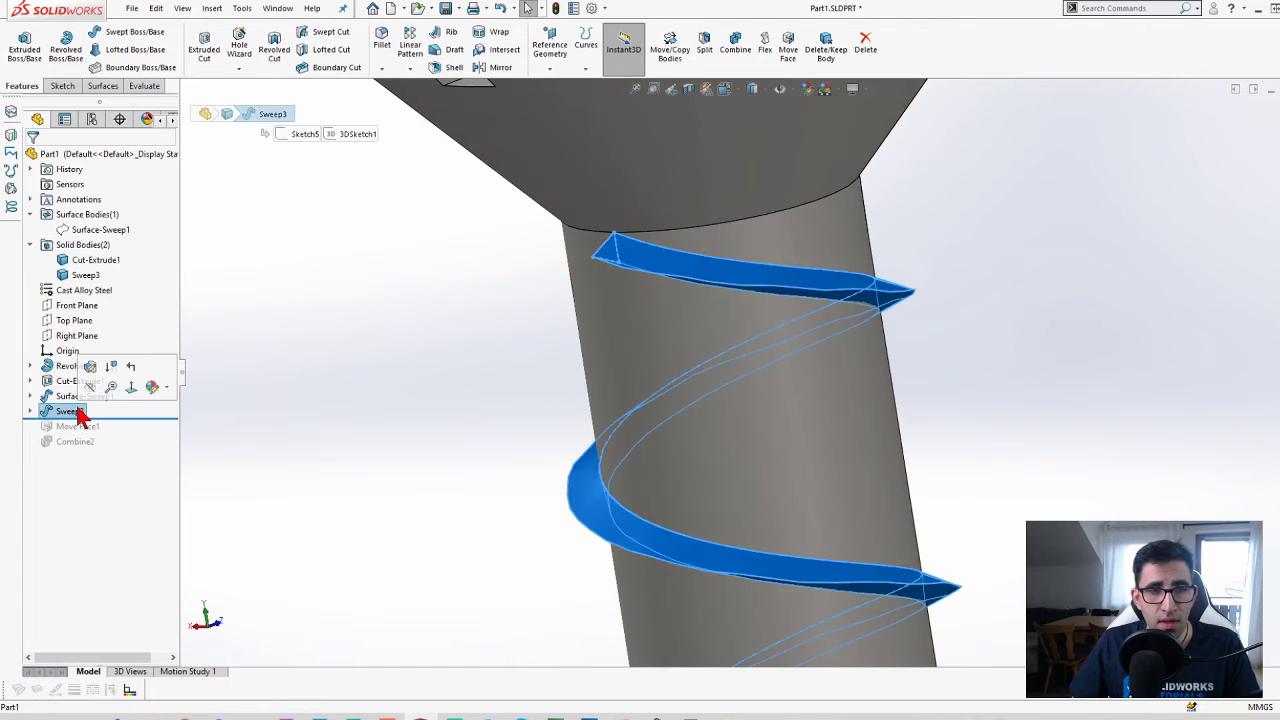
click(91, 366)
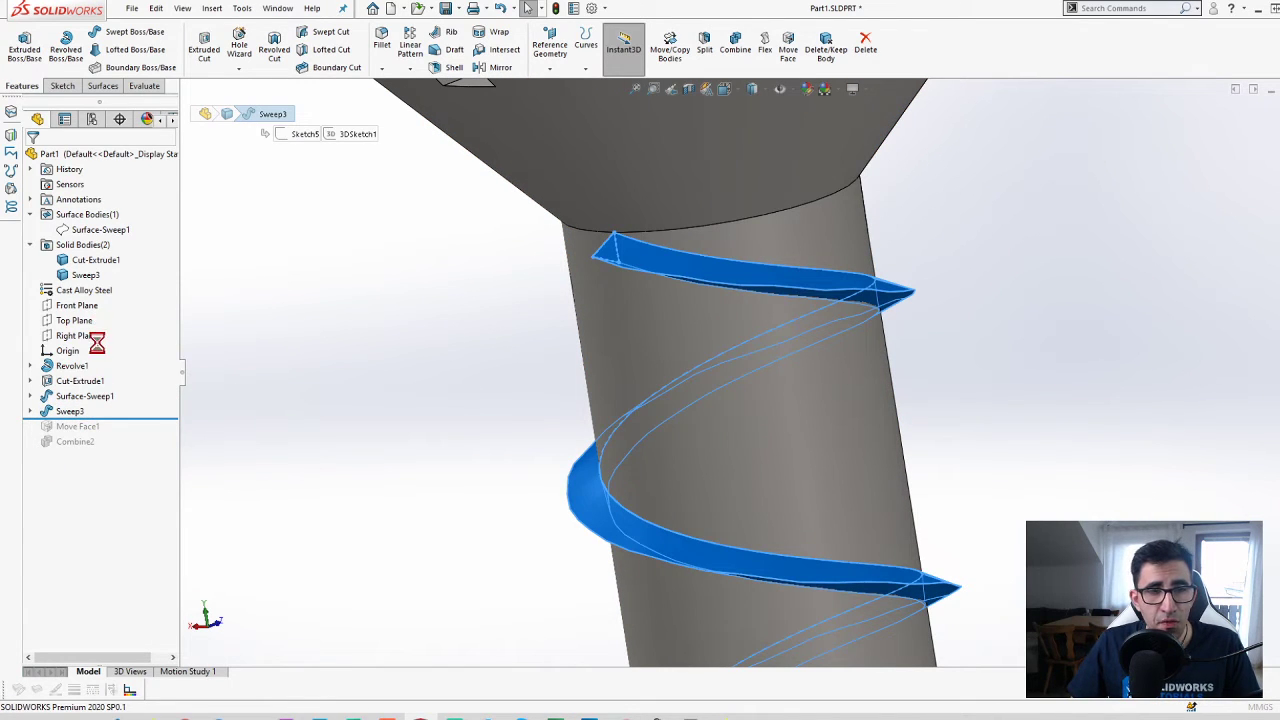
click(105, 353)
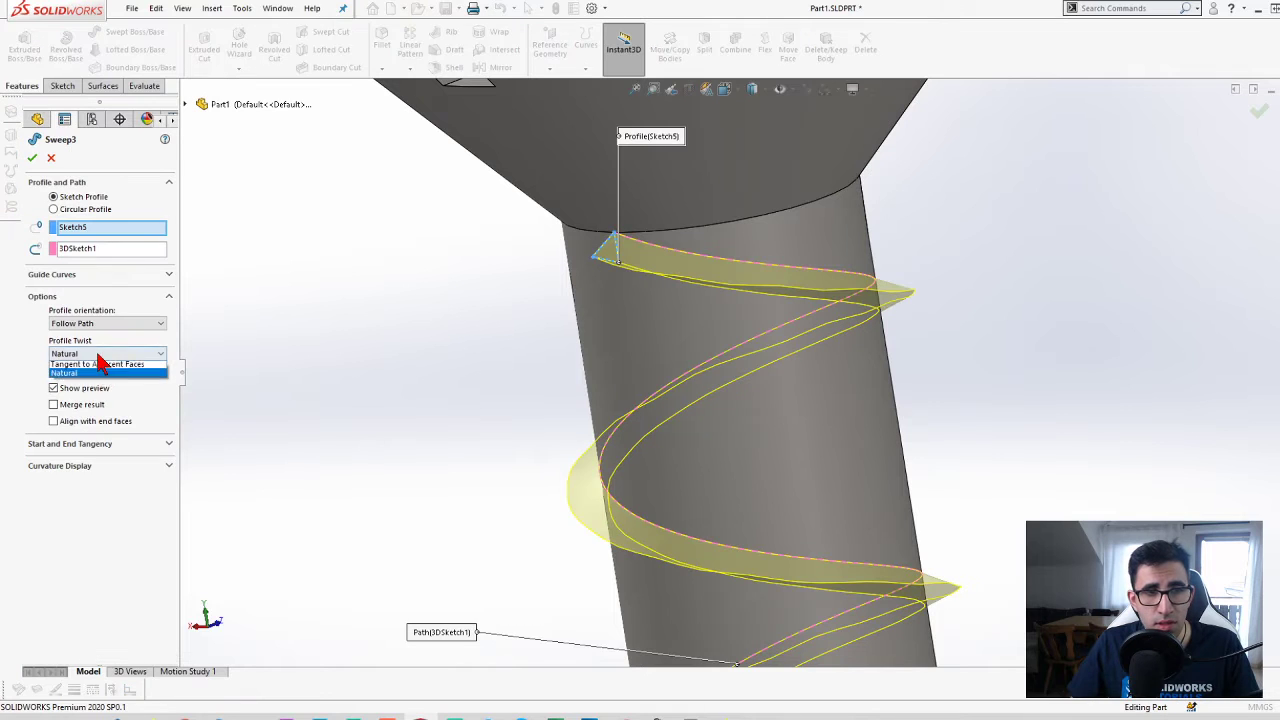
click(110, 366)
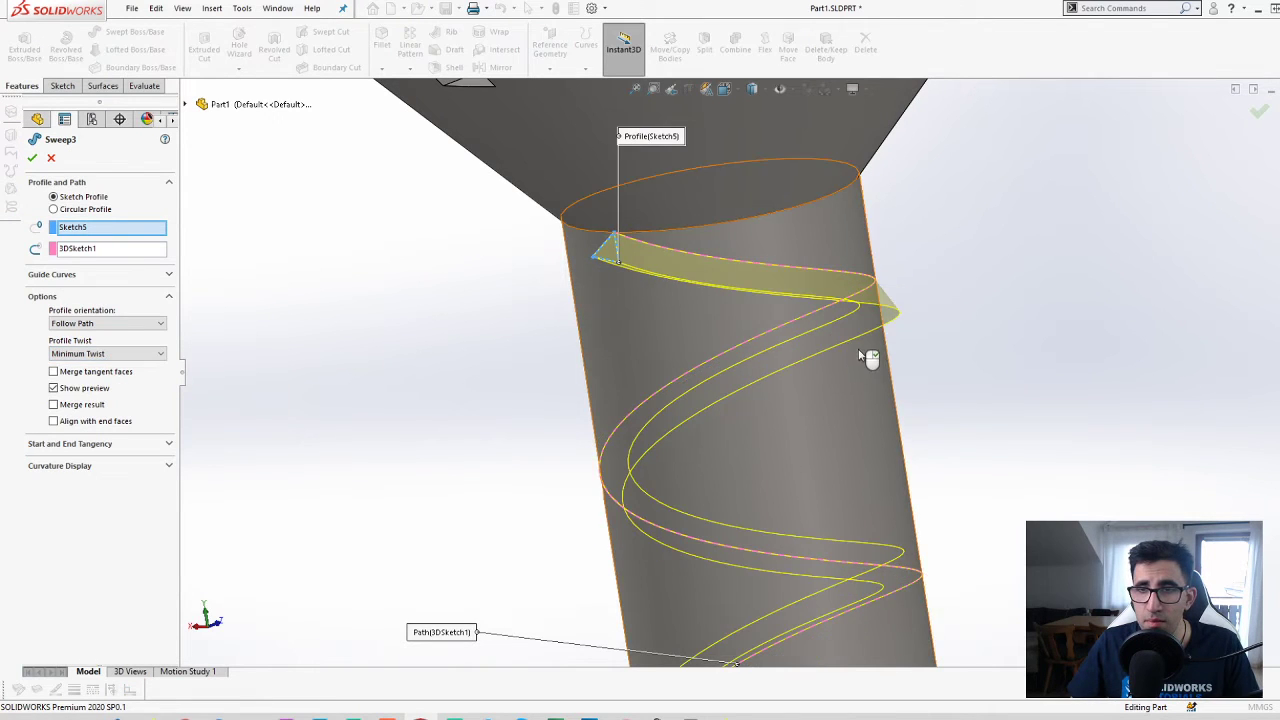
- Examine the Minimum Twist sweep preview from several angles, at the triangular profile and along the shank's edge
scroll(887, 323, down, 1)
mouse_move(887, 323)
middle_down()
mouse_move(1006, 291)
mouse_move(992, 283)
middle_up()
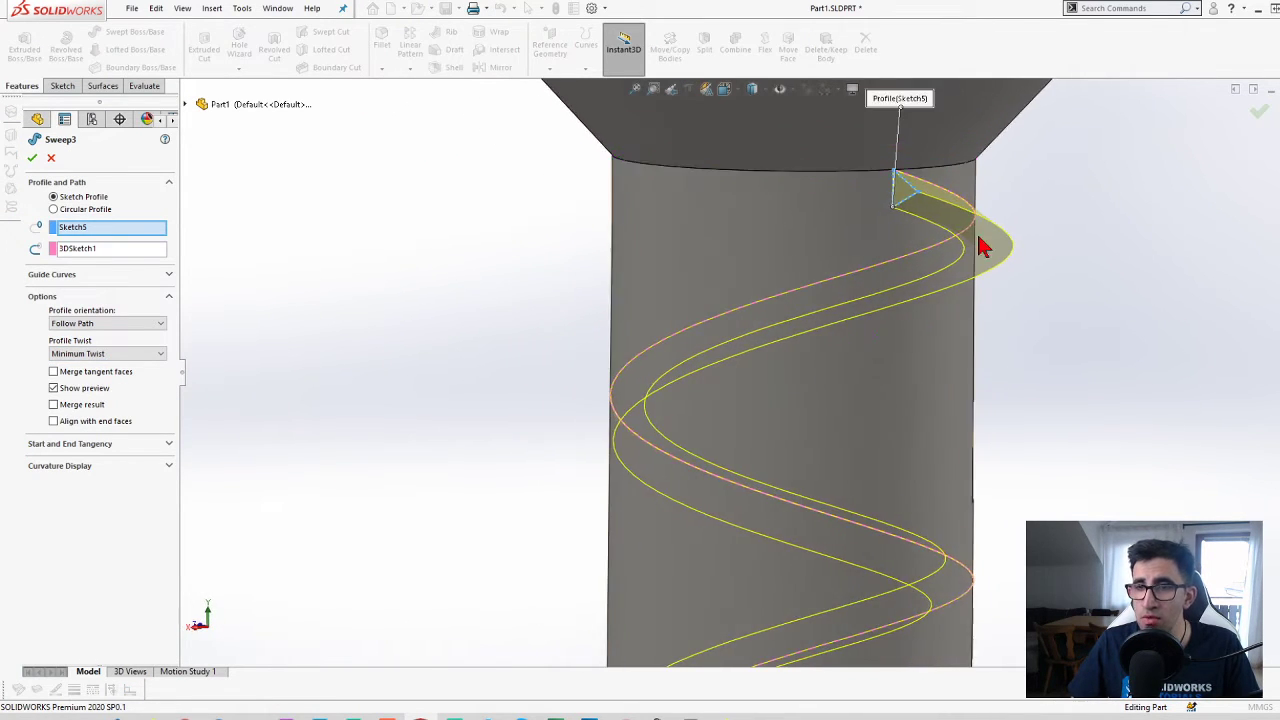
scroll(920, 268, down, 4)
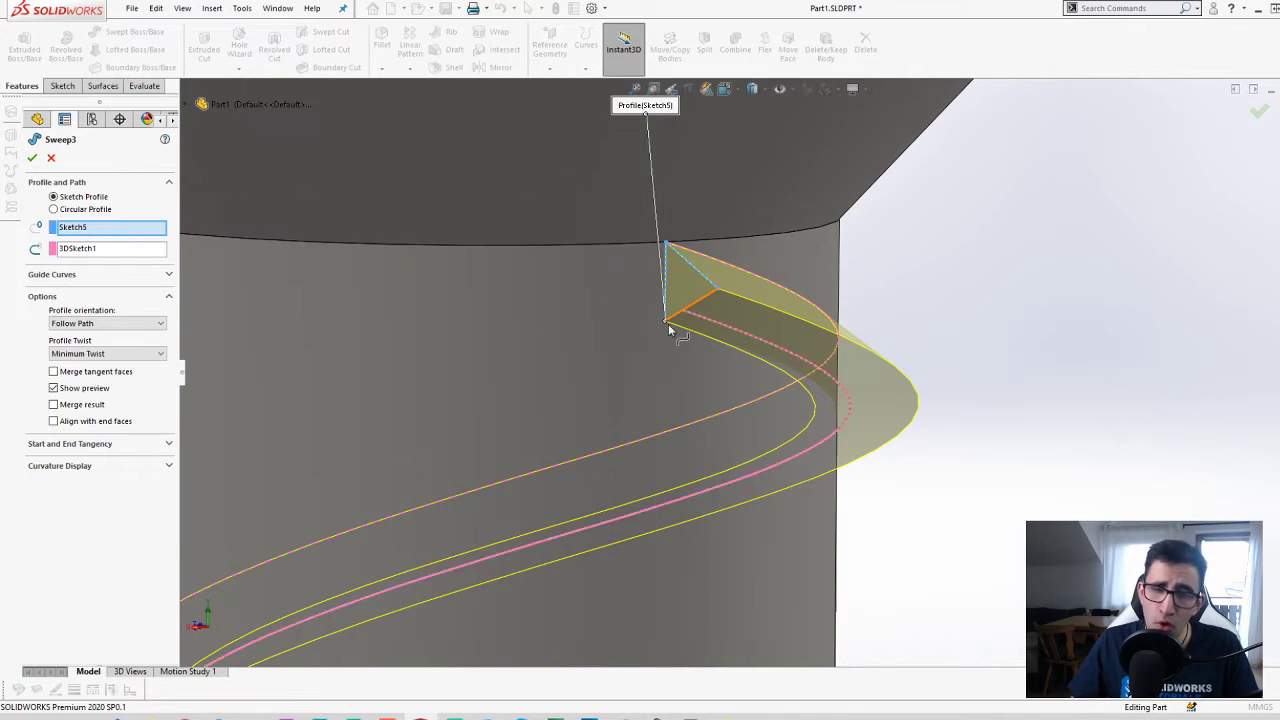
middle_drag(665, 330, 1034, 511)
scroll(1010, 510, up, 4)
scroll(1011, 389, down, 6)
mouse_move(1011, 389)
middle_down()
mouse_move(1088, 376)
mouse_move(1030, 250)
middle_up()
scroll(1012, 218, up, 4)
scroll(725, 219, down, 3)
middle_drag(725, 219, 662, 254)
scroll(532, 276, down, 4)
scroll(843, 466, up, 8)
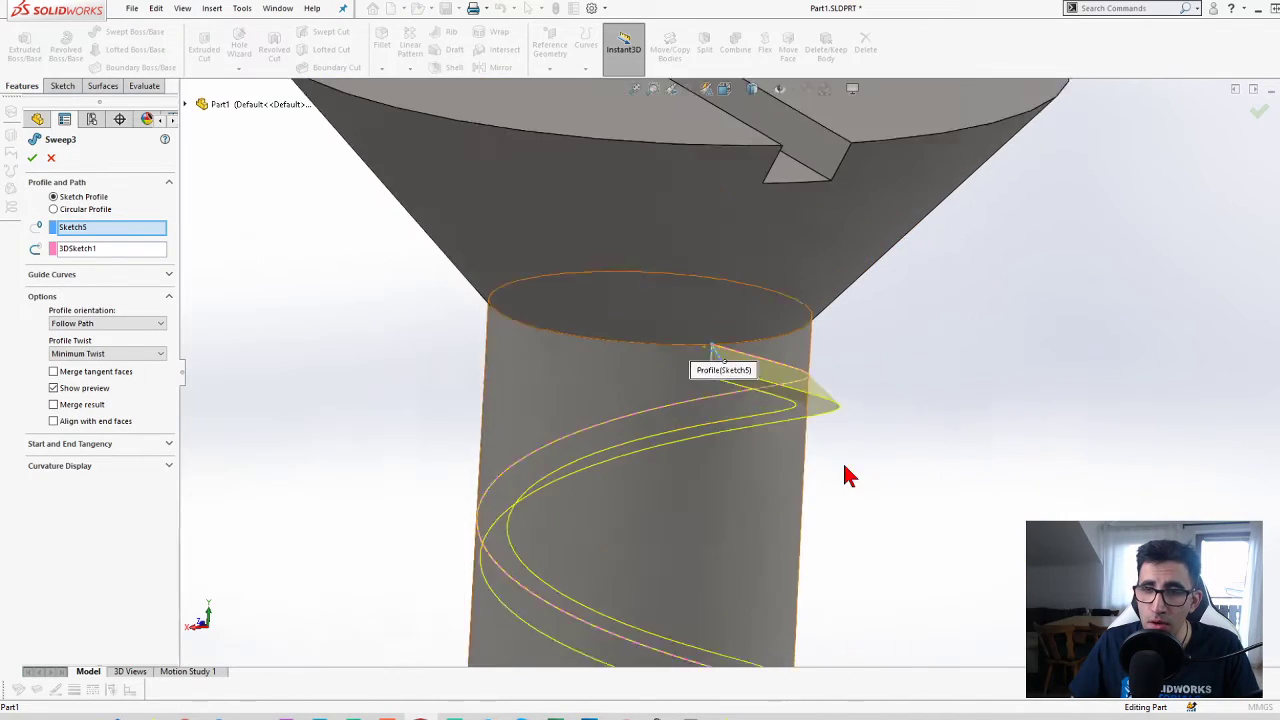
scroll(560, 545, down, 5)
middle_drag(557, 557, 602, 495)
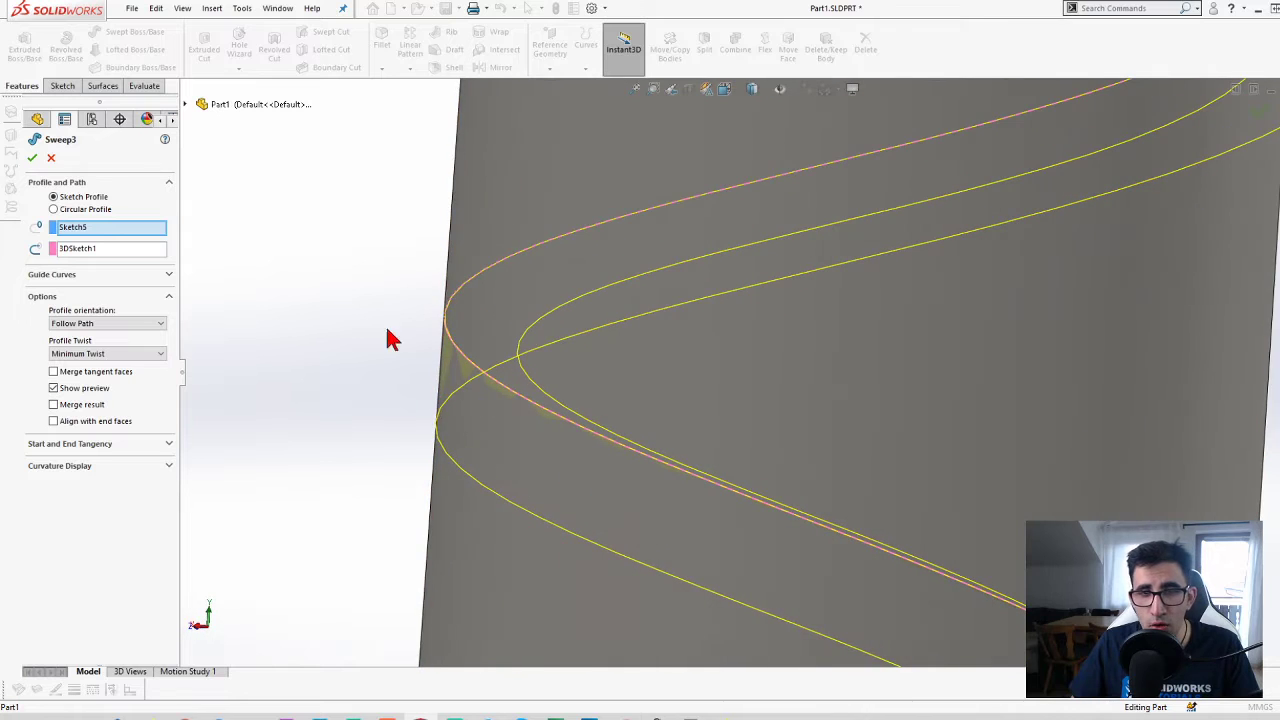
scroll(481, 404, up, 2)
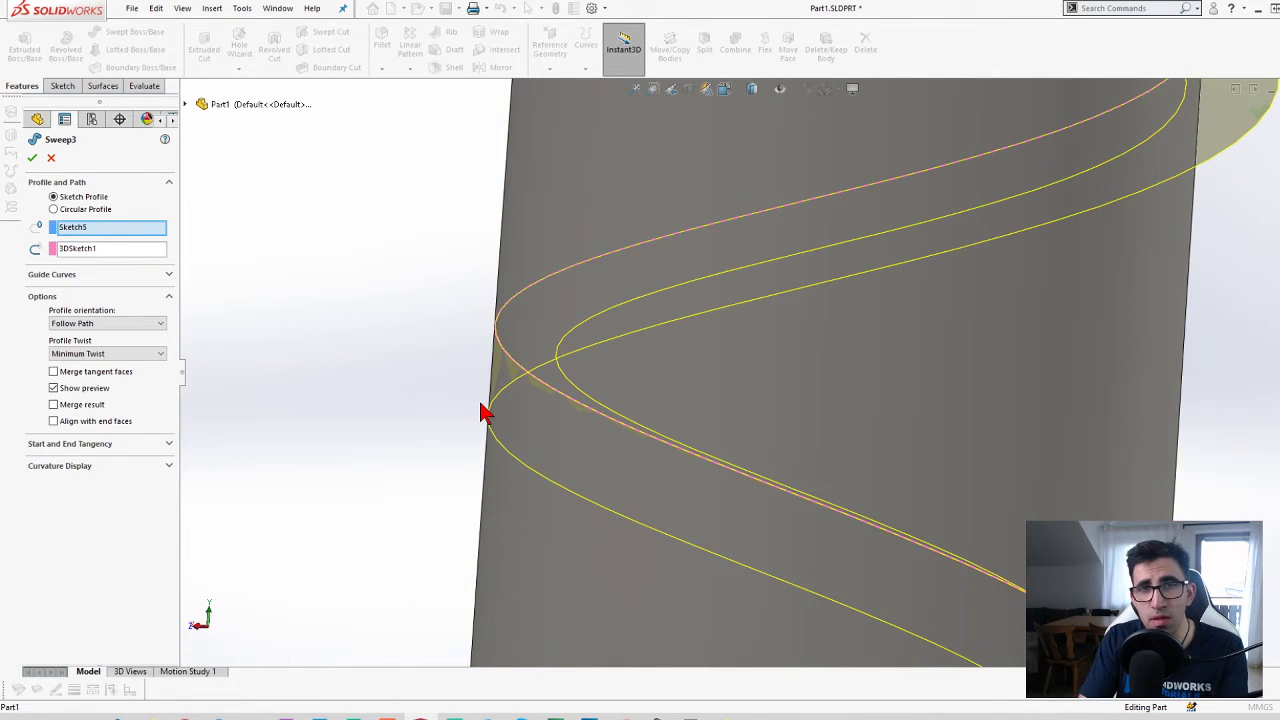
scroll(480, 404, up, 3)
scroll(675, 402, down, 1)
mouse_move(675, 402)
middle_down()
mouse_move(666, 359)
mouse_move(675, 383)
middle_up()
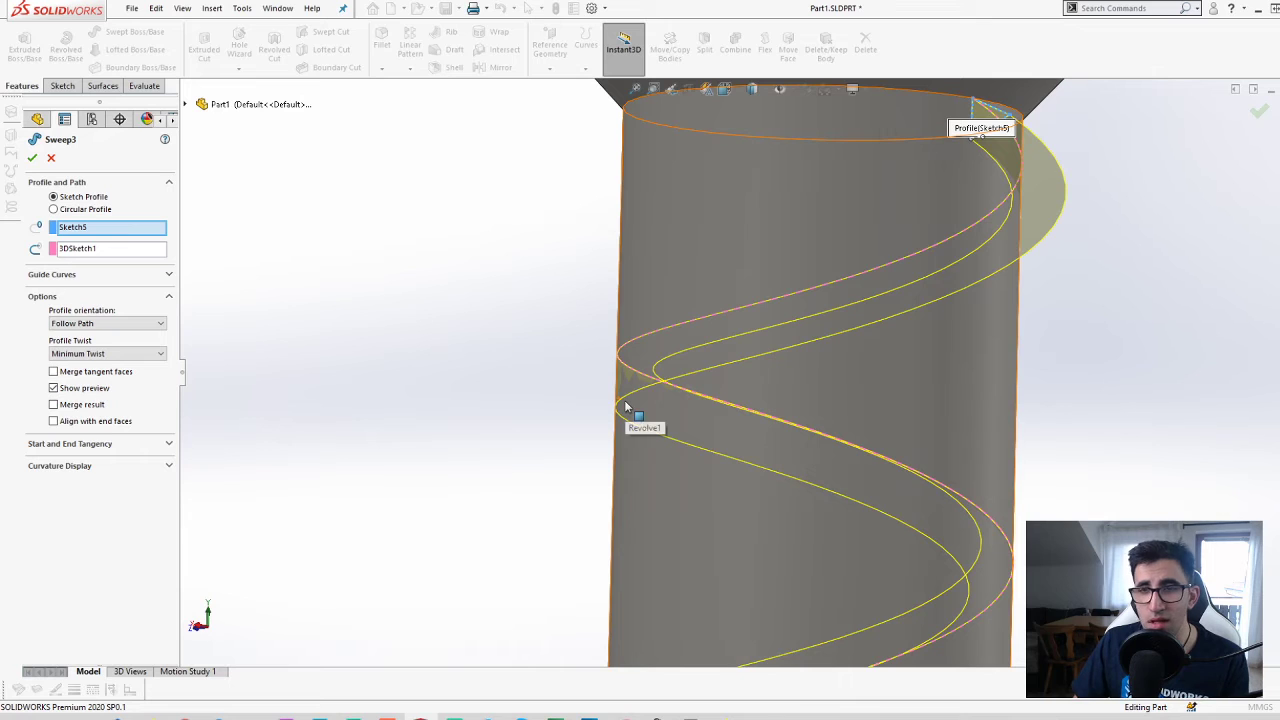
- Set the thread sweep's Profile Twist back to Natural and accept the feature
click(91, 359)
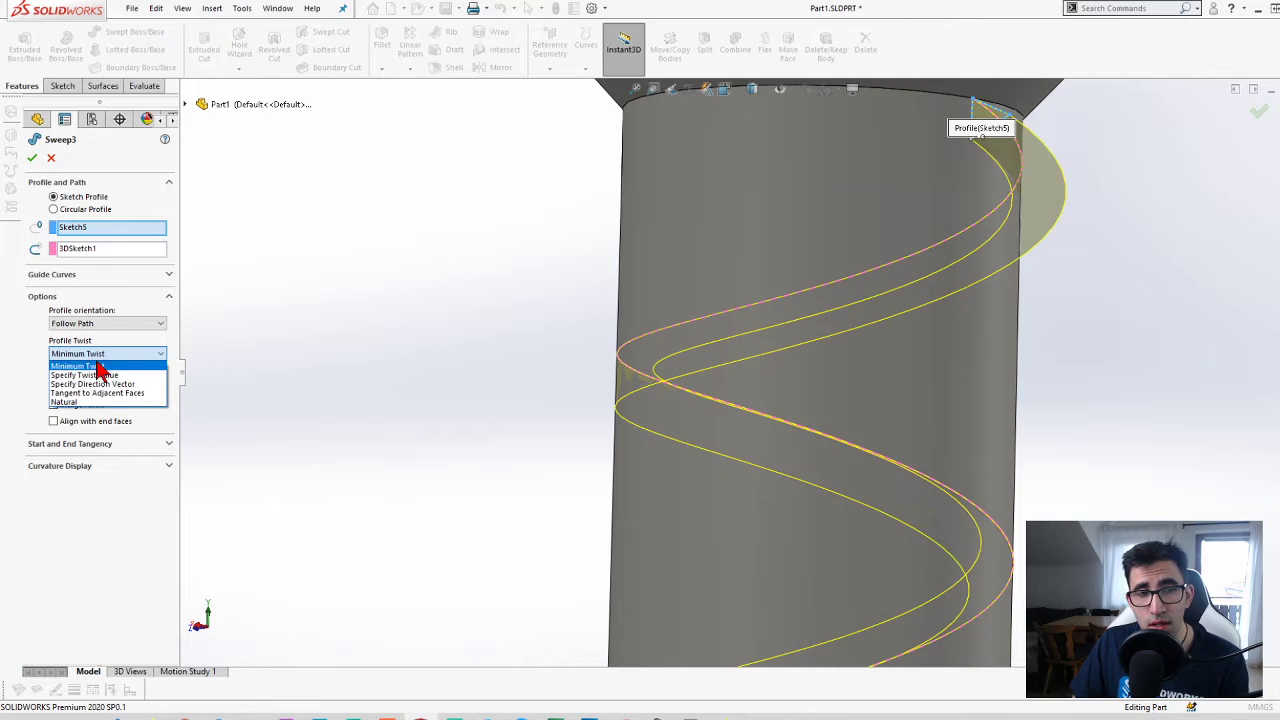
click(100, 401)
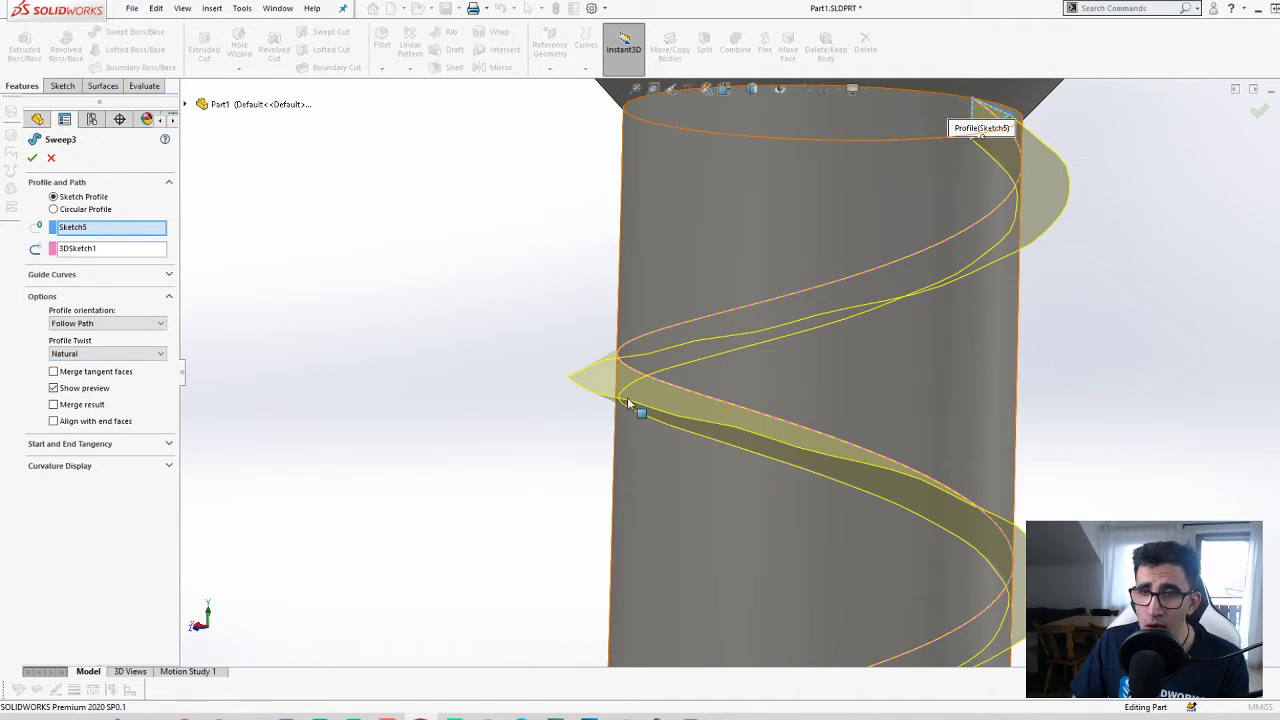
click(32, 160)
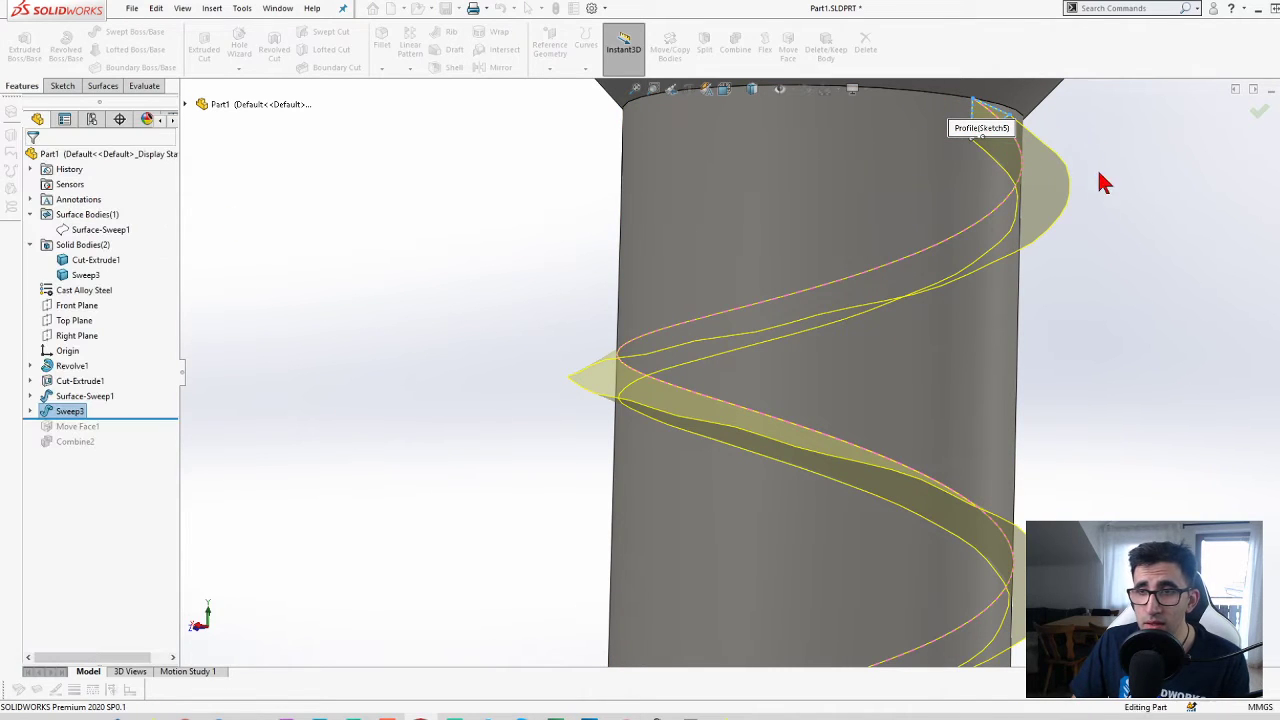
- Examine the swept thread along the whole shank and the thread face at its upper end beneath the head
scroll(914, 474, up, 10)
scroll(806, 507, down, 4)
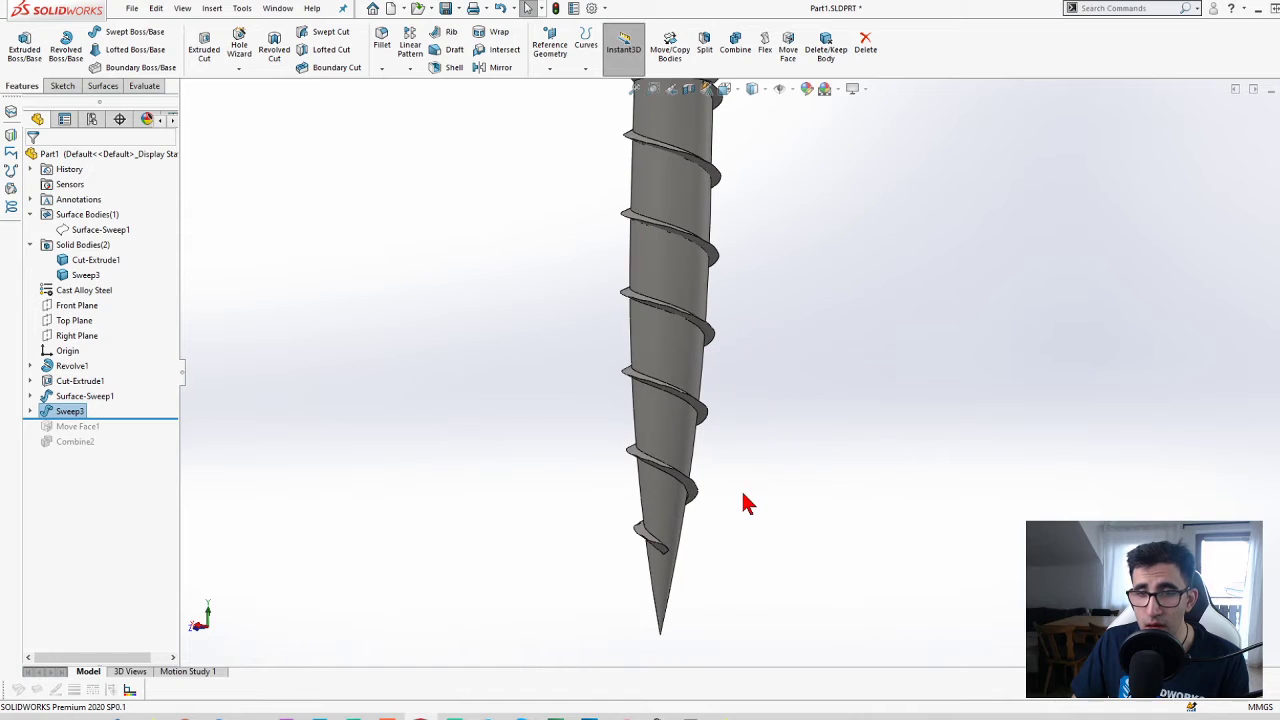
scroll(688, 172, down, 1)
scroll(688, 174, up, 3)
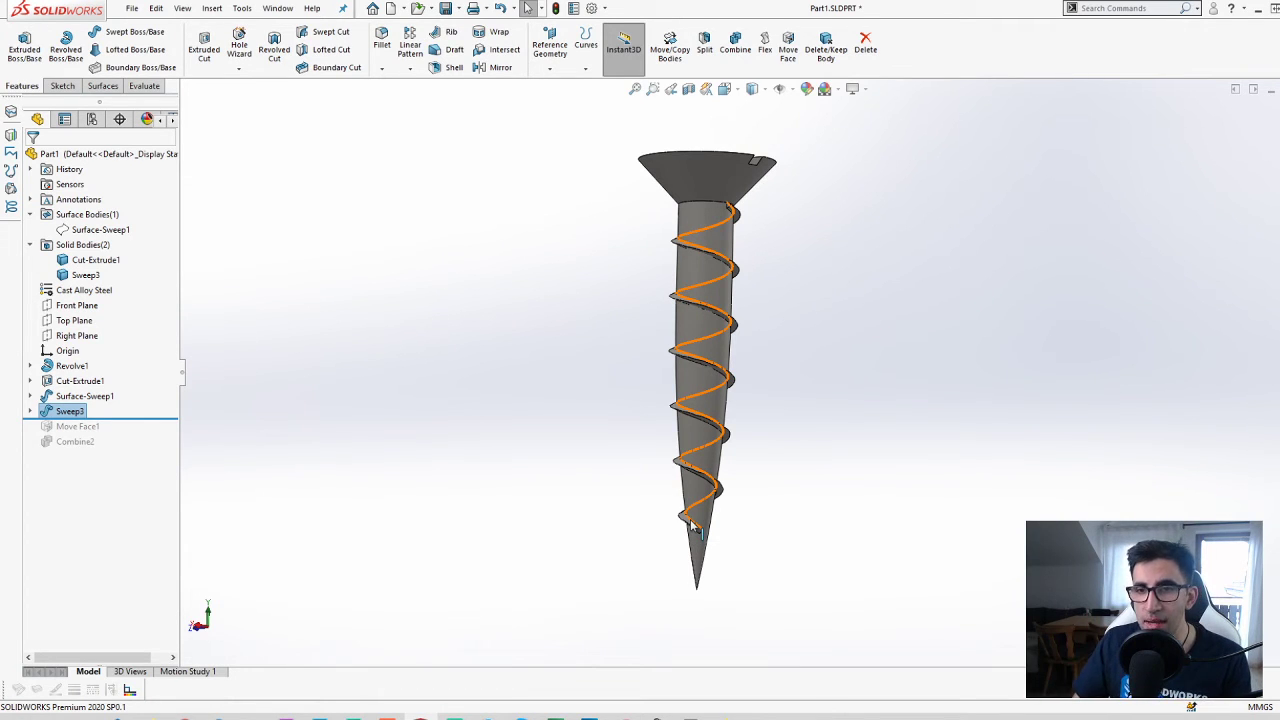
scroll(711, 191, down, 10)
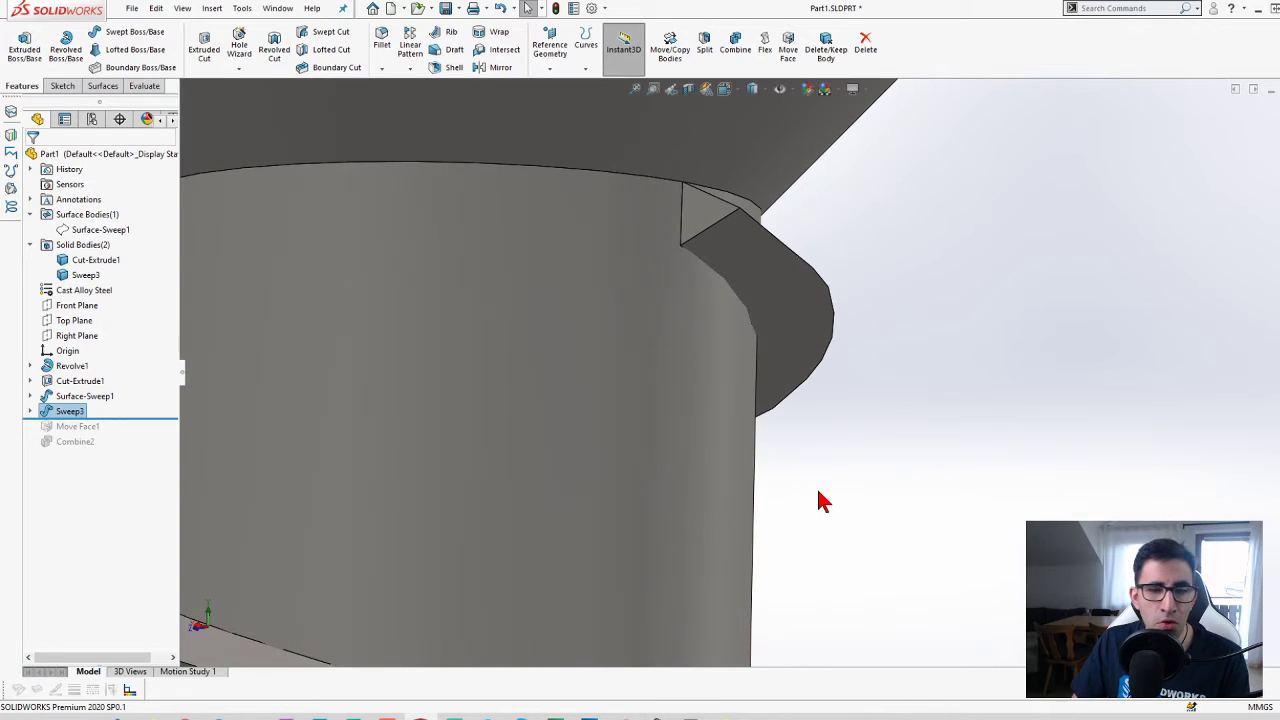
scroll(586, 349, down, 3)
scroll(743, 271, down, 3)
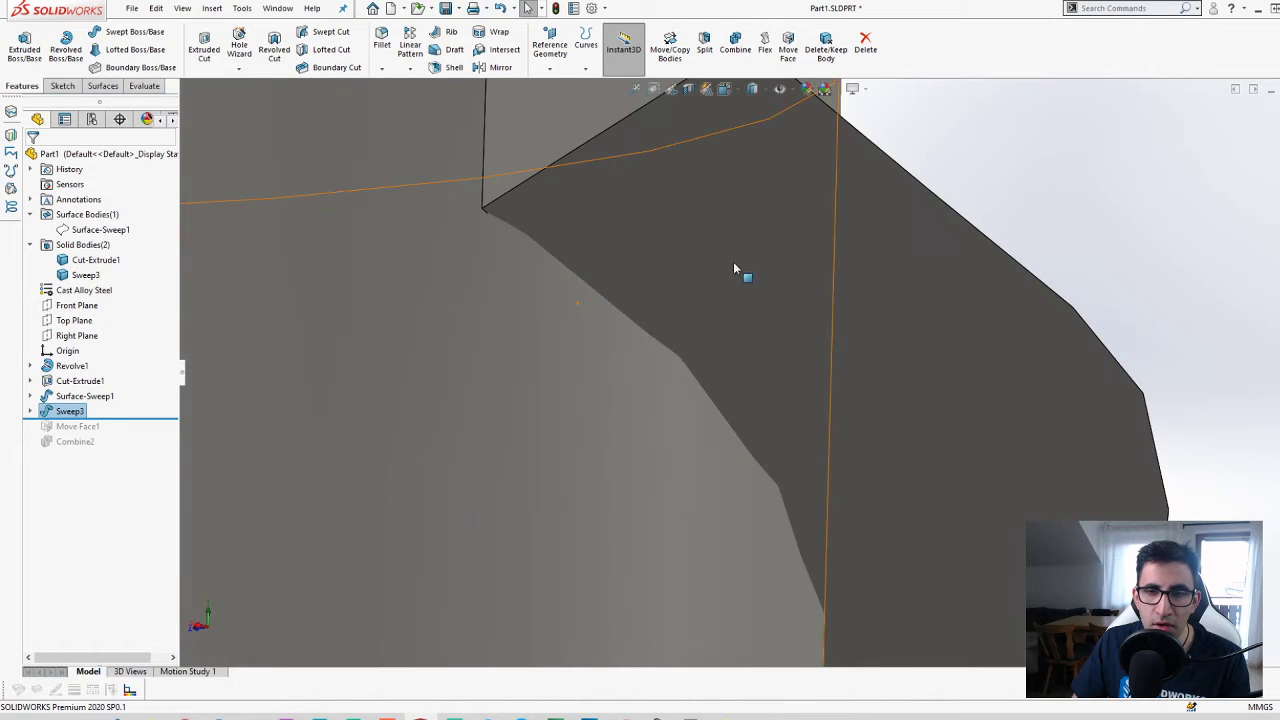
click(740, 268)
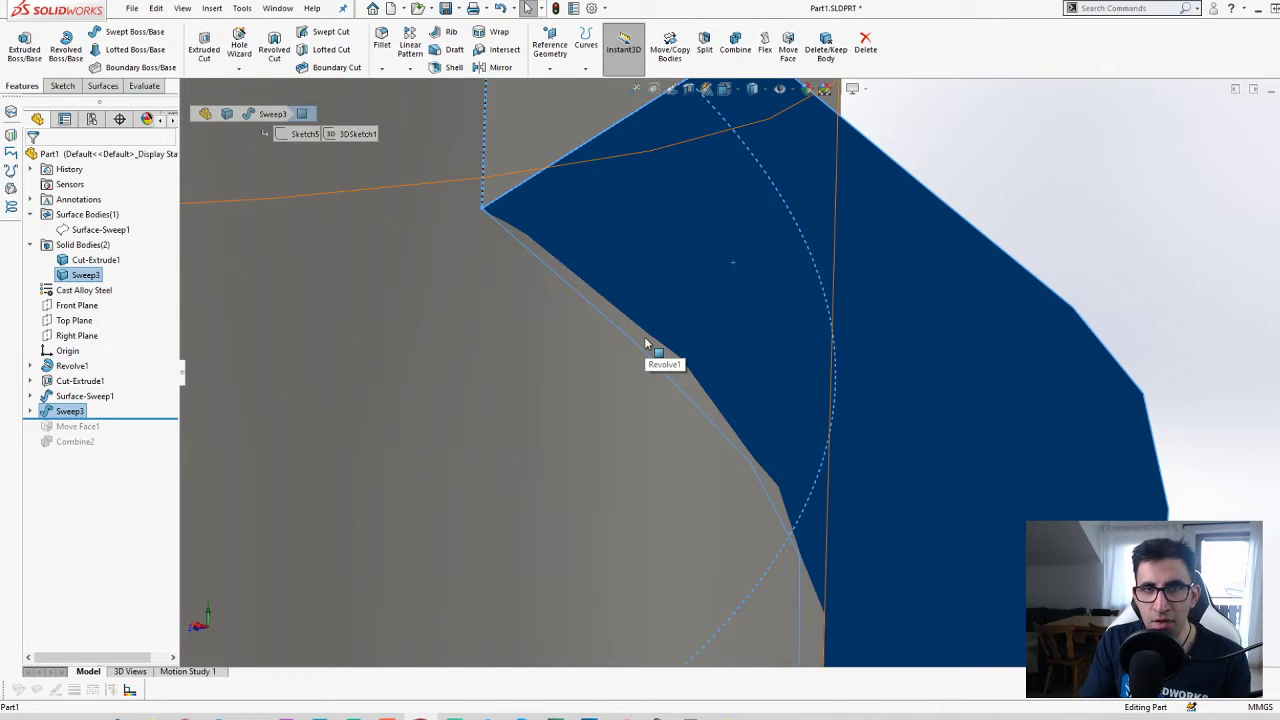
- Examine the thread's lower end and its inner face where they meet the tapered shank
scroll(645, 343, up, 10)
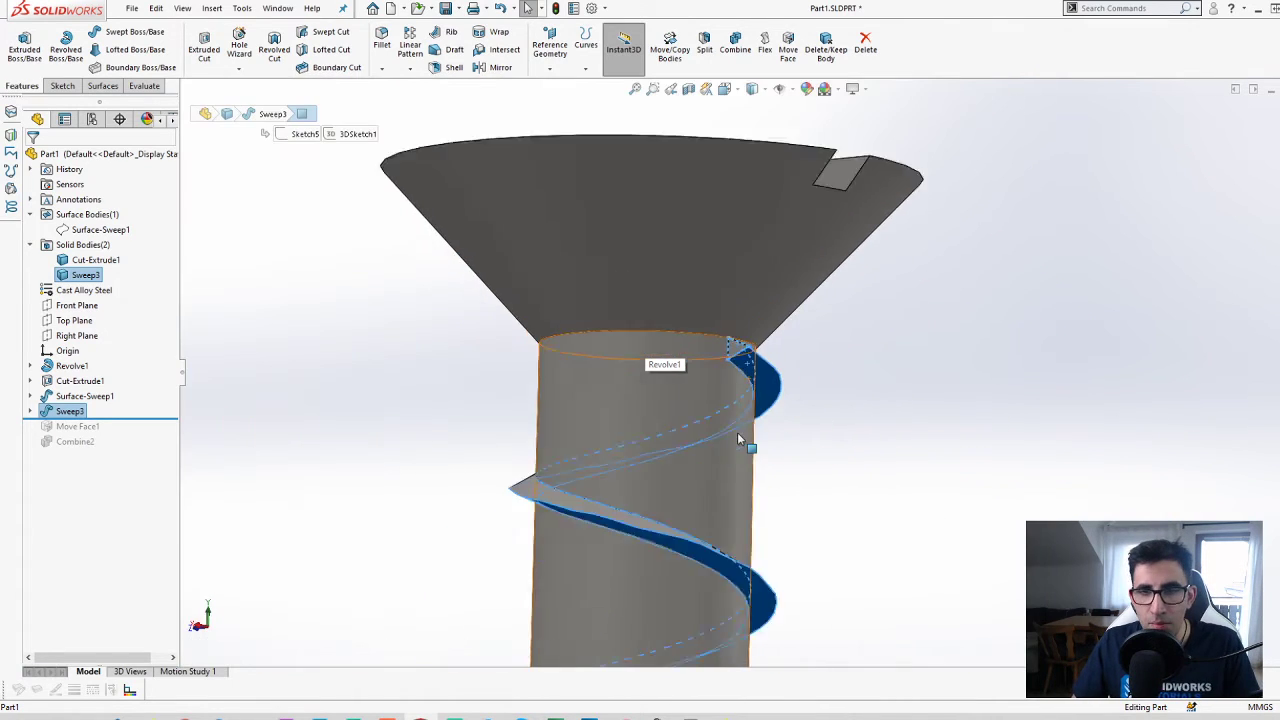
scroll(738, 468, up, 4)
click(763, 537)
scroll(763, 537, down, 5)
scroll(657, 343, down, 6)
scroll(720, 470, down, 3)
scroll(840, 580, up, 4)
scroll(640, 340, down, 5)
middle_drag(640, 340, 704, 386)
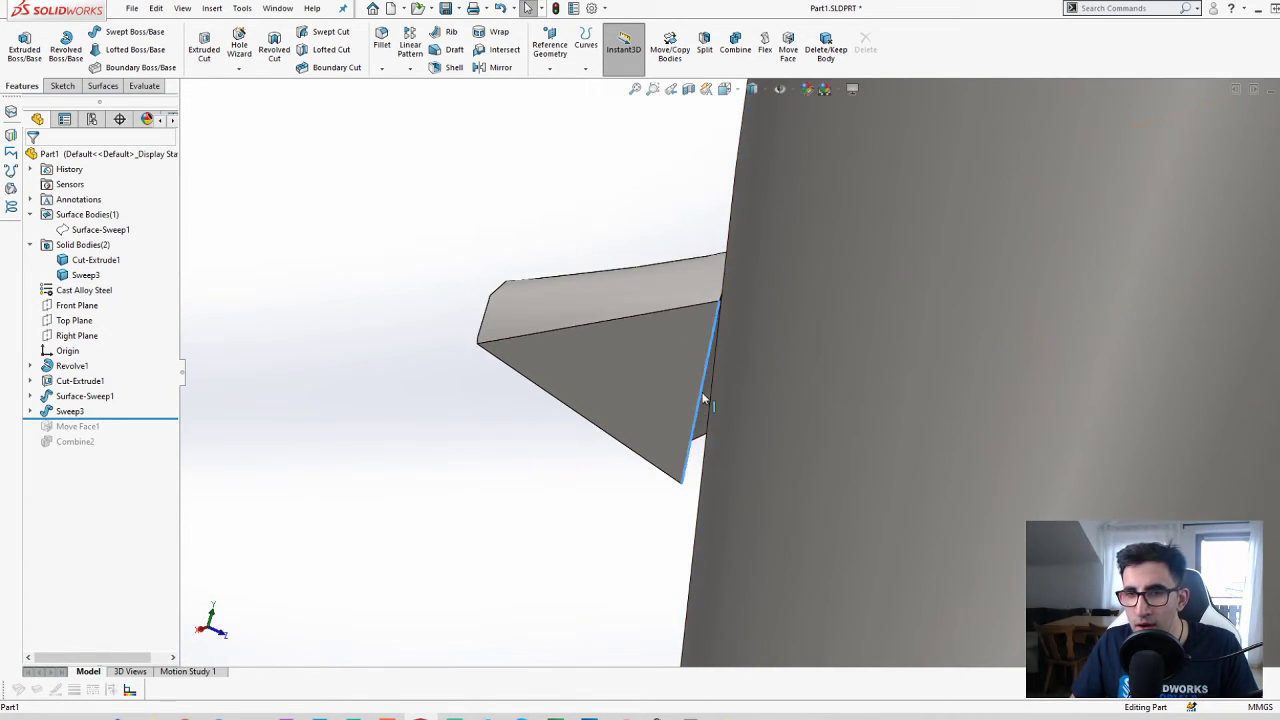
click(704, 412)
click(706, 417)
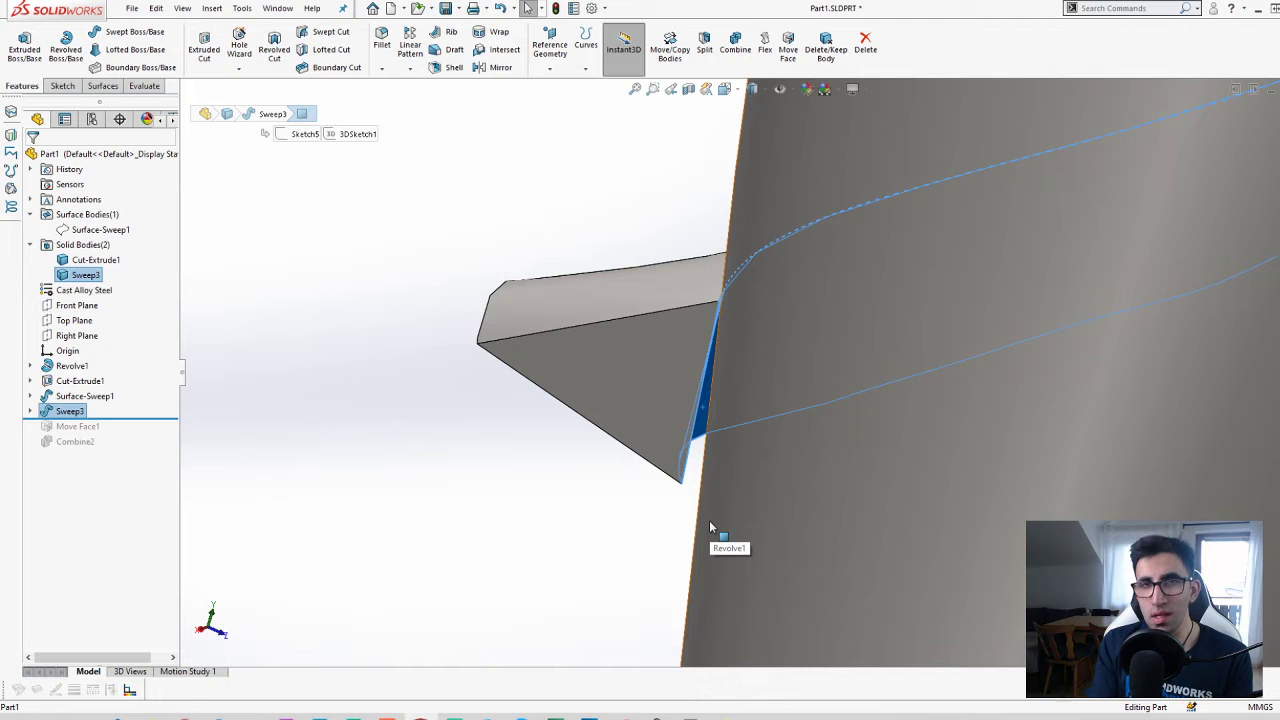
middle_drag(807, 302, 663, 294)
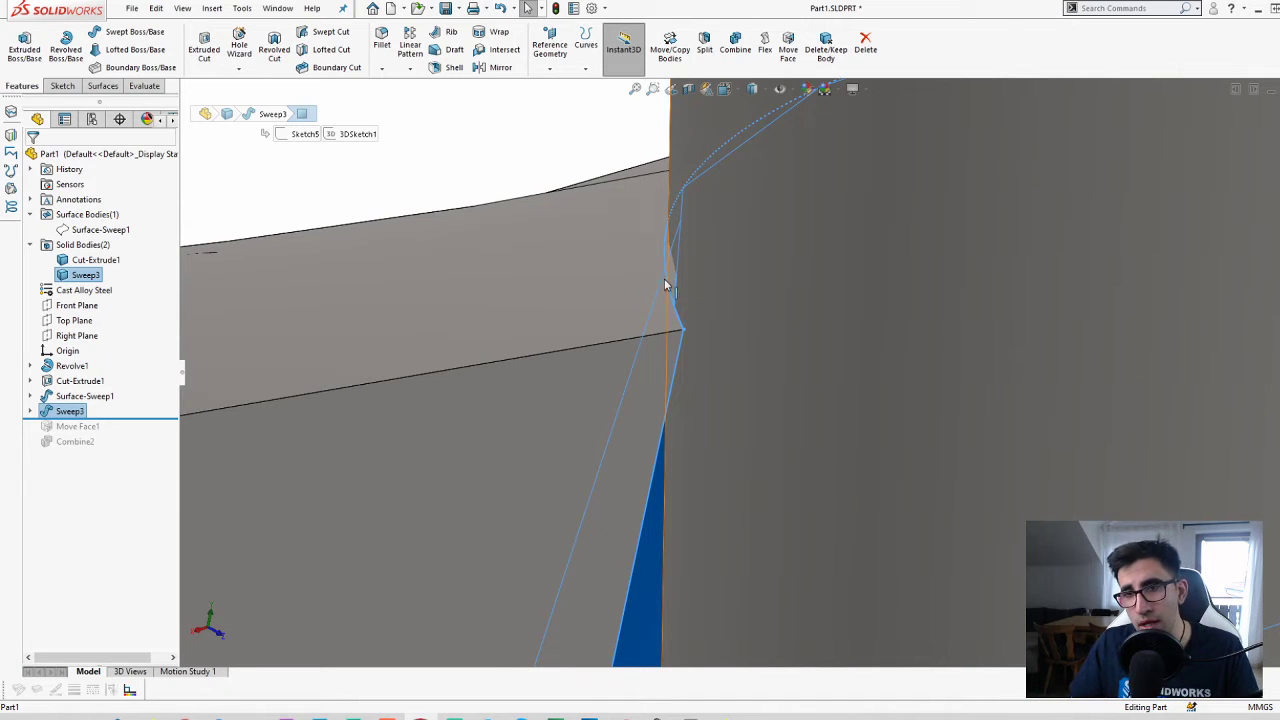
- Roll the model forward to include the Move Face feature, leaving the body combination rolled back
scroll(676, 290, up, 10)
click(563, 328)
scroll(758, 403, down, 5)
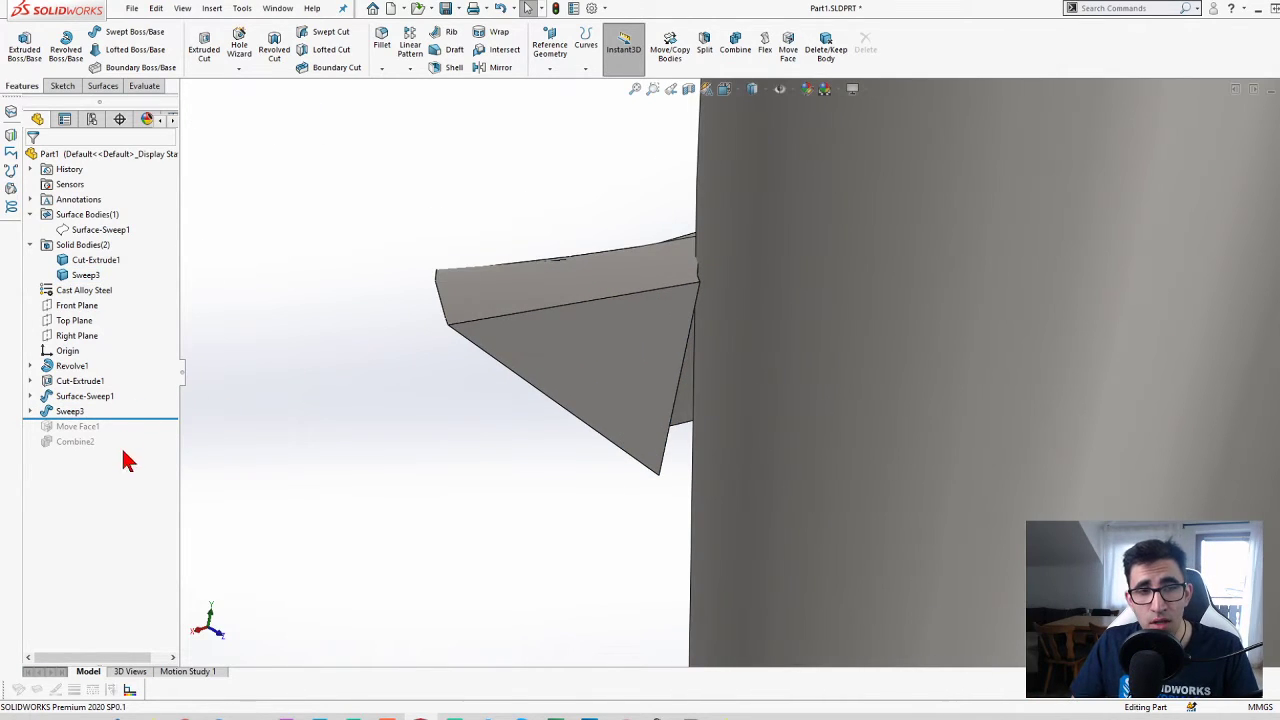
drag(129, 419, 129, 433)
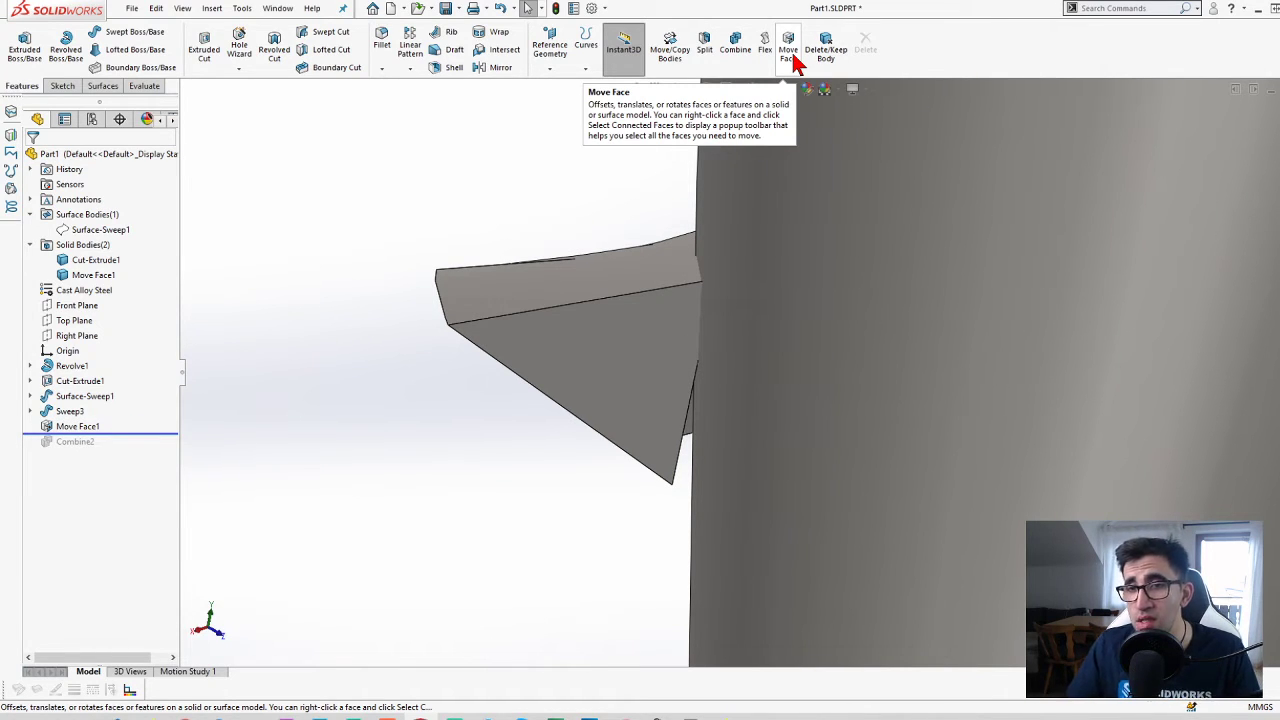
- Hide the screw body and examine the offset thread's inner helical face
scroll(754, 391, up, 10)
scroll(1131, 133, down, 5)
scroll(1131, 133, up, 4)
scroll(826, 277, down, 10)
middle_drag(790, 405, 588, 356)
scroll(586, 357, up, 5)
key(Tab)
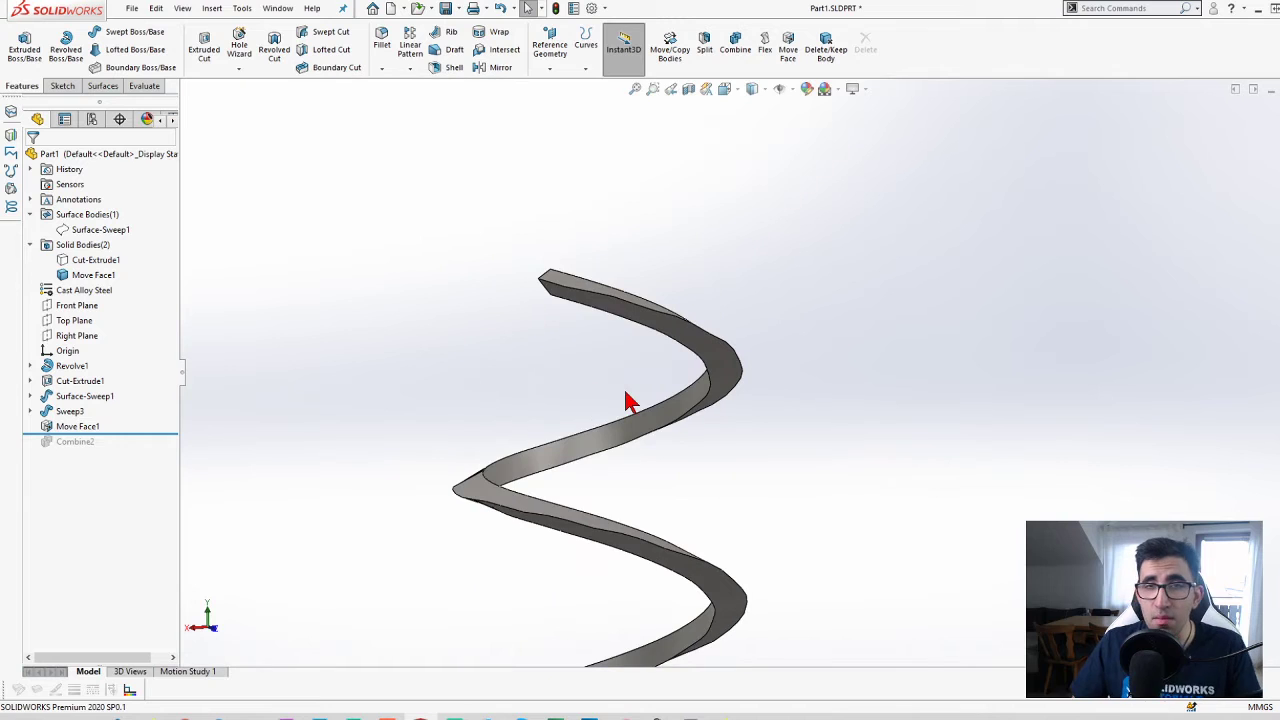
middle_drag(640, 400, 666, 391)
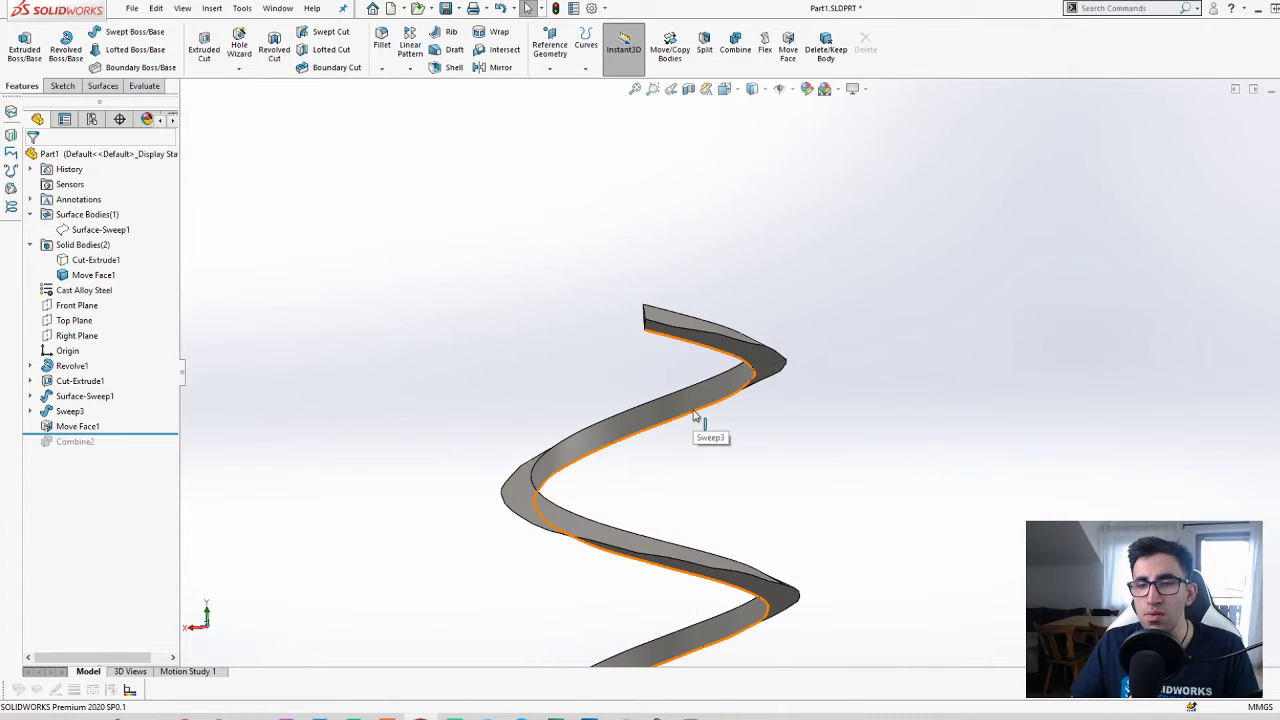
click(697, 415)
click(786, 409)
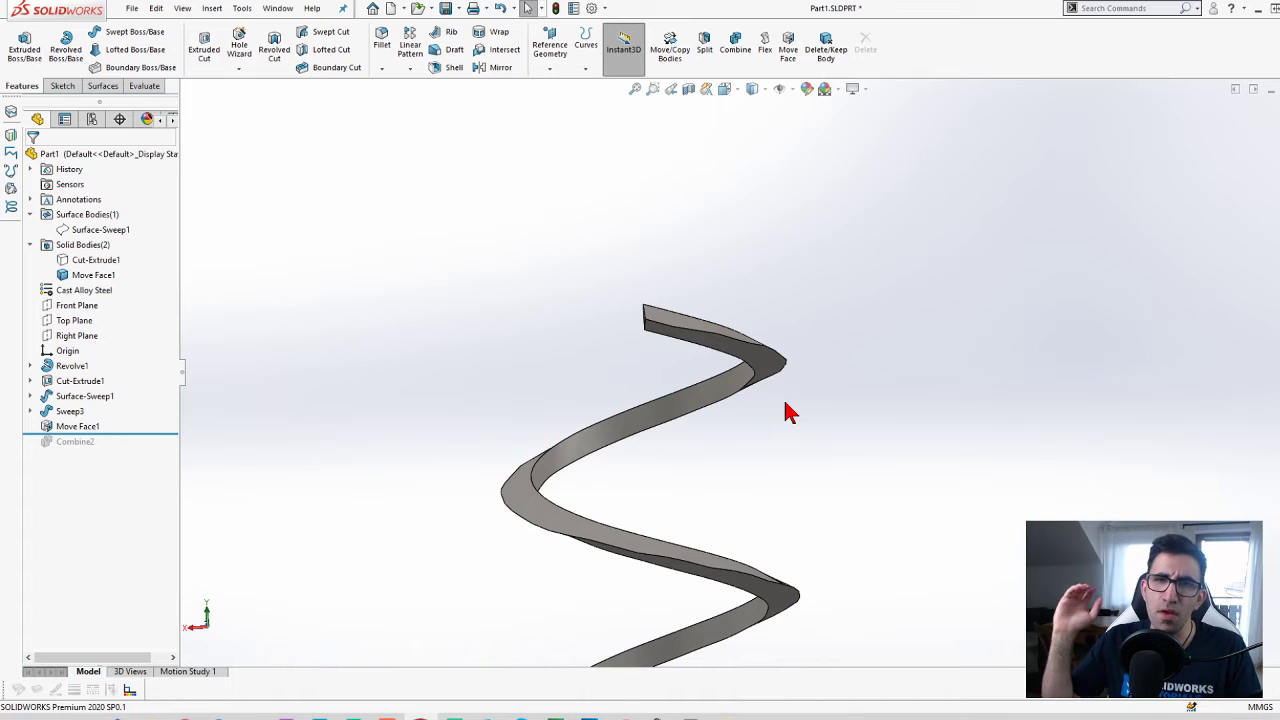
- Review the Move Face feature's offset settings and preview on the thread's inner face
click(88, 435)
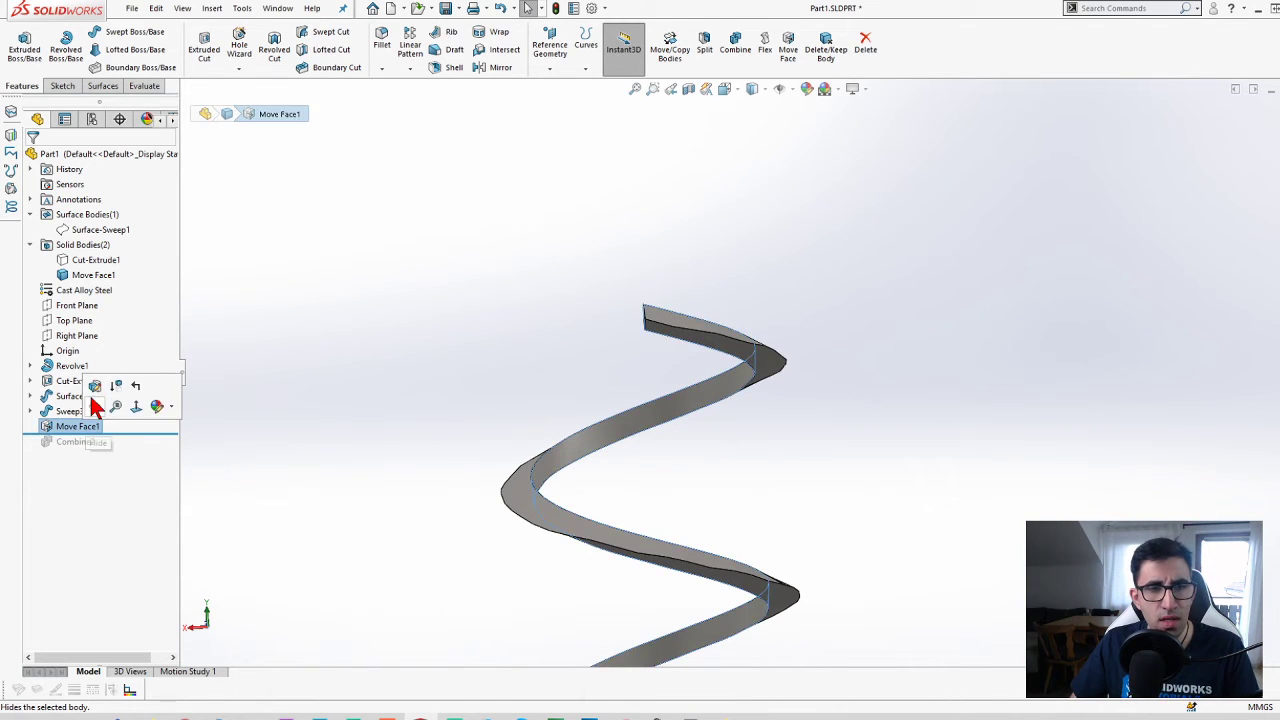
click(97, 388)
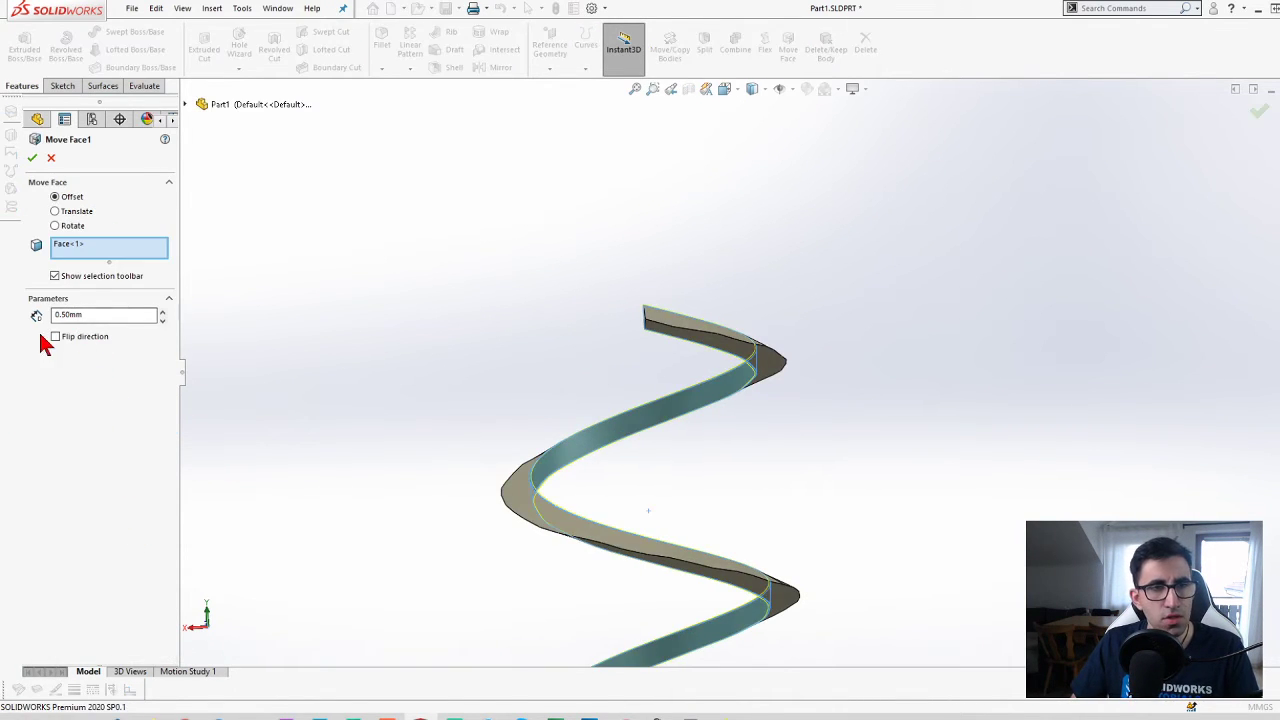
click(51, 158)
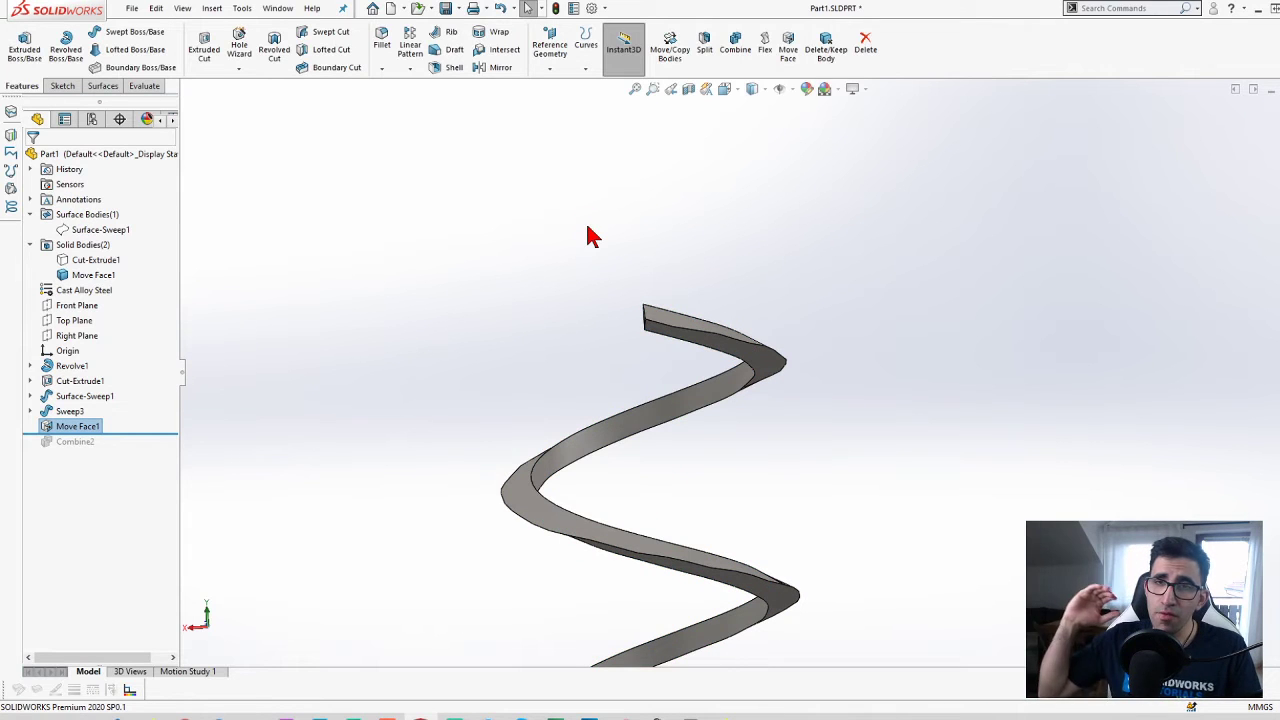
scroll(825, 325, down, 5)
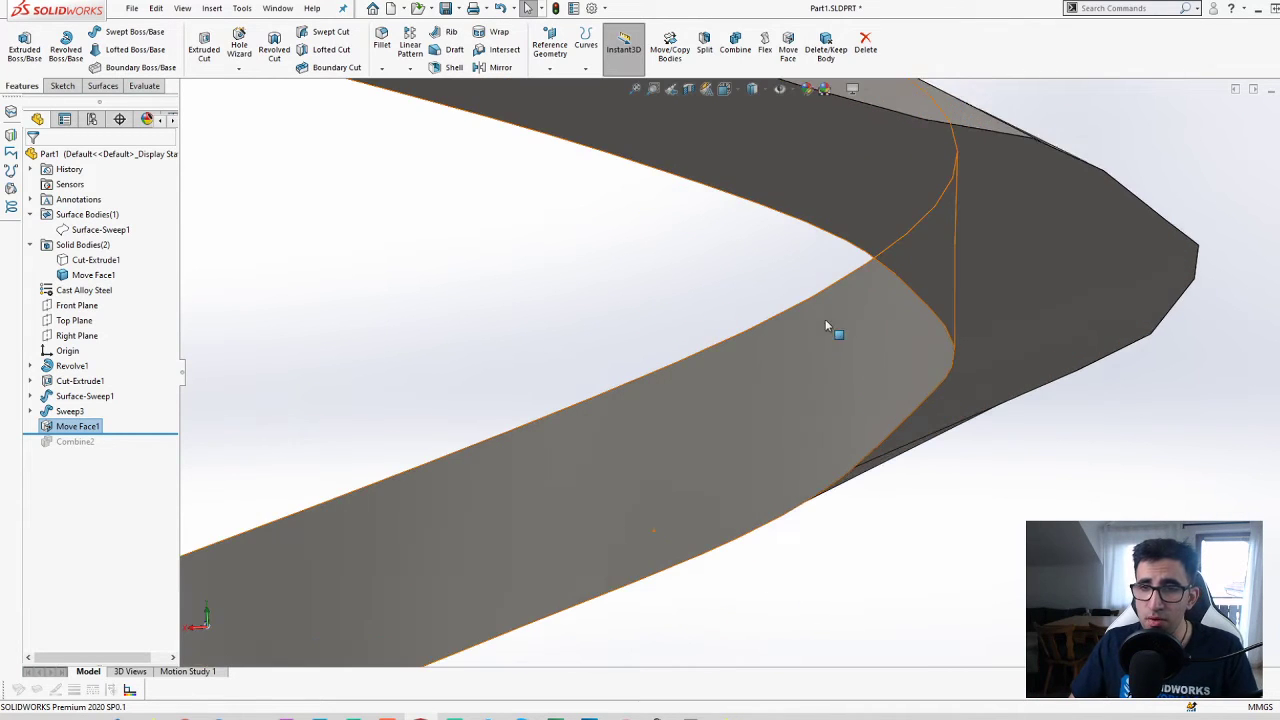
click(77, 426)
click(132, 398)
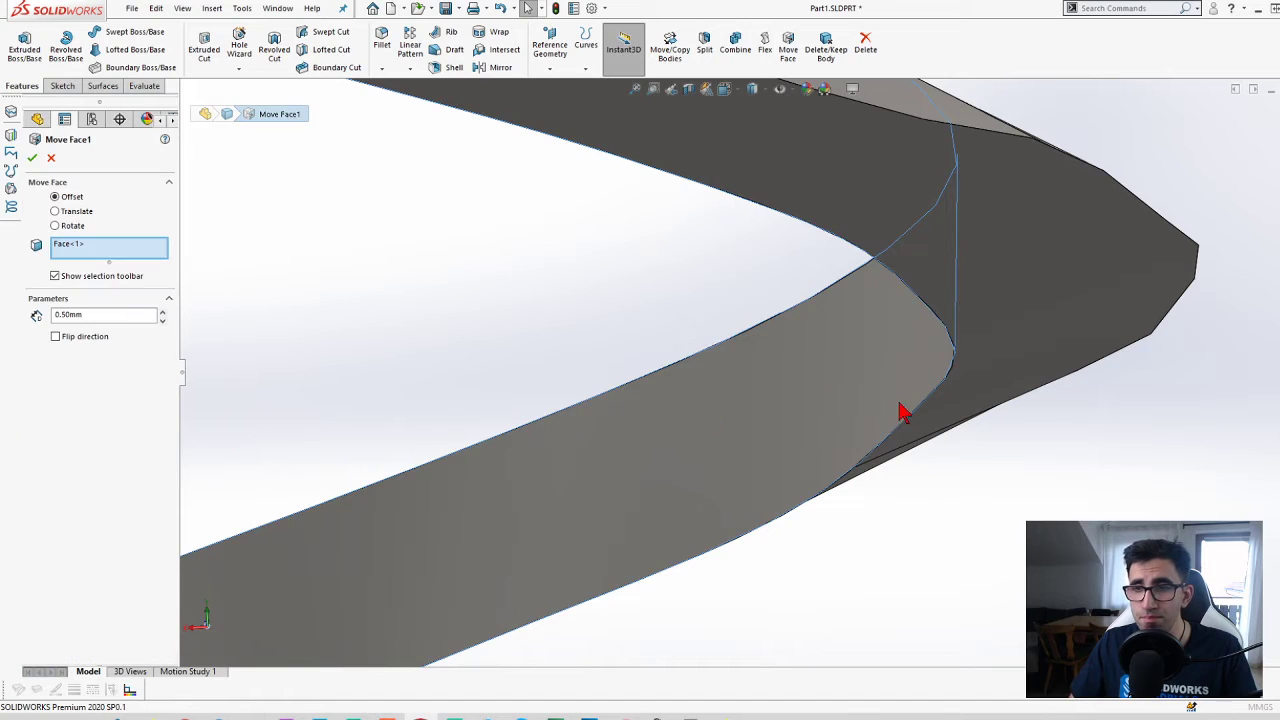
scroll(950, 400, down, 3)
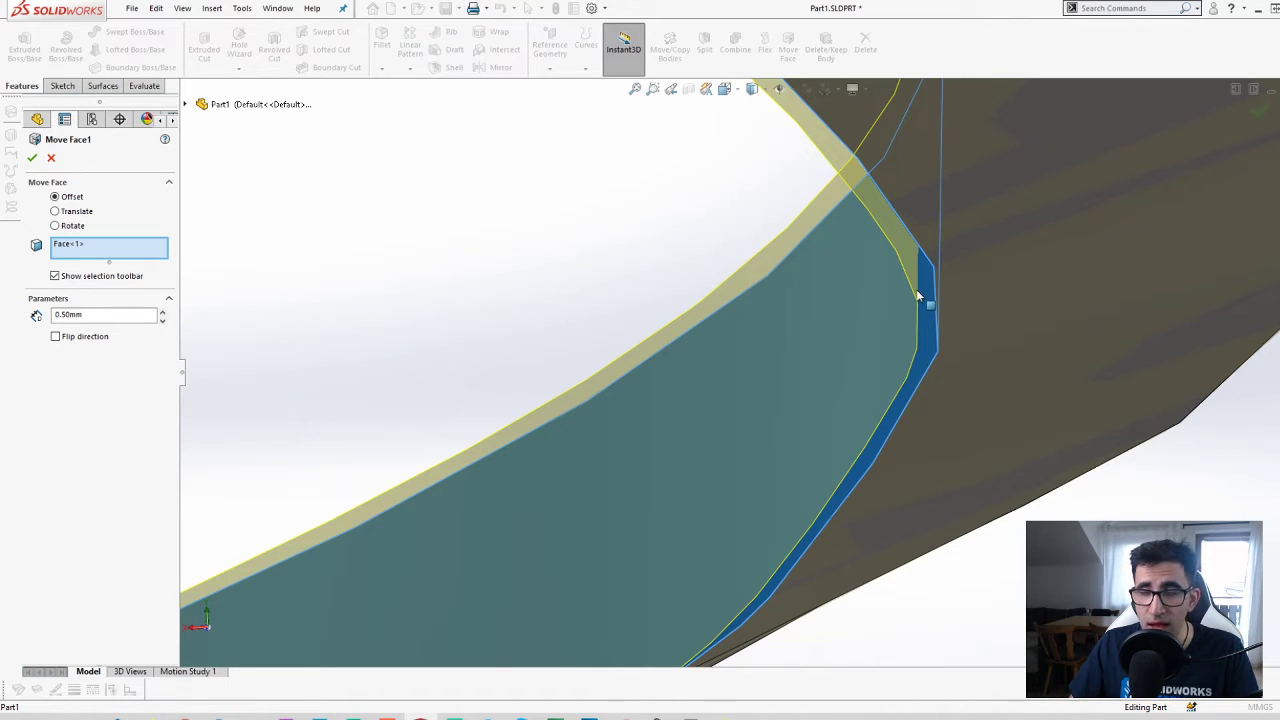
scroll(717, 393, up, 5)
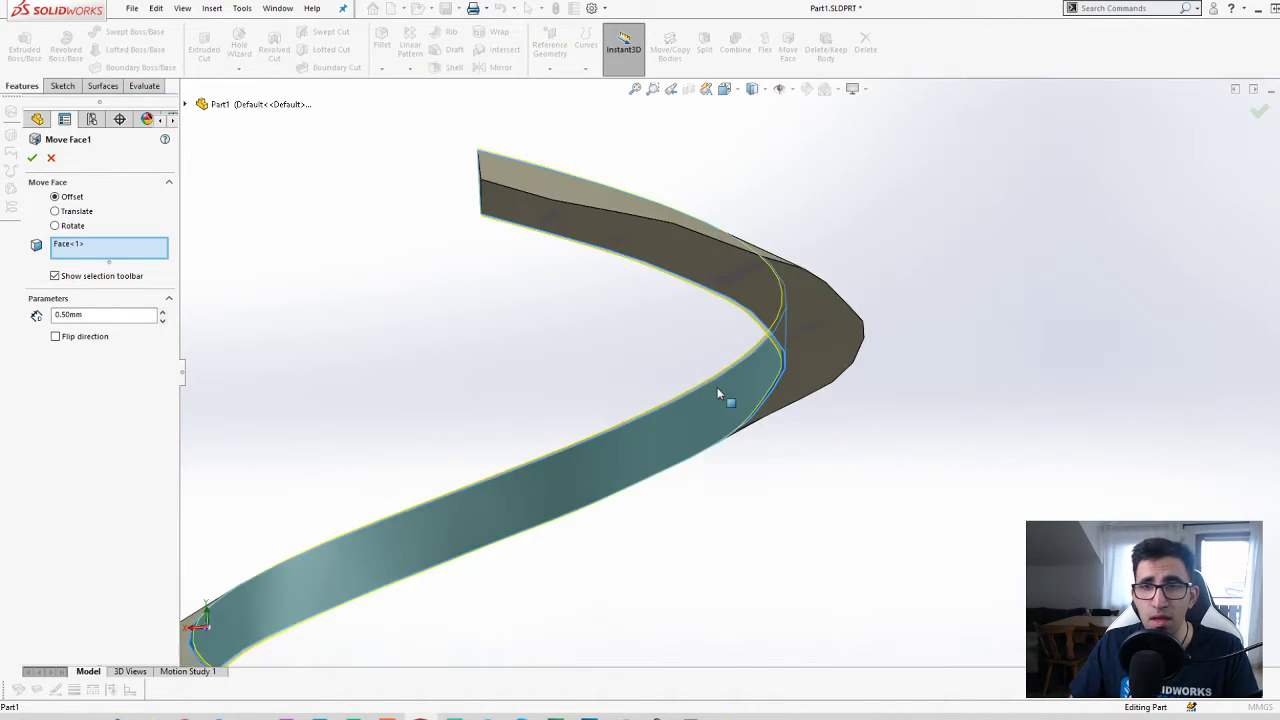
click(35, 160)
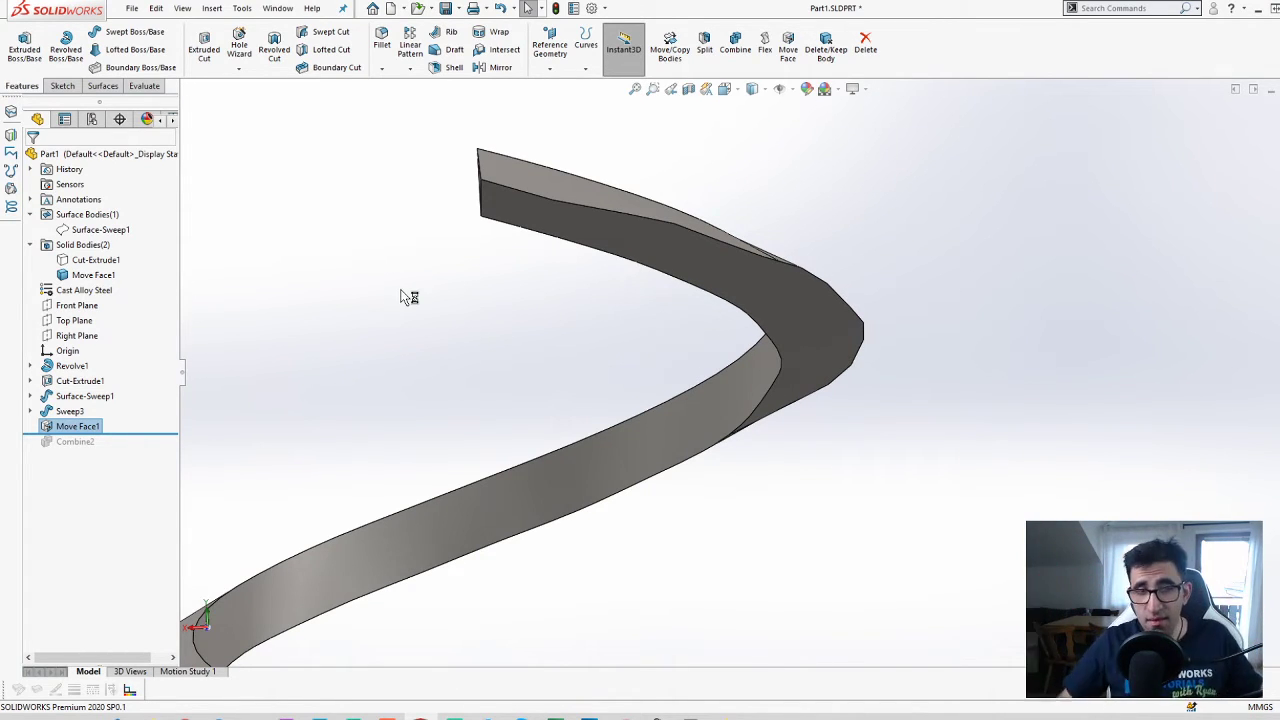
- Roll the model forward to include the feature that combines the screw and thread bodies
drag(126, 432, 123, 450)
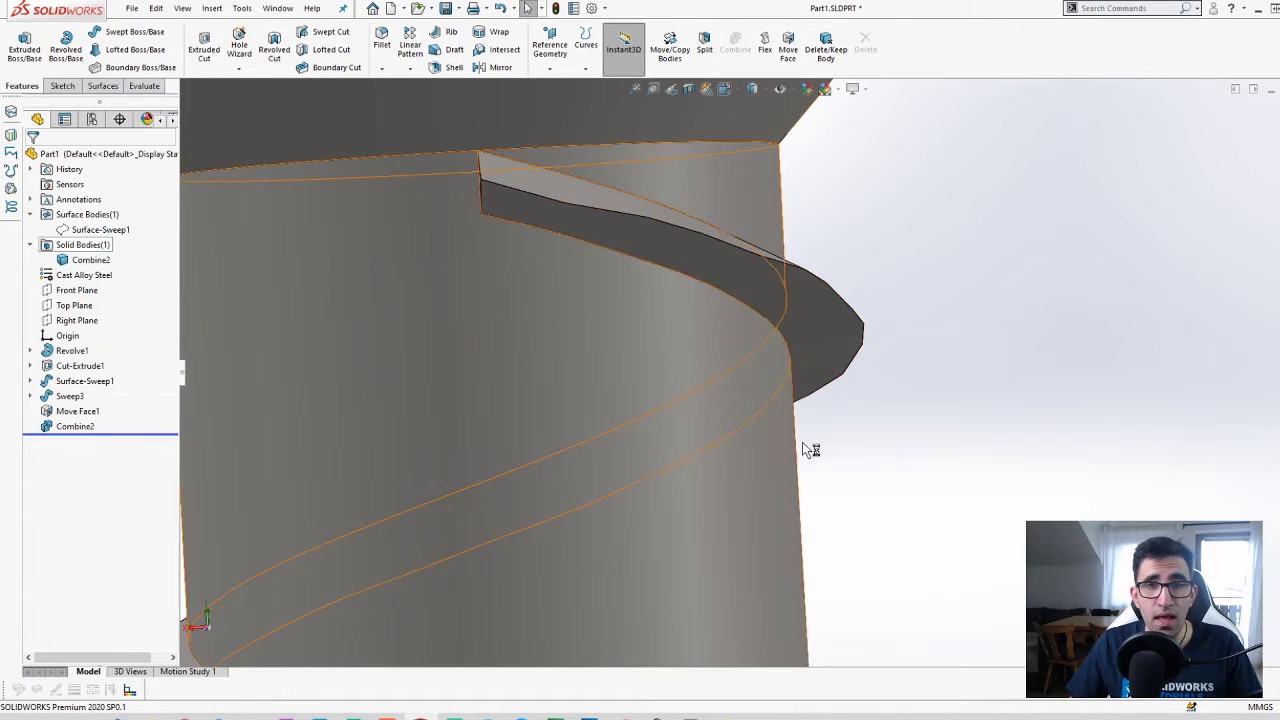
scroll(764, 395, up, 9)
scroll(790, 385, up, 5)
scroll(760, 490, down, 3)
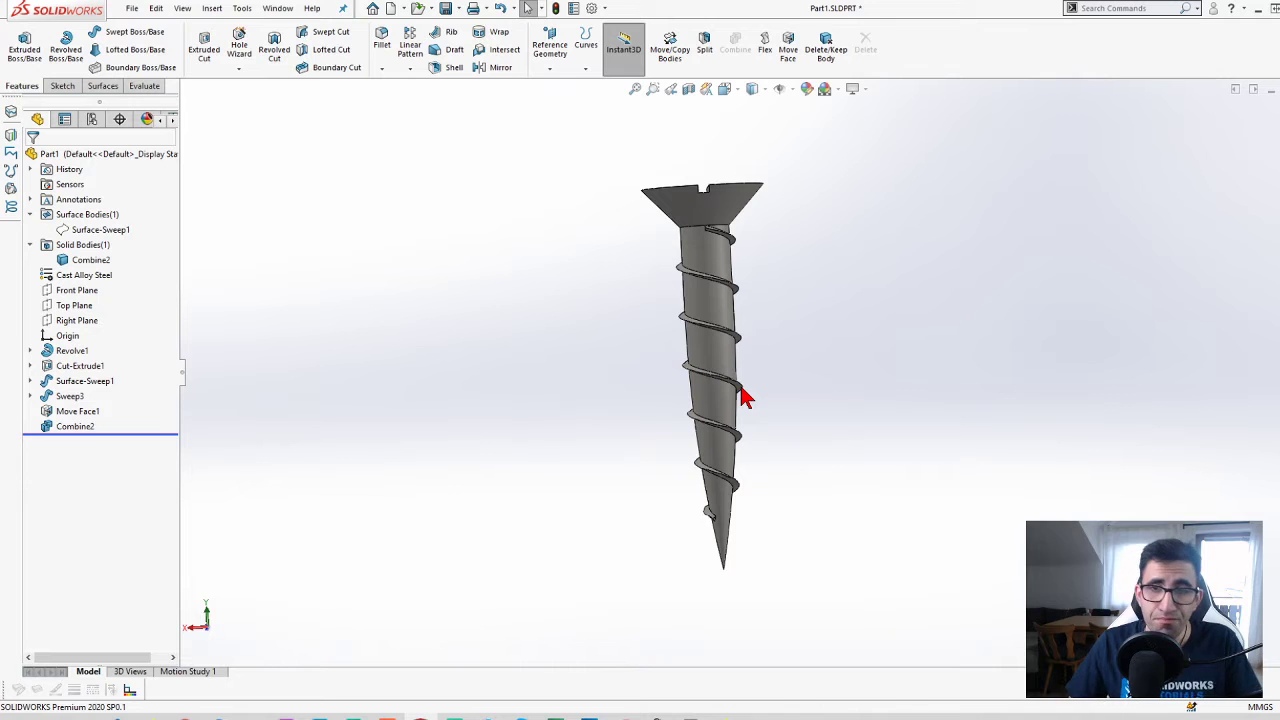
- Examine the combined screw from the side, along the thread from the tip to the head
middle_drag(745, 395, 891, 543)
scroll(891, 543, up, 3)
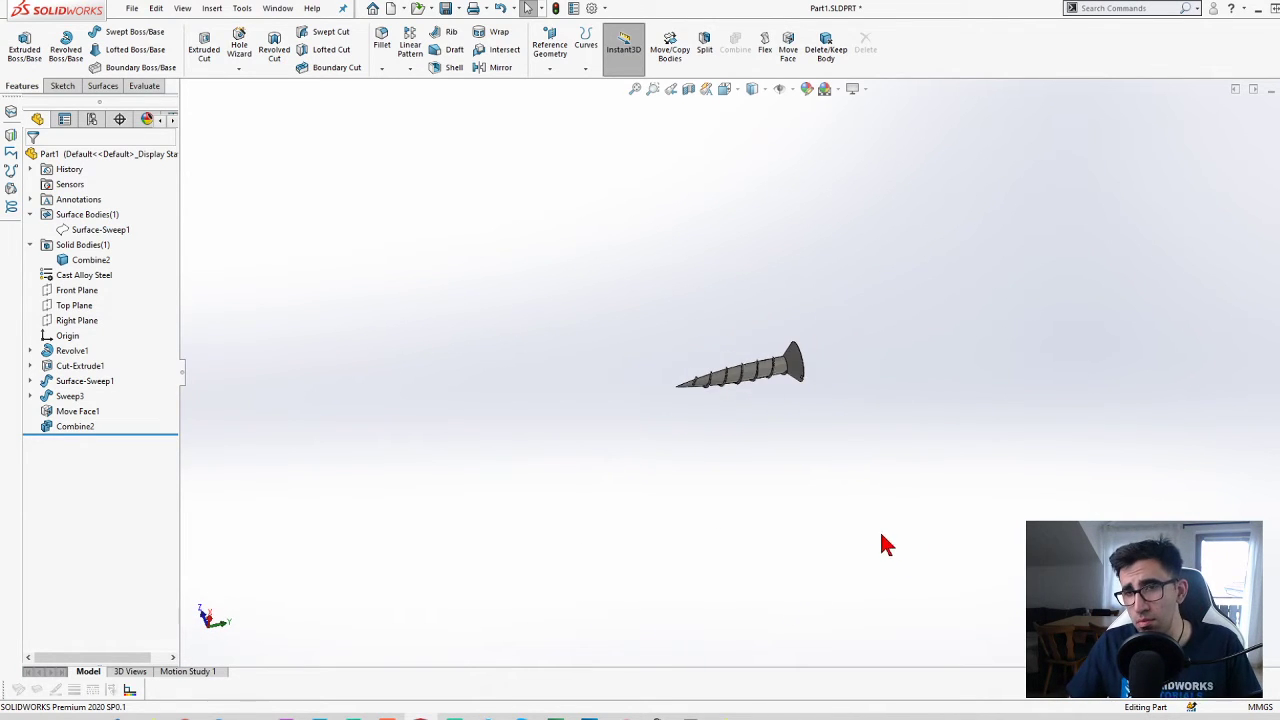
scroll(794, 437, down, 5)
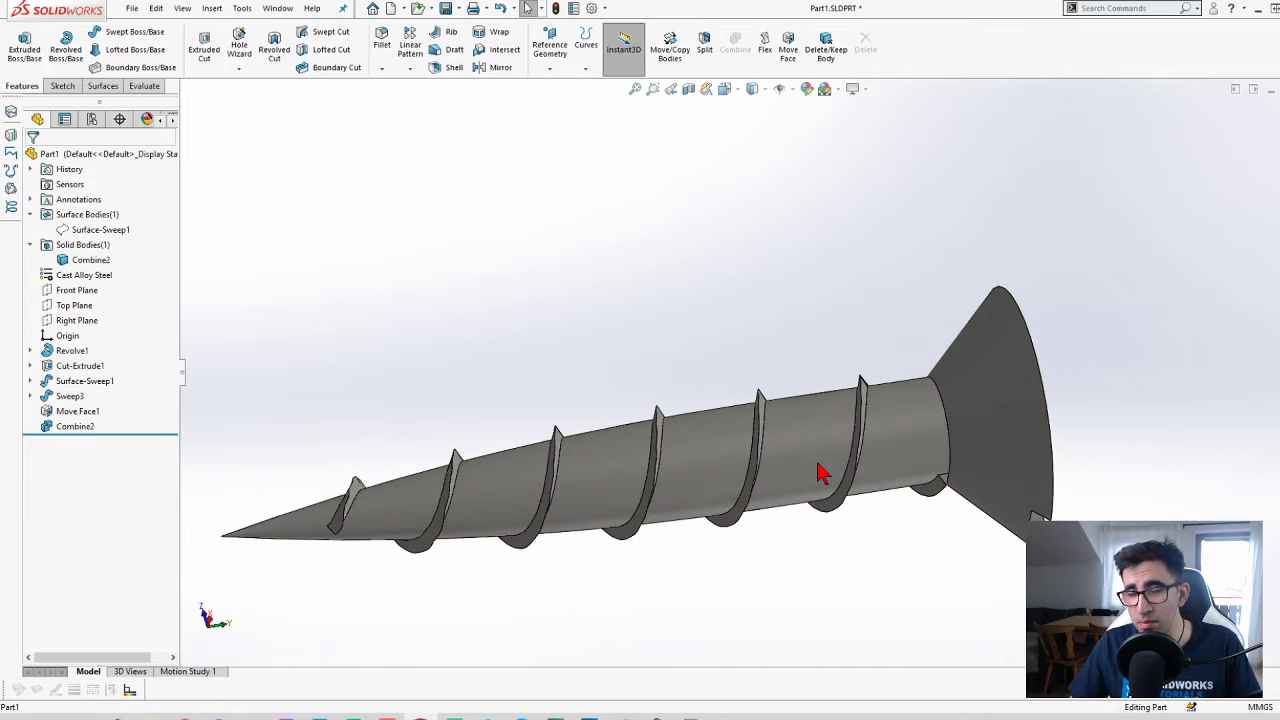
scroll(812, 528, up, 3)
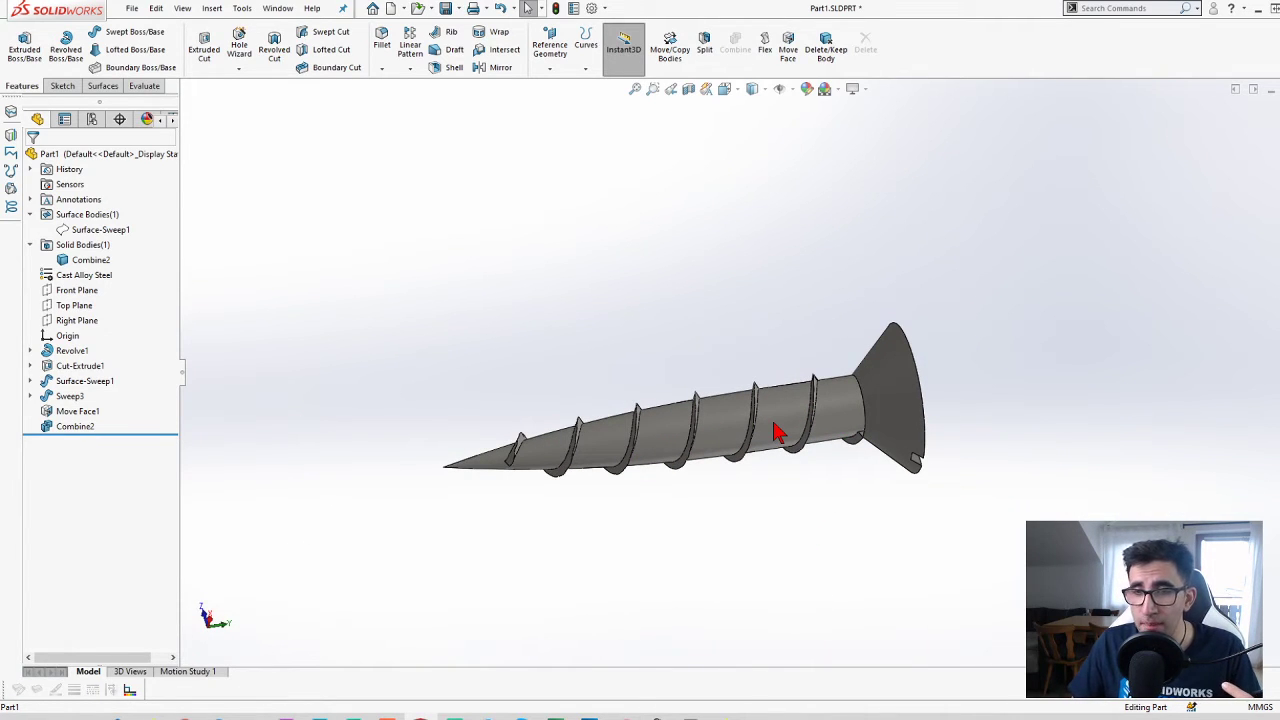
scroll(765, 433, down, 2)
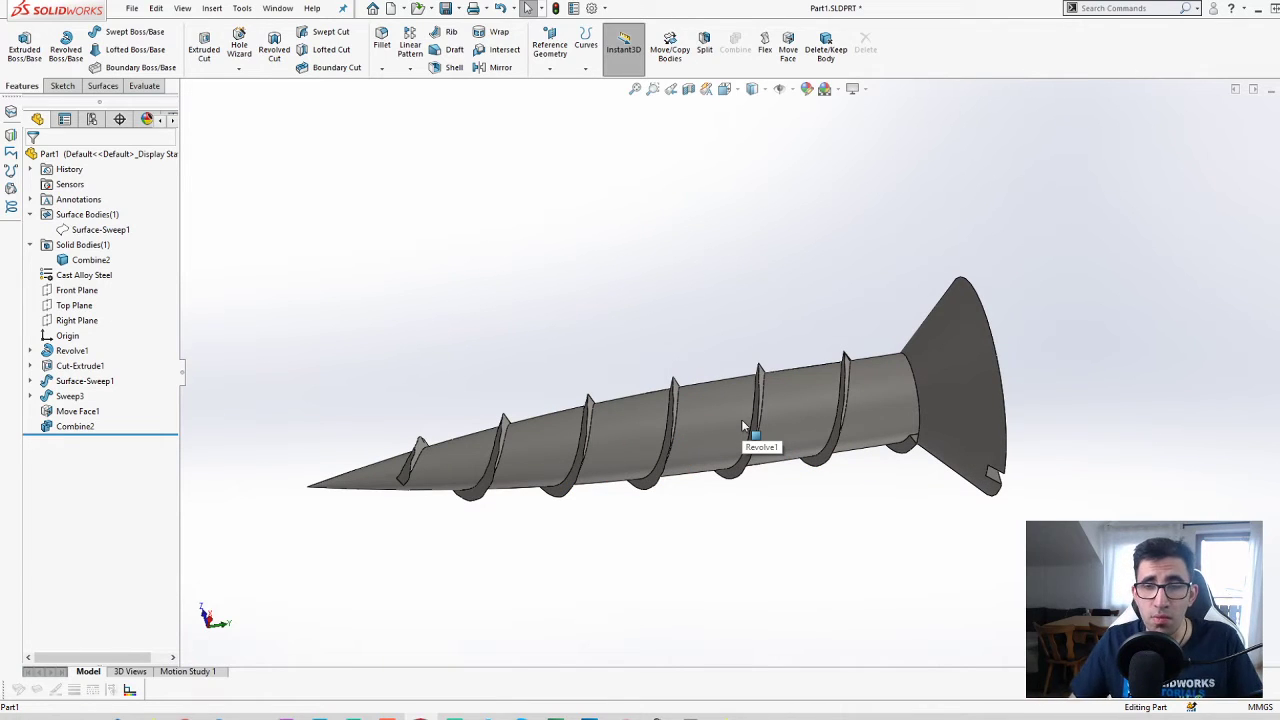
scroll(743, 427, up, 2)
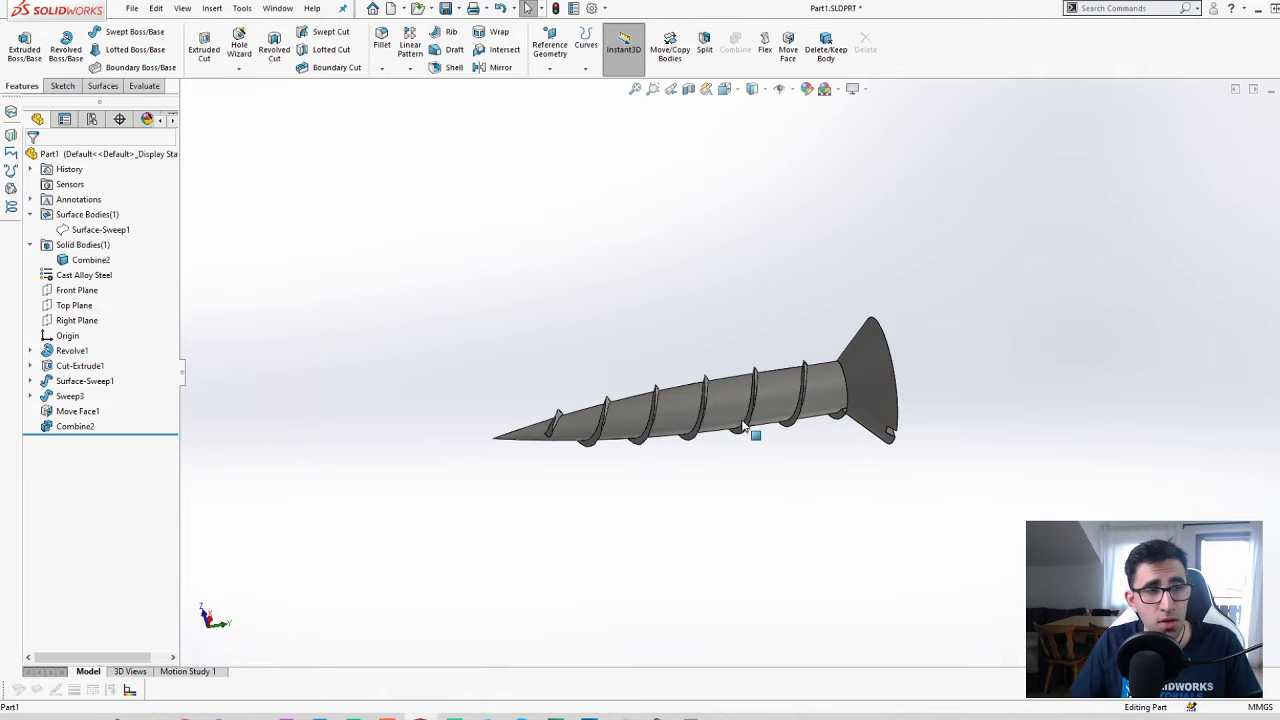
- Create a new part document and start a sketch on the Front Plane
key(ctrl+n)
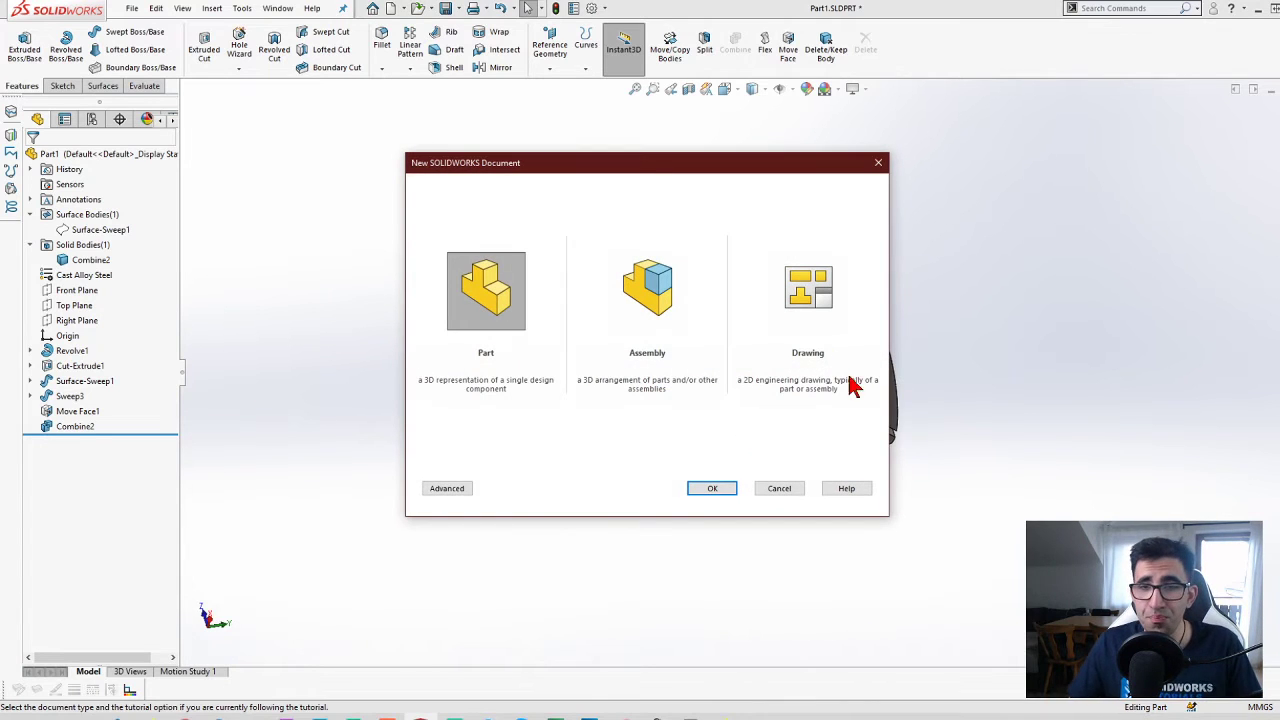
click(711, 488)
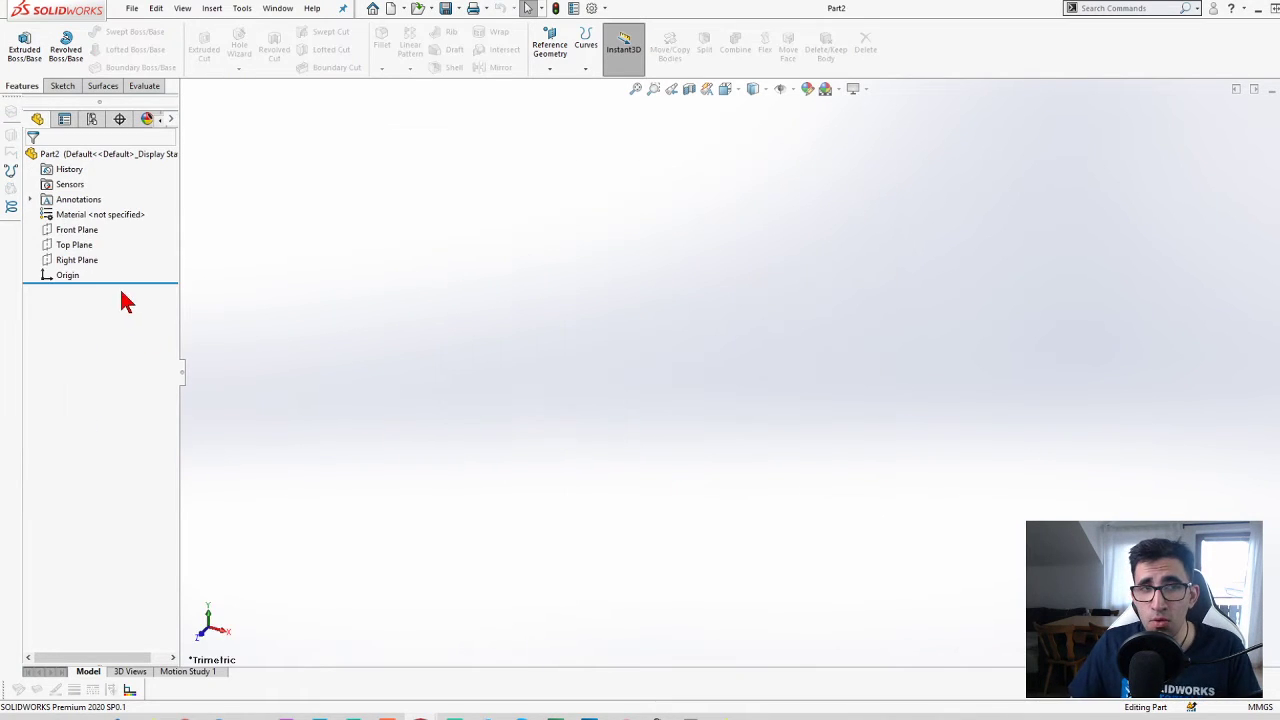
click(84, 230)
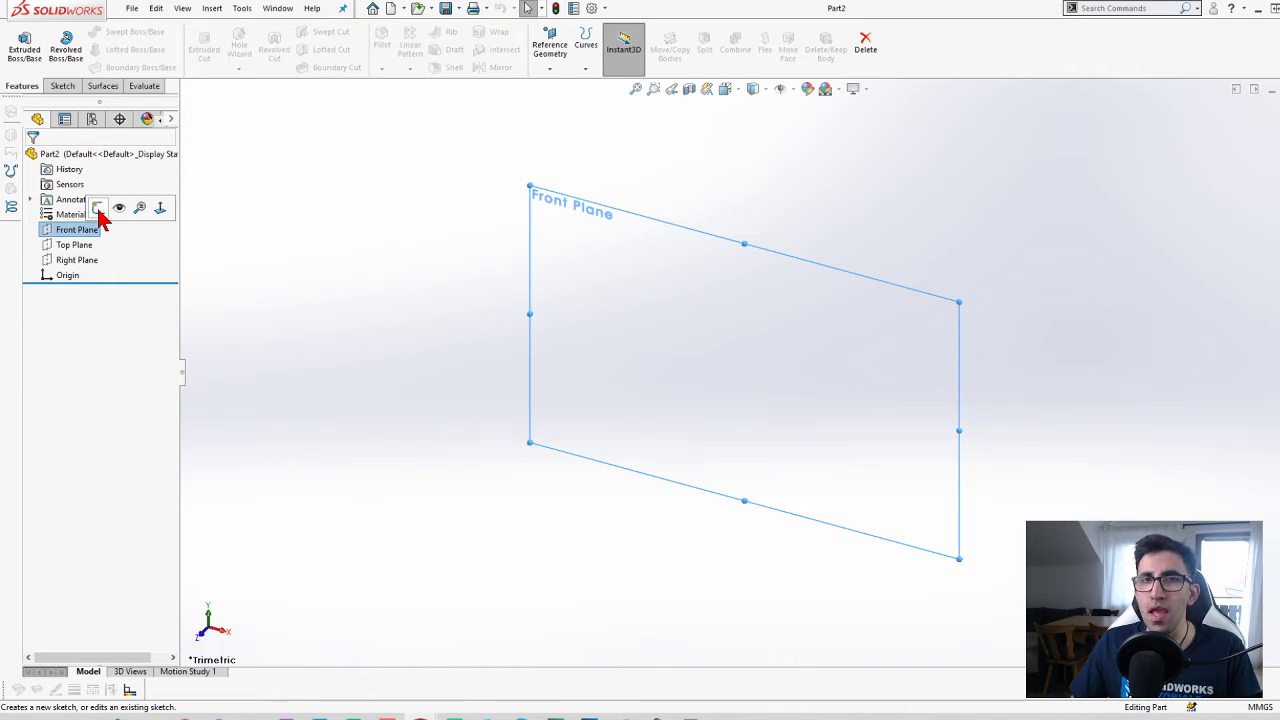
click(98, 210)
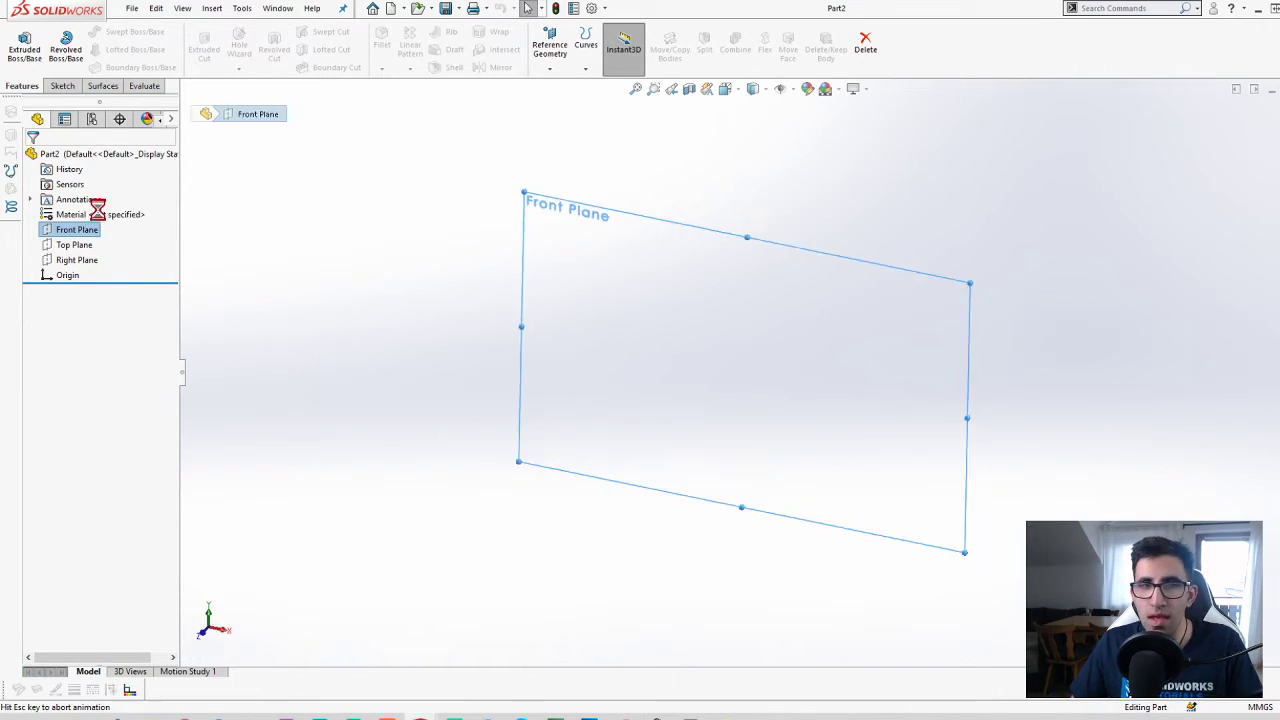
- Sketch a center rectangle about 70 mm wide and 78 mm high, centered on the origin
click(92, 52)
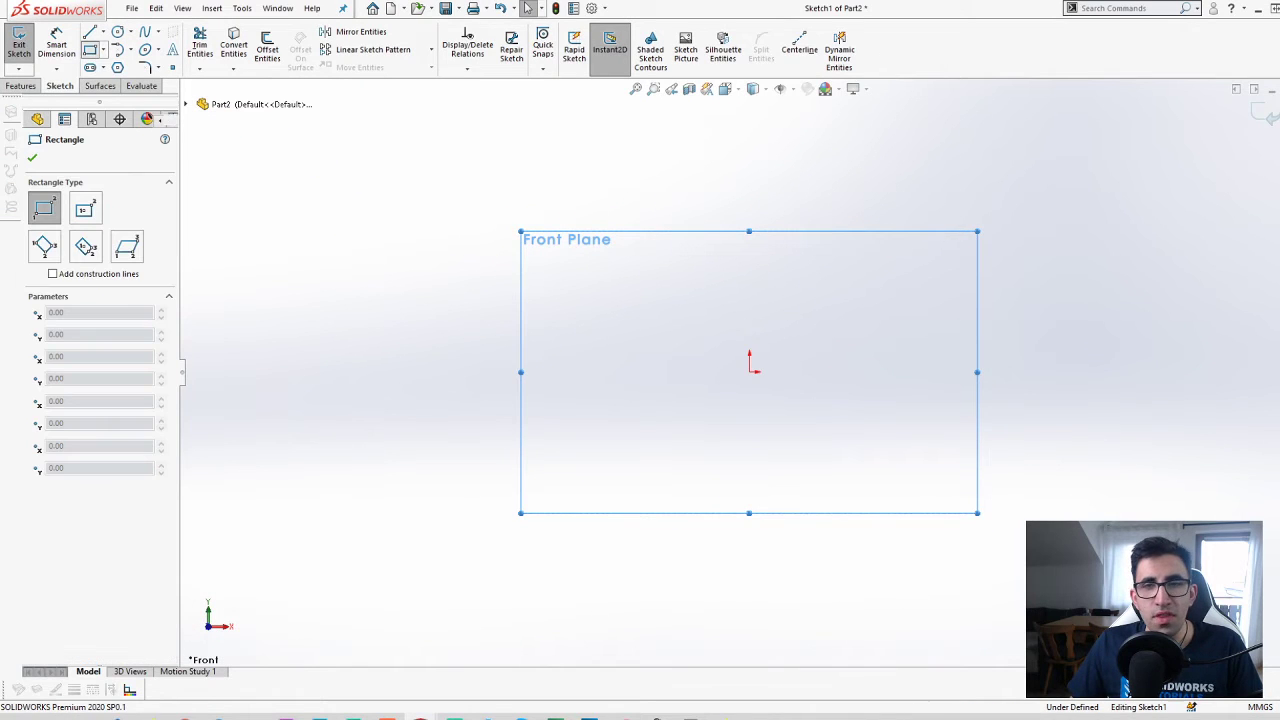
click(85, 208)
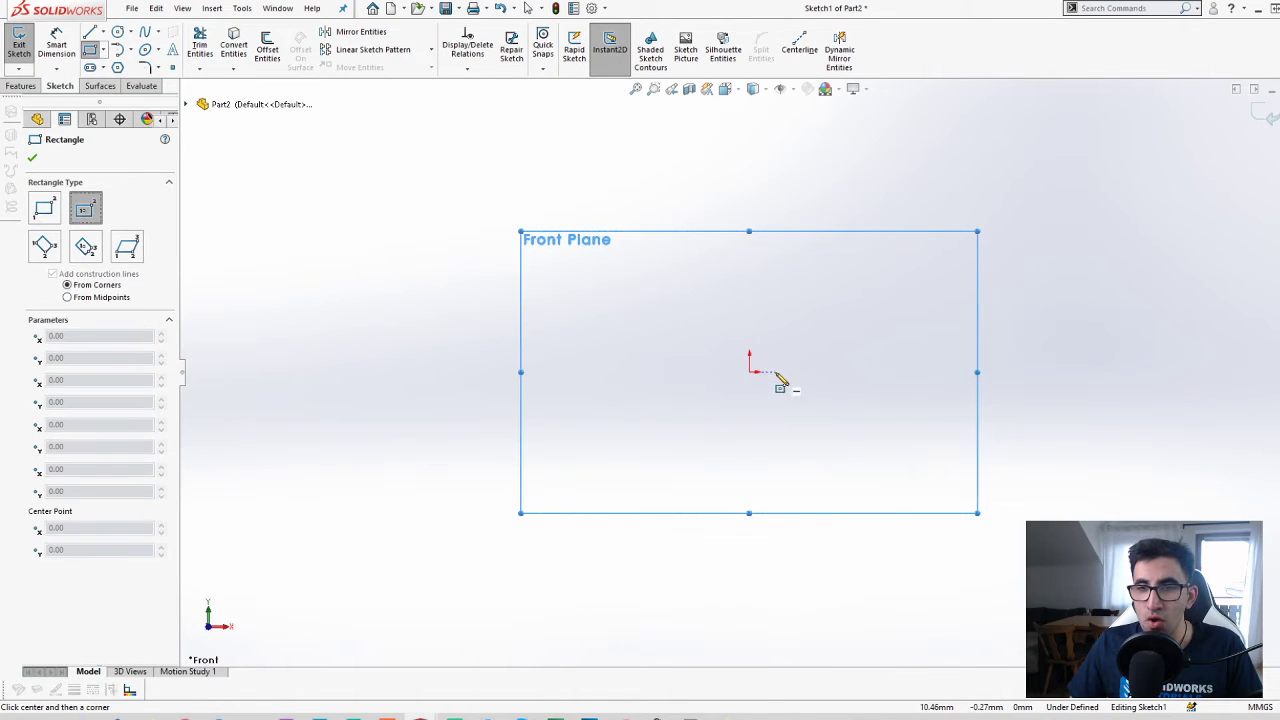
click(750, 370)
click(838, 272)
key(Escape)
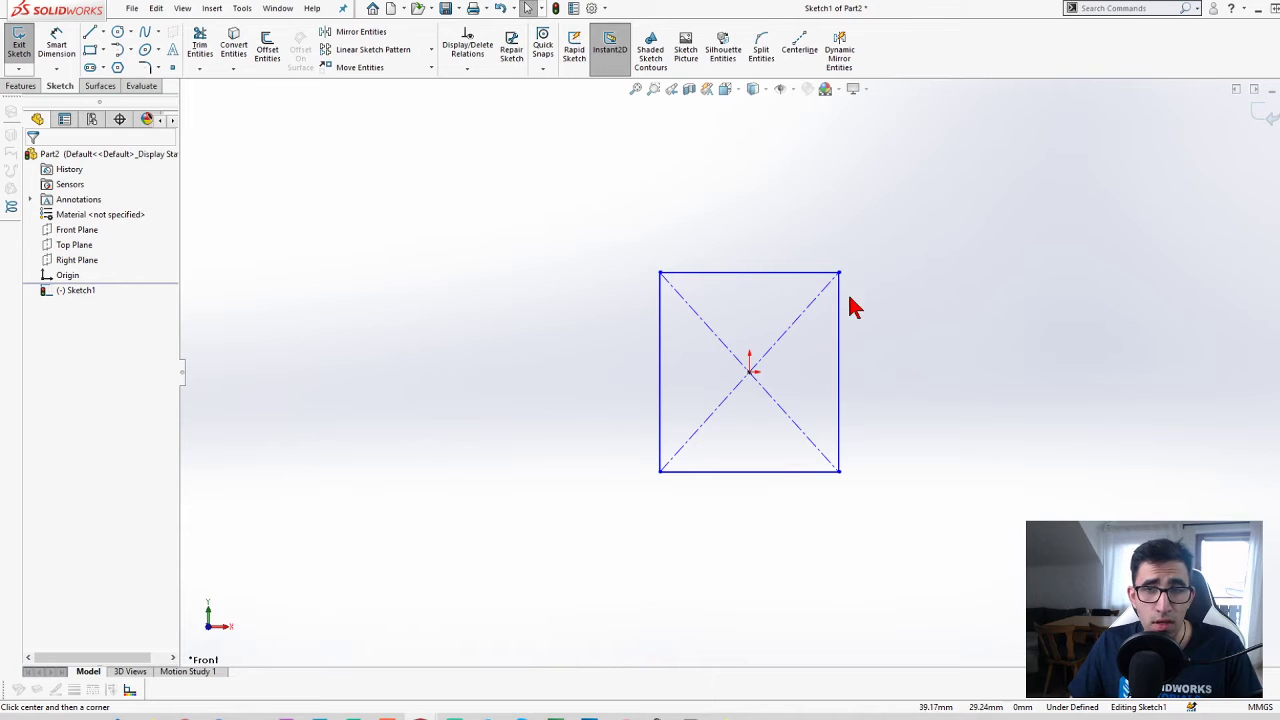
- Make two adjacent sides of the rectangle equal with an Equal relation
click(840, 314)
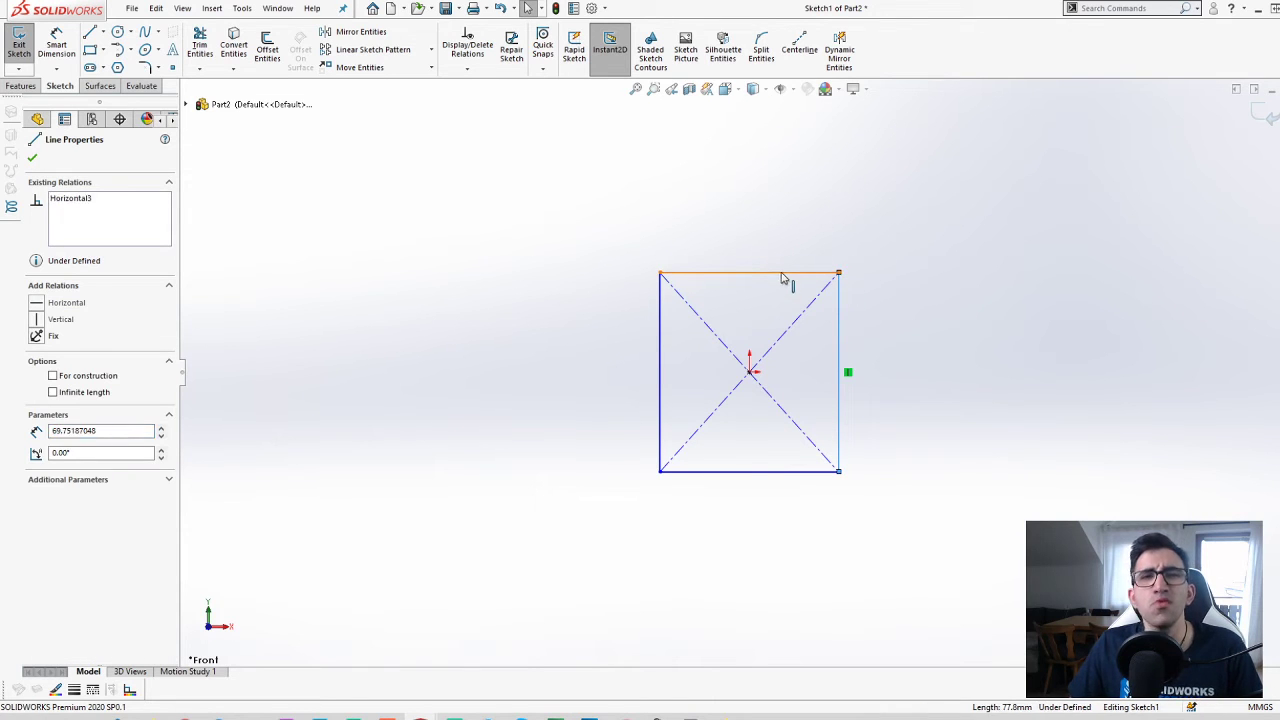
ctrl+click(786, 277)
click(42, 464)
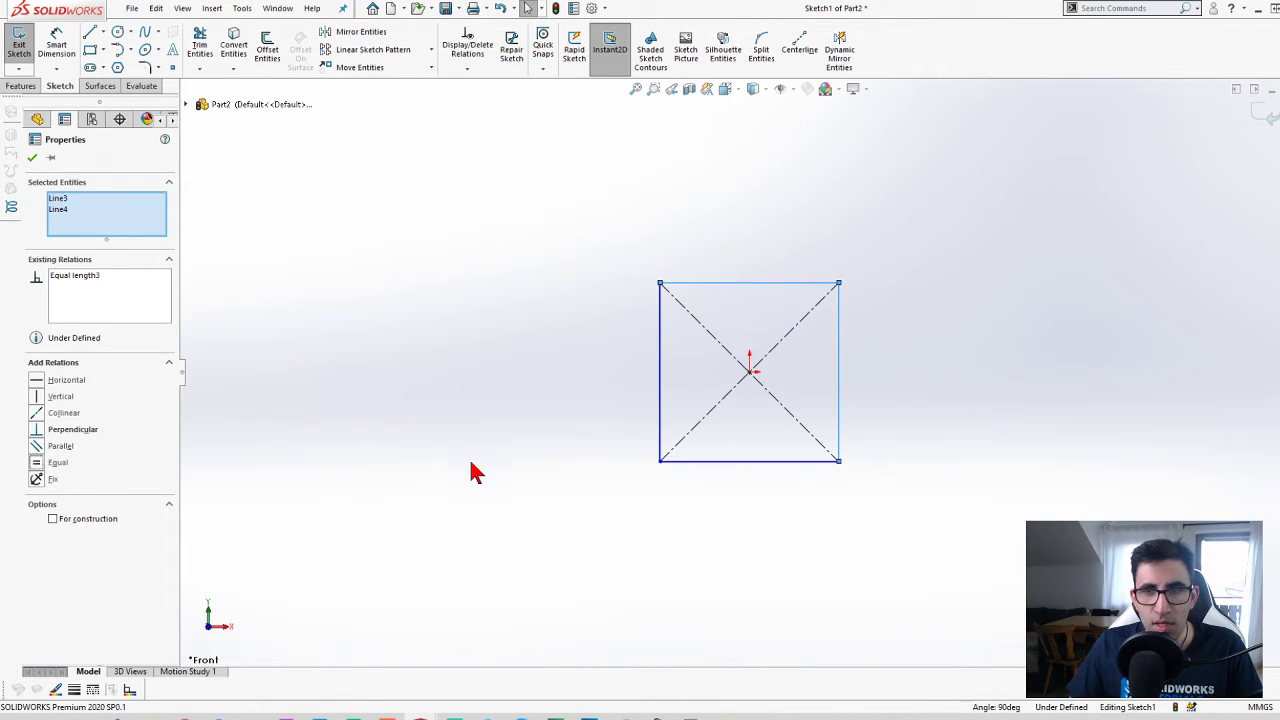
key(Escape)
- Extrude the square profile 619 mm into a long bar using the Mid Plane end condition
click(35, 86)
click(24, 45)
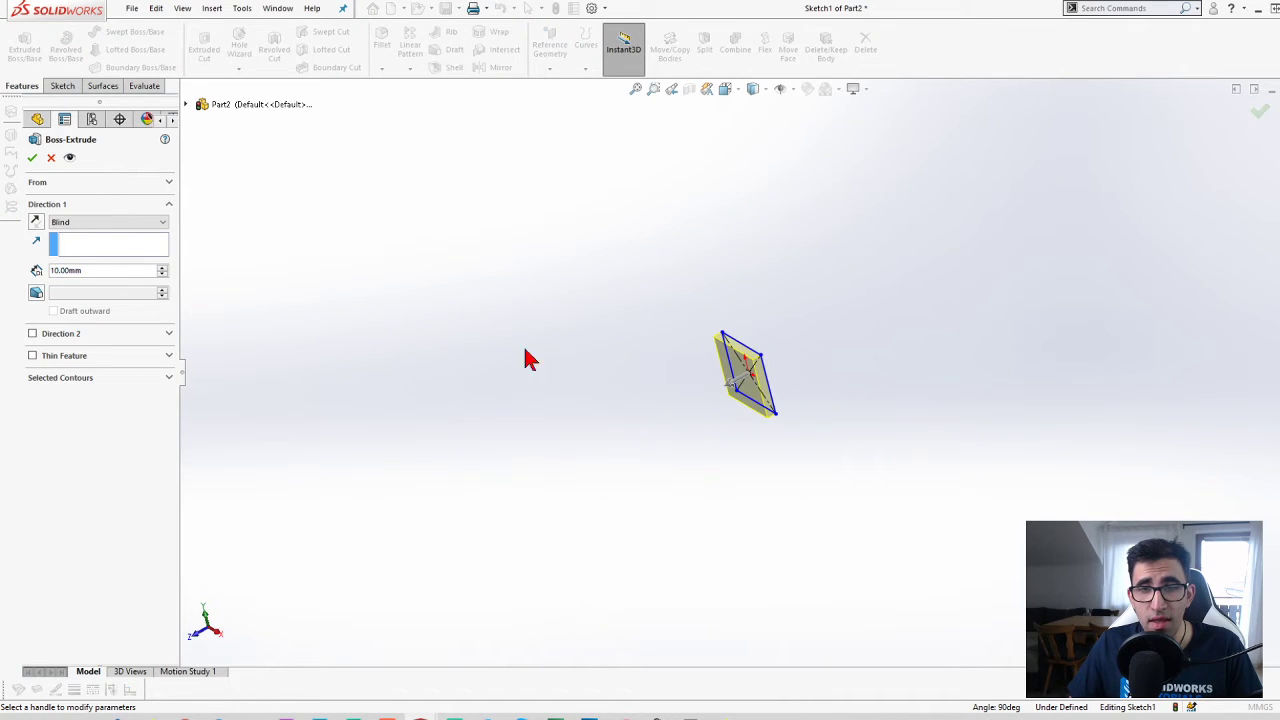
click(80, 223)
click(88, 280)
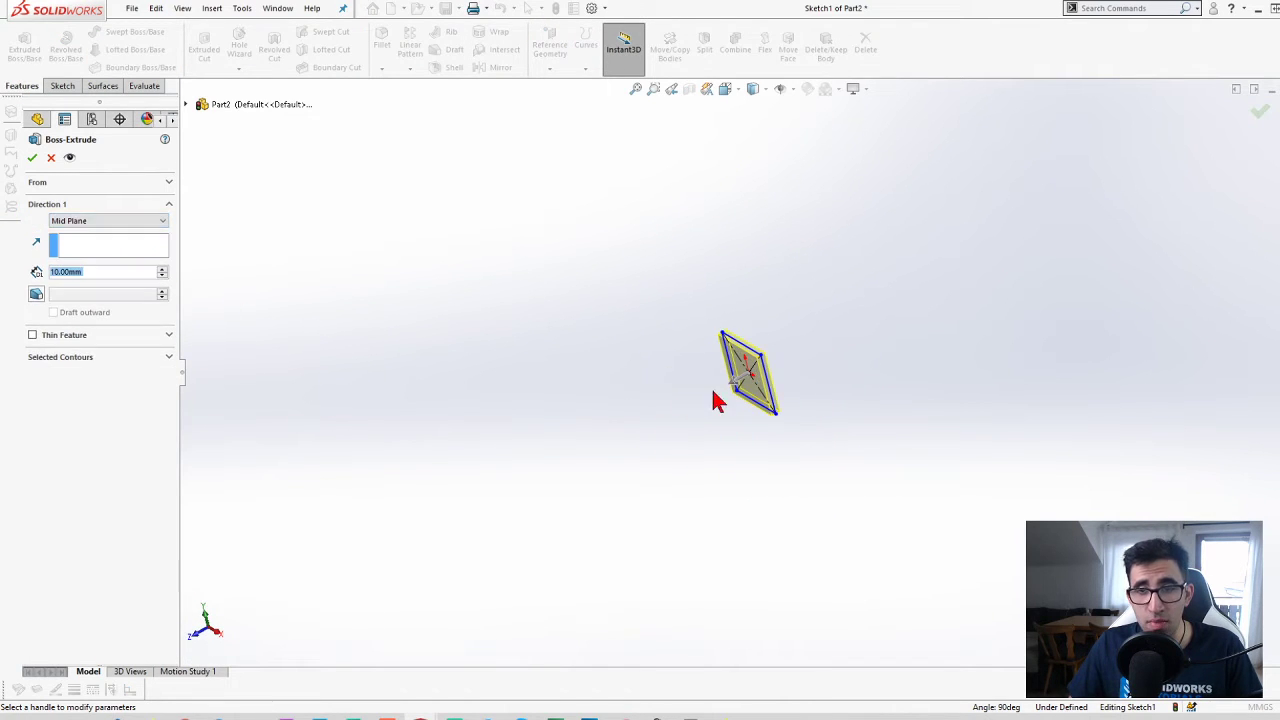
drag(745, 390, 485, 515)
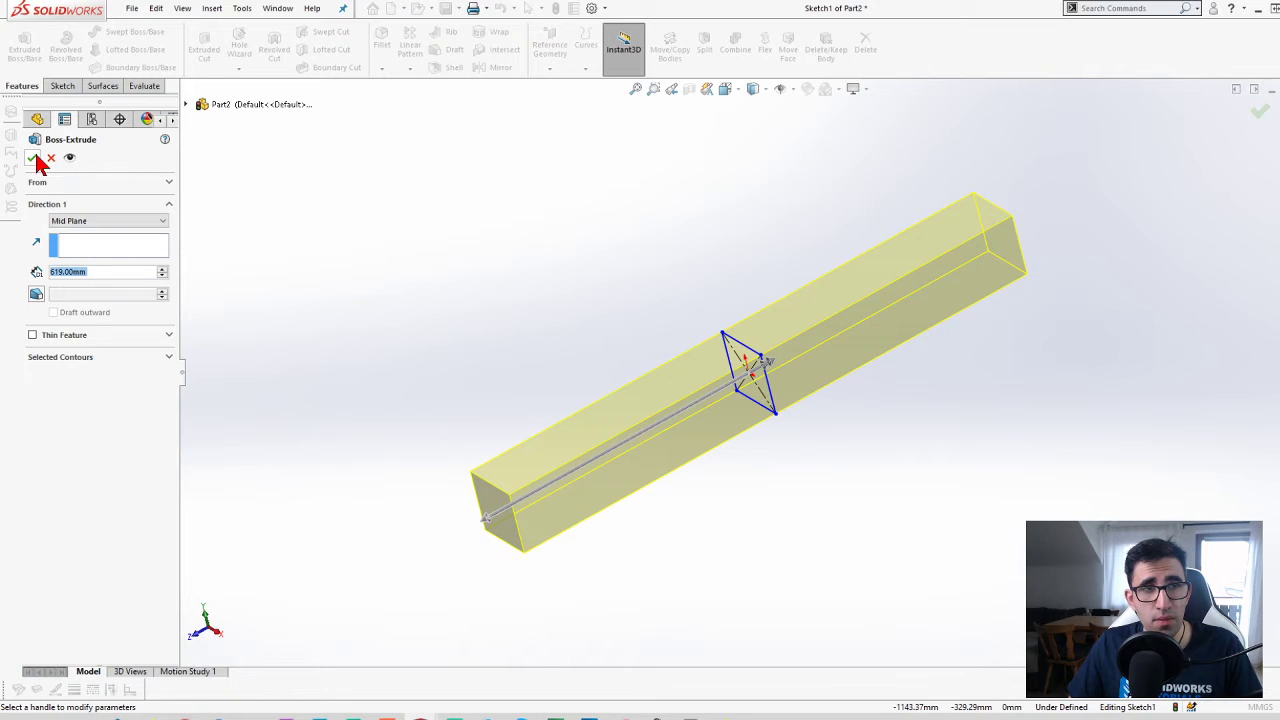
click(33, 158)
- Sketch a line on the Top Plane along the bar's length, joining the midpoints of its two short end edges
click(78, 265)
click(89, 246)
key(space)
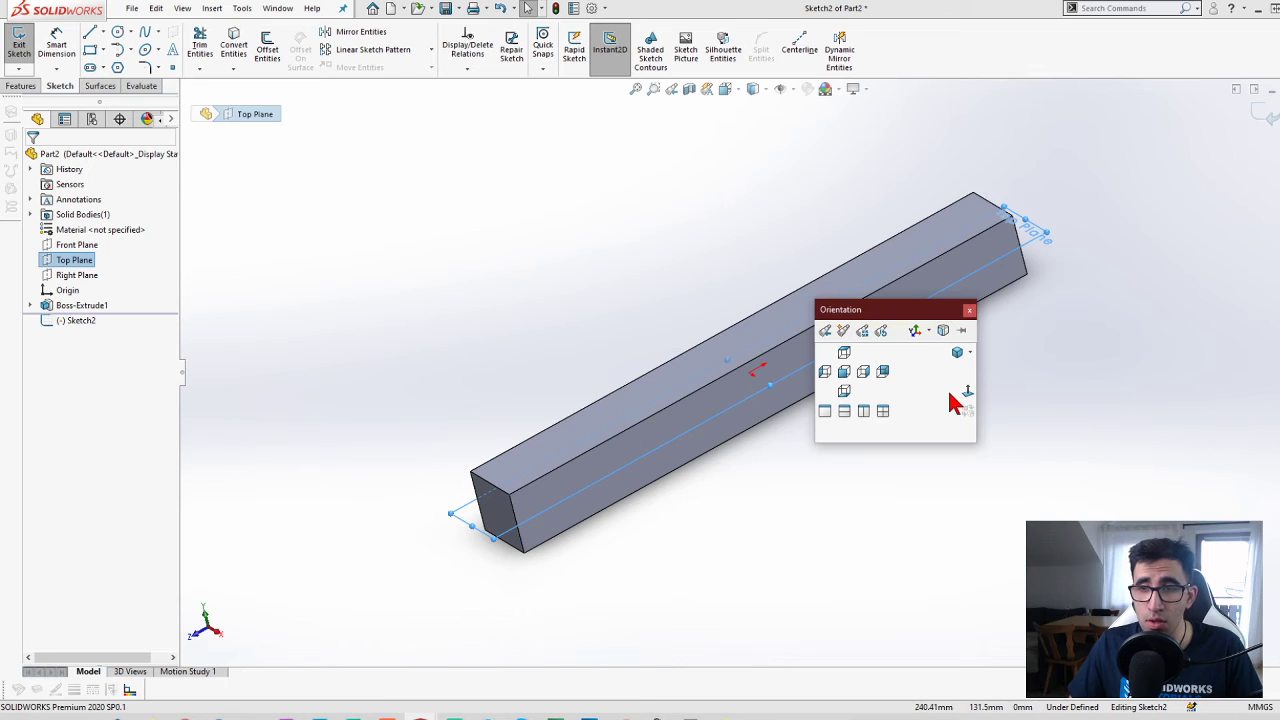
click(968, 392)
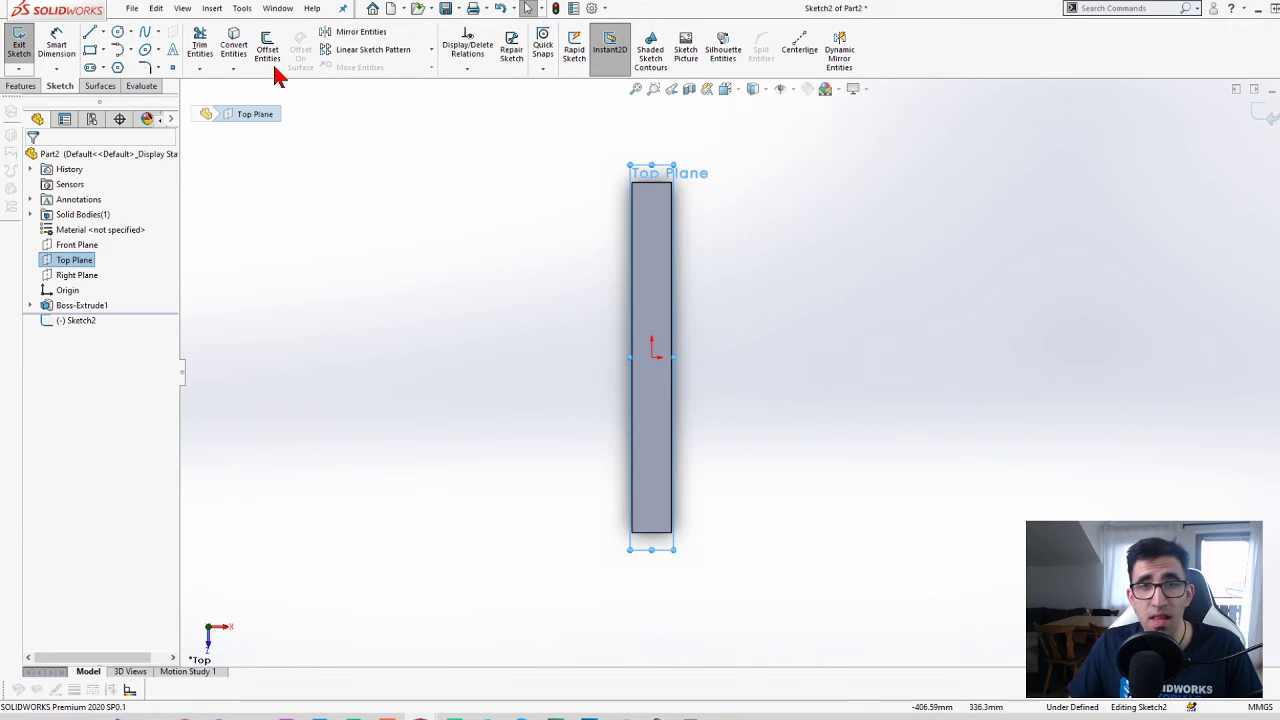
click(90, 32)
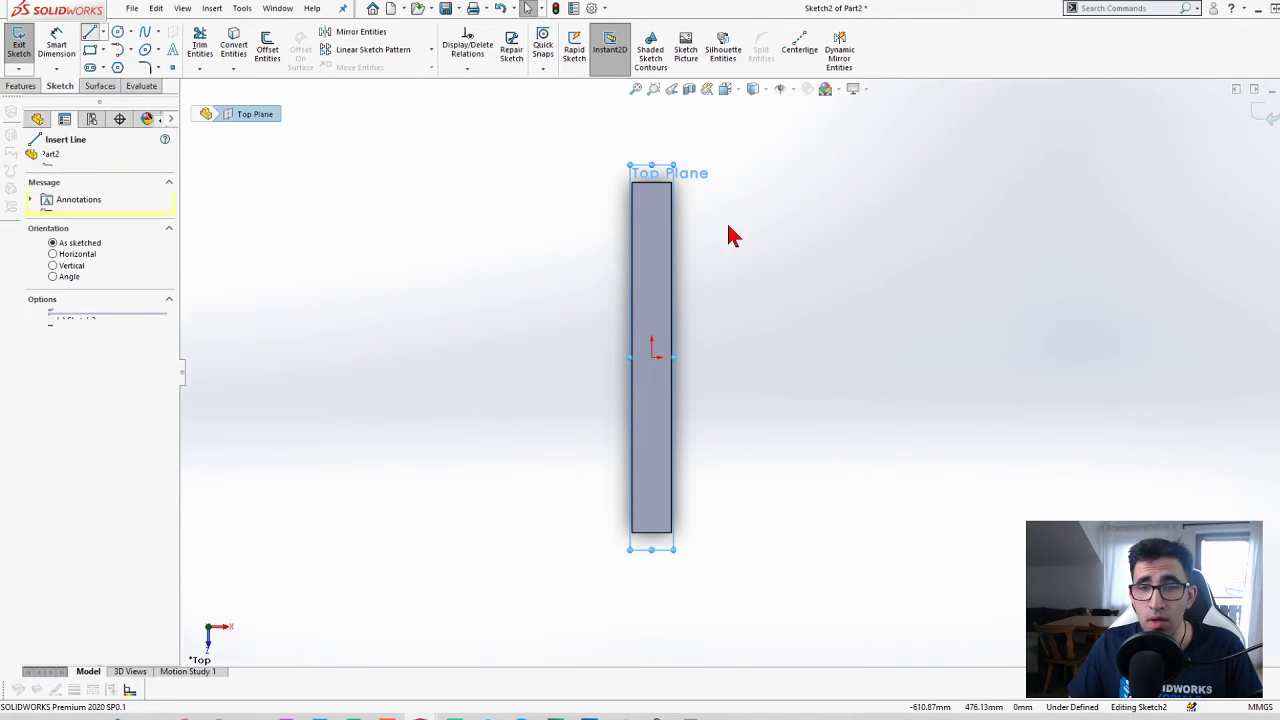
click(652, 183)
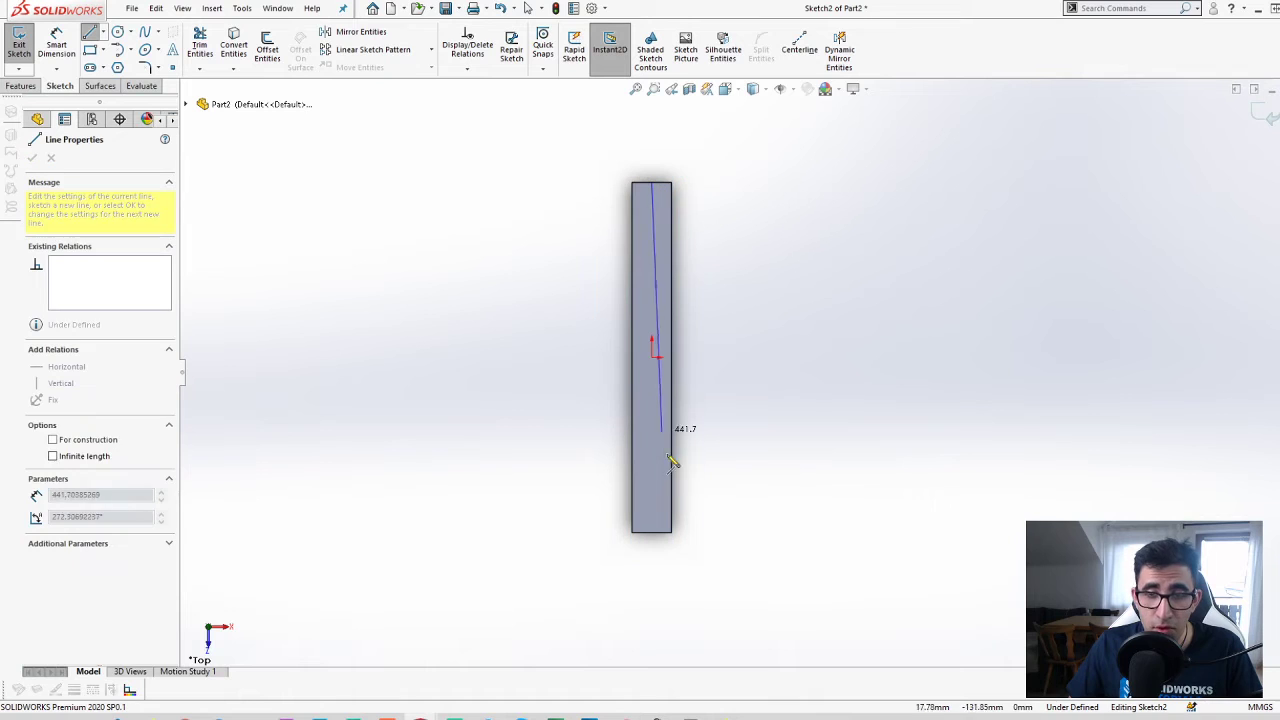
click(652, 532)
key(Escape)
key(l)
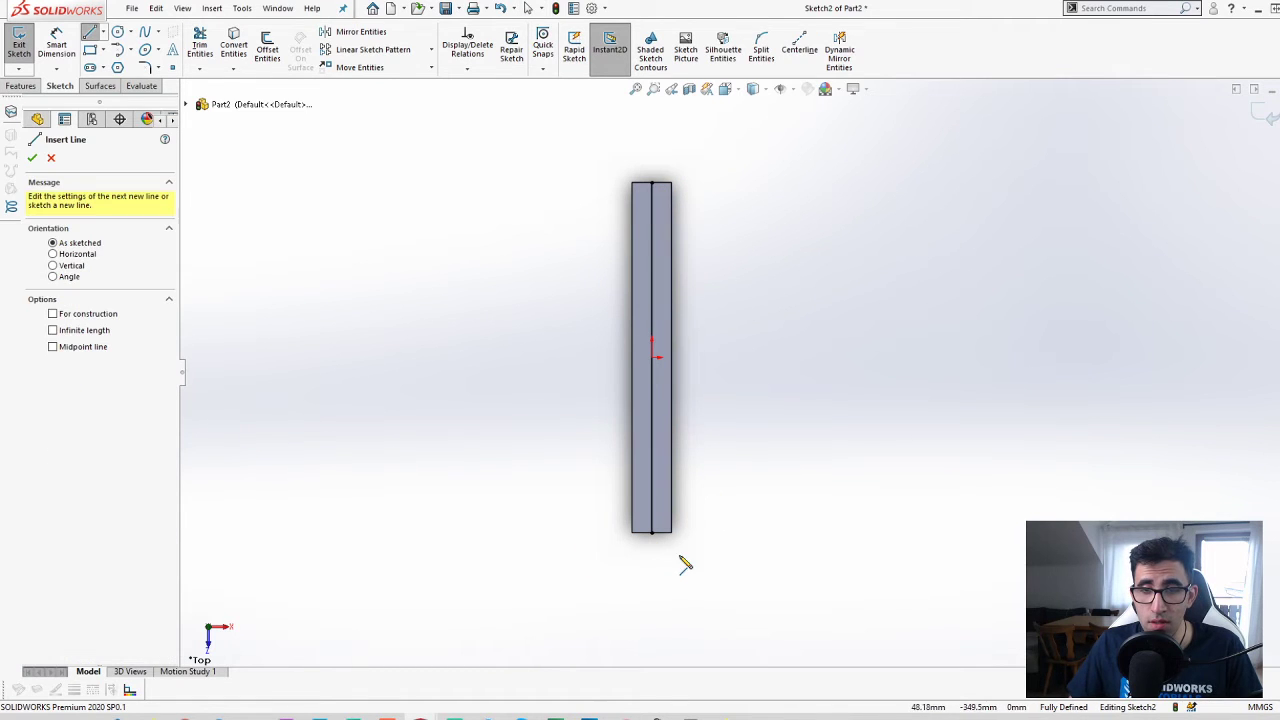
click(652, 533)
click(710, 533)
key(Escape)
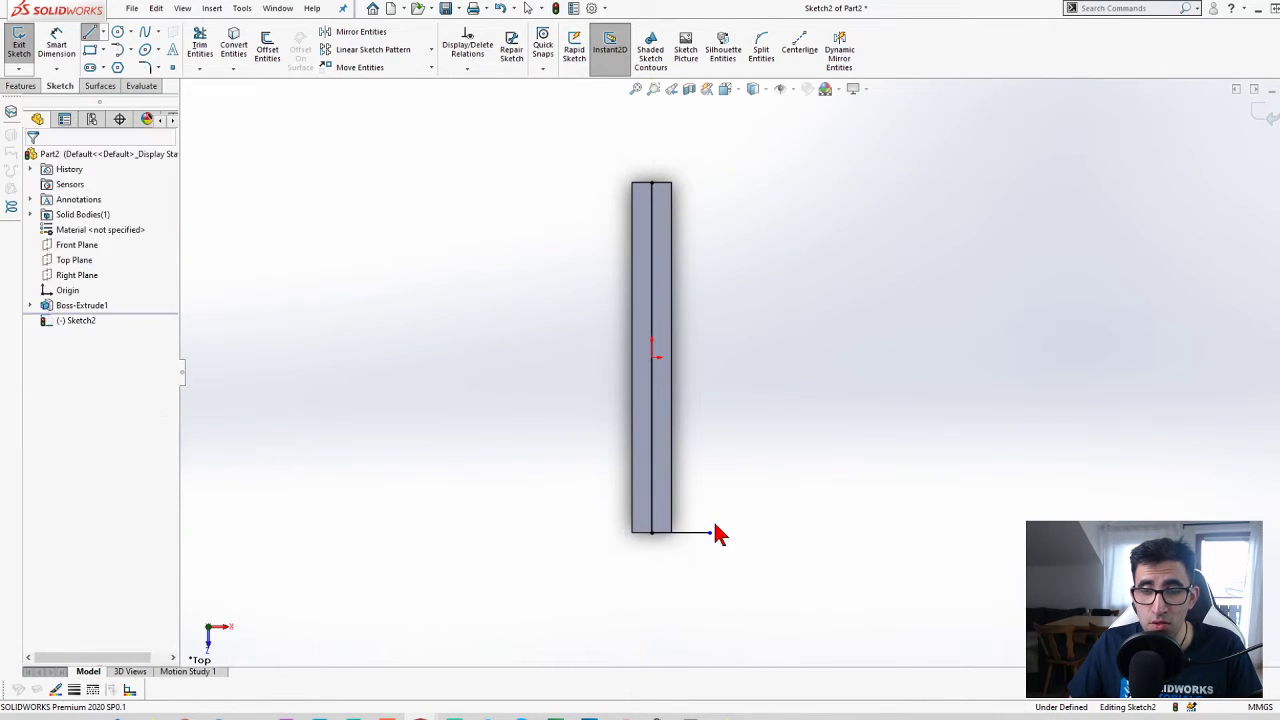
scroll(671, 474, down, 2)
click(1251, 109)
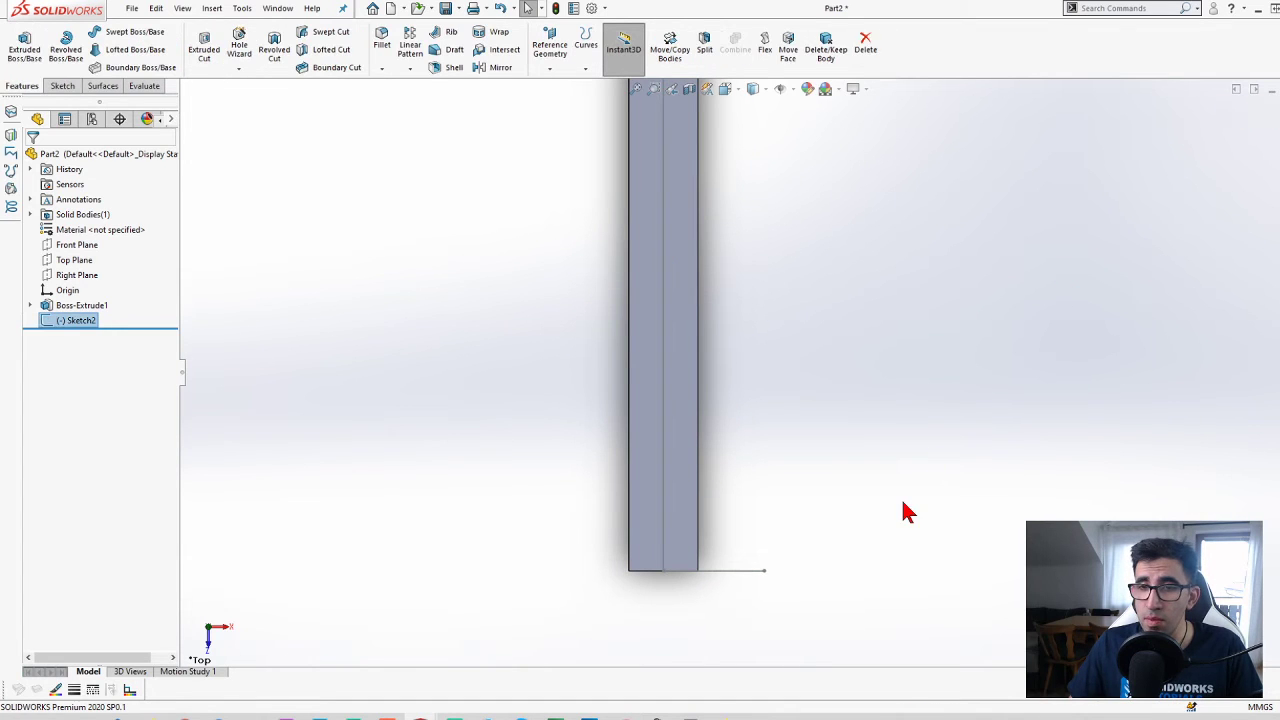
double_click(713, 571)
click(713, 571)
key(Delete)
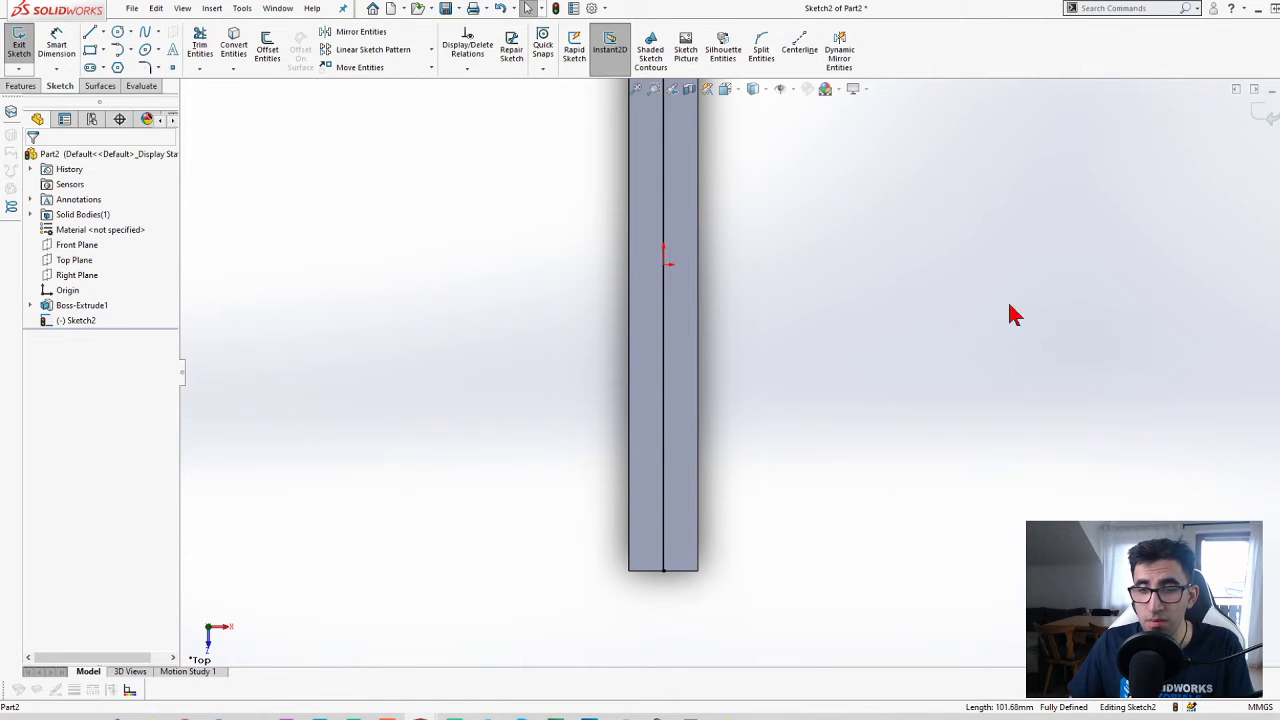
- Finish the path sketch and, in a separate Top Plane sketch, draw a horizontal line from the path's end outward past the bar's side
click(1262, 112)
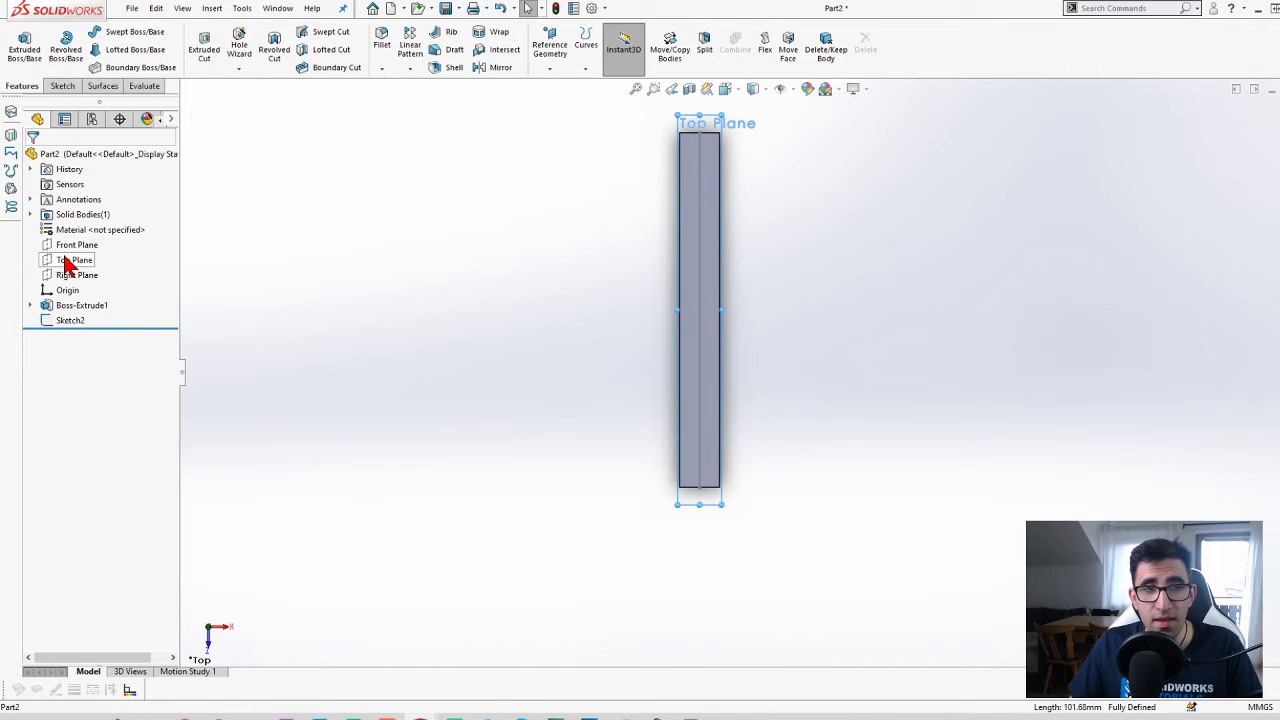
click(70, 260)
click(64, 238)
key(l)
click(700, 488)
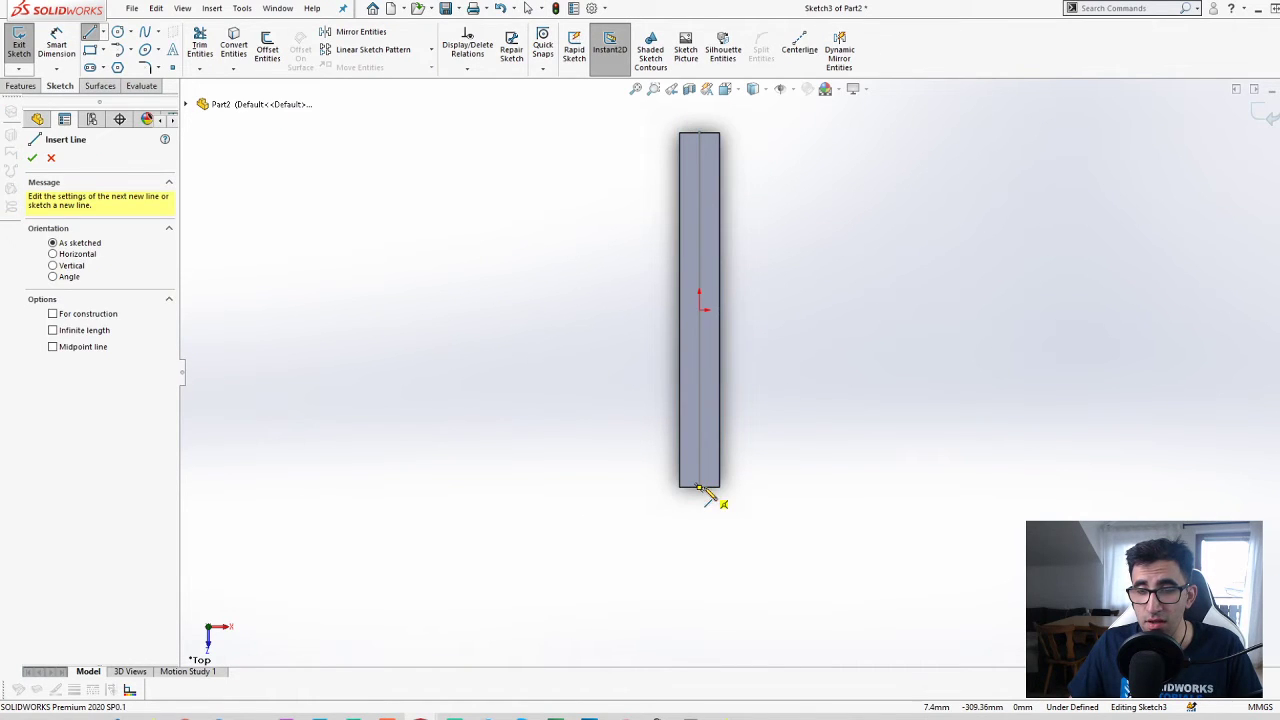
key(Escape)
key(l)
click(700, 488)
click(778, 488)
key(Escape)
click(1262, 118)
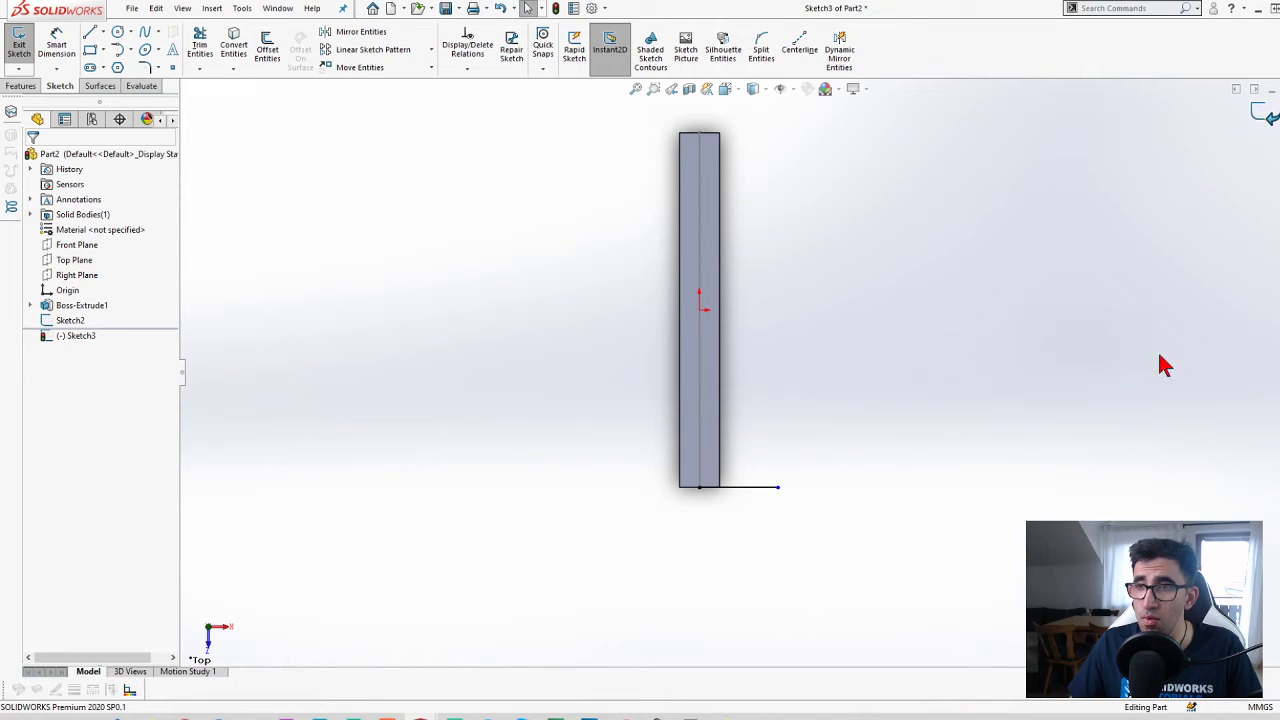
- Start a Swept Surface with the short horizontal line as profile and the lengthwise line along the bar as path
click(101, 86)
click(101, 52)
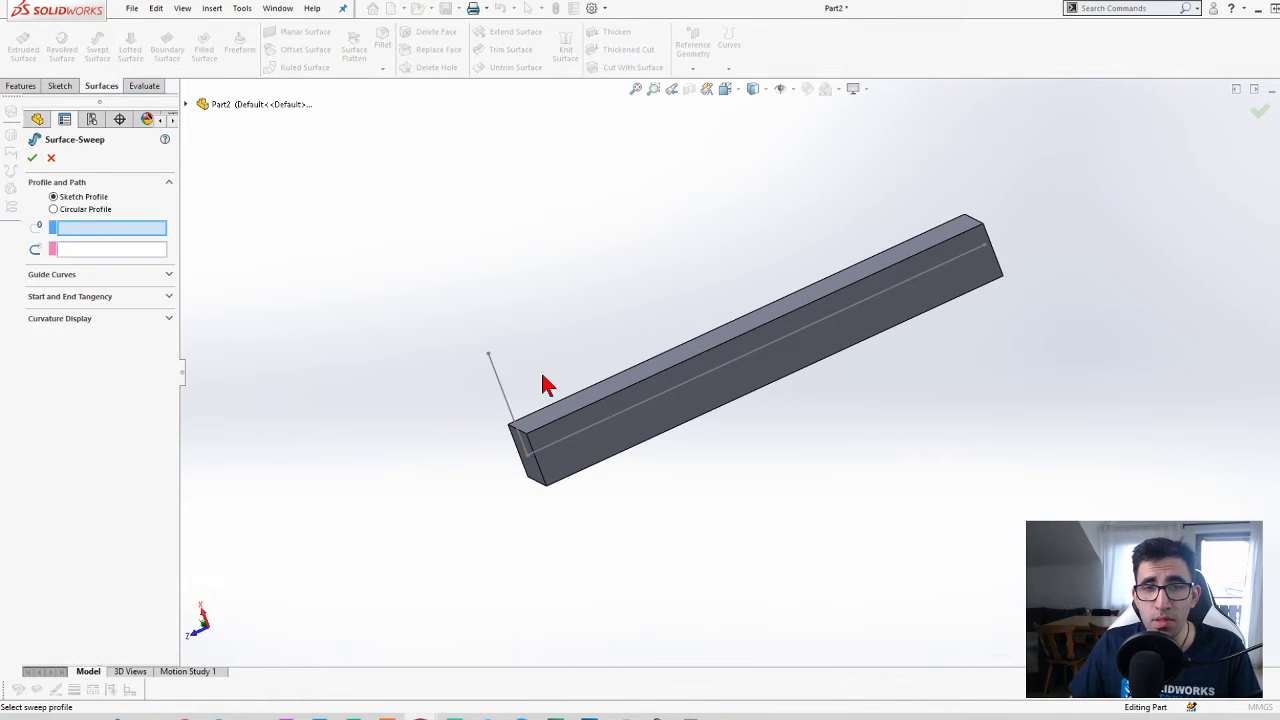
click(493, 368)
click(626, 414)
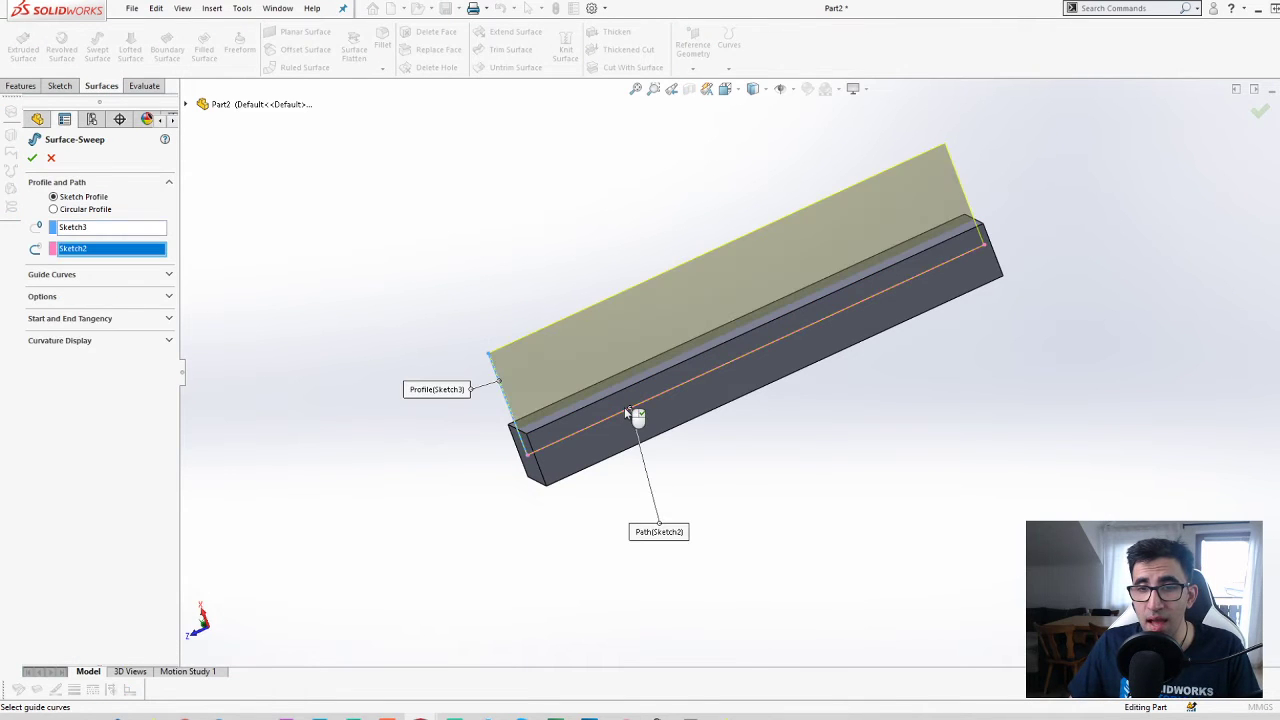
- Twist the surface sweep by a specified value of 5 revolutions along the path and create it
click(55, 300)
click(95, 355)
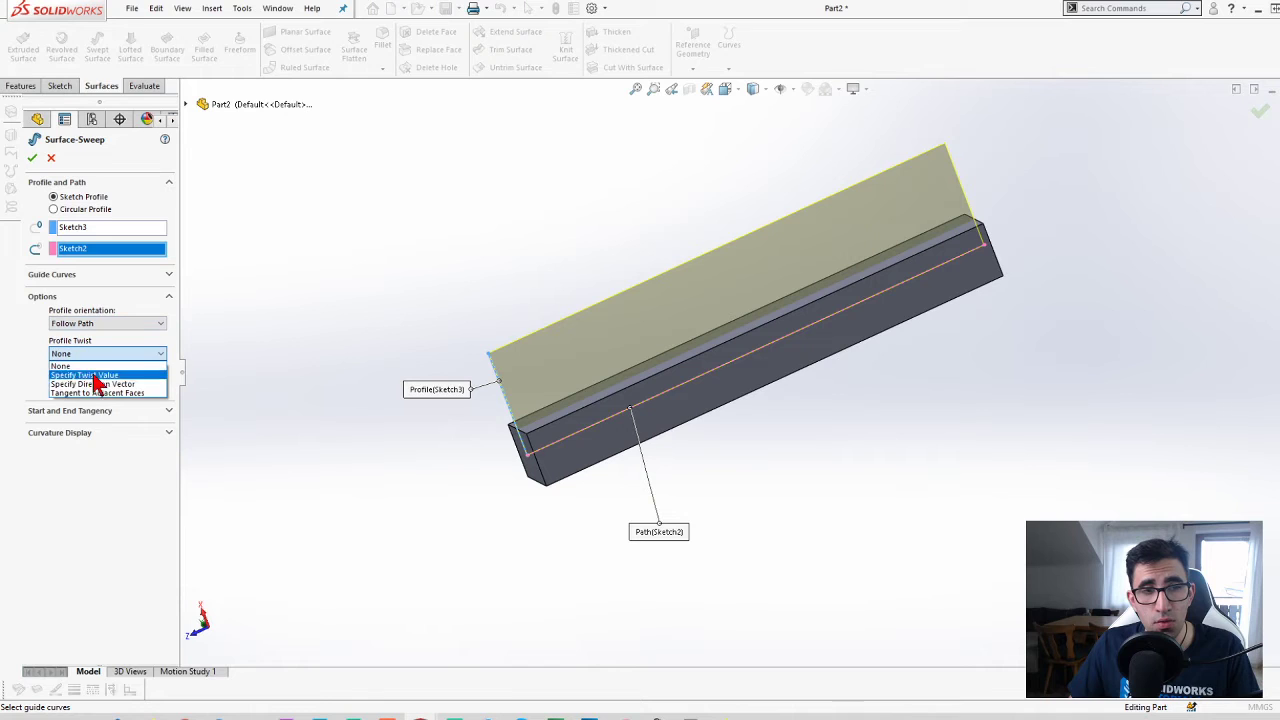
click(102, 376)
click(94, 362)
click(97, 397)
click(160, 388)
click(160, 388)
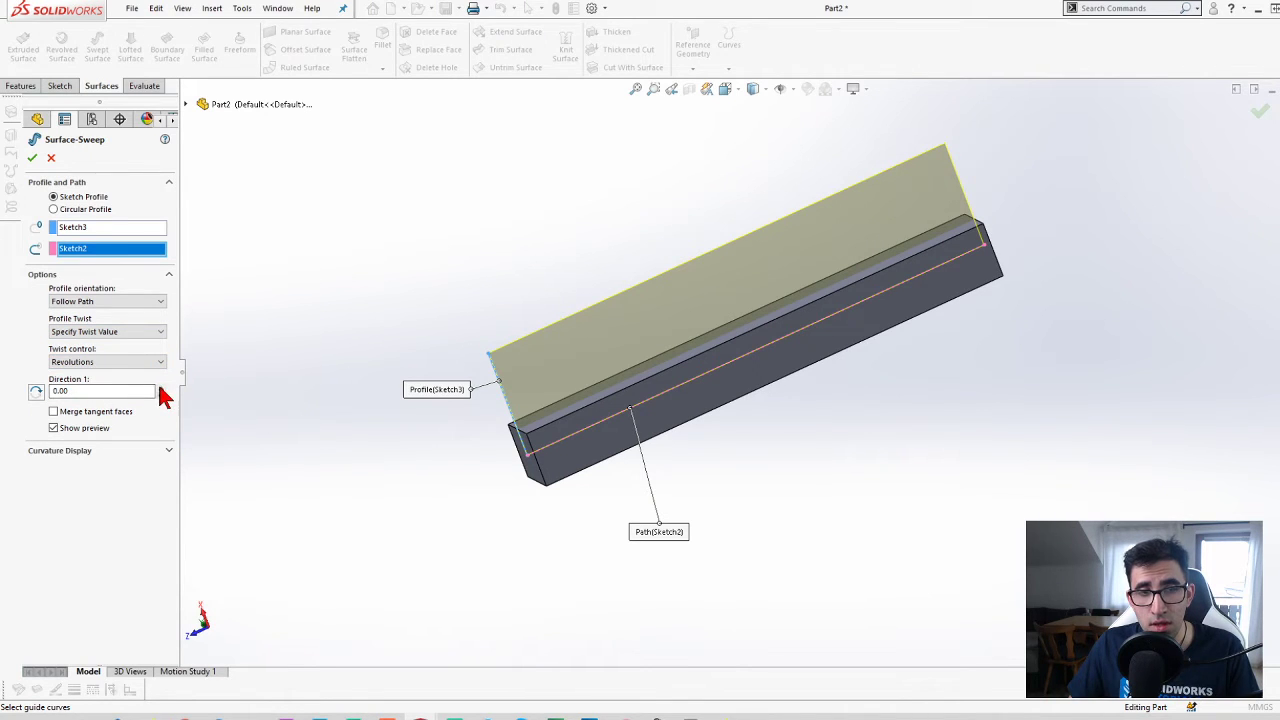
click(160, 388)
click(160, 388)
click(160, 388)
click(33, 160)
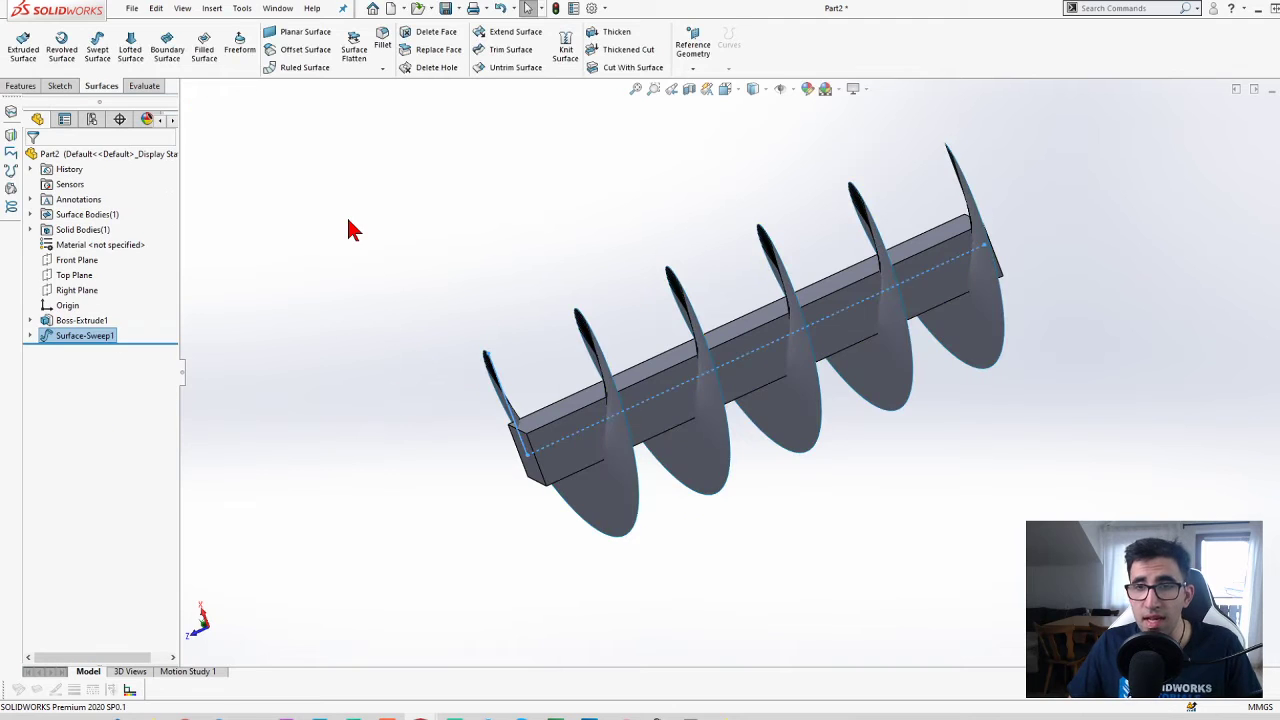
- Create a 3D sketch of the Intersection Curve between the twisted surface and the bar's four long side faces
click(54, 86)
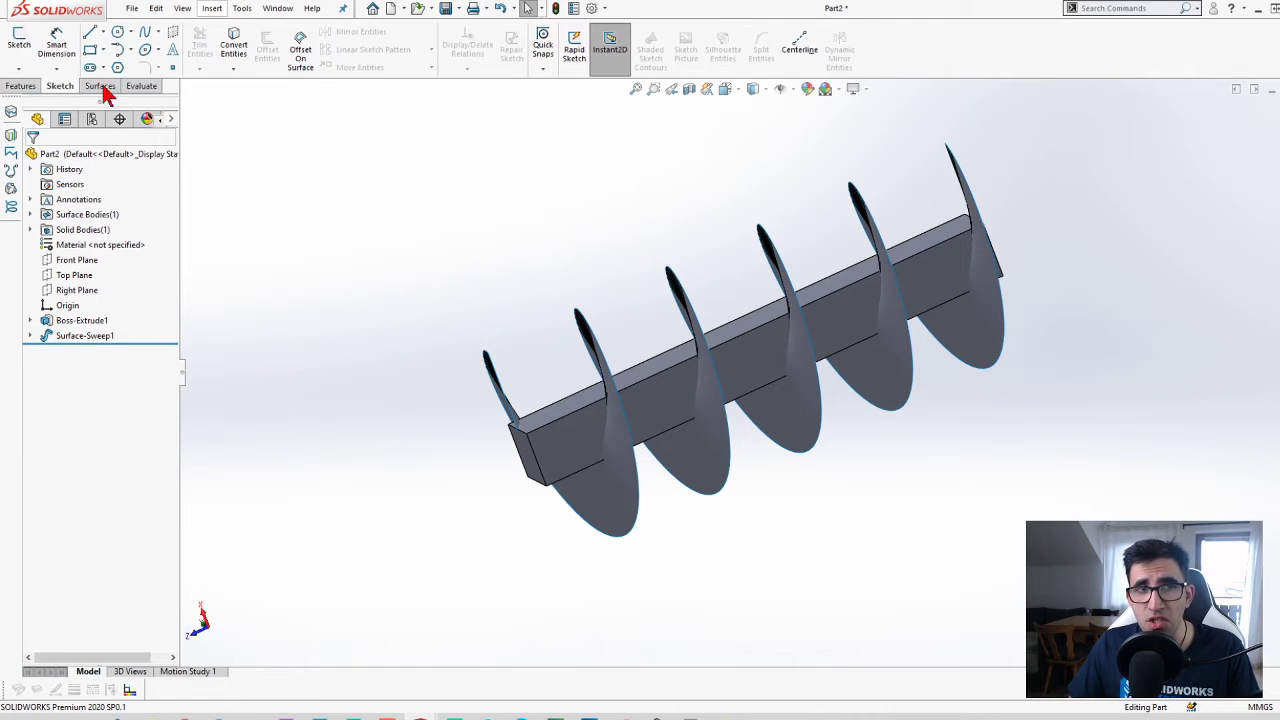
click(233, 68)
click(240, 88)
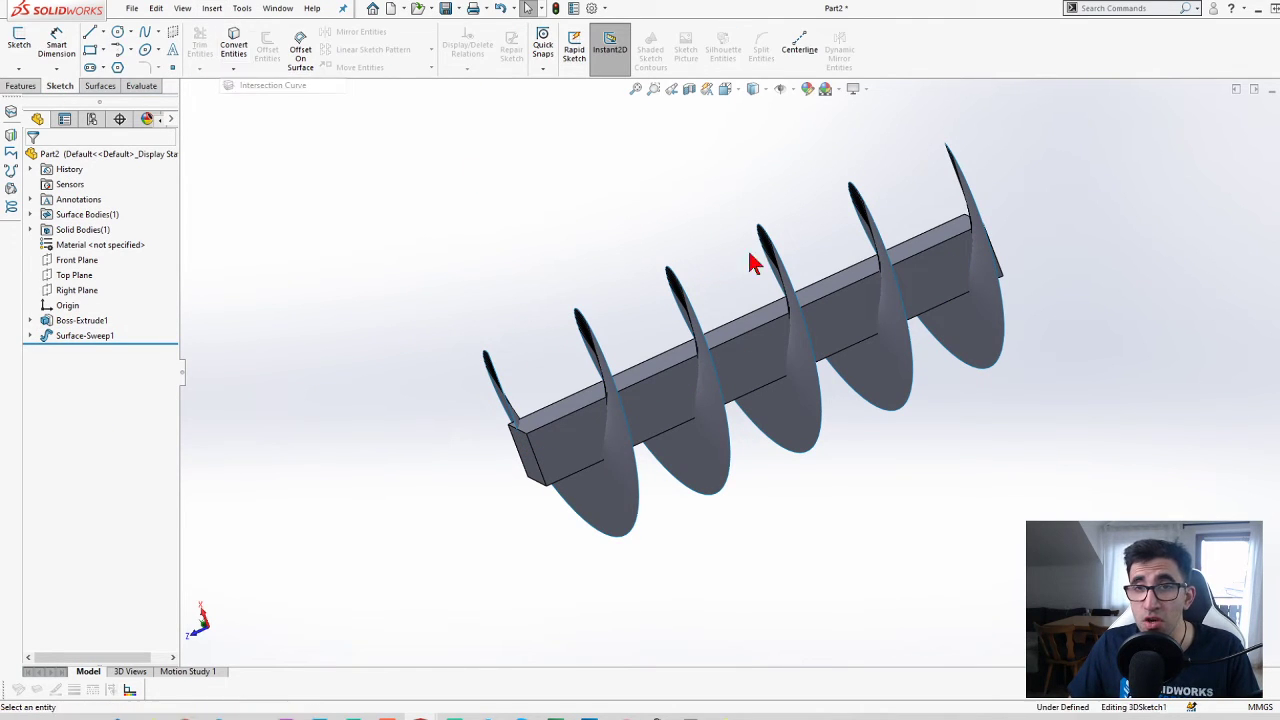
click(777, 366)
middle_drag(777, 366, 683, 264)
click(768, 320)
click(779, 354)
click(638, 301)
middle_drag(638, 301, 905, 360)
click(928, 348)
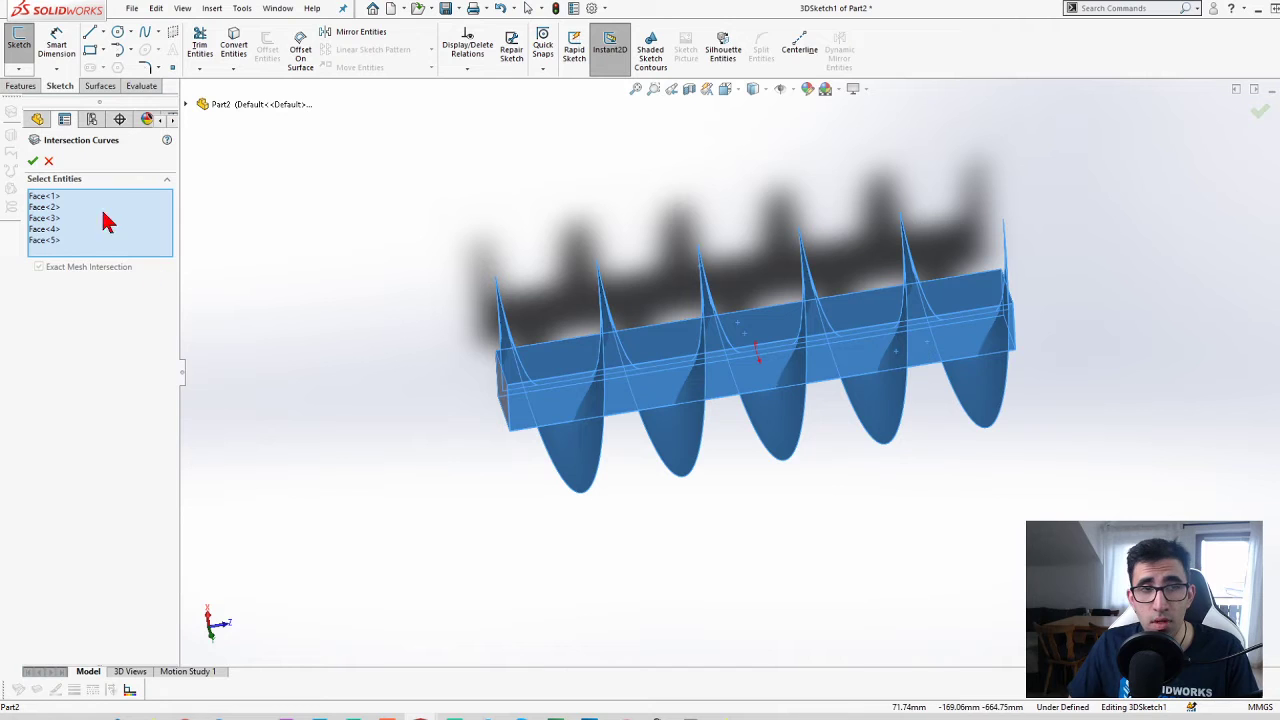
click(33, 160)
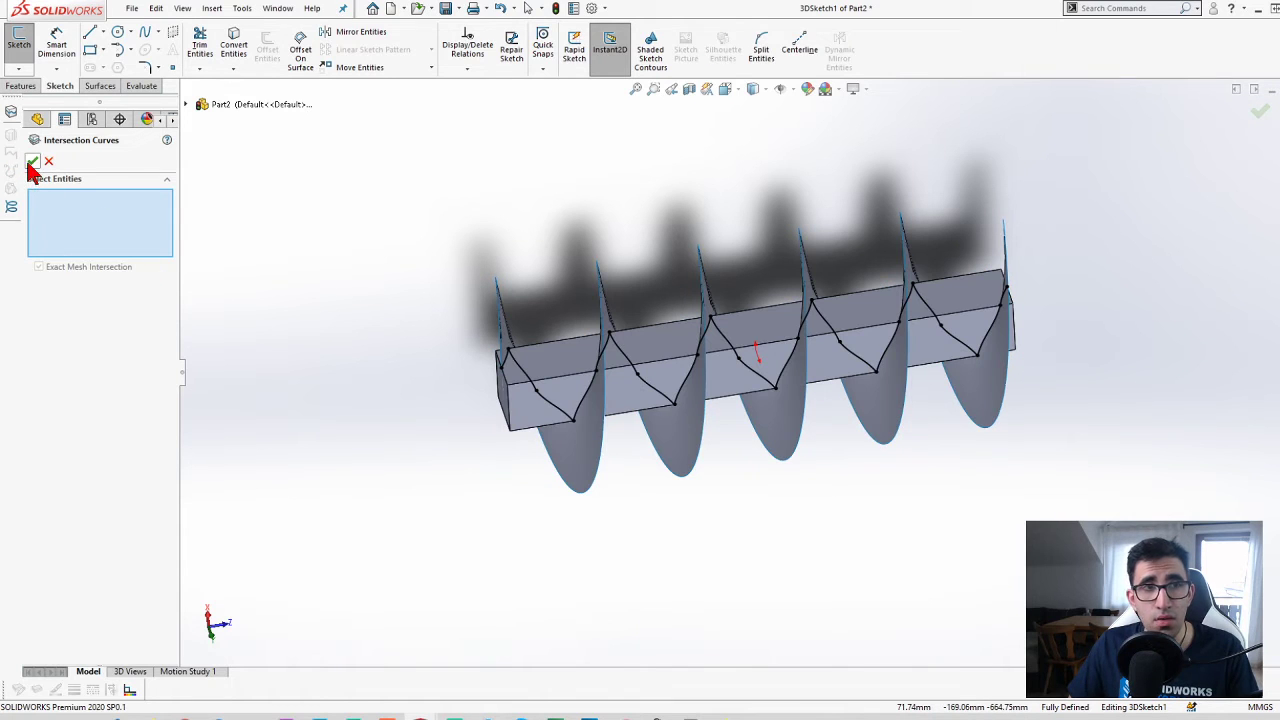
click(33, 160)
click(1259, 111)
- Hide the twisted surface body and the square bar so only the 3D intersection curve is displayed
middle_drag(1060, 270, 866, 240)
key(Tab)
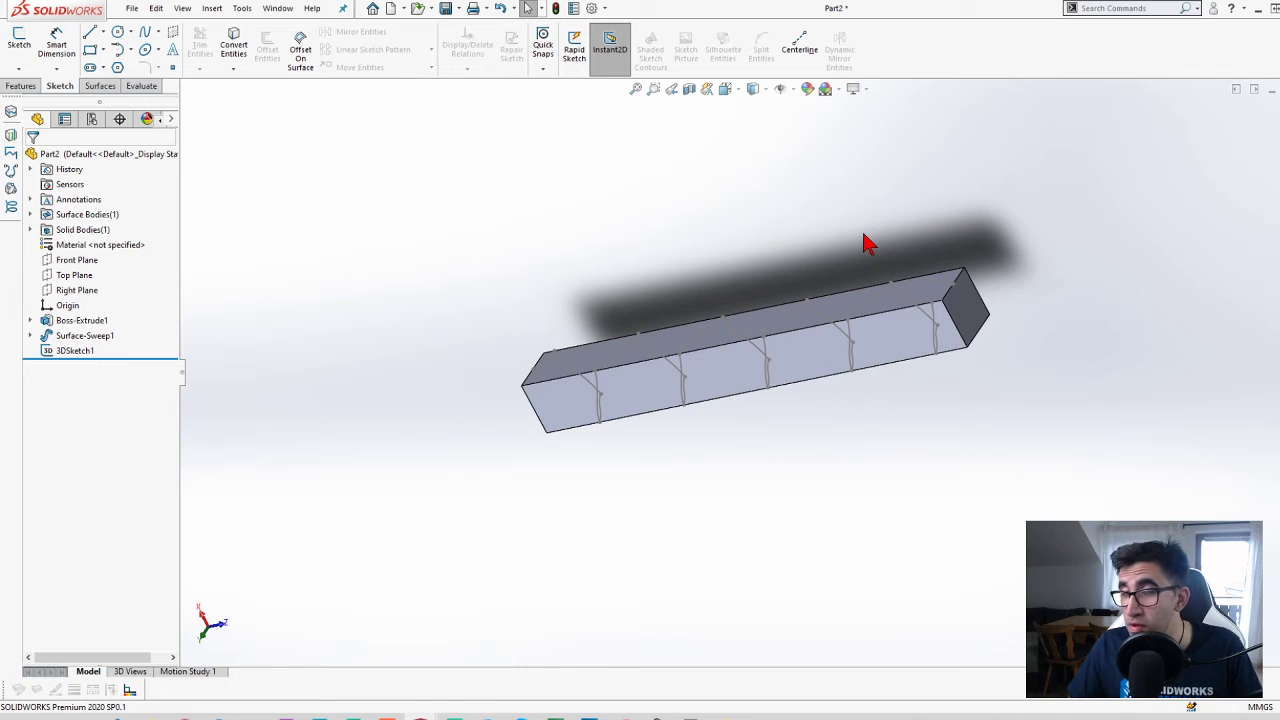
mouse_move(894, 331)
middle_down()
mouse_move(777, 449)
mouse_move(785, 372)
mouse_move(826, 457)
mouse_move(885, 386)
mouse_move(869, 340)
mouse_move(865, 355)
mouse_move(808, 372)
mouse_move(866, 466)
mouse_move(837, 480)
mouse_move(851, 360)
mouse_move(749, 429)
mouse_move(798, 252)
middle_up()
key(Tab)
scroll(798, 252, down, 4)
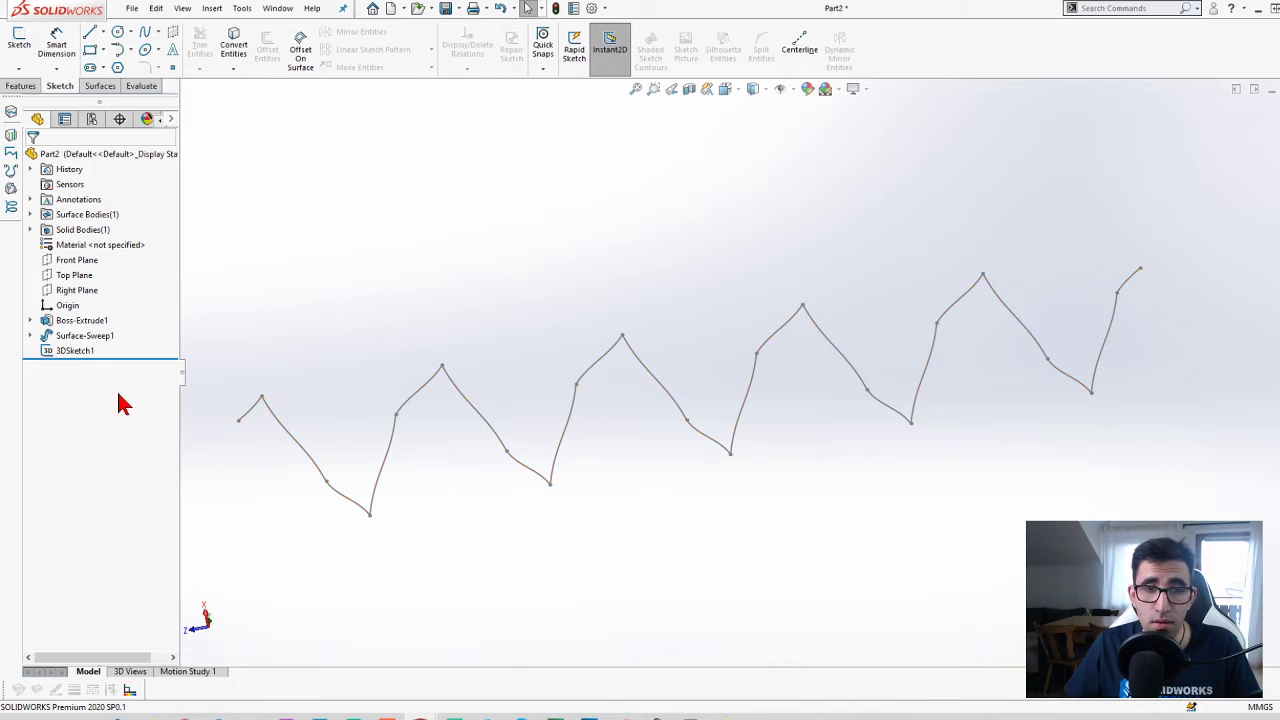
- Sketch a circle about 24 mm in diameter on the Top Plane, centered on the end point of the intersection curve
click(74, 275)
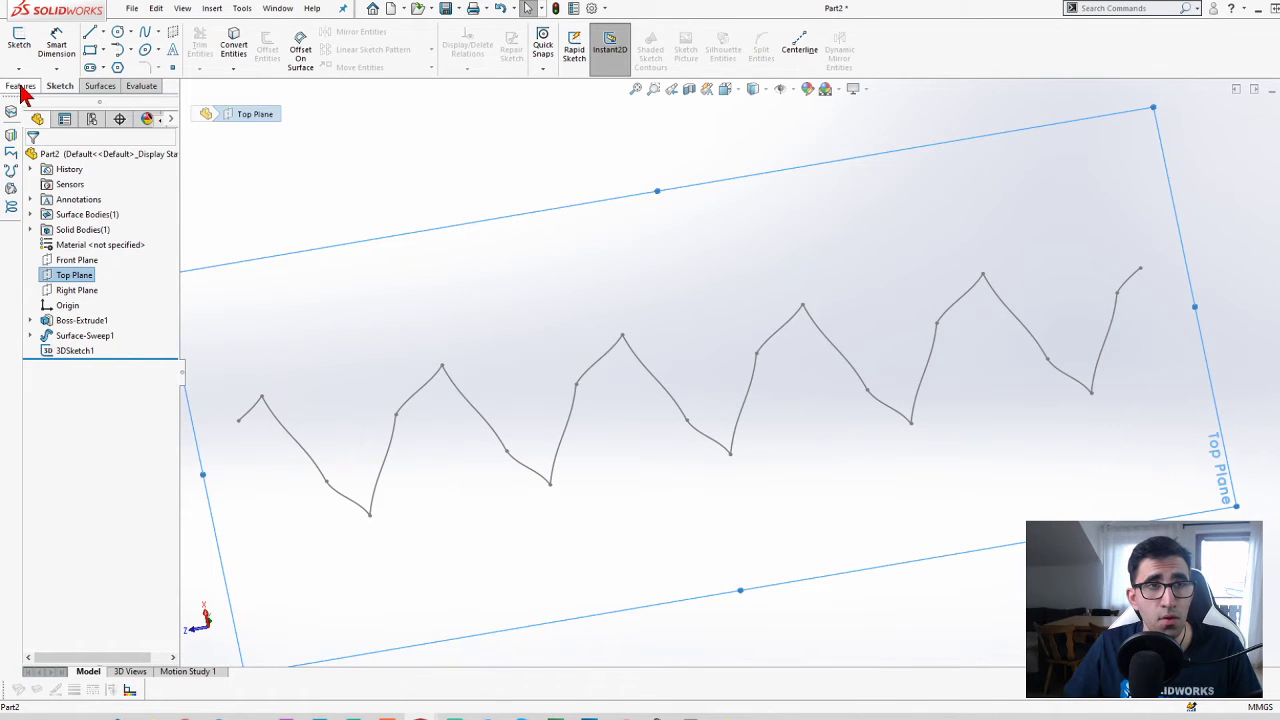
click(19, 40)
click(117, 31)
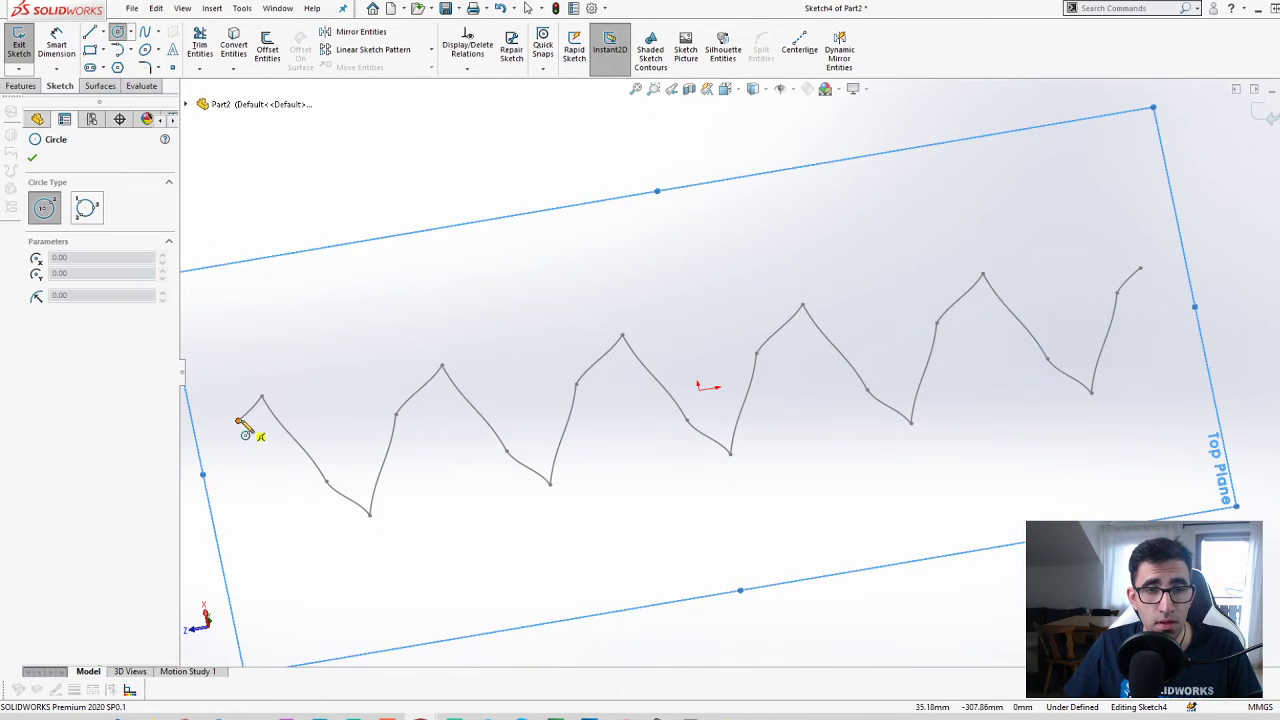
click(238, 420)
click(245, 445)
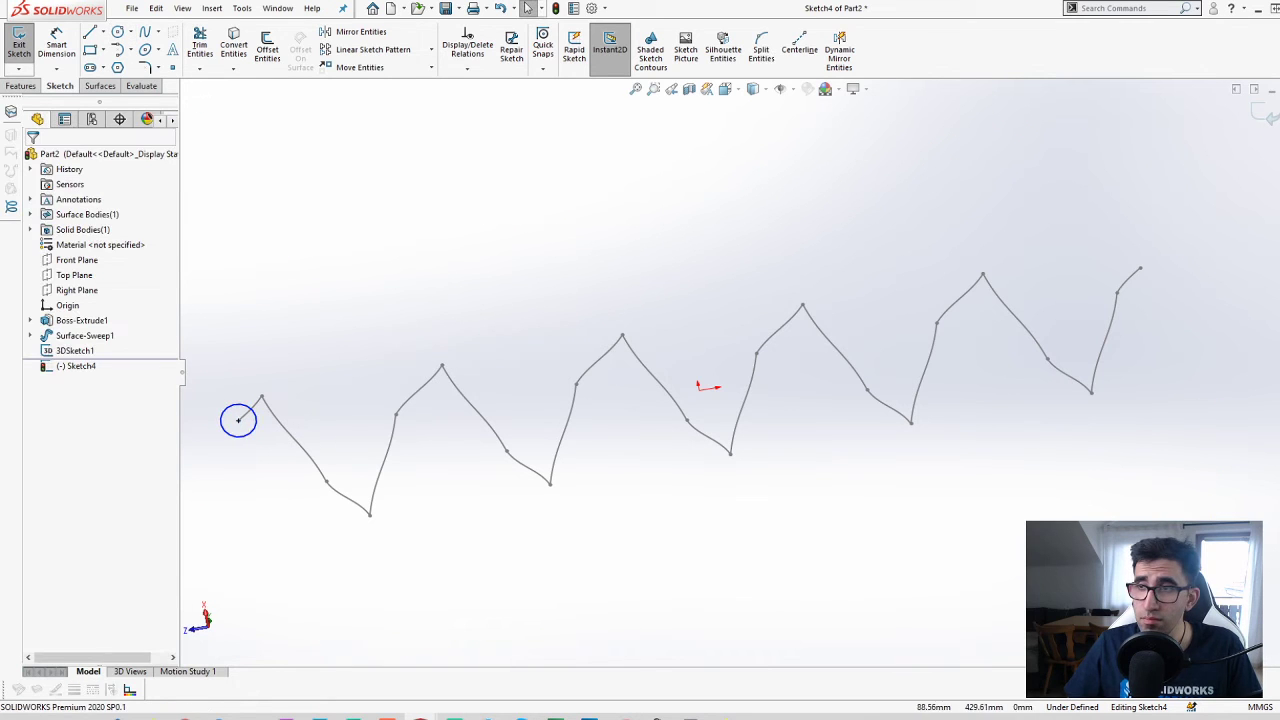
click(1262, 115)
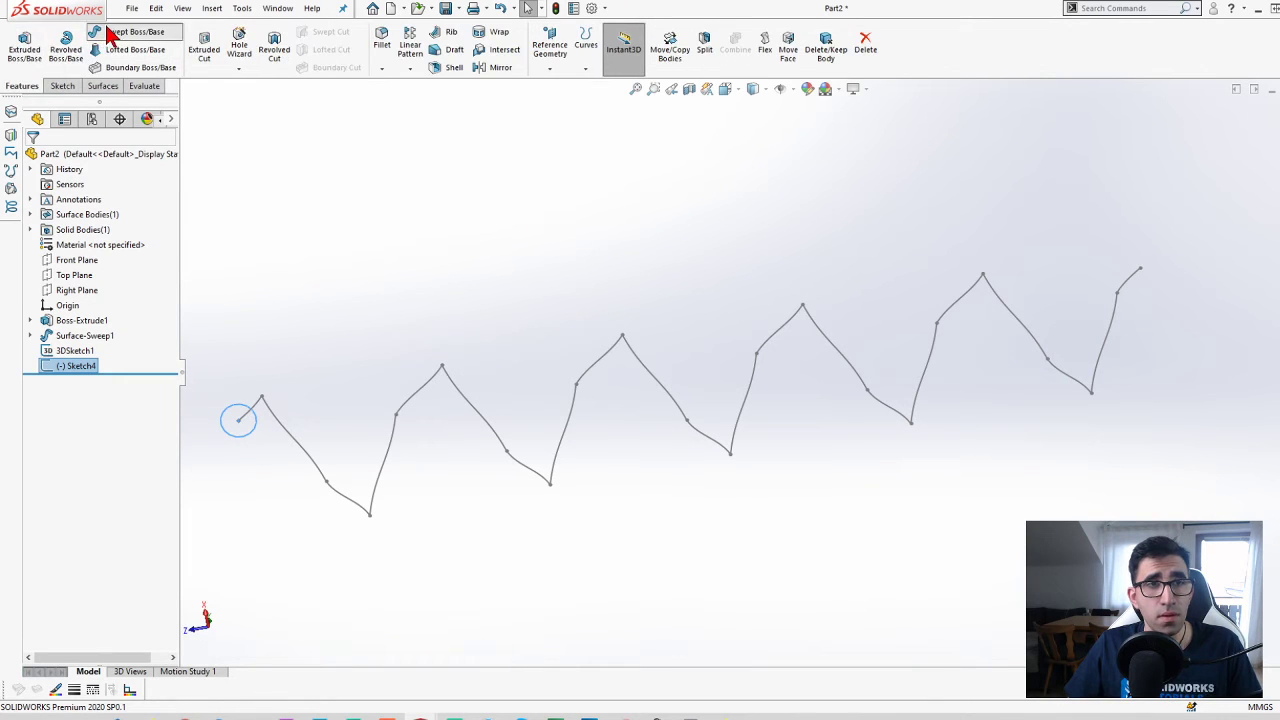
click(100, 31)
click(258, 403)
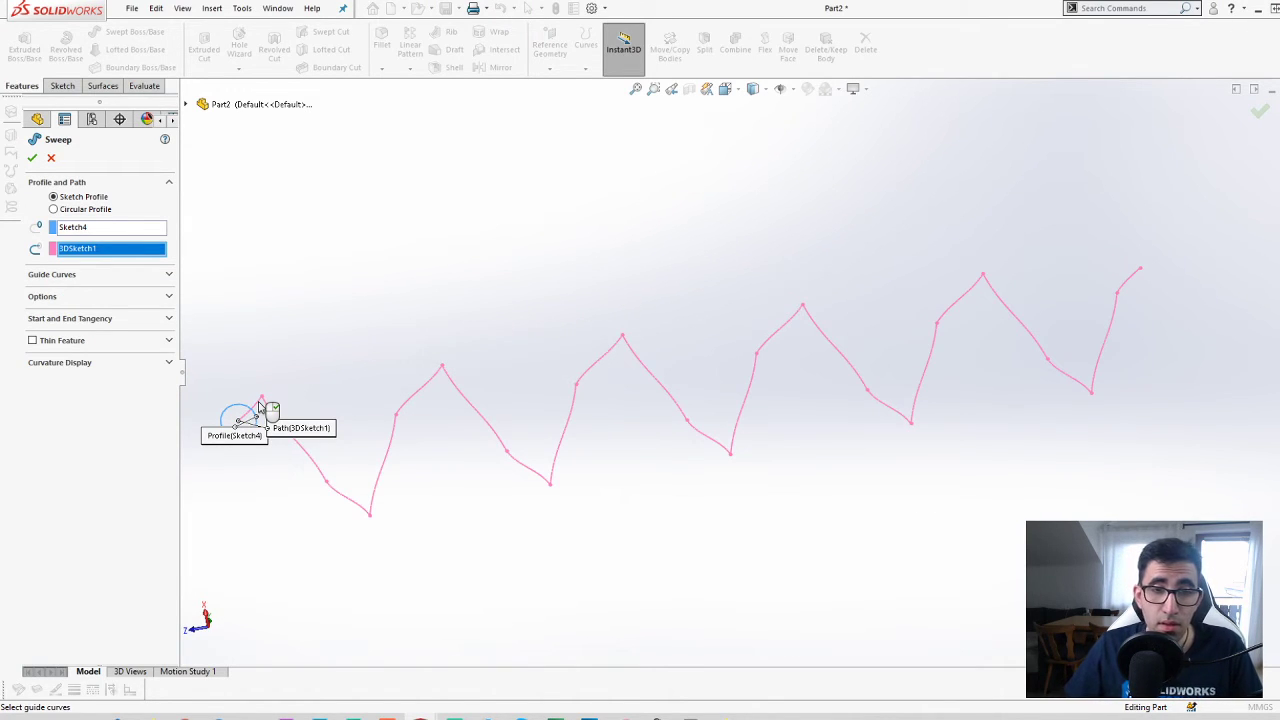
key(Escape)
- Edit the profile circle's sketch and shrink the circle to about 12.4 mm in diameter
double_click(243, 402)
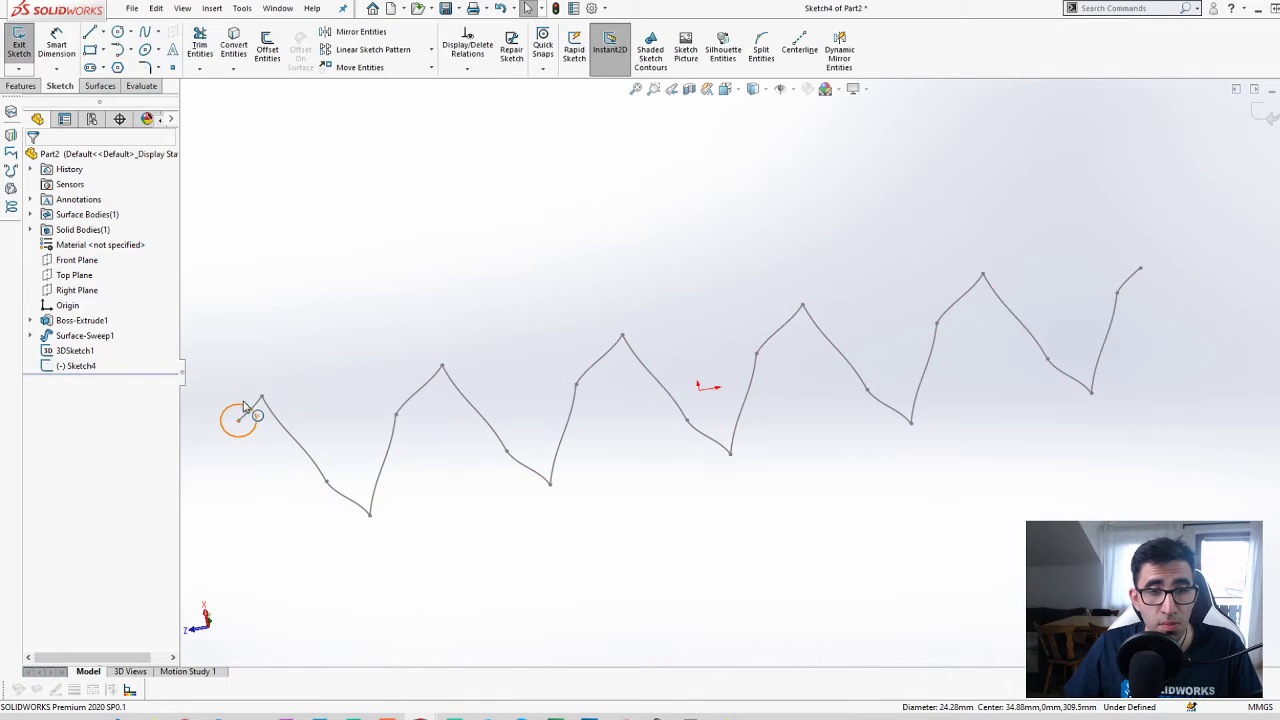
click(243, 404)
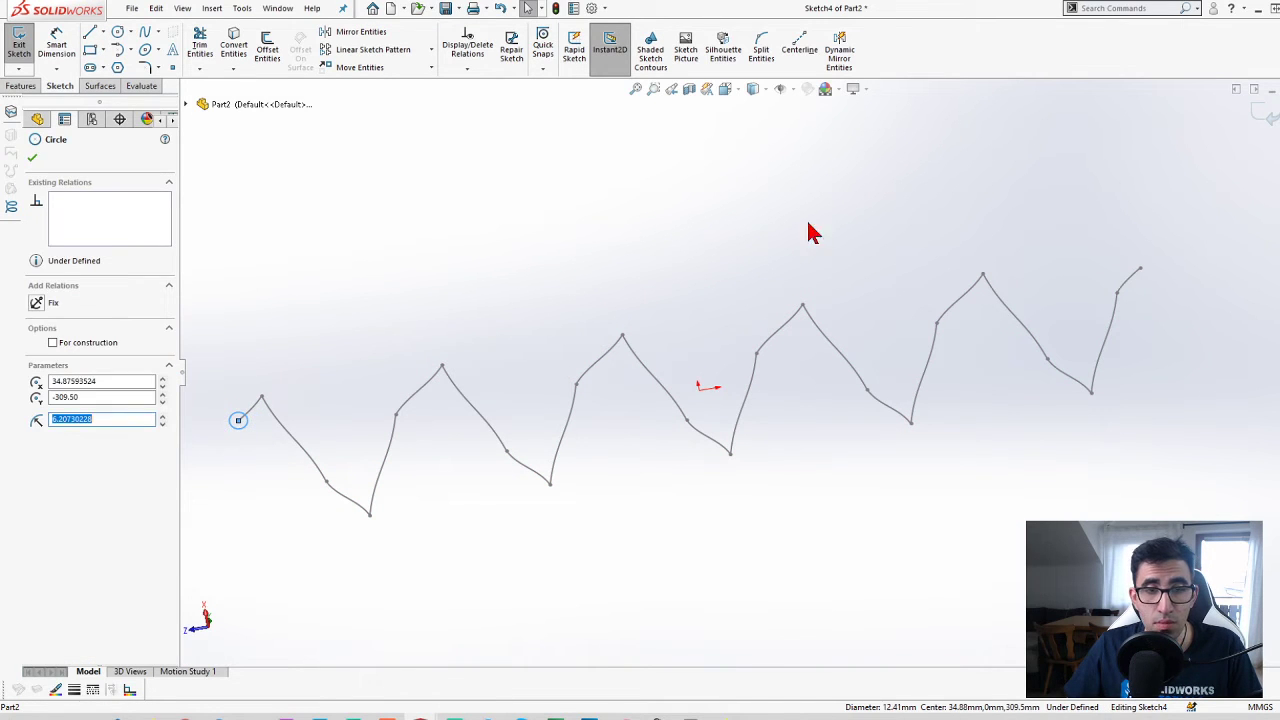
key(Escape)
click(1262, 113)
- Create a Swept Boss/Base using the circle as profile and the 3D intersection curve as path
click(104, 36)
click(237, 420)
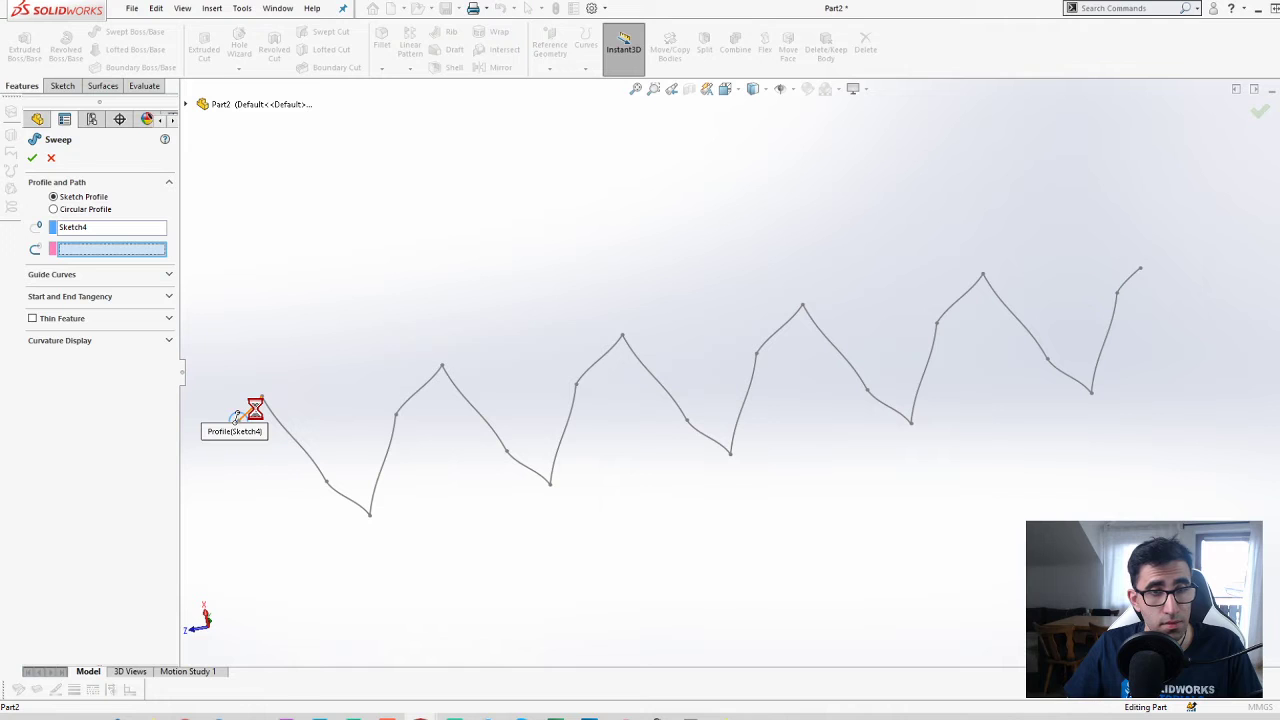
click(258, 410)
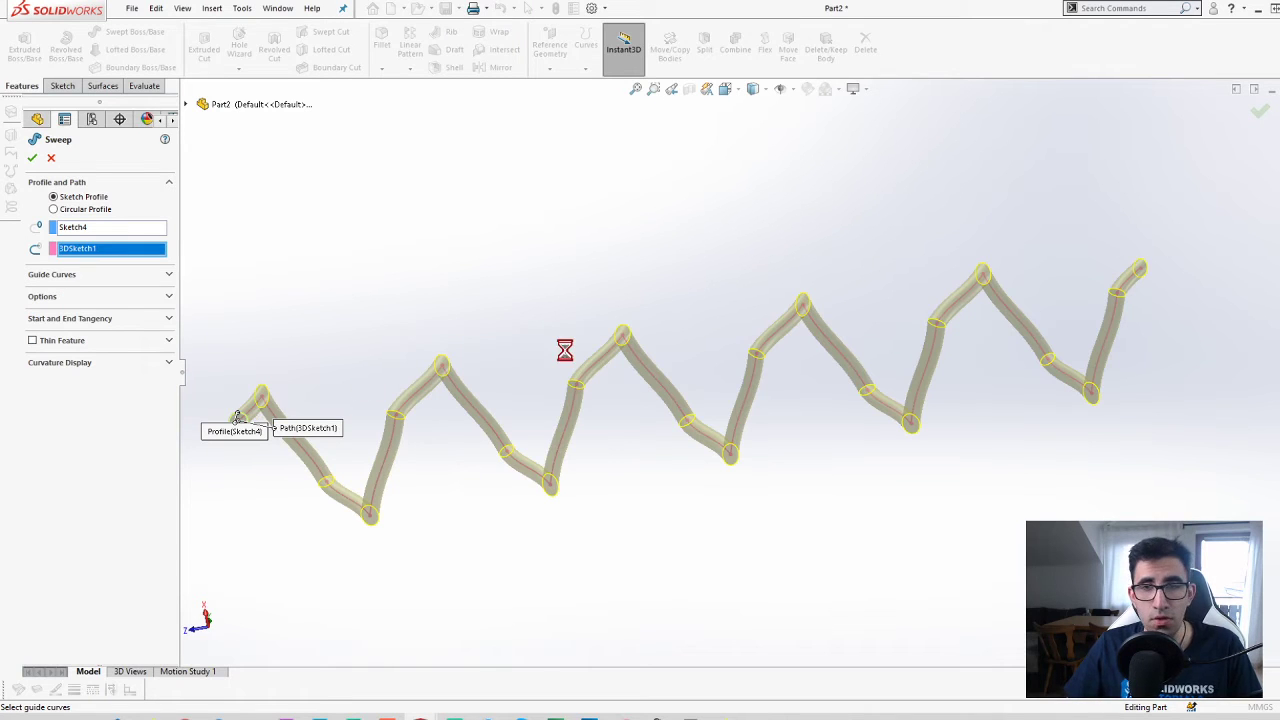
scroll(666, 480, up, 2)
click(673, 488)
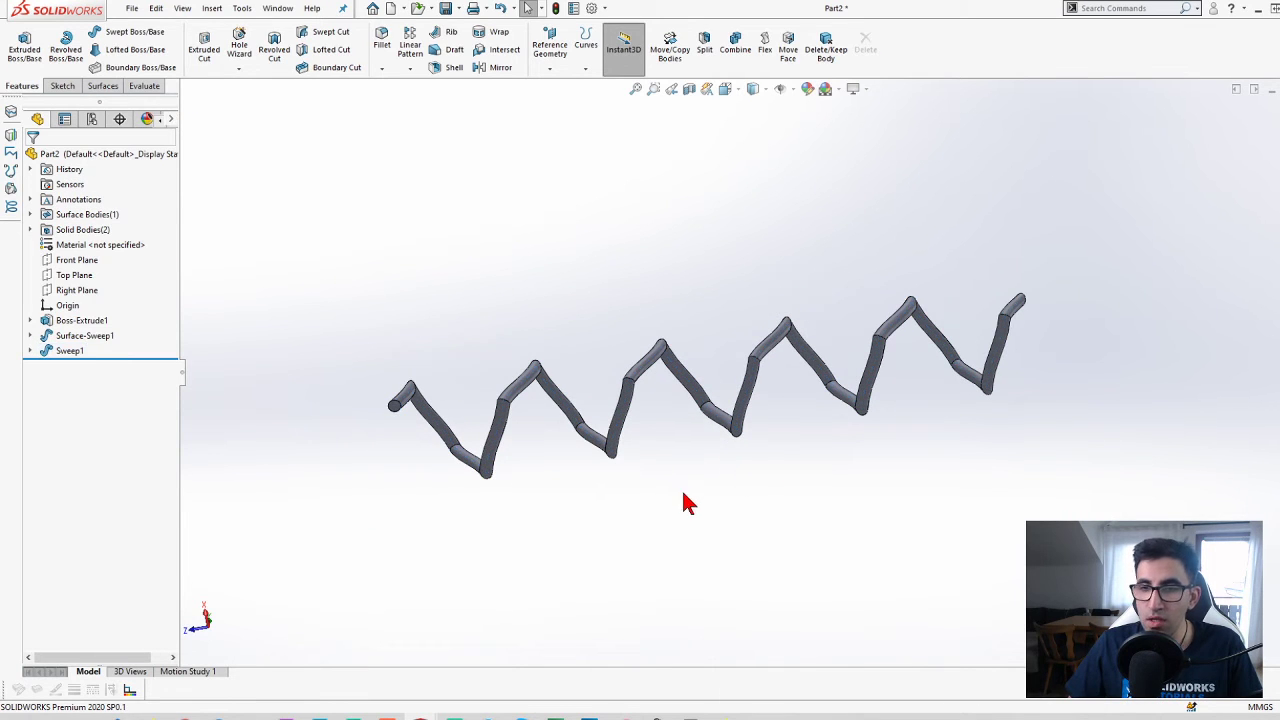
middle_drag(673, 489, 451, 365)
scroll(451, 365, up, 5)
scroll(708, 408, down, 3)
middle_drag(875, 393, 620, 90)
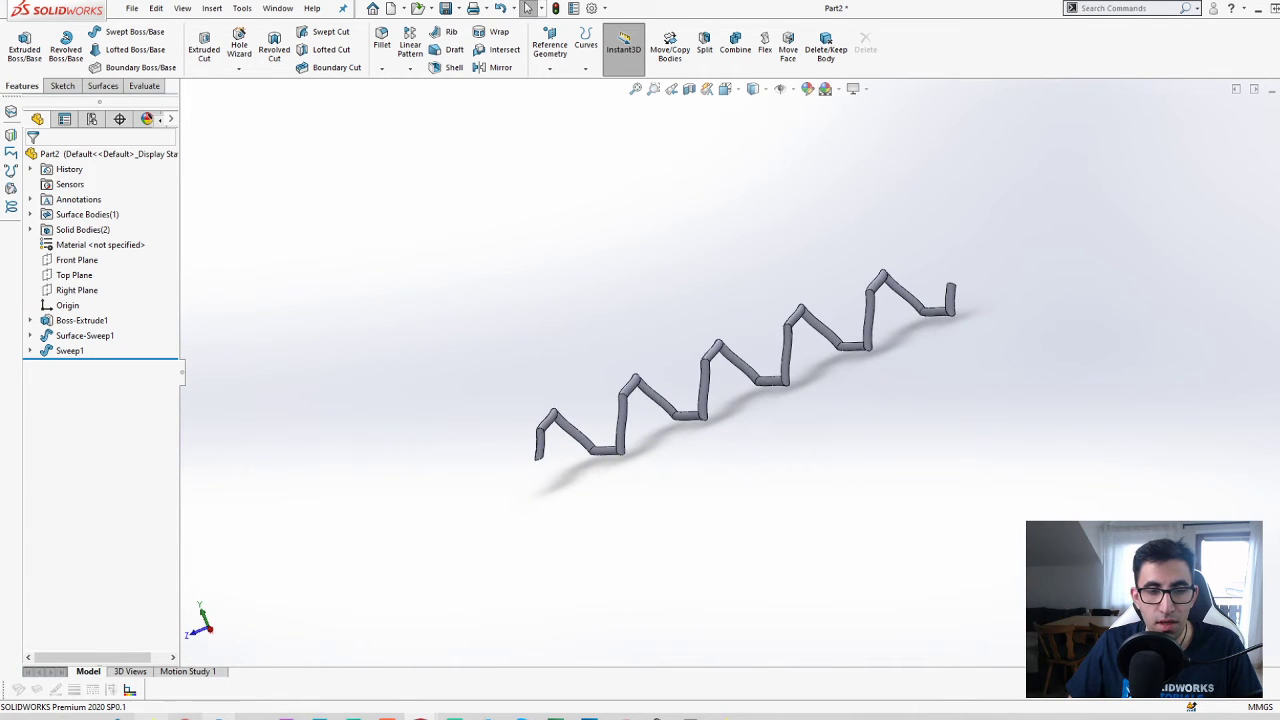
- Switch to the browser, read through the complex spirals tutorial on the telephone curly cord, and return to the SOLIDWORKS part
click(185, 716)
scroll(757, 568, down, 2)
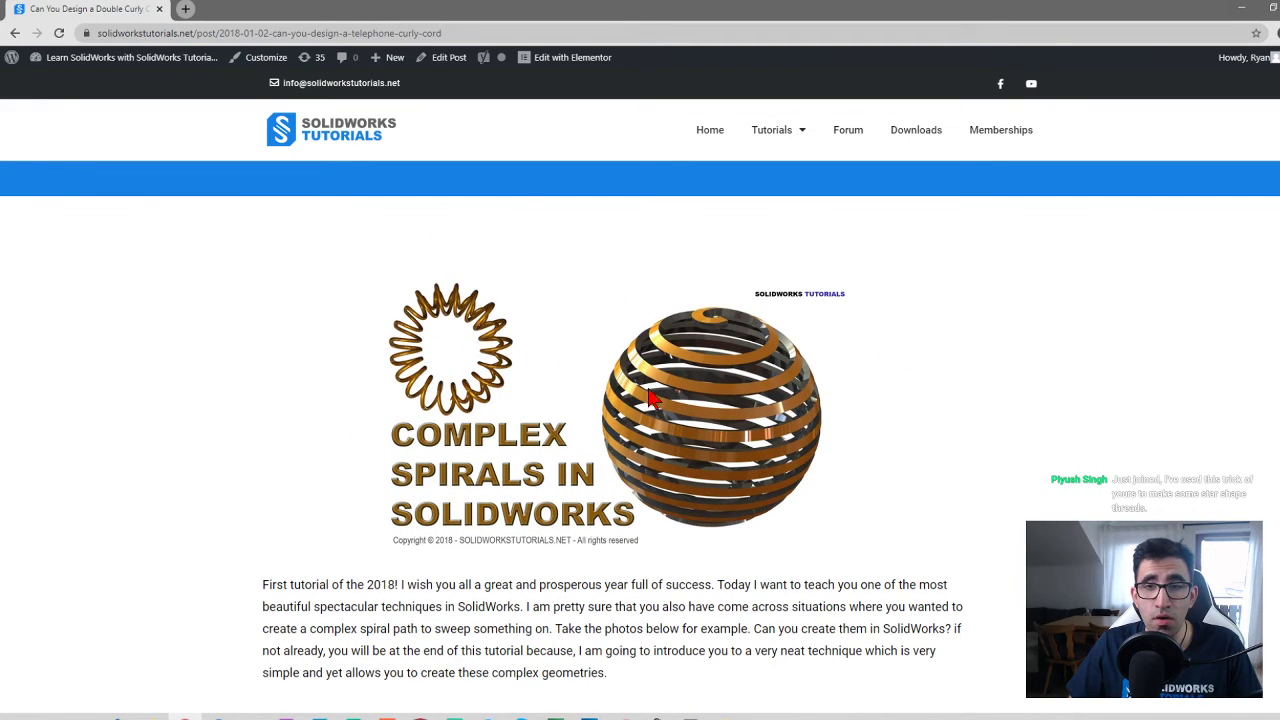
scroll(645, 398, down, 9)
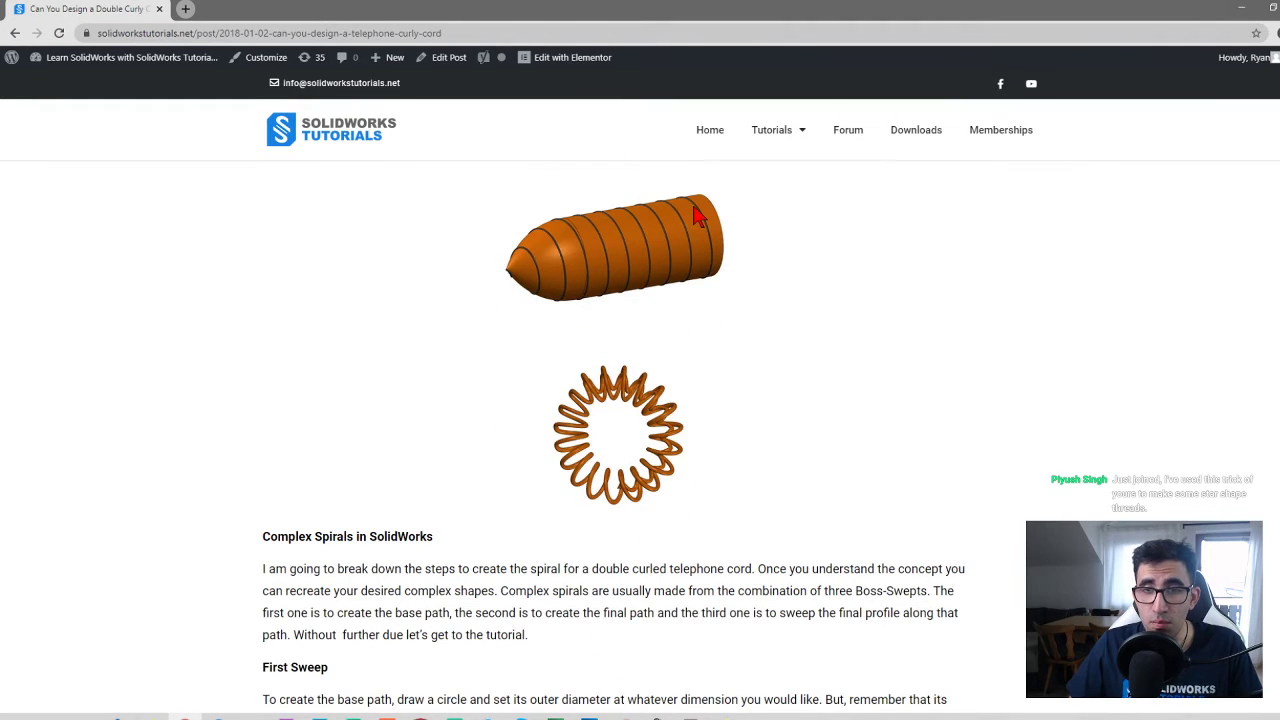
scroll(677, 349, down, 6)
scroll(429, 366, down, 10)
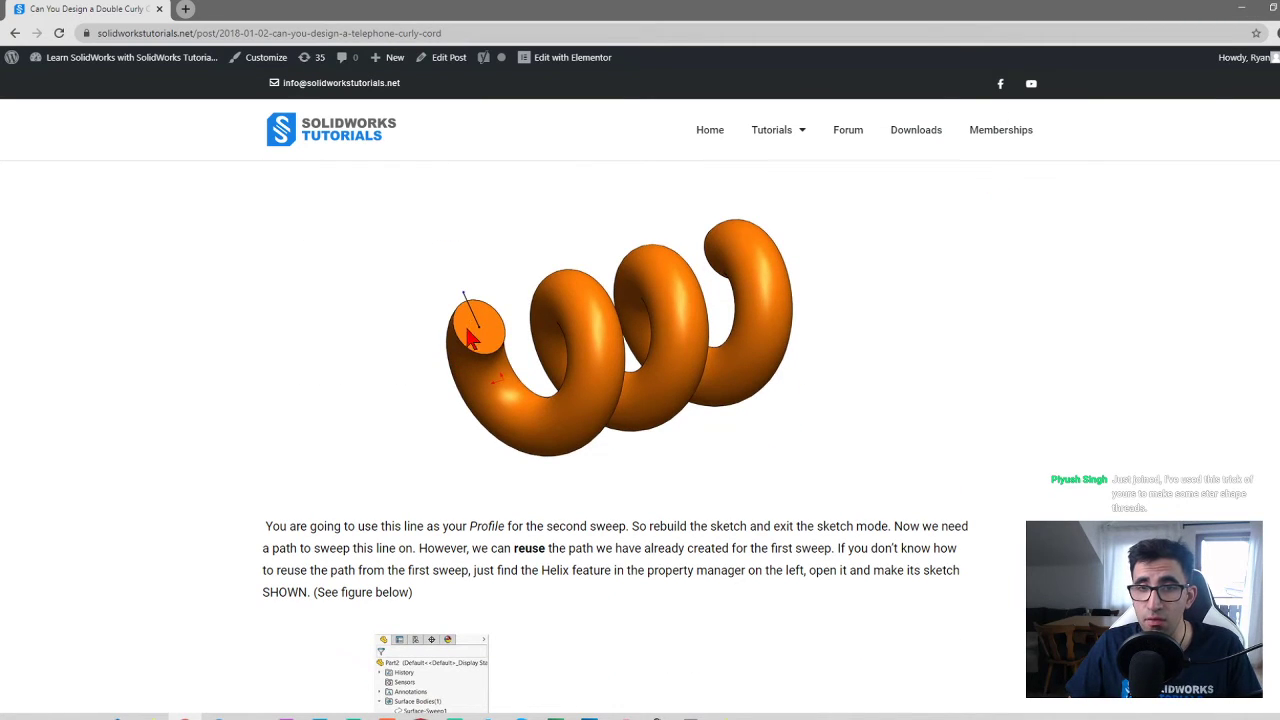
scroll(669, 334, down, 15)
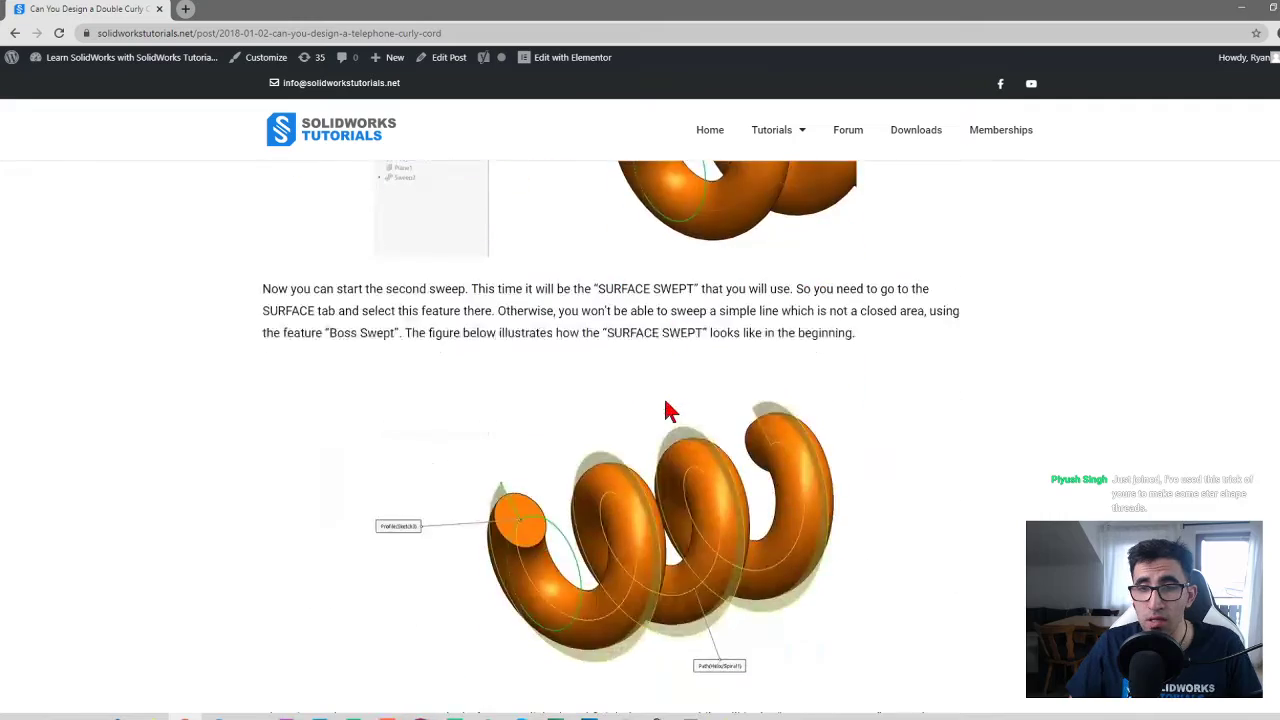
scroll(736, 353, down, 10)
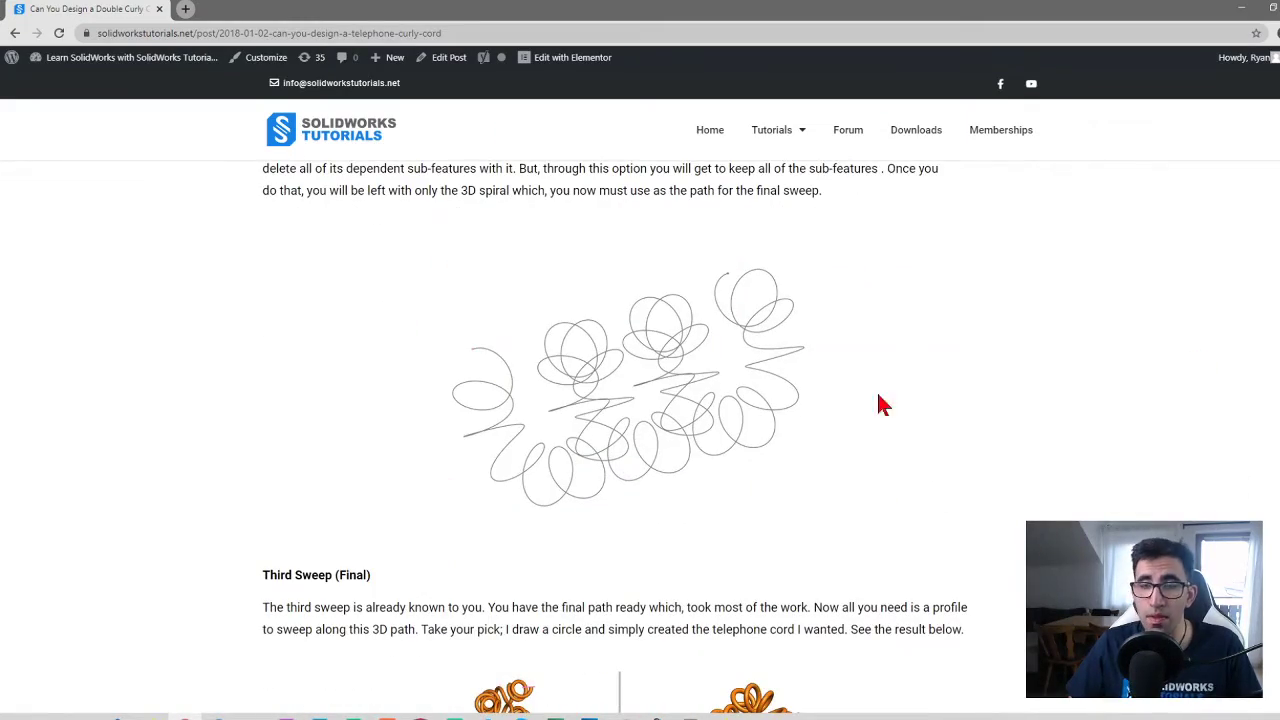
click(1236, 8)
scroll(851, 330, down, 3)
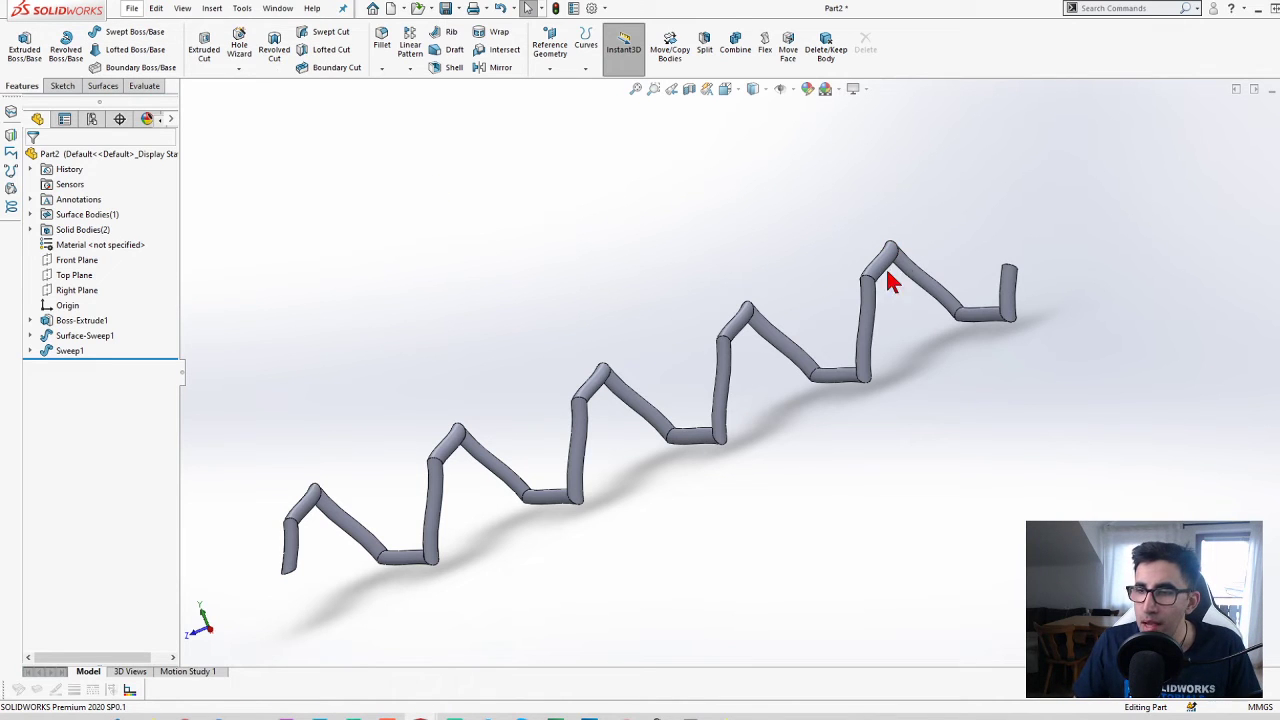
middle_drag(628, 458, 718, 418)
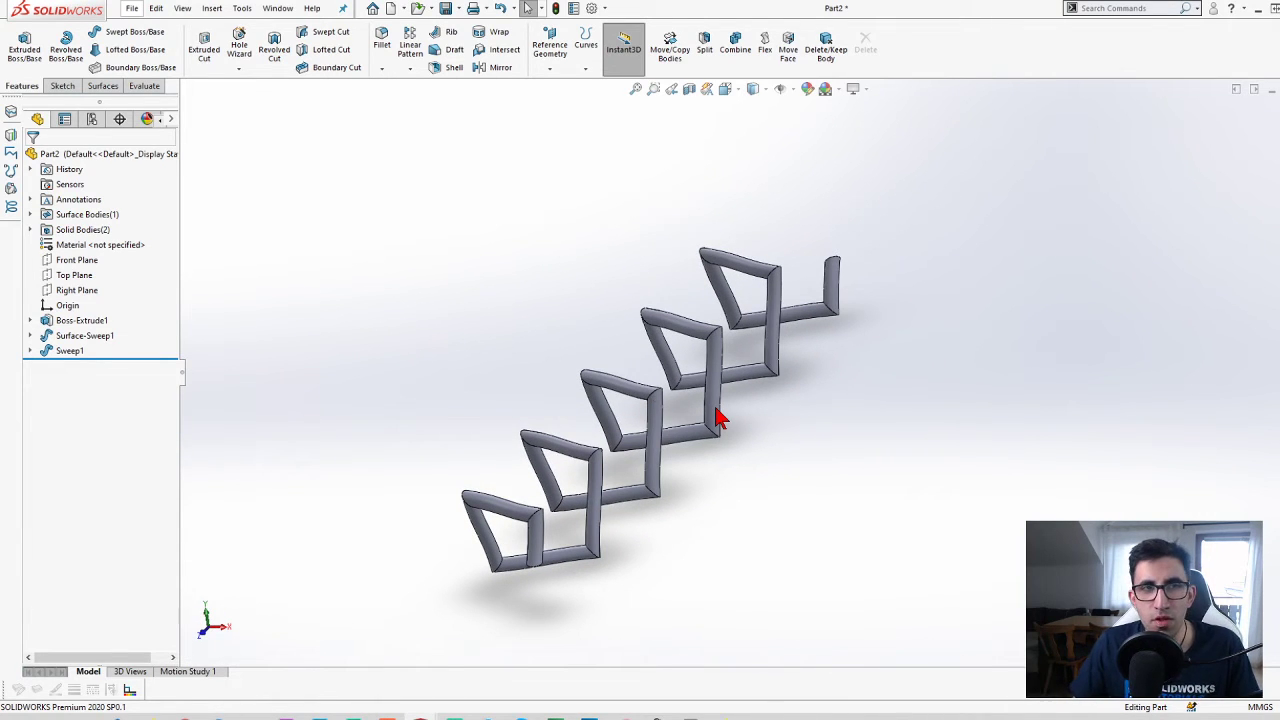
click(99, 87)
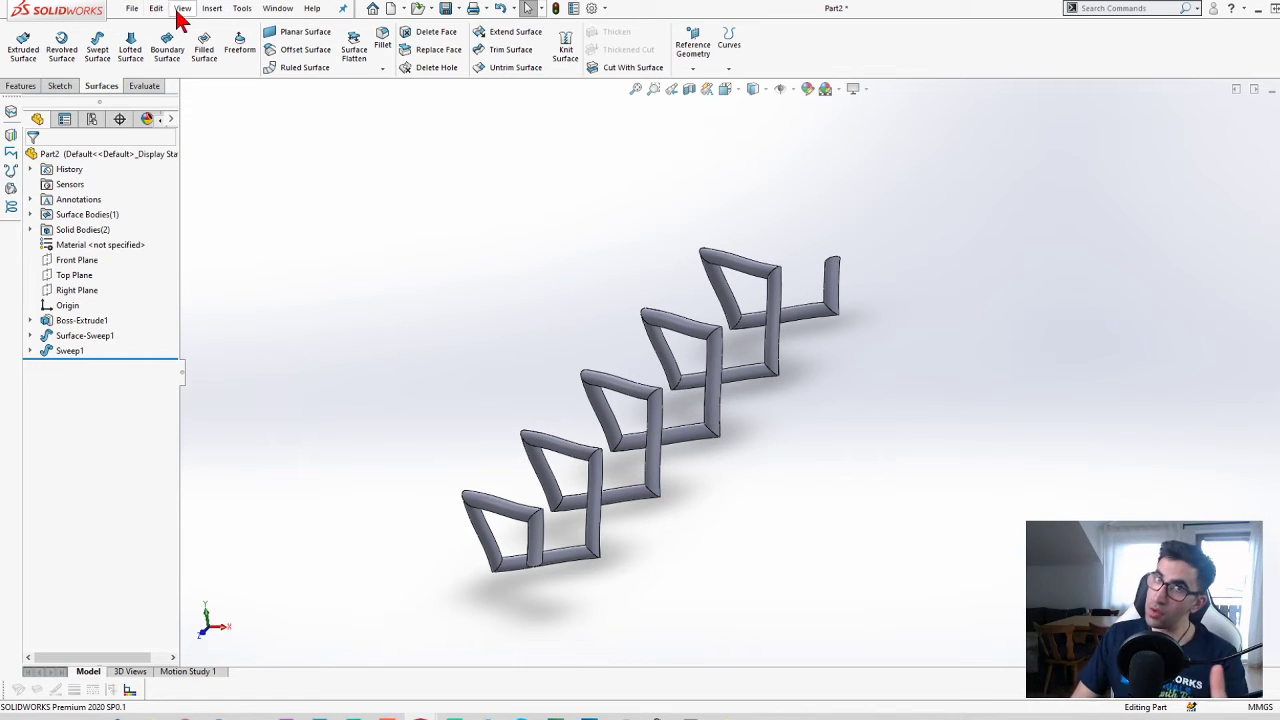
- Switch to the browser, look through the Product Design tutorials gallery on the website, and return to the SOLIDWORKS part
click(187, 718)
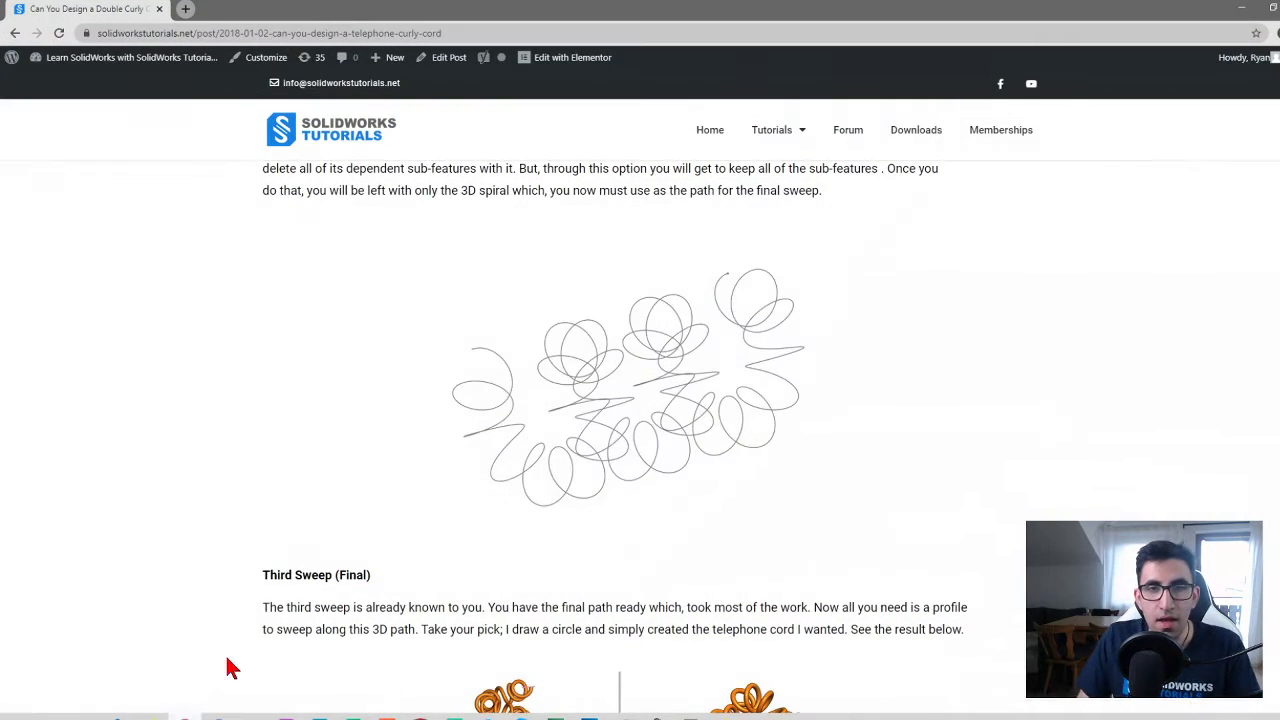
mouse_move(781, 147)
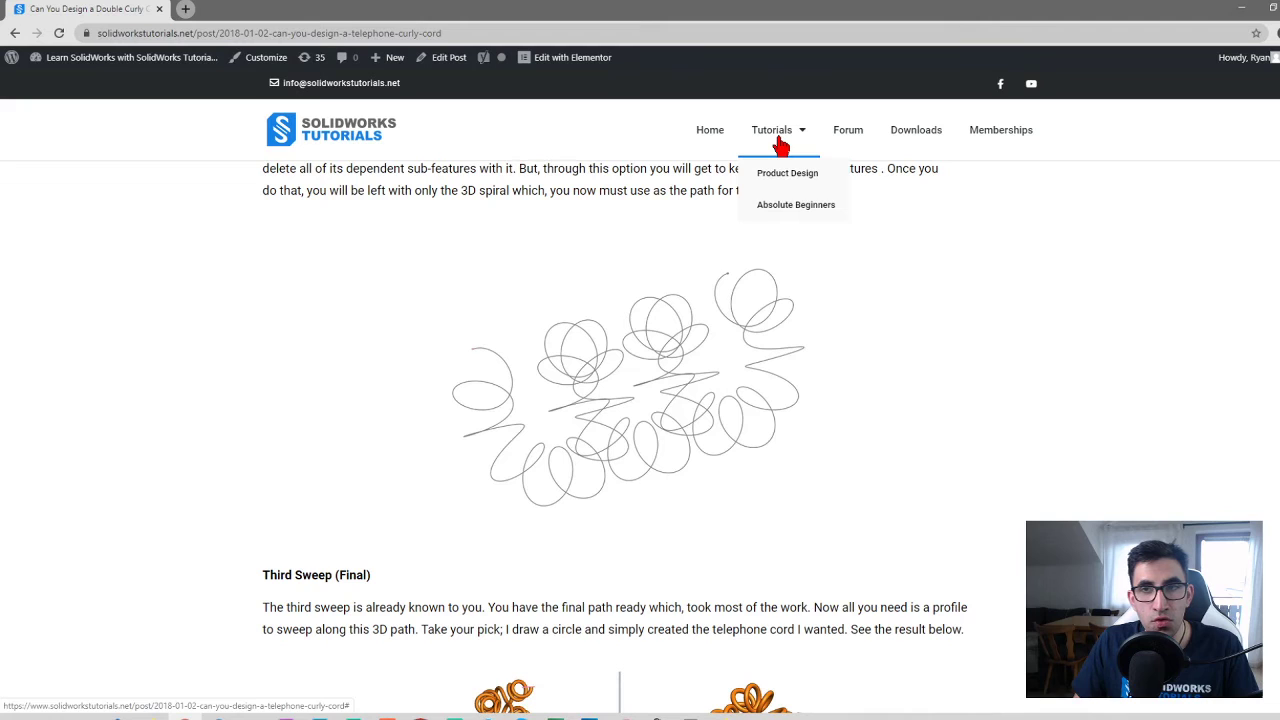
click(811, 206)
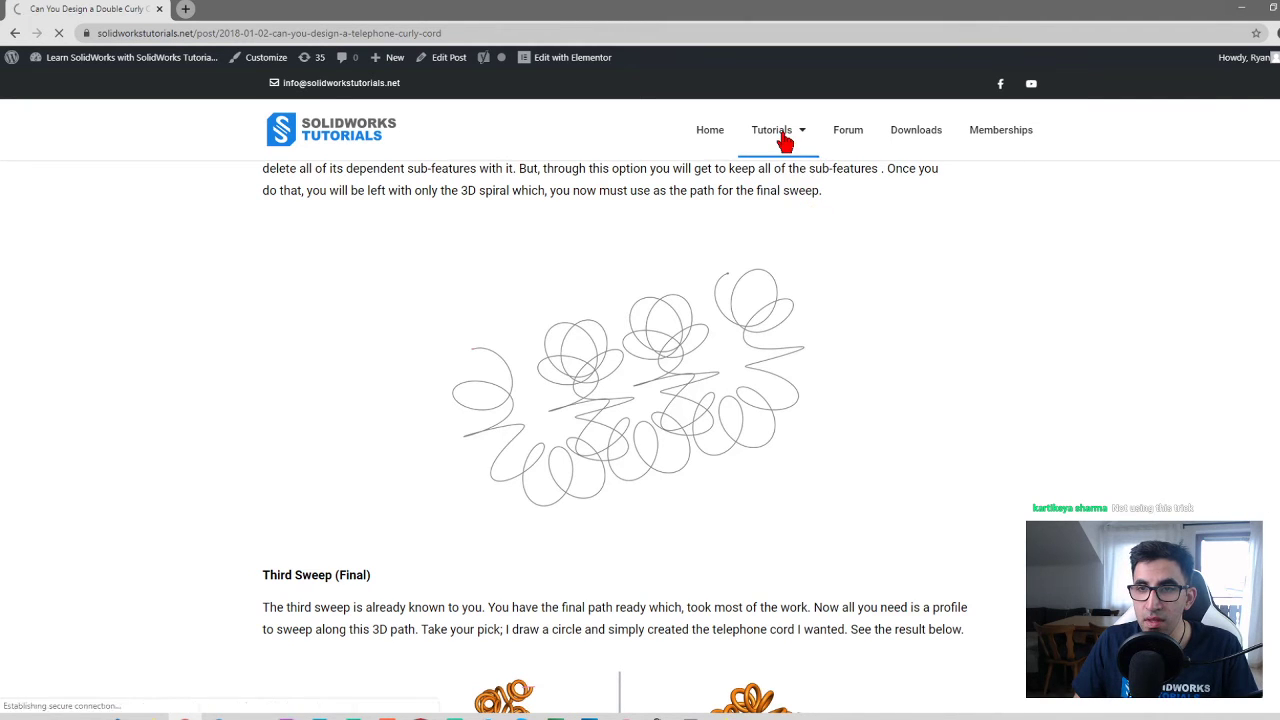
click(783, 137)
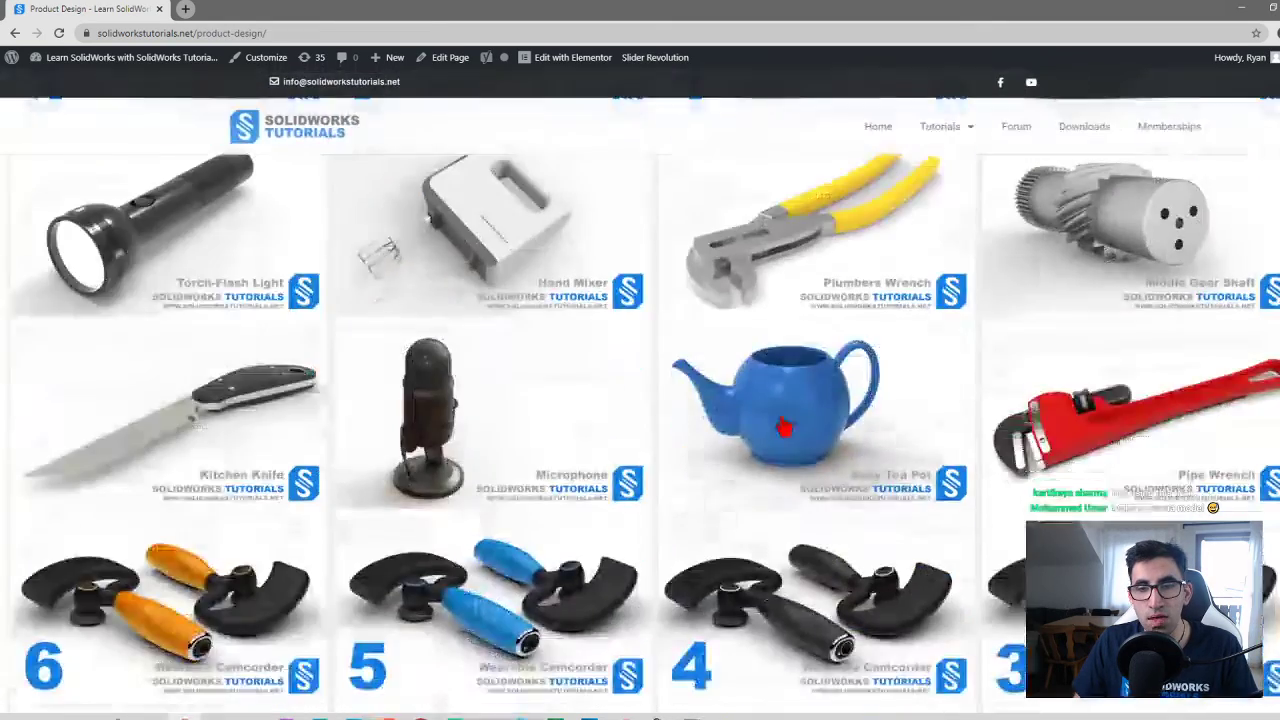
scroll(784, 427, down, 5)
scroll(784, 427, down, 10)
scroll(784, 427, up, 4)
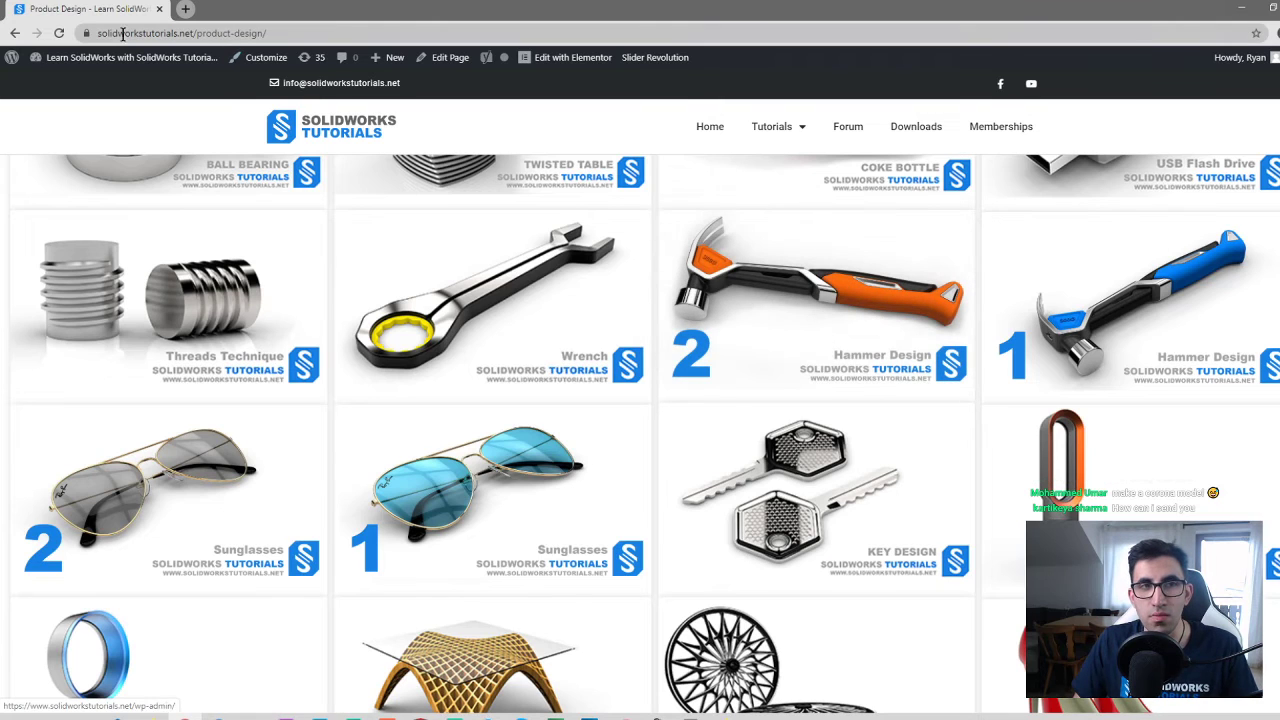
click(1241, 8)
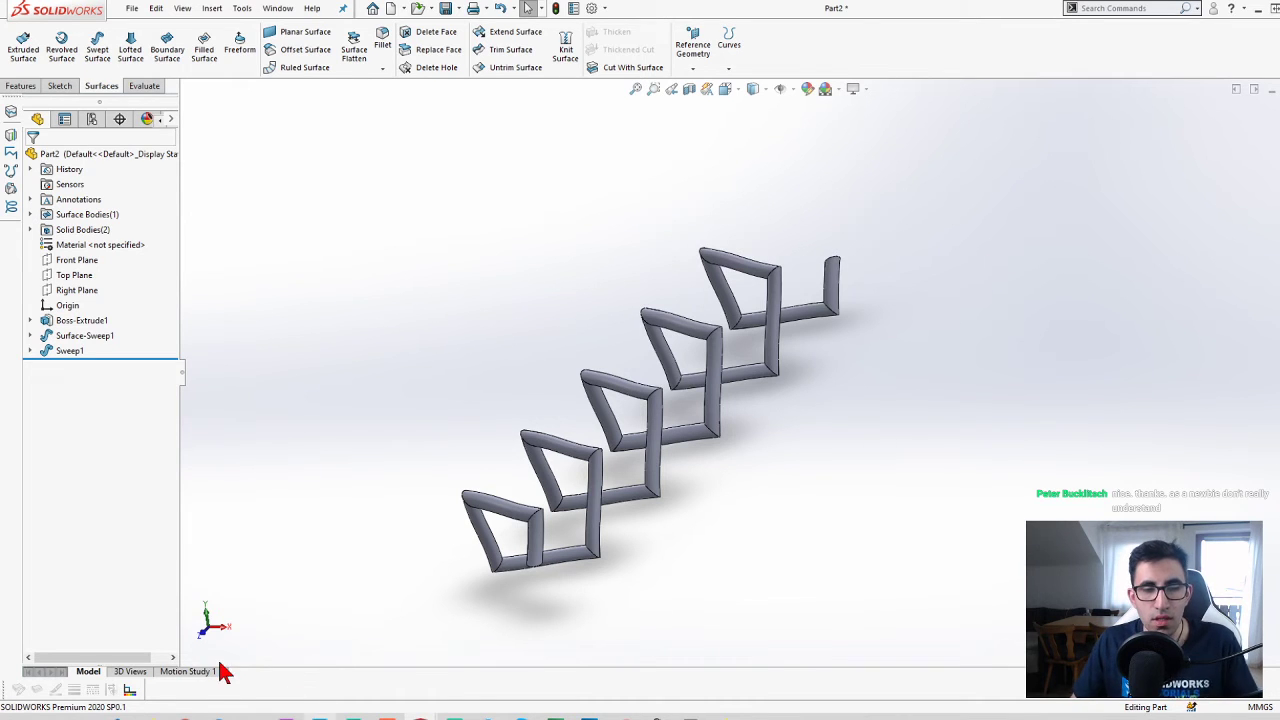
- Switch to the browser, open the website's linked YouTube channel while declining the subscription, and go to its Community posts
click(185, 717)
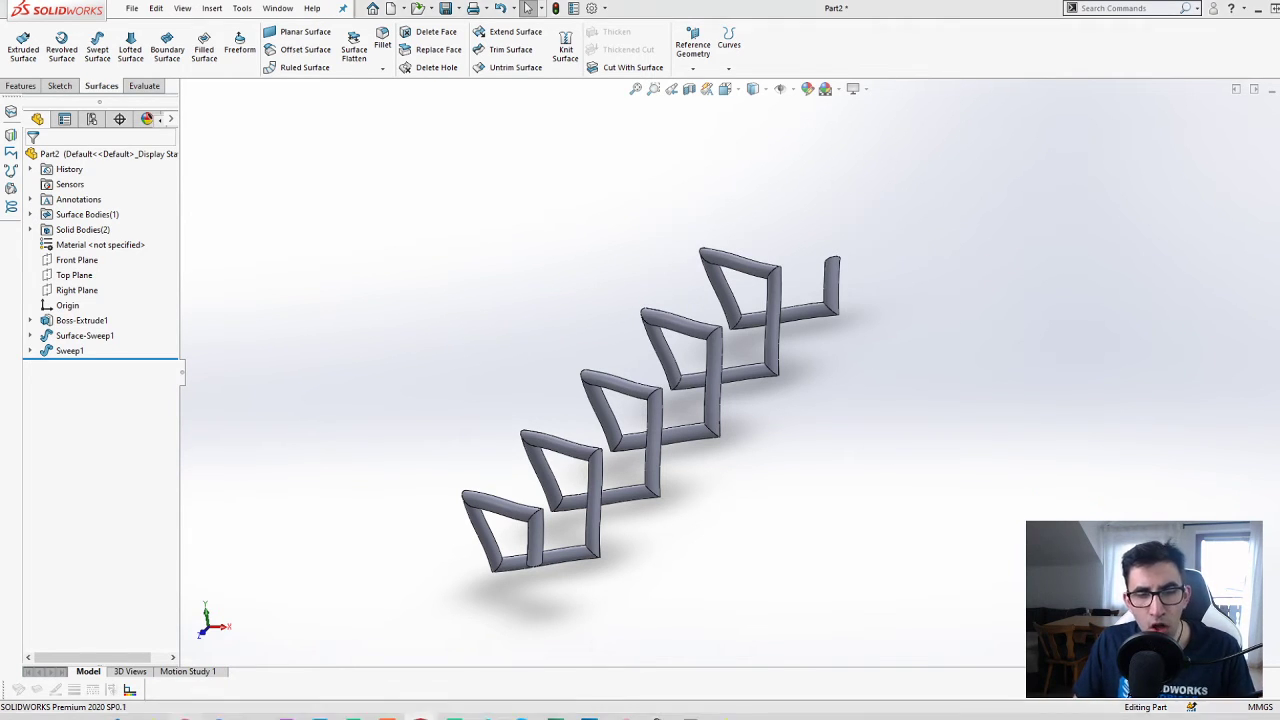
drag(1152, 5, 1058, 137)
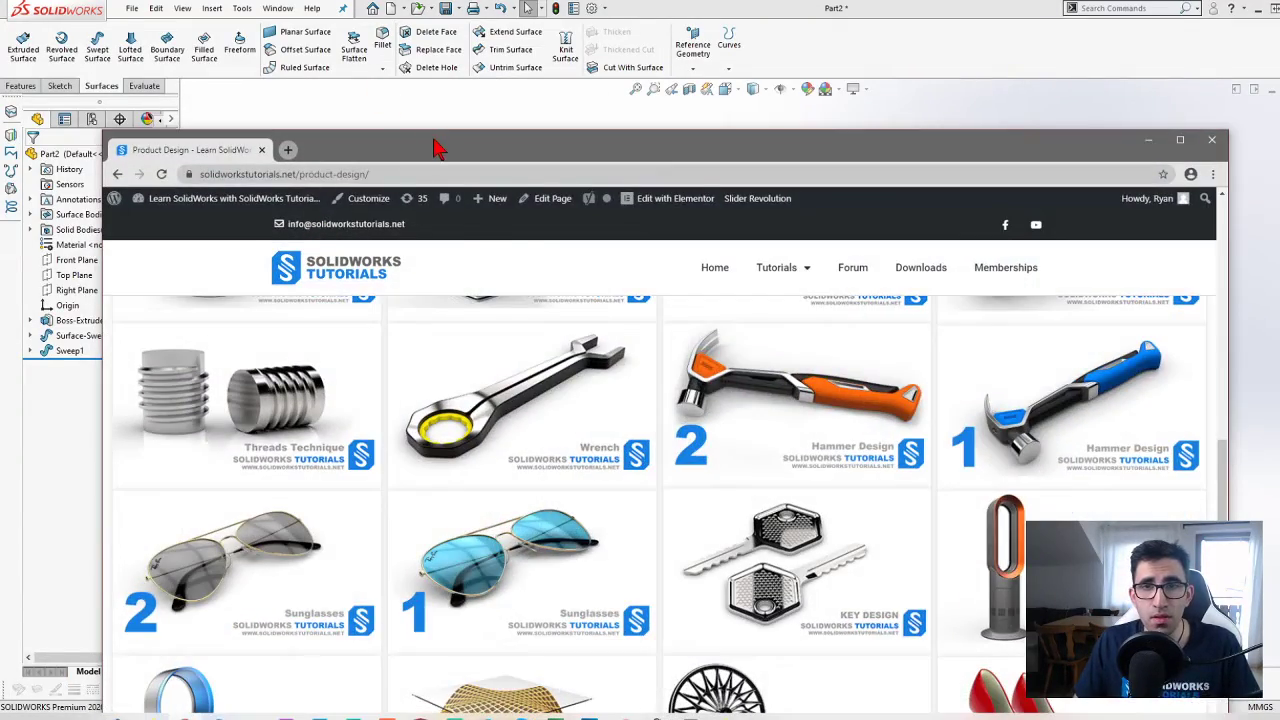
double_click(434, 143)
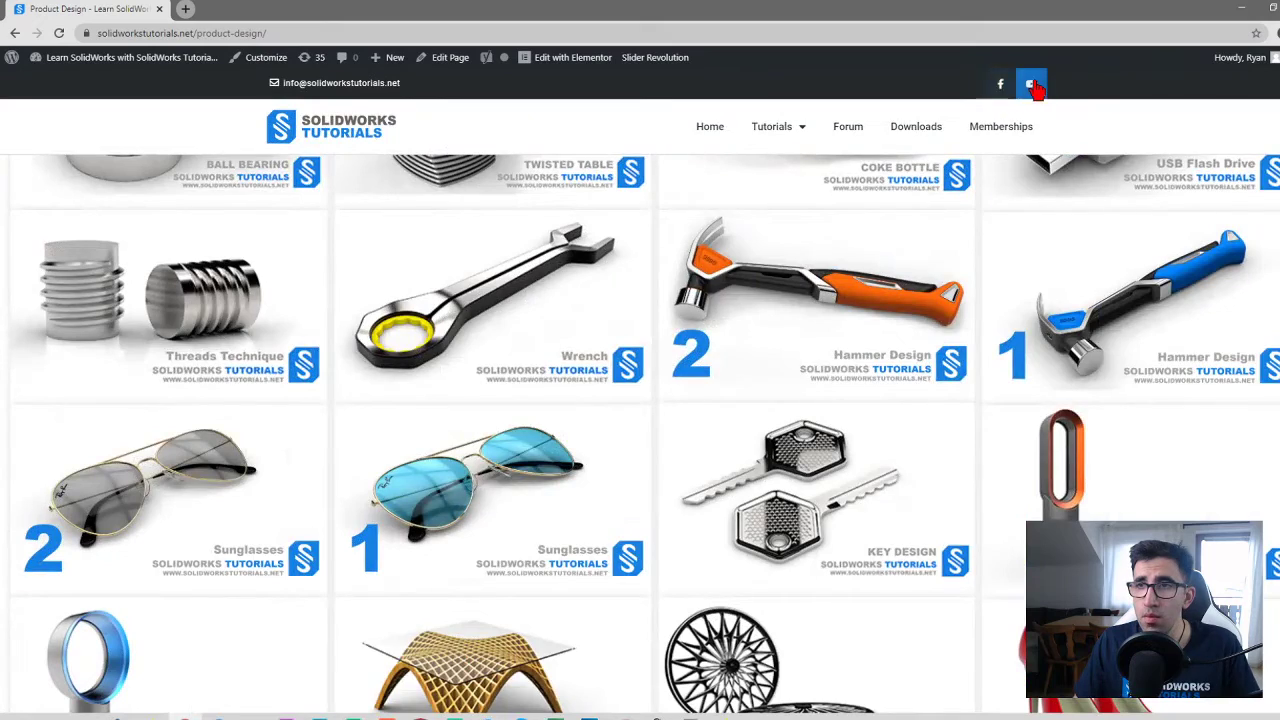
click(1031, 85)
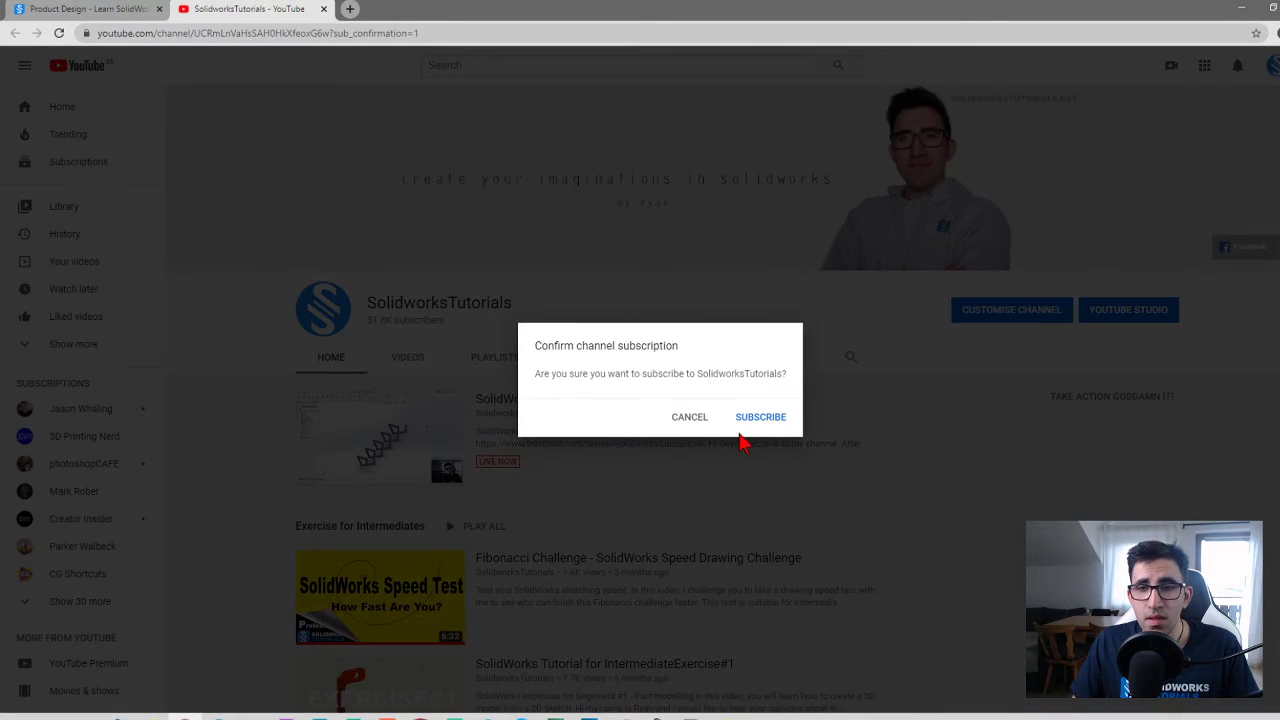
click(698, 420)
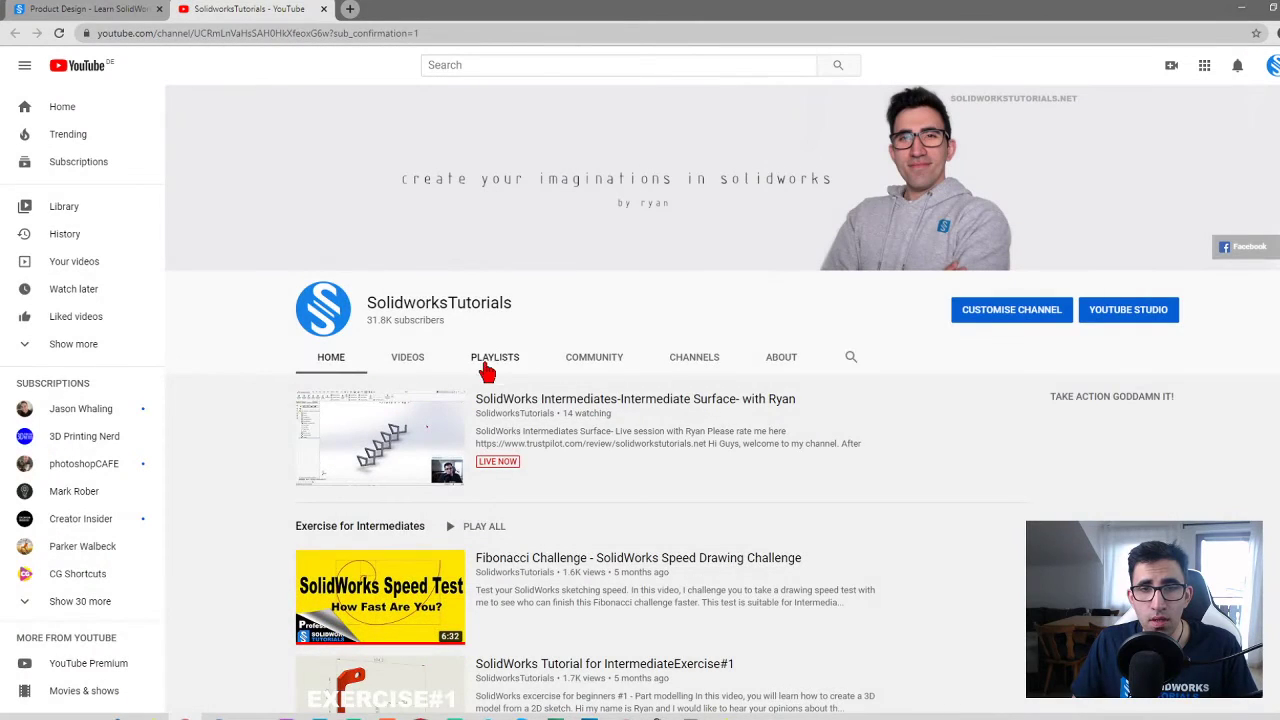
click(592, 357)
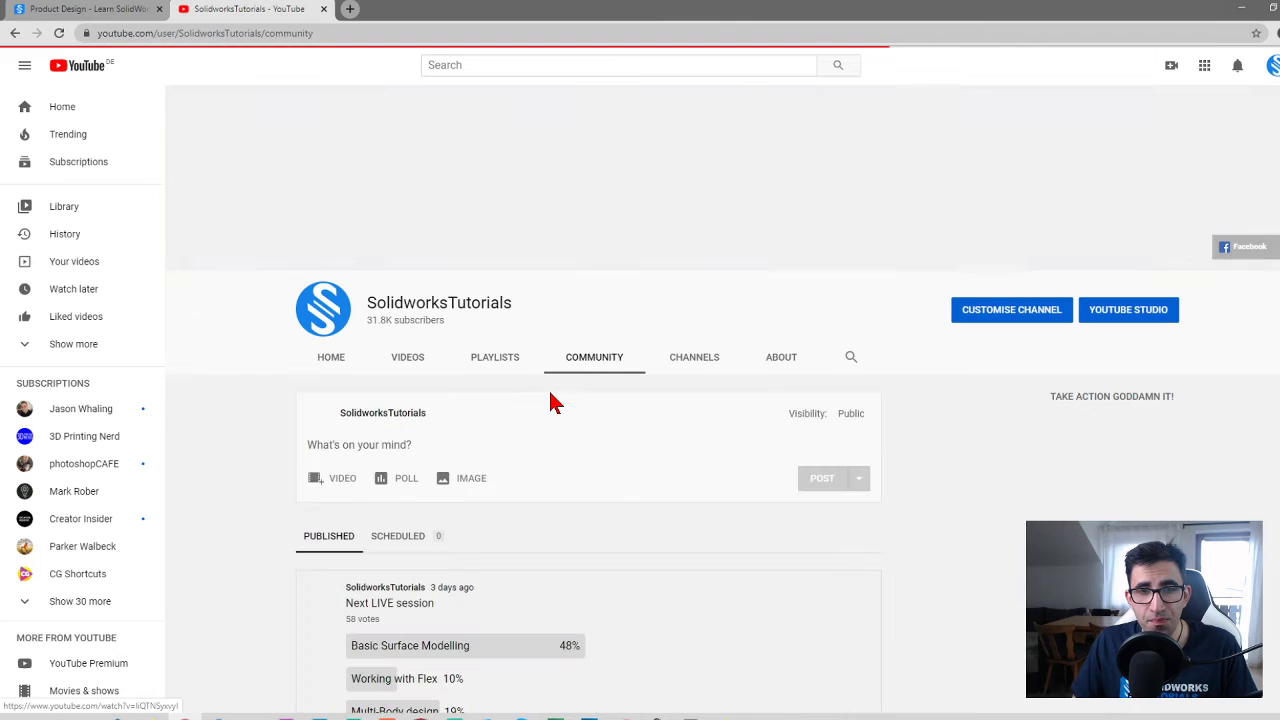
- Examine the channel's polls on upcoming live session topics and return to the SOLIDWORKS part
scroll(545, 430, down, 4)
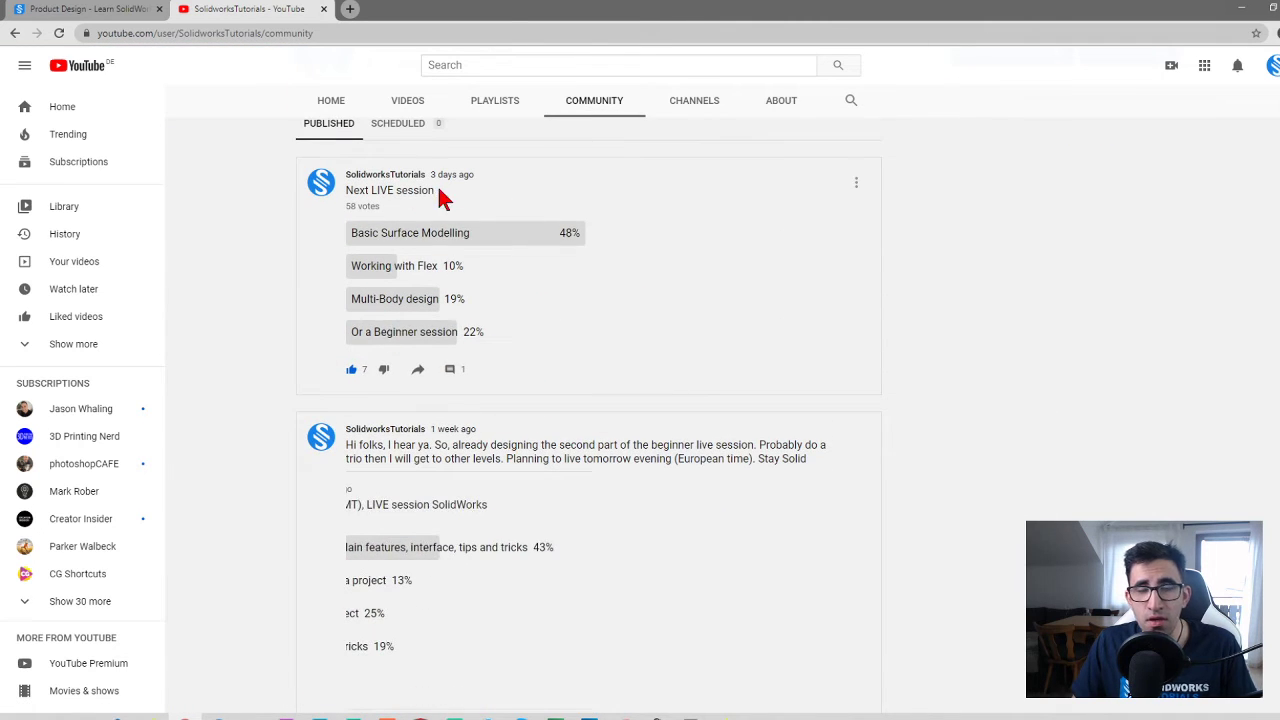
scroll(471, 268, up, 1)
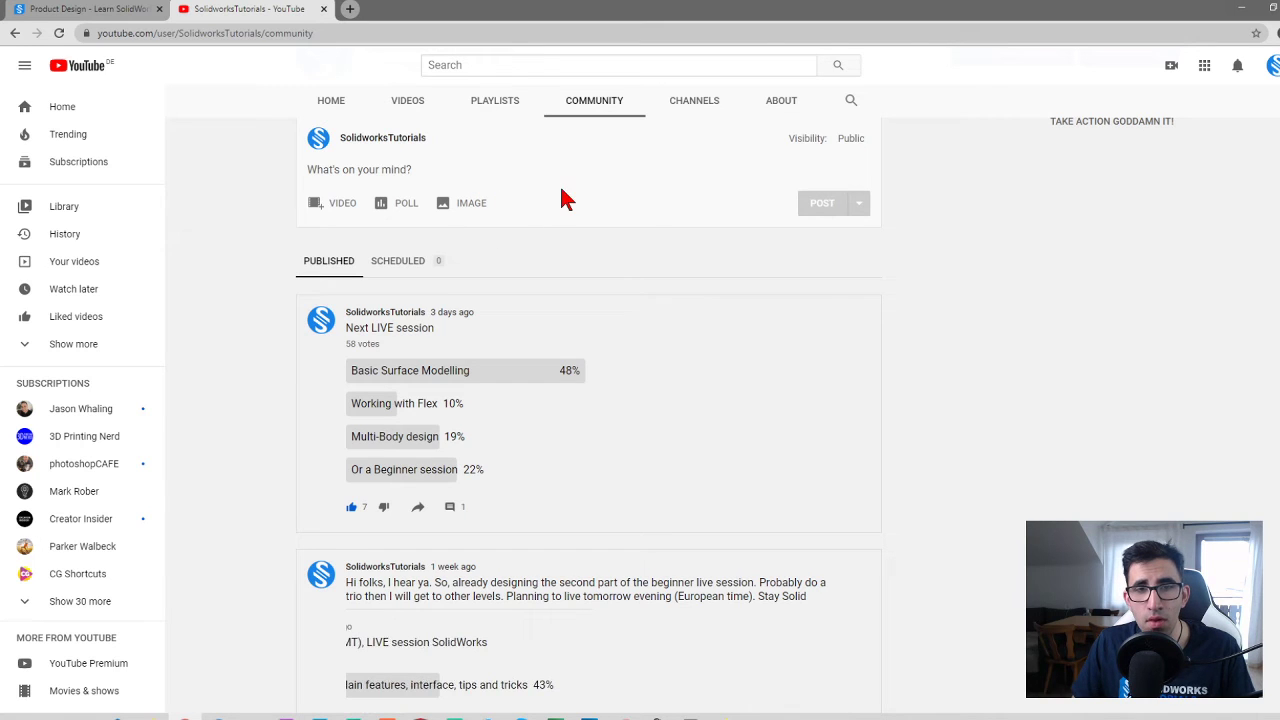
scroll(551, 243, down, 6)
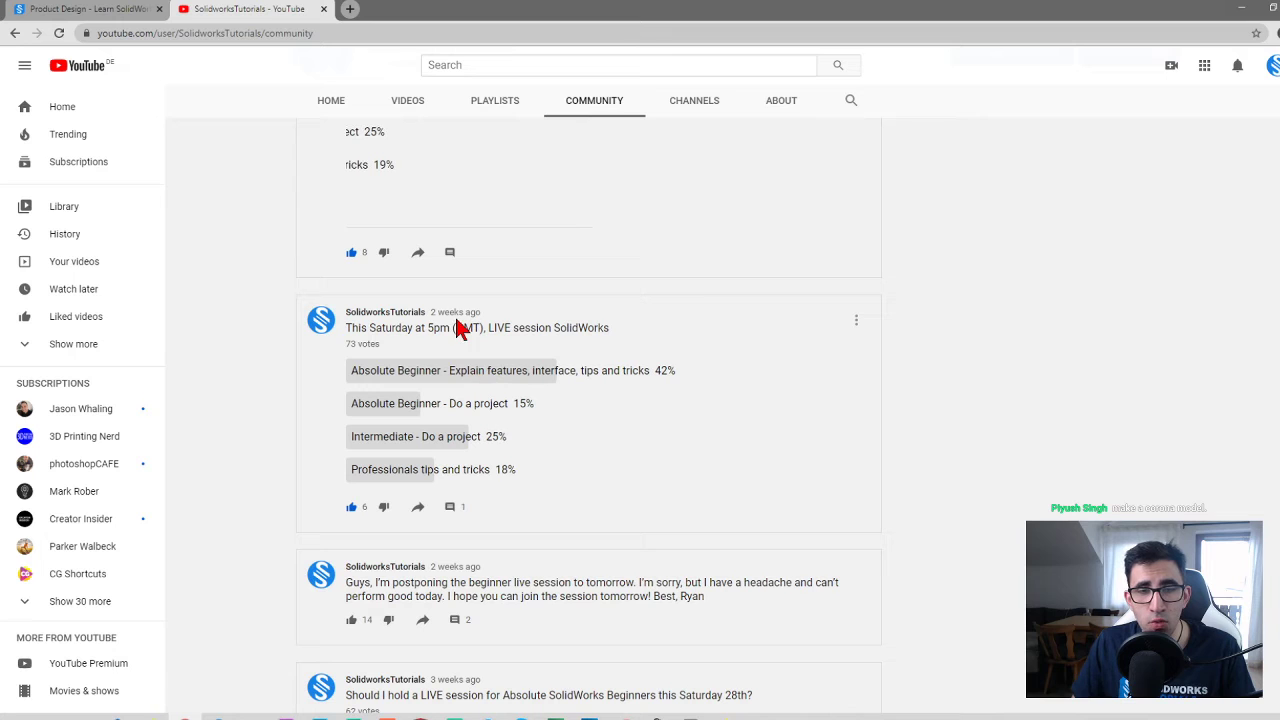
scroll(488, 345, up, 4)
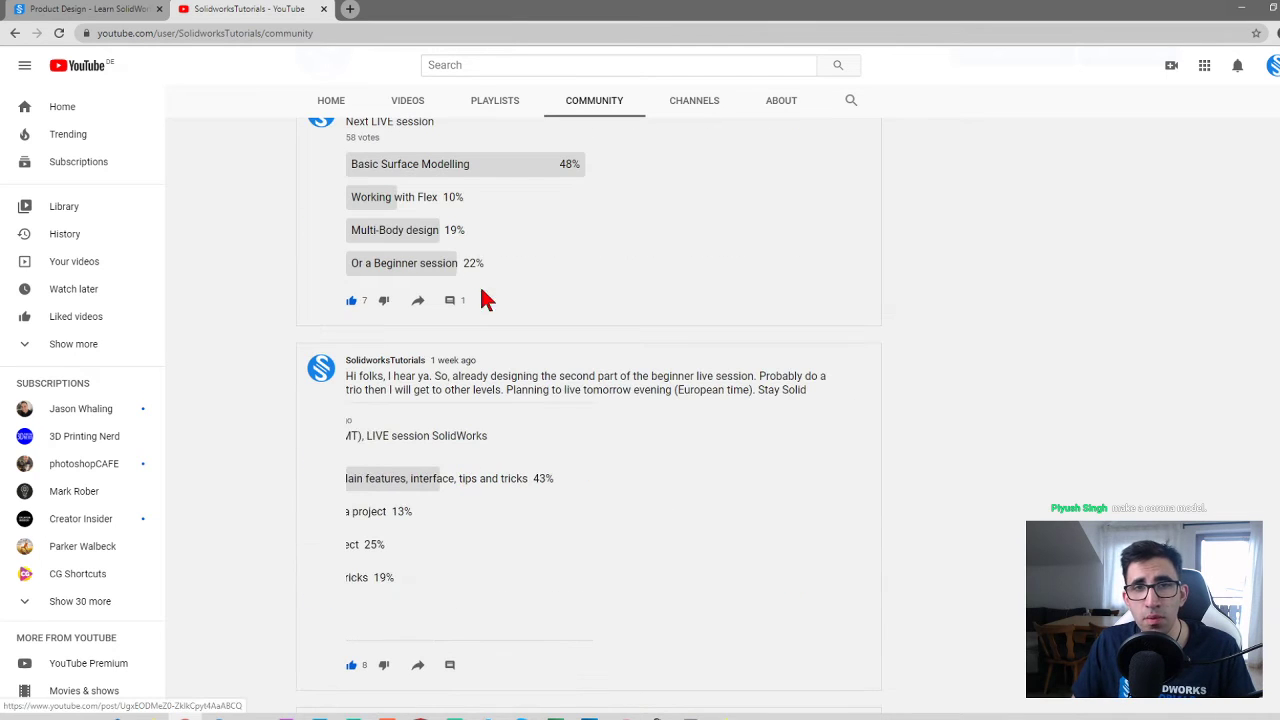
scroll(491, 360, down, 1)
scroll(494, 345, up, 2)
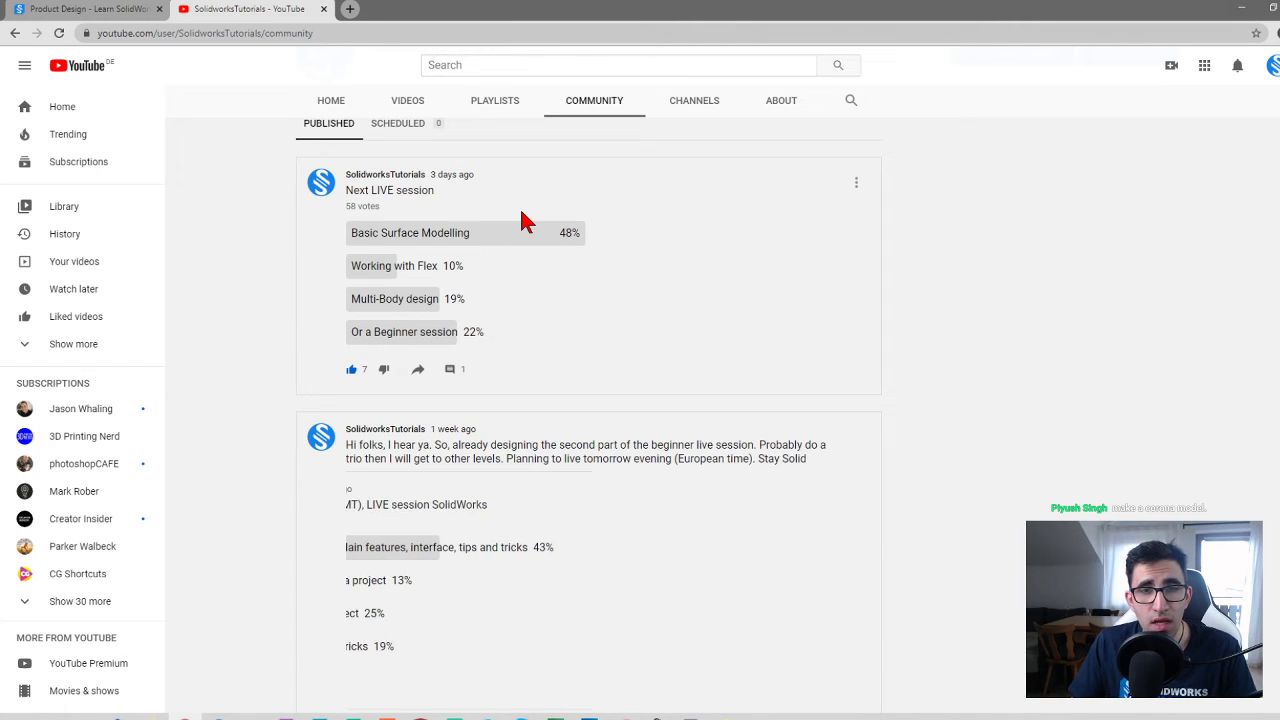
scroll(517, 343, up, 1)
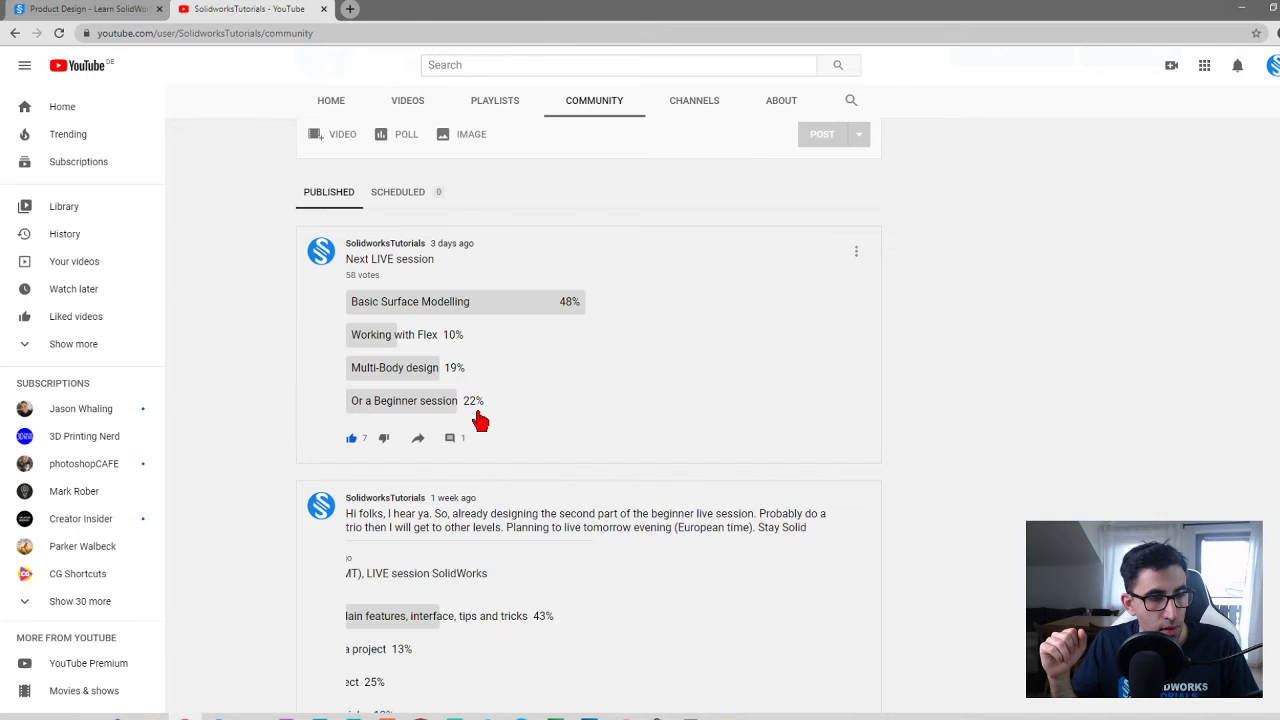
click(1240, 7)
- Hide the swept coil, then show the square bar, the coil and the twisted surface together
key(Tab)
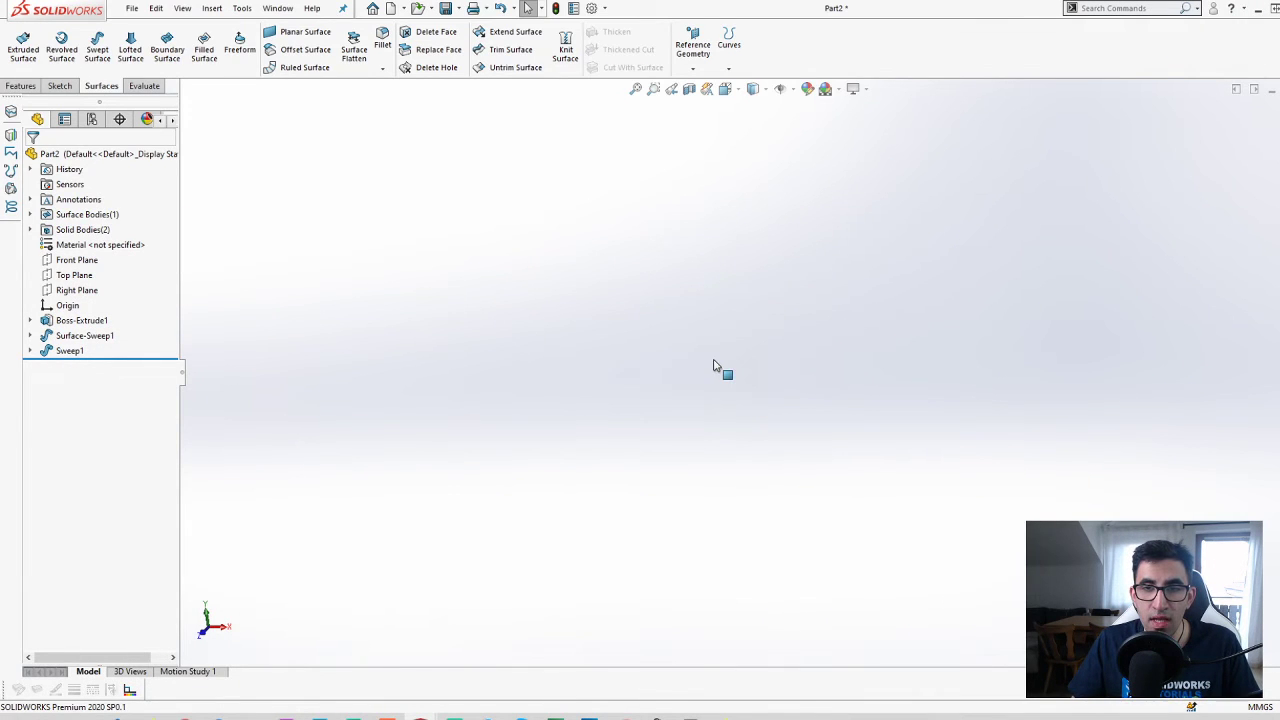
click(80, 320)
click(77, 304)
click(434, 303)
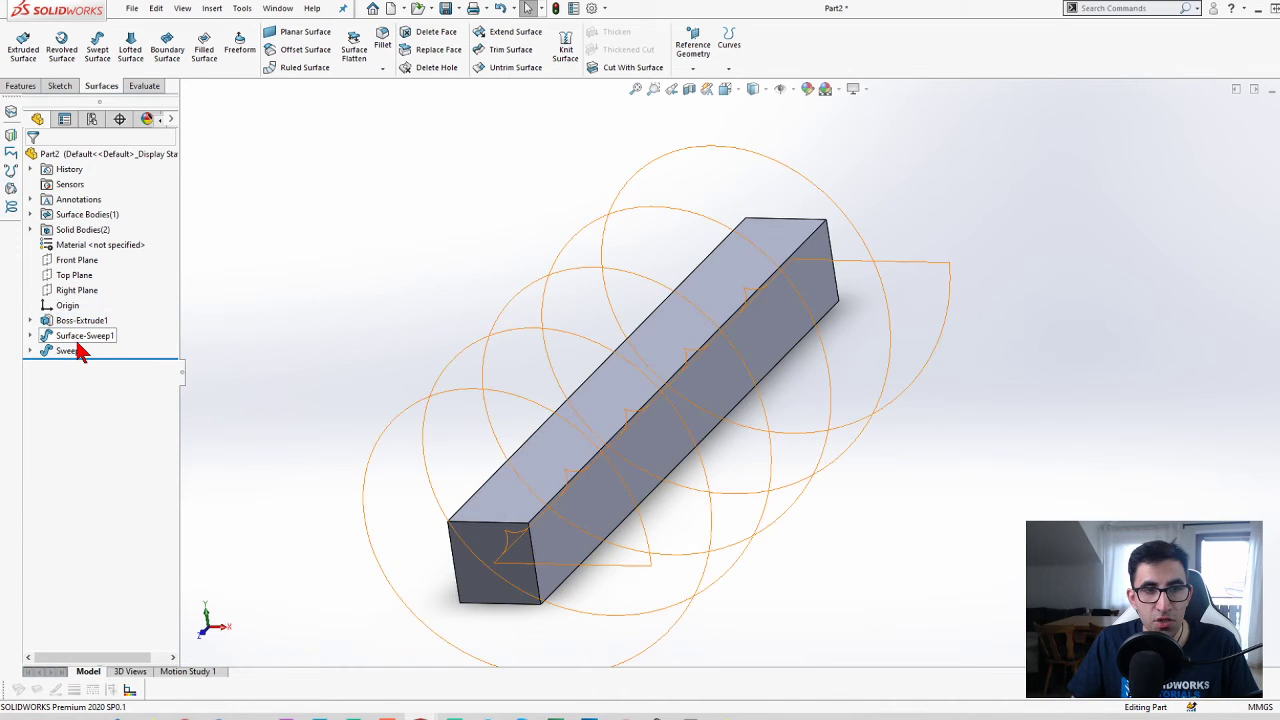
click(54, 350)
click(66, 328)
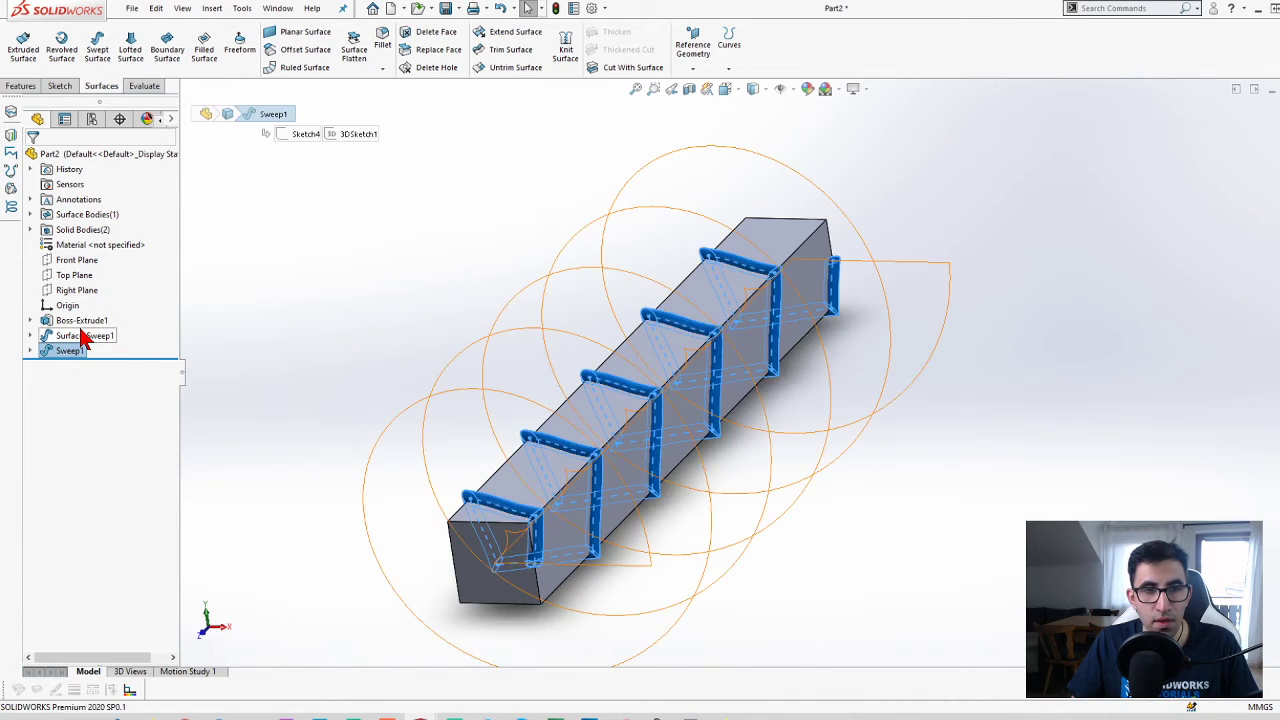
click(80, 334)
click(91, 308)
click(320, 290)
middle_drag(1024, 460, 943, 471)
scroll(683, 406, up, 5)
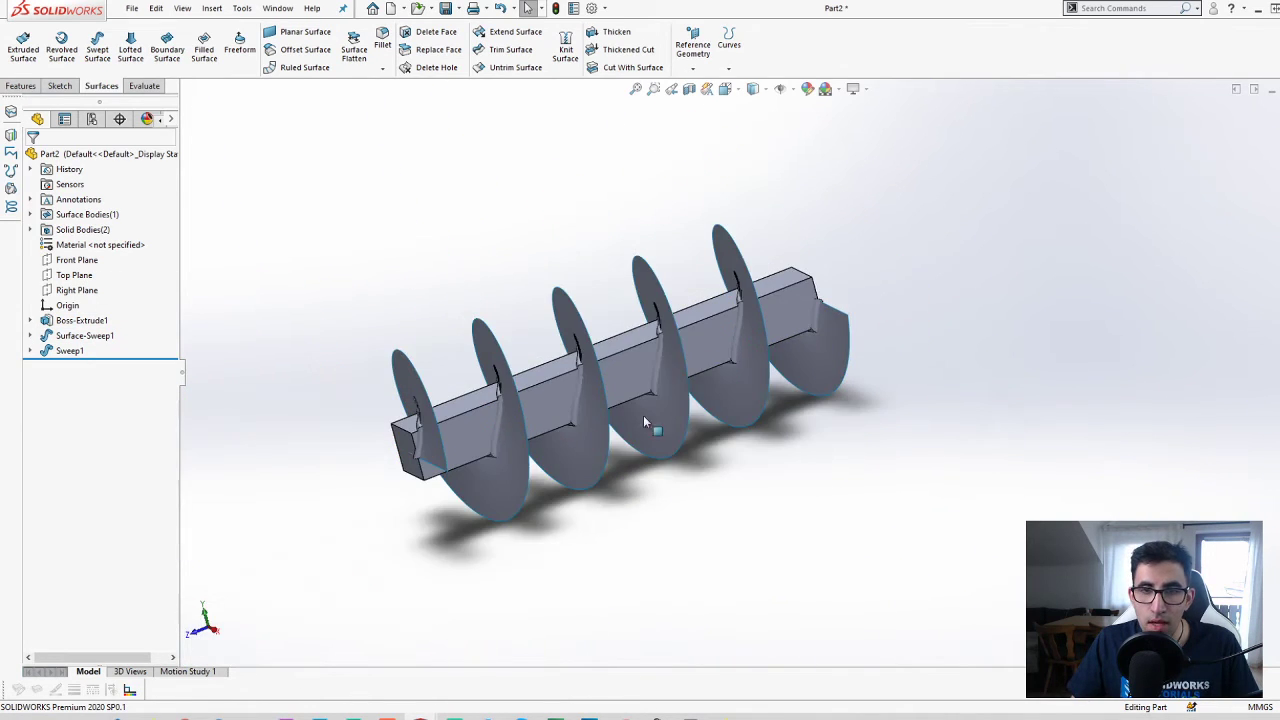
scroll(544, 390, down, 4)
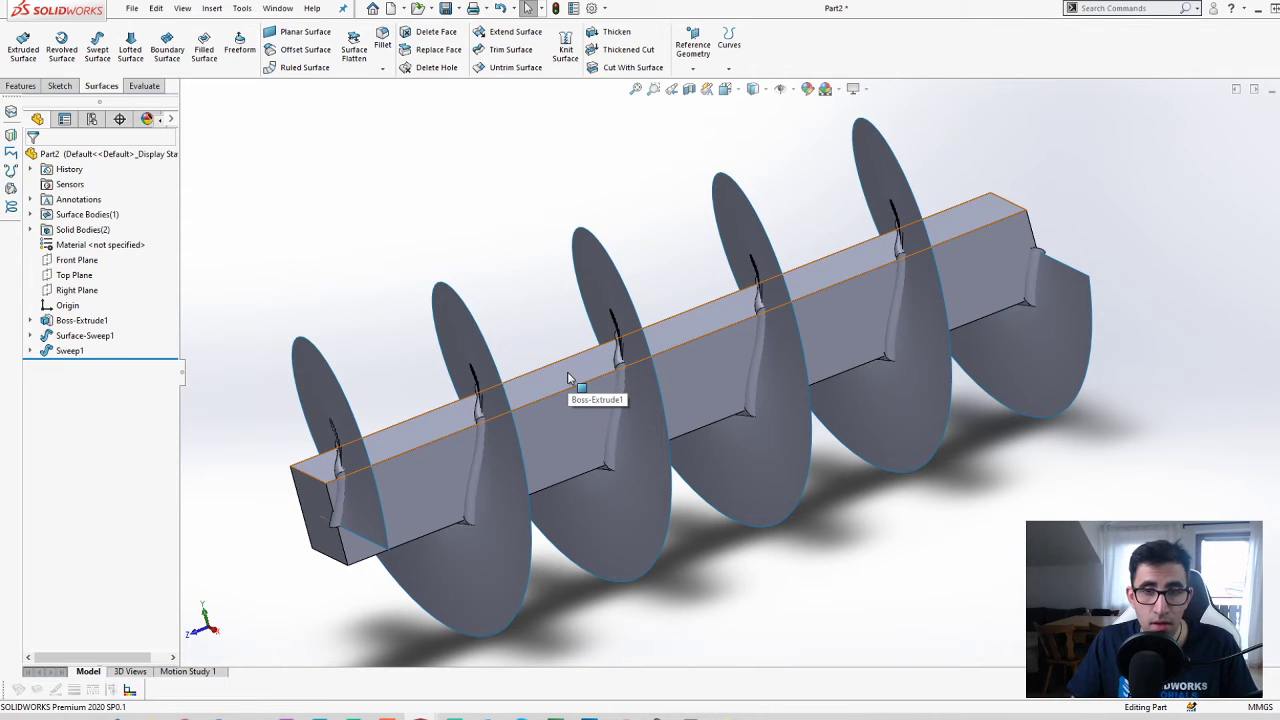
- Hide the square bar, the twisted surface and the swept coil
key(Tab)
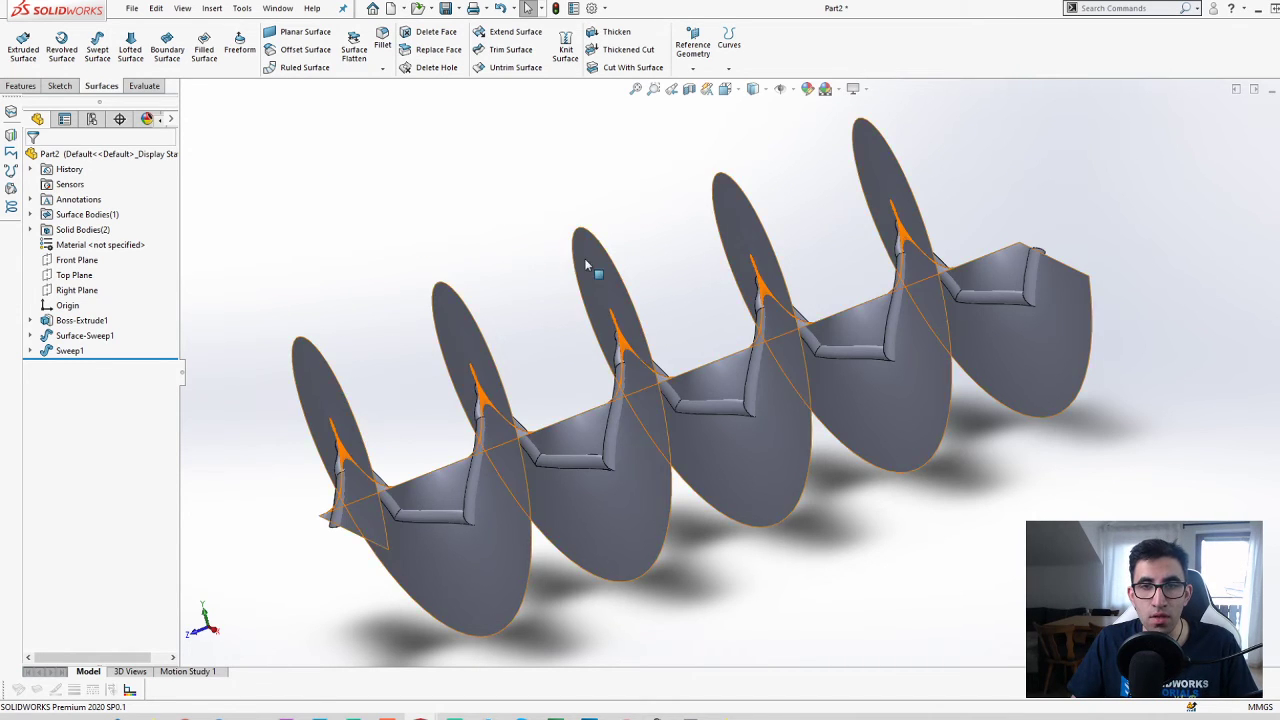
key(Tab)
key(Tab)
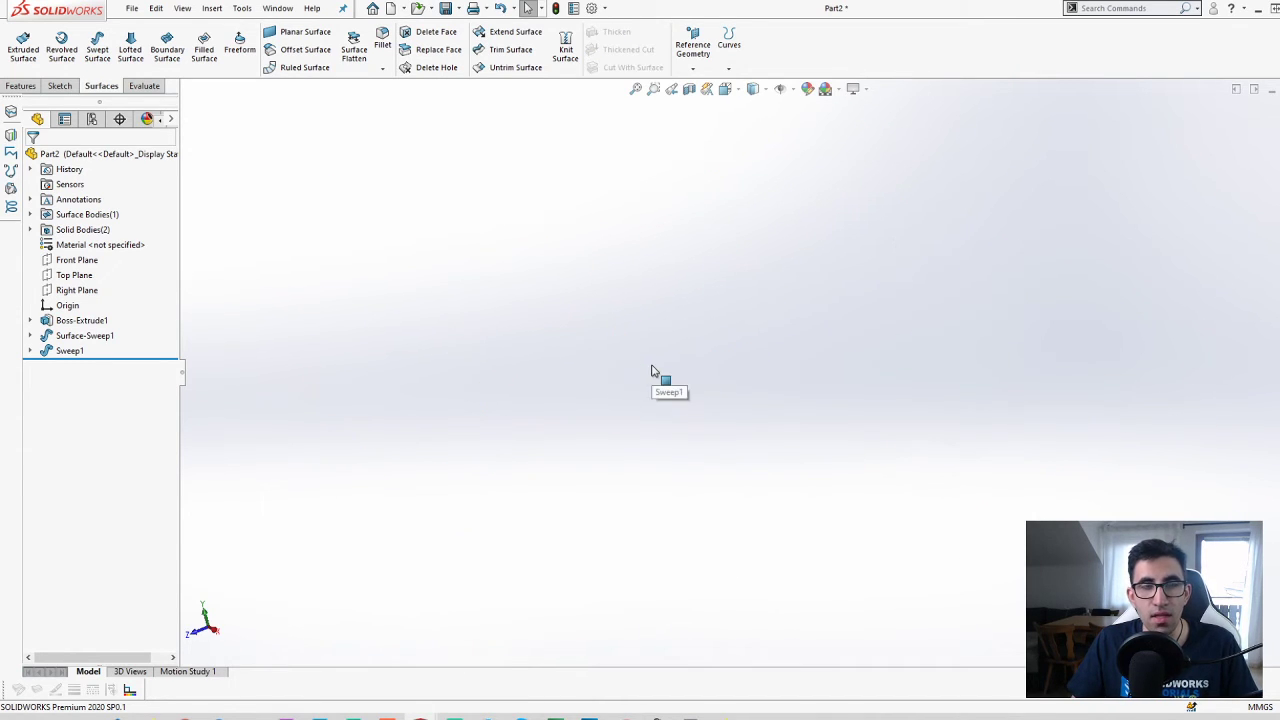
- Show only the Boss-Extrude1 body from the part's solid bodies and clear the selection
click(29, 230)
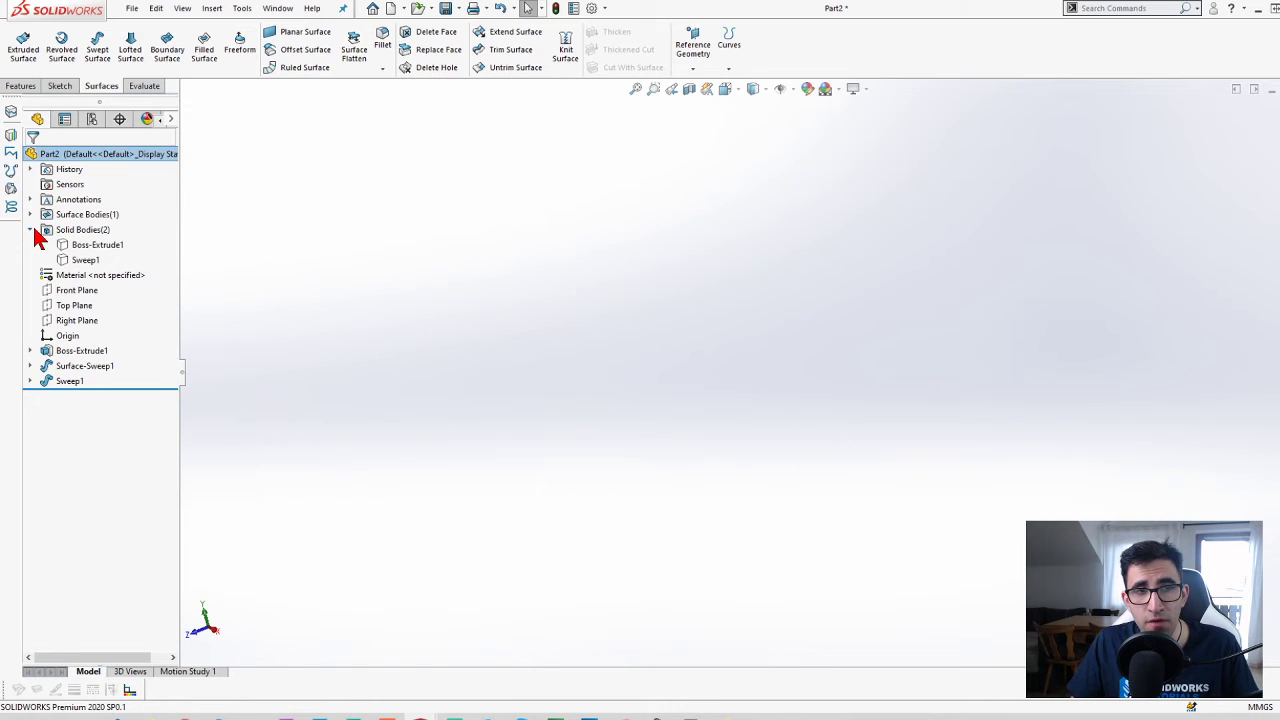
click(86, 247)
click(101, 224)
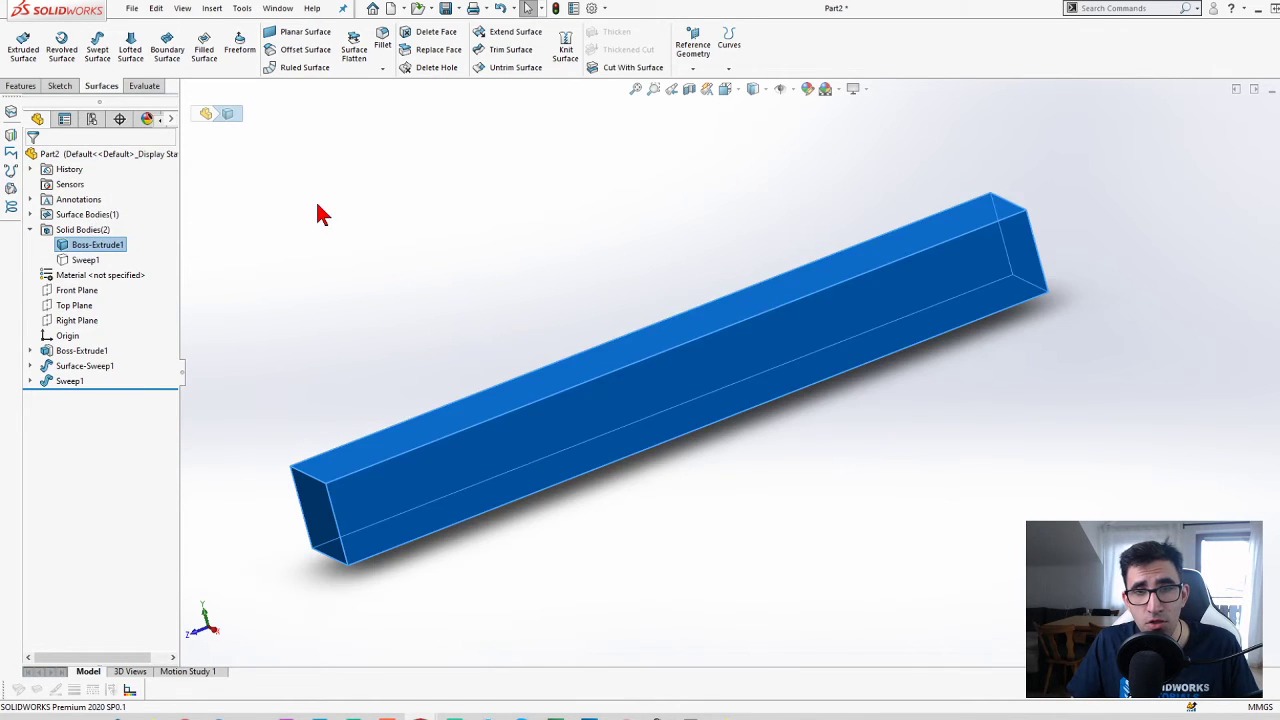
click(322, 212)
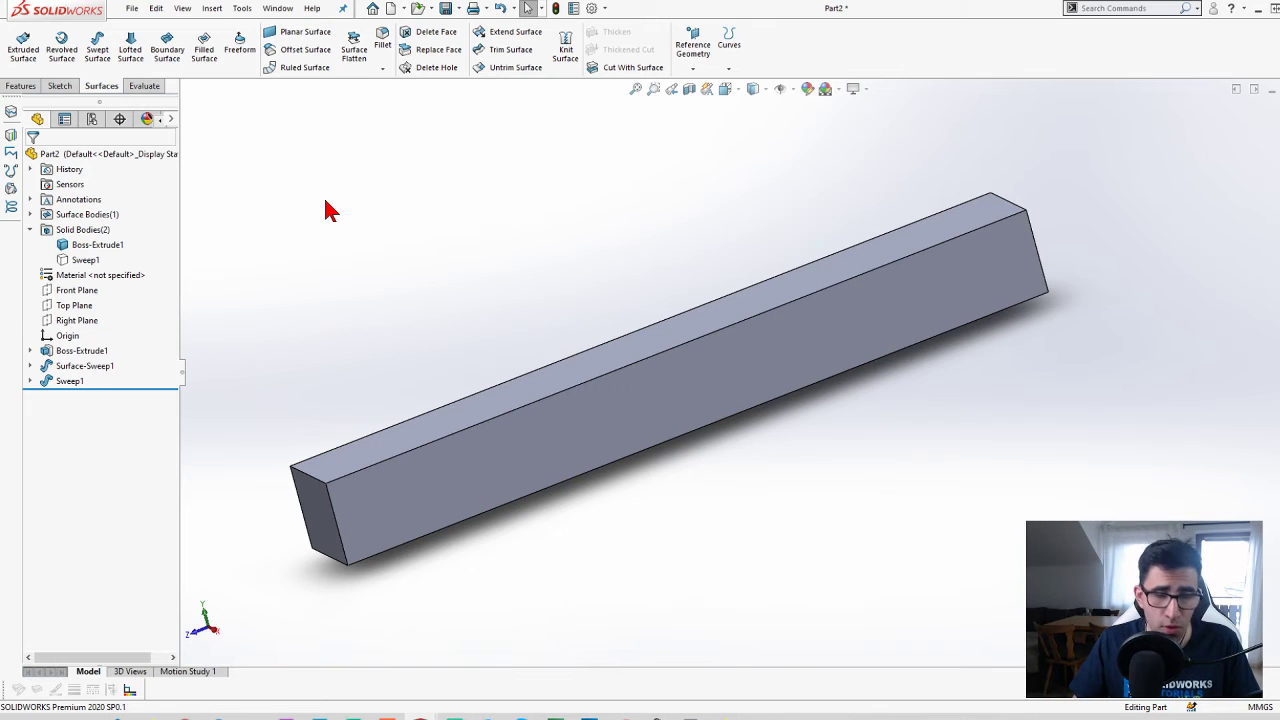
- Undo the last four hide and show changes to the bodies
key(ctrl+z)
key(ctrl+z)
key(ctrl+z)
key(ctrl+z)
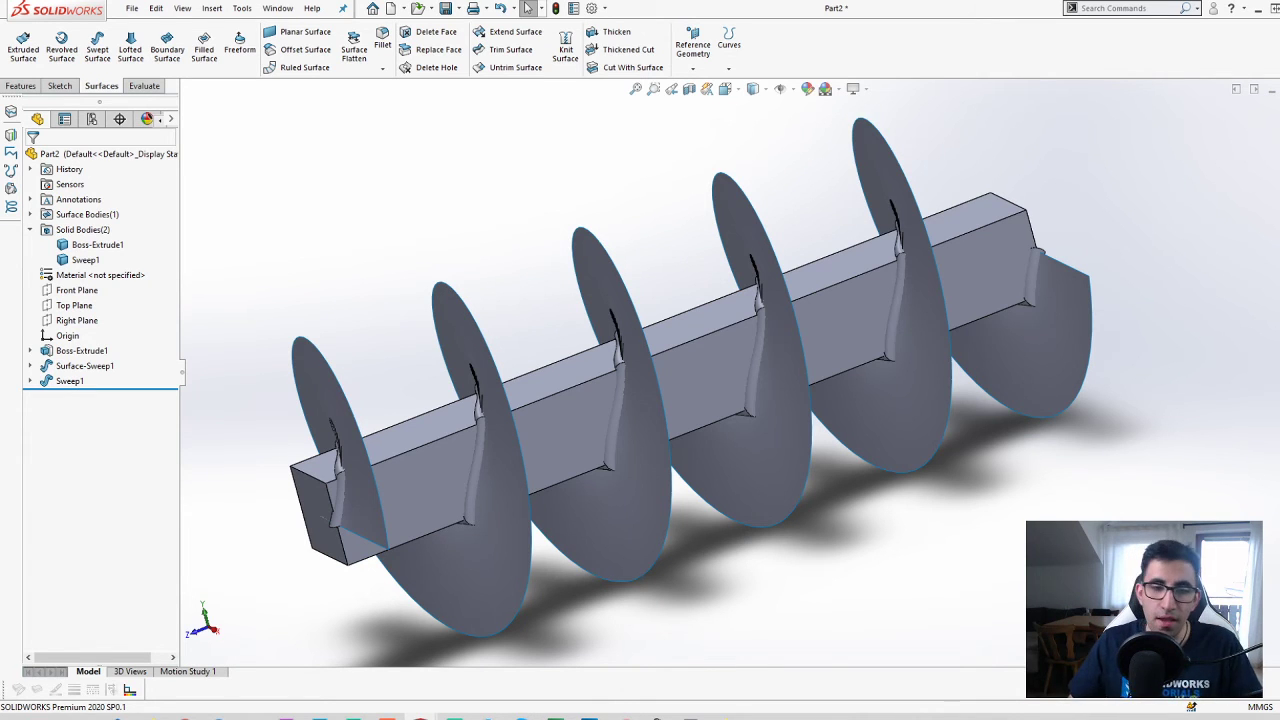
- Switch to the browser and close the YouTube channel and Product Design pages to return to the SOLIDWORKS part
click(195, 712)
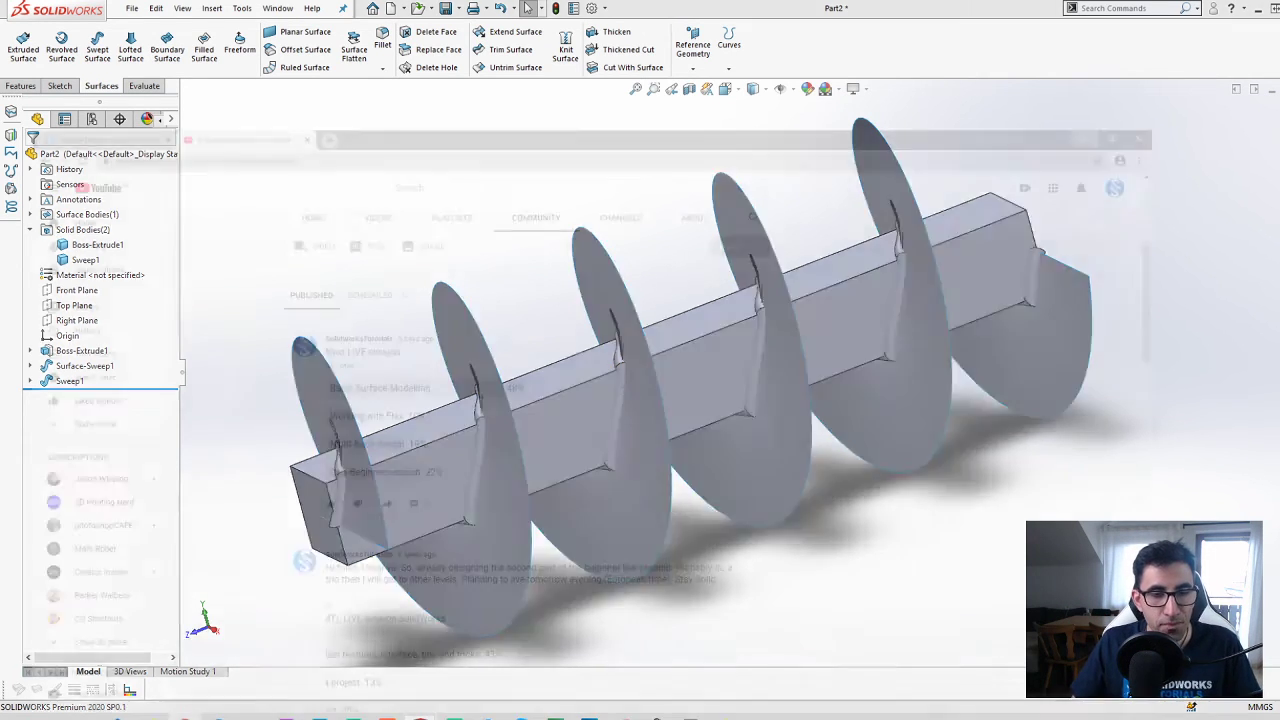
scroll(369, 103, up, 5)
click(66, 10)
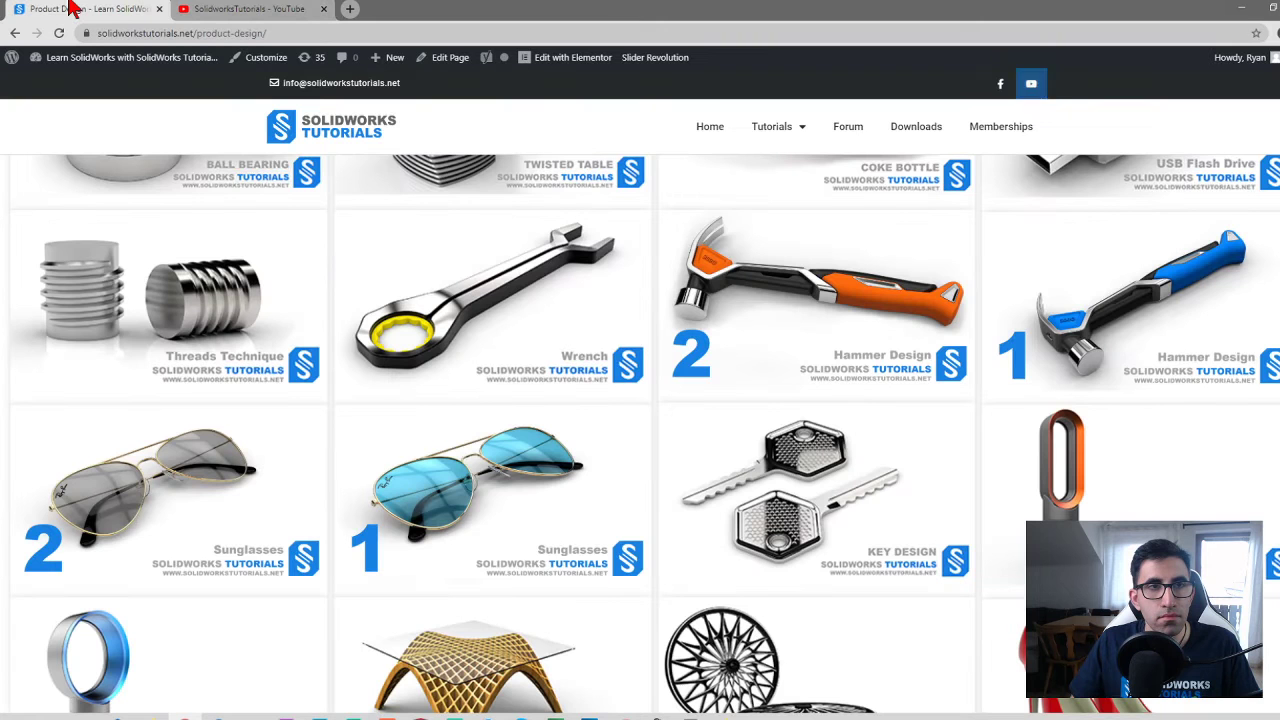
click(324, 9)
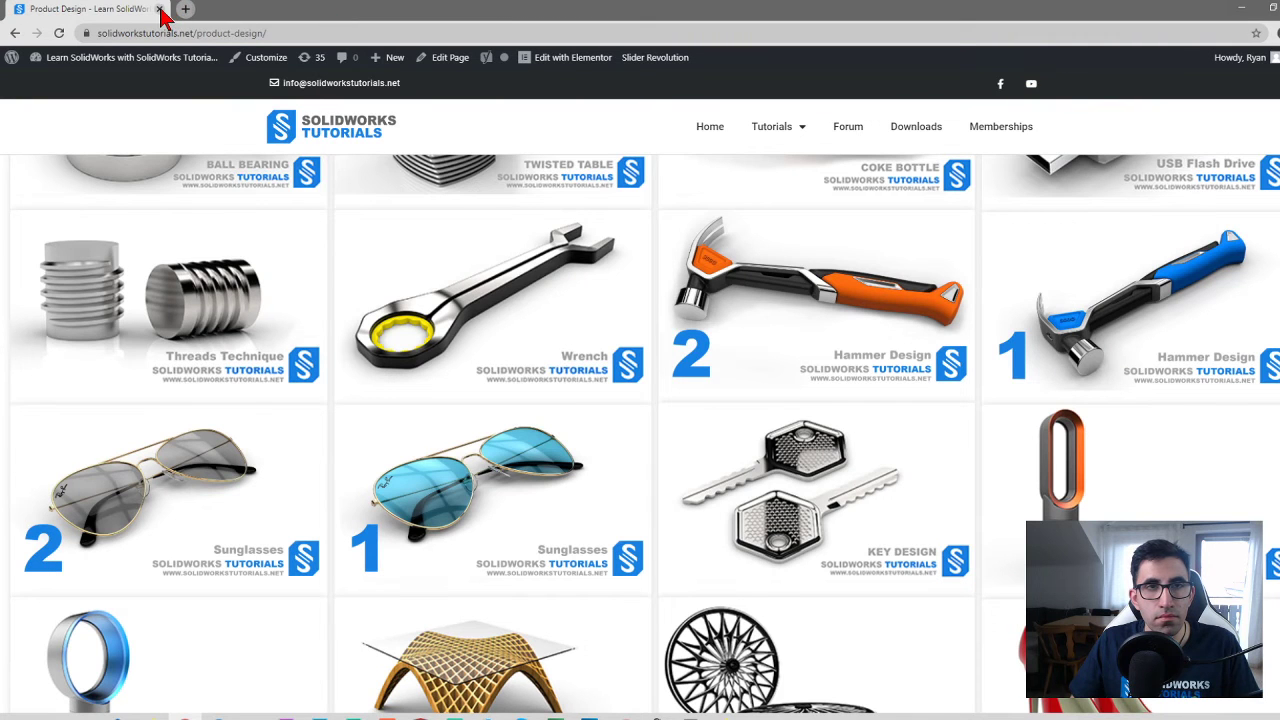
click(160, 9)
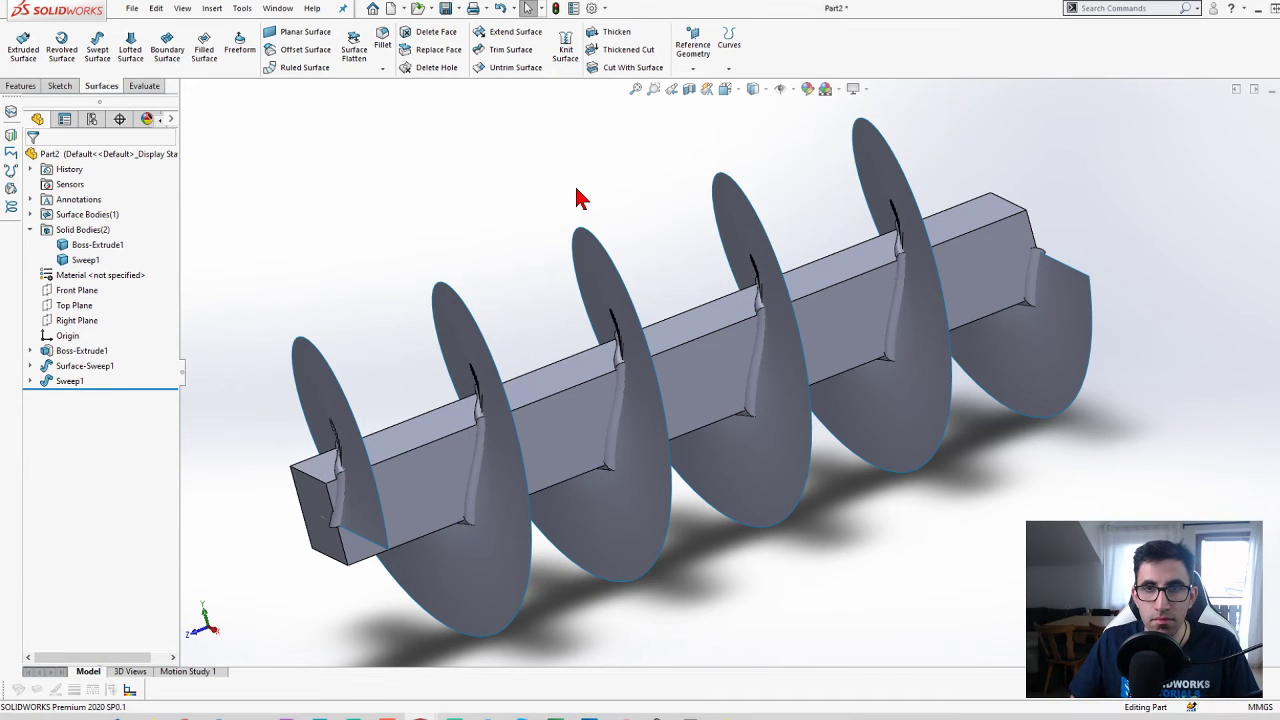
- Open the Meat Grinder - Project I assembly from the recent documents
key(ctrl+F2)
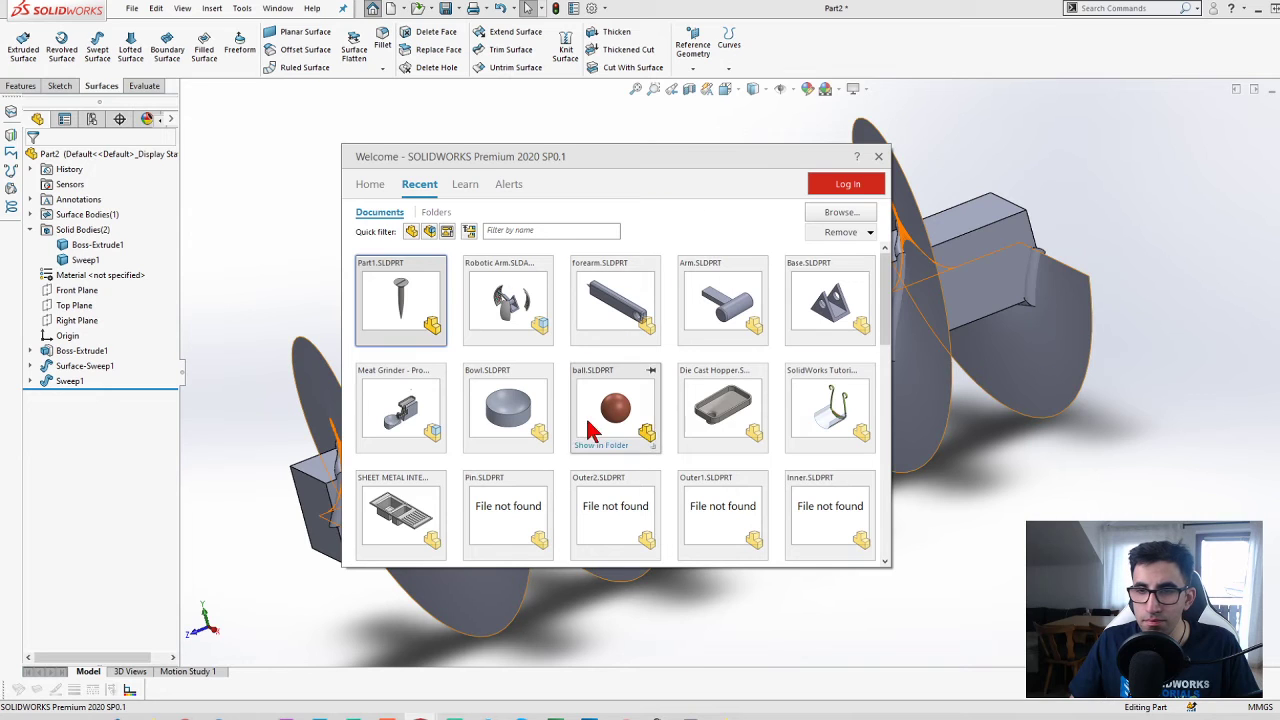
scroll(500, 415, down, 1)
scroll(500, 415, down, 1)
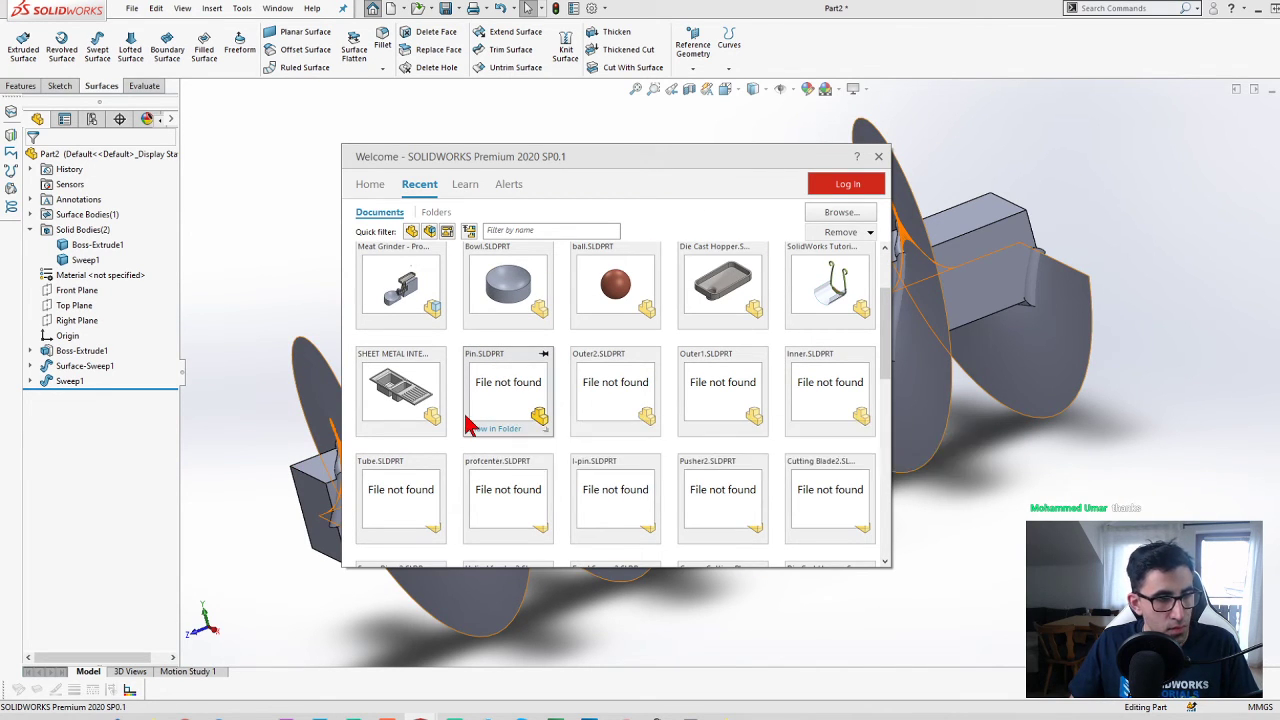
mouse_move(740, 484)
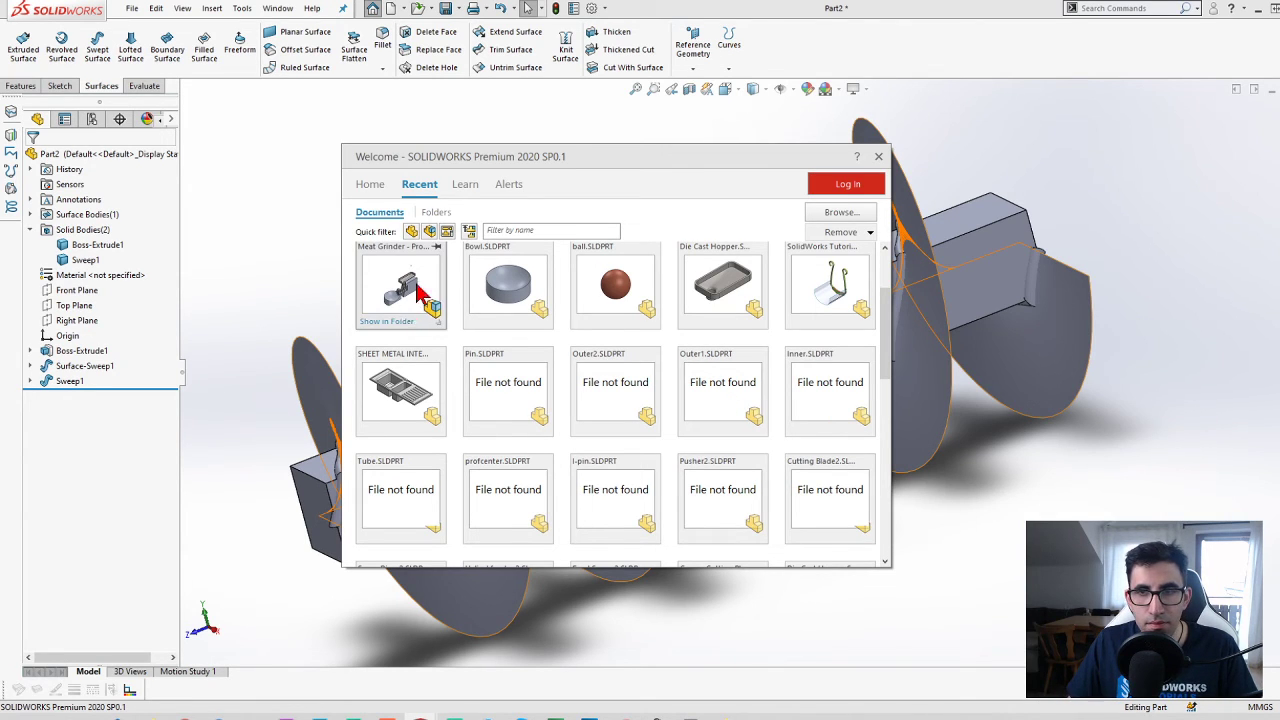
click(385, 295)
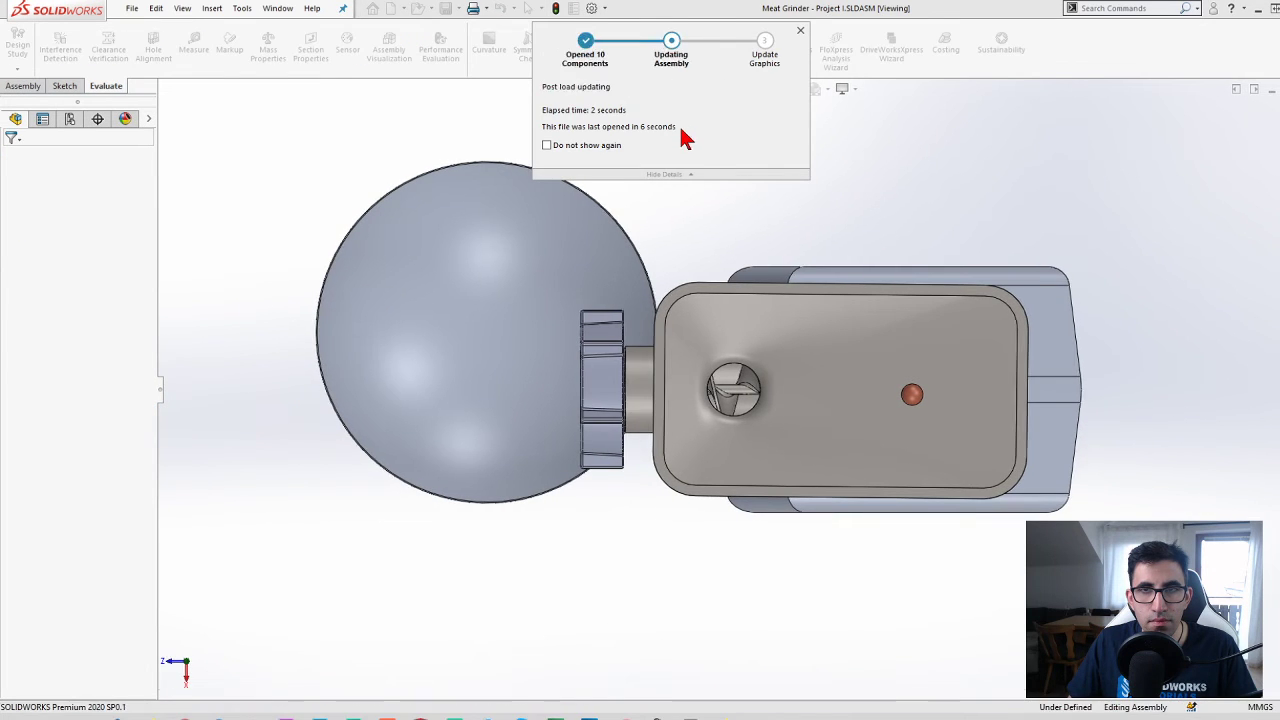
- Play the Motion Study 2 animation of the meat grinder assembly and look at Motion Study 1 for comparison
scroll(823, 588, down, 1)
middle_drag(823, 588, 833, 328)
scroll(859, 386, up, 4)
scroll(781, 341, down, 1)
scroll(816, 384, up, 2)
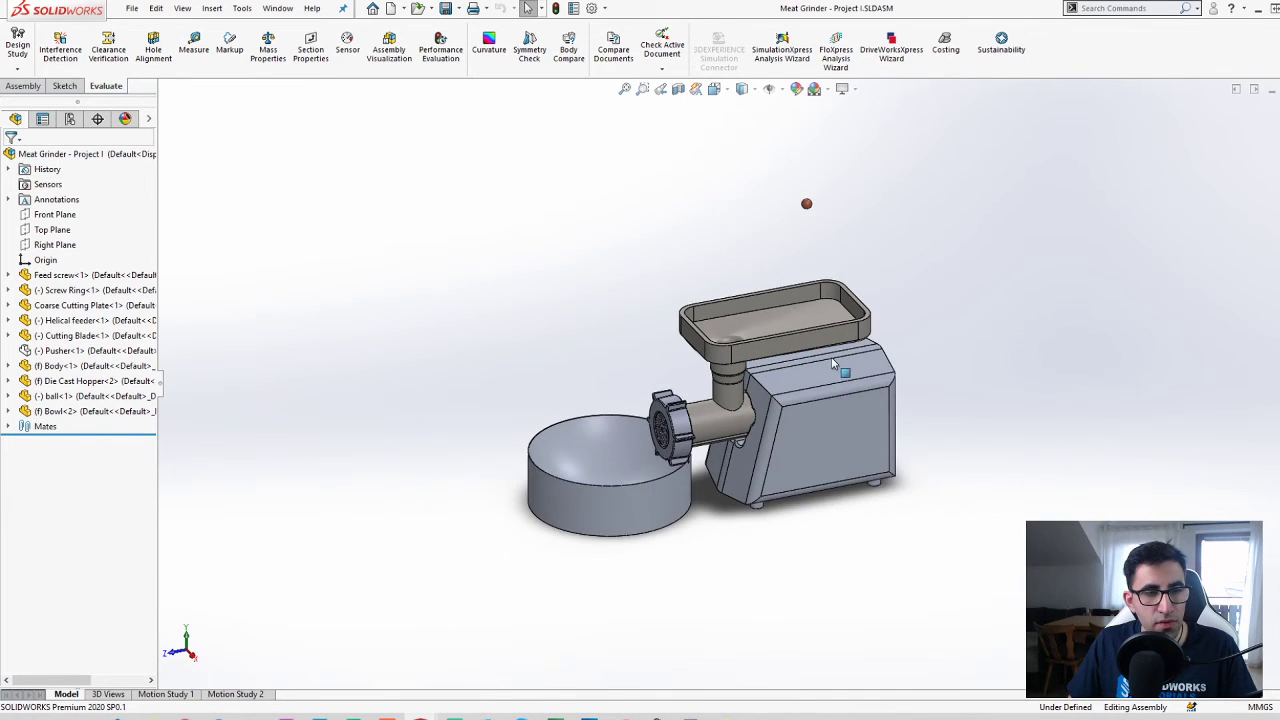
scroll(832, 366, down, 1)
scroll(829, 372, down, 2)
scroll(829, 365, up, 1)
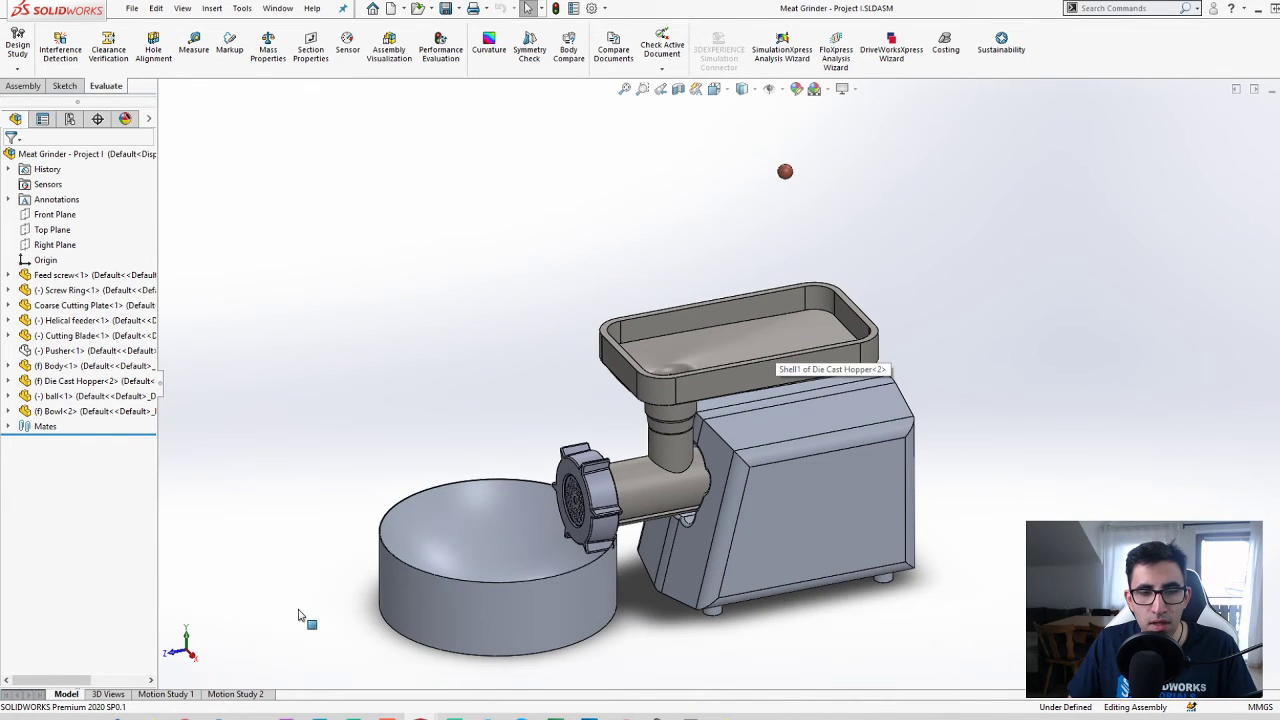
click(231, 693)
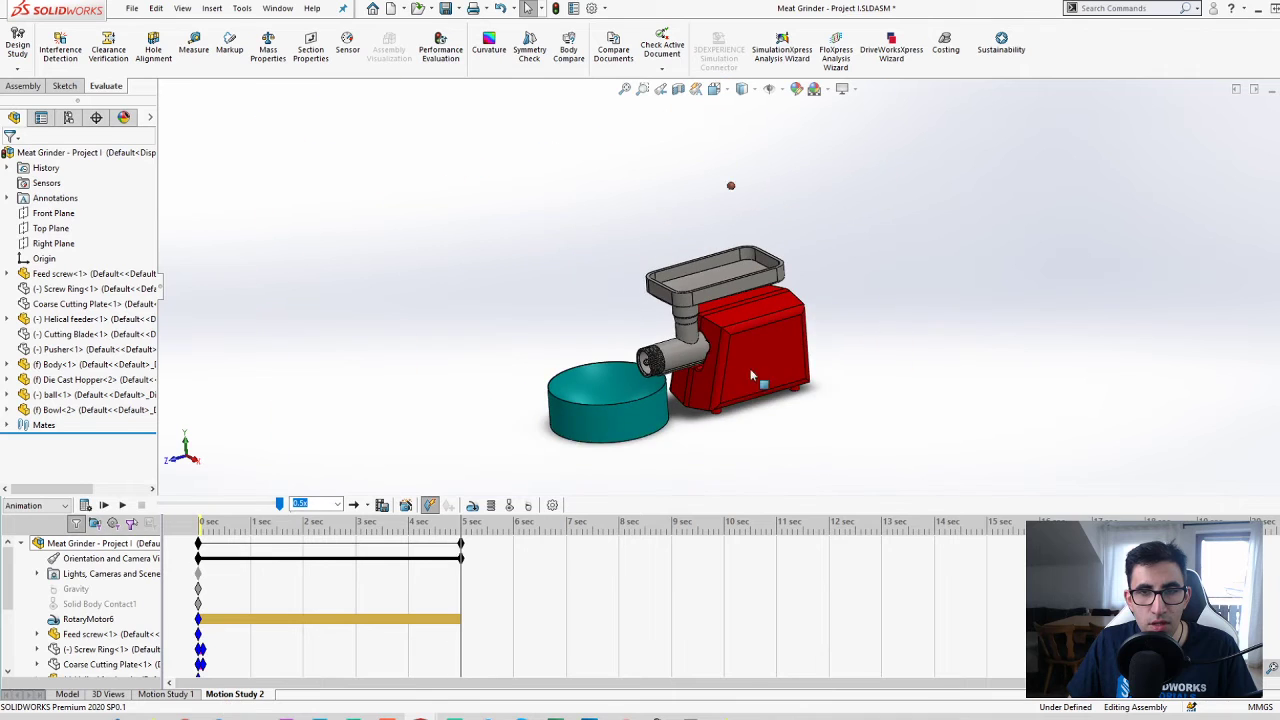
click(105, 506)
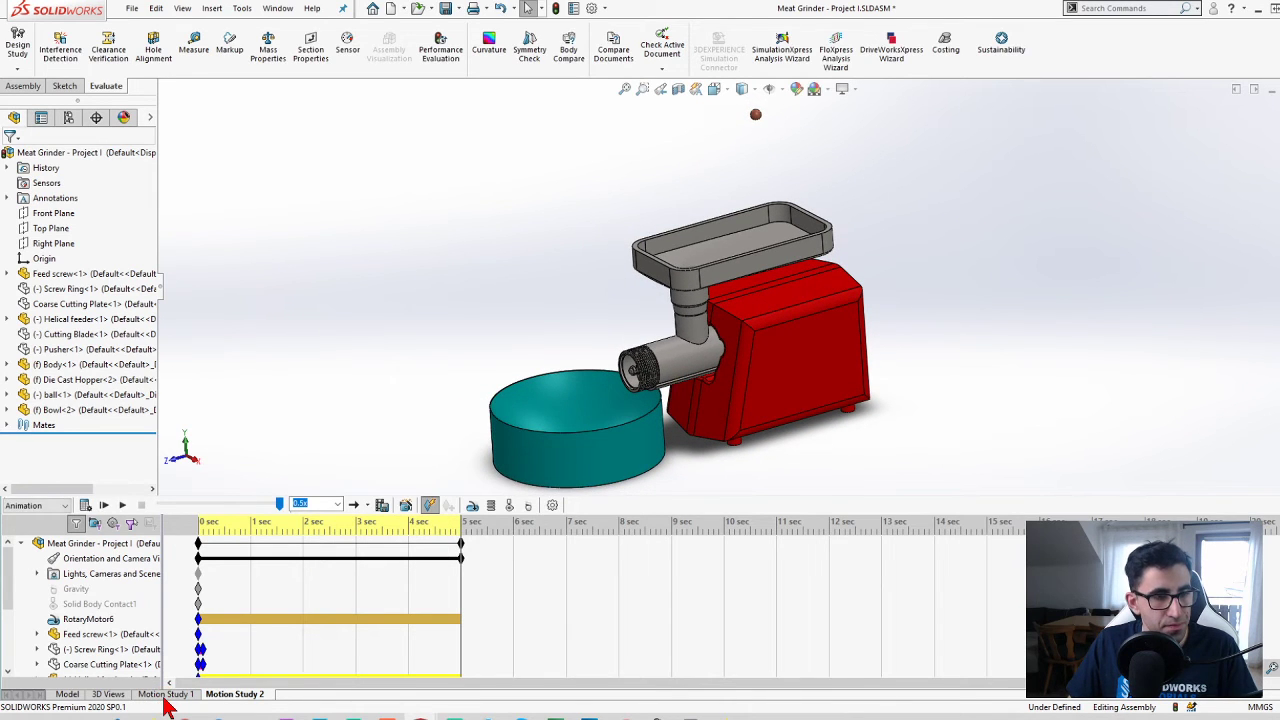
click(166, 700)
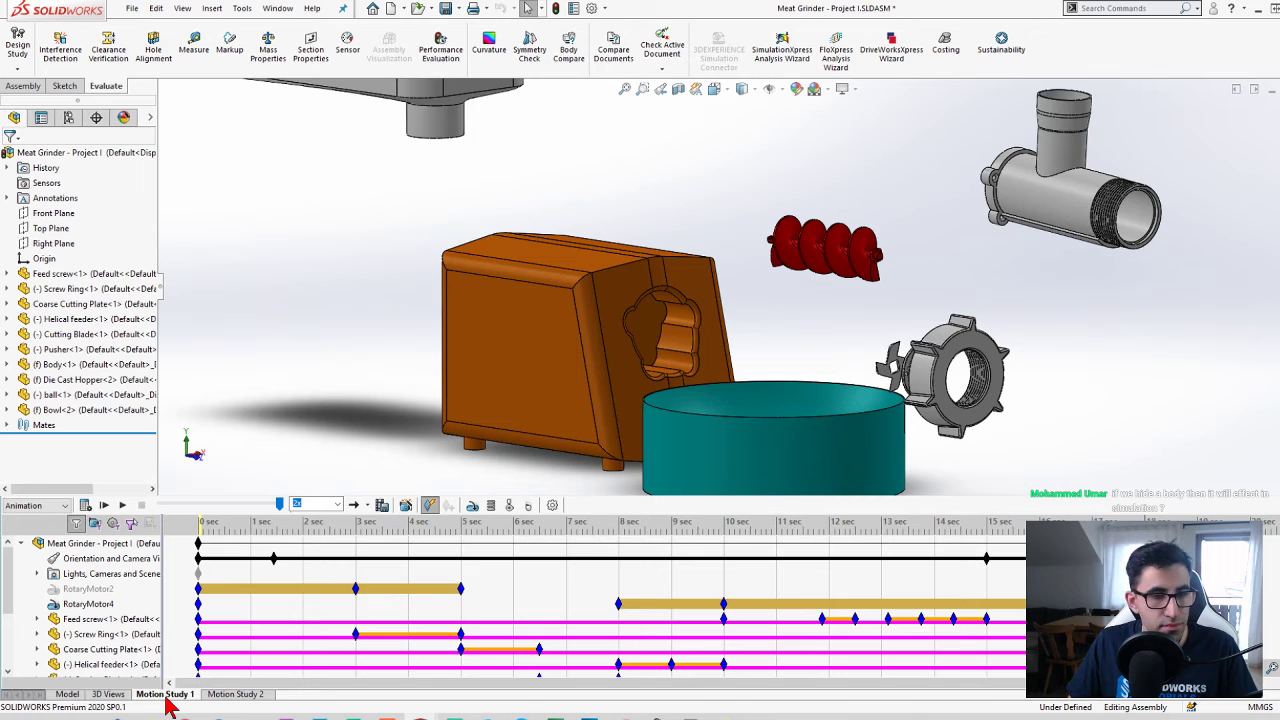
click(235, 694)
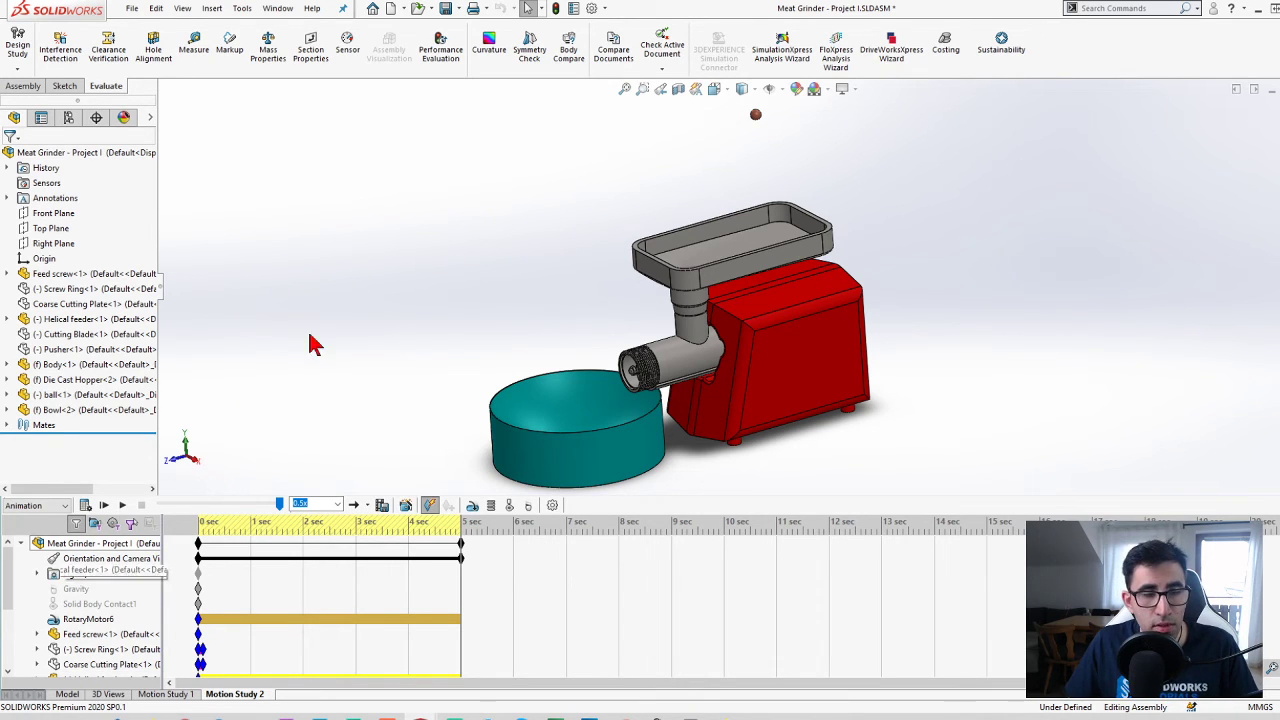
- Switch back to Part2 and add the Sheet Metal tab to the CommandManager
key(ctrl+Tab)
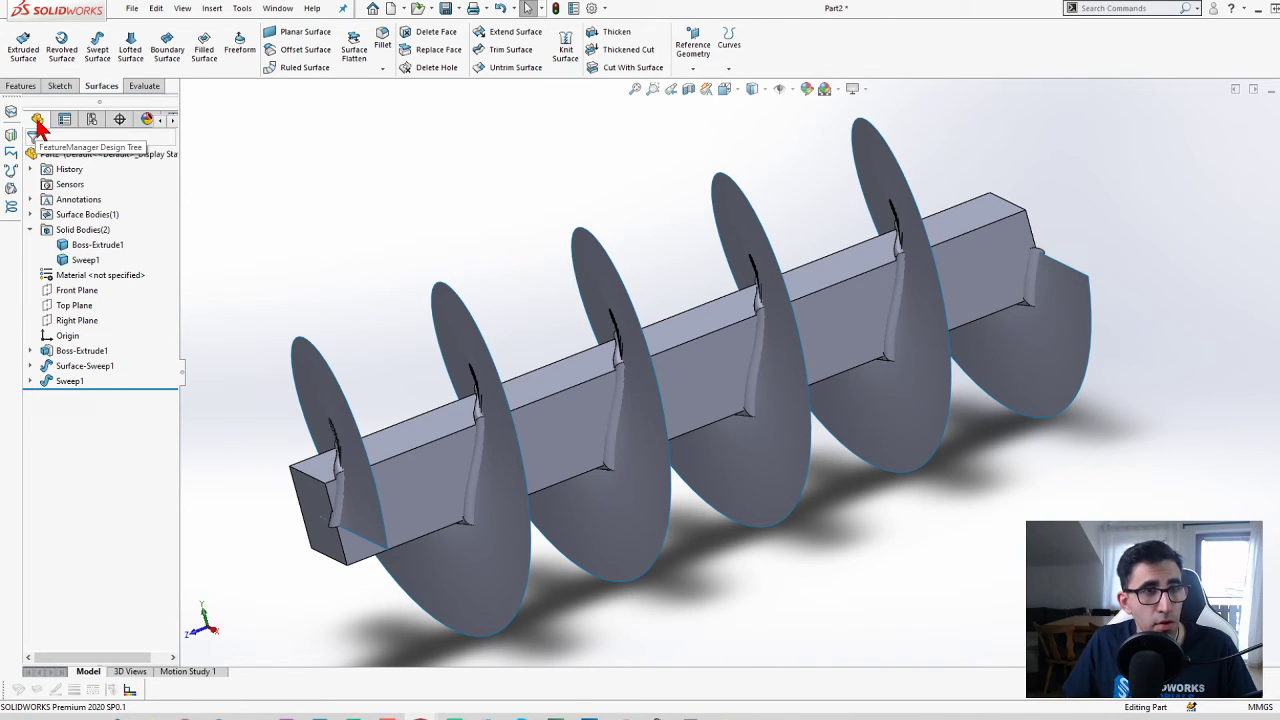
right_click(145, 89)
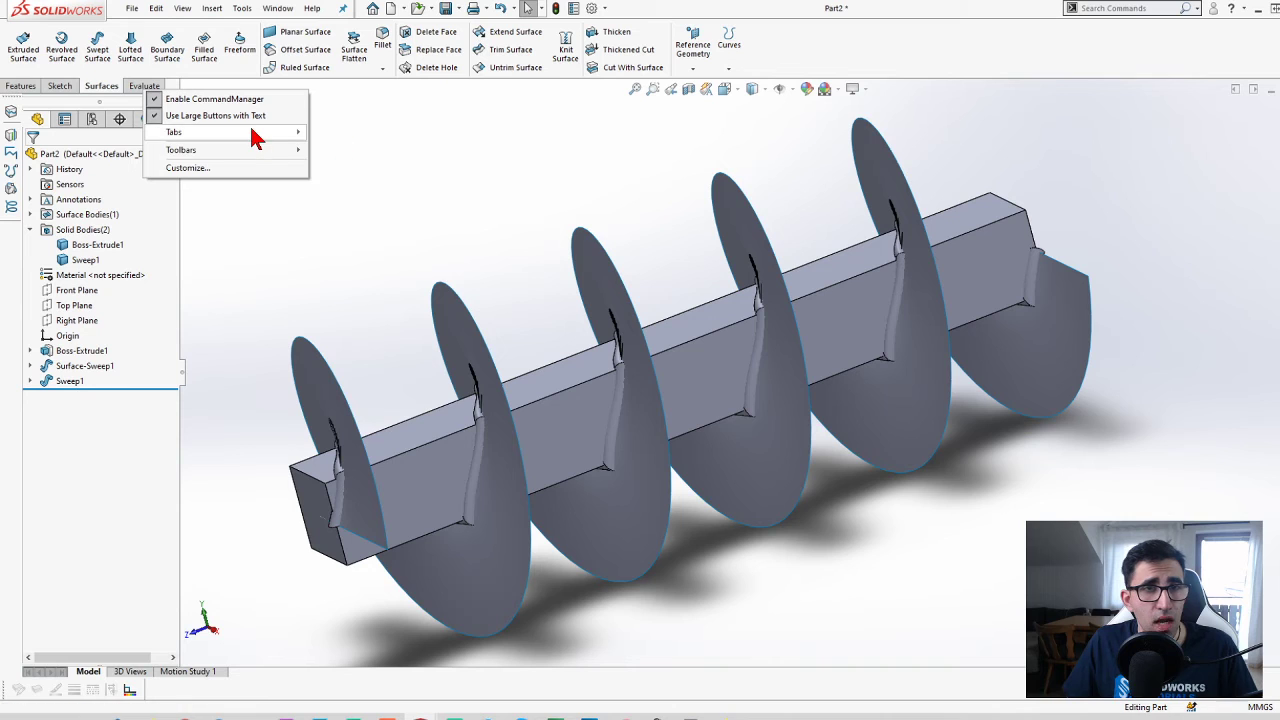
mouse_move(250, 131)
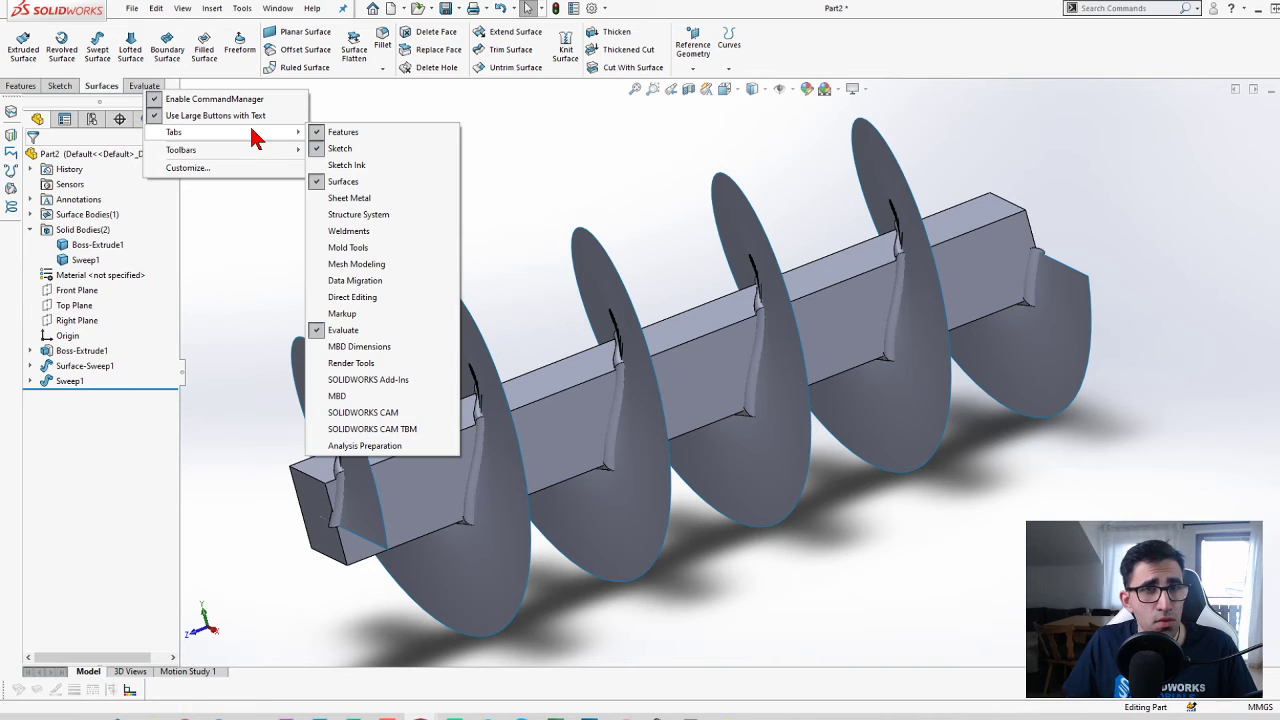
click(373, 197)
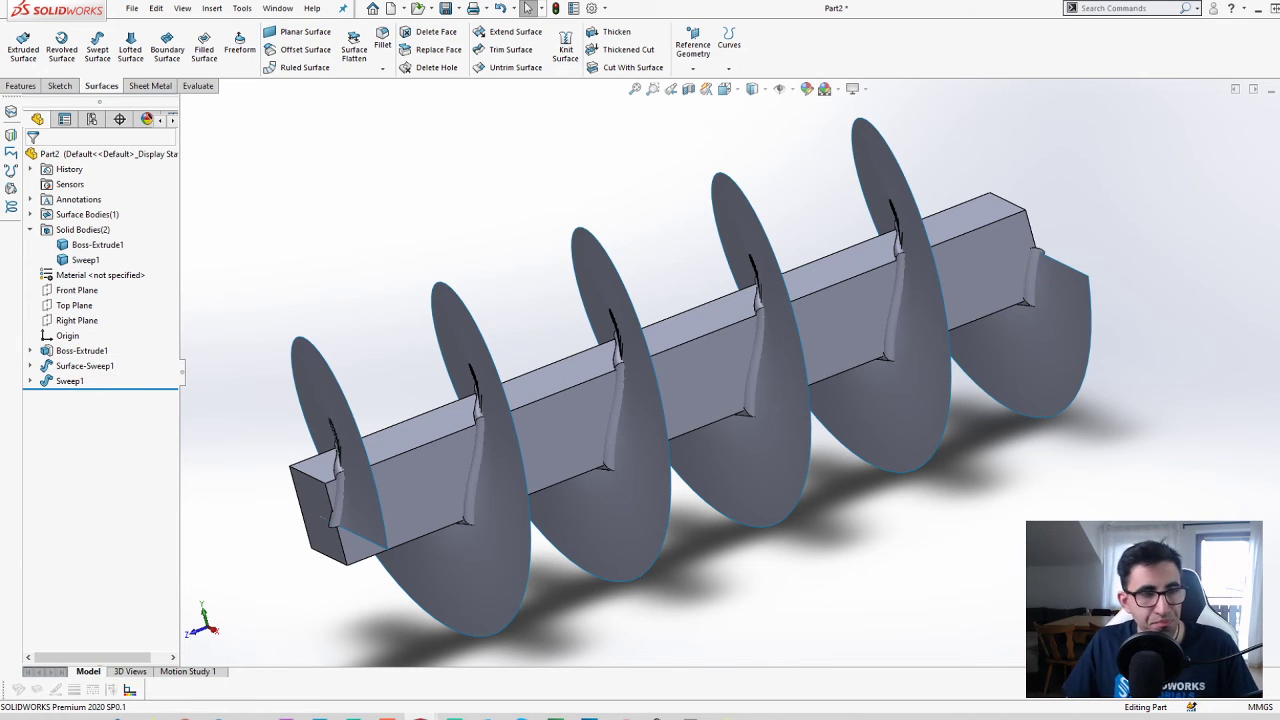
click(131, 9)
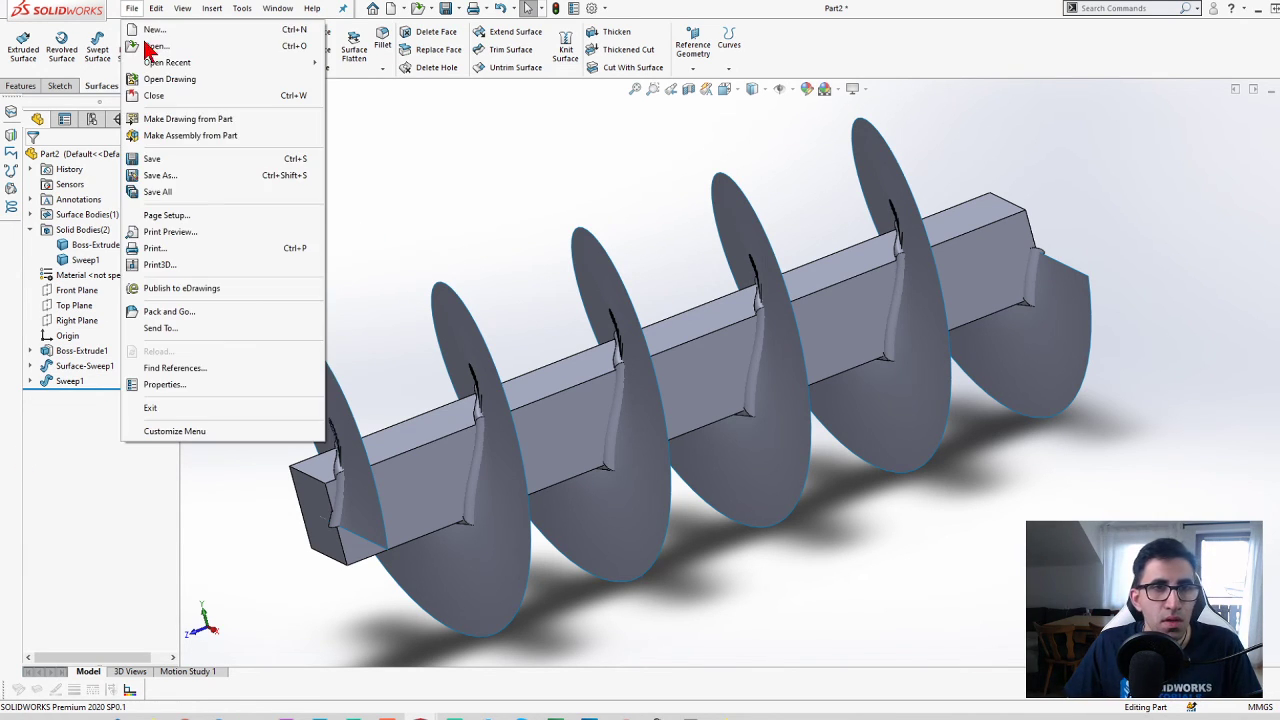
click(215, 136)
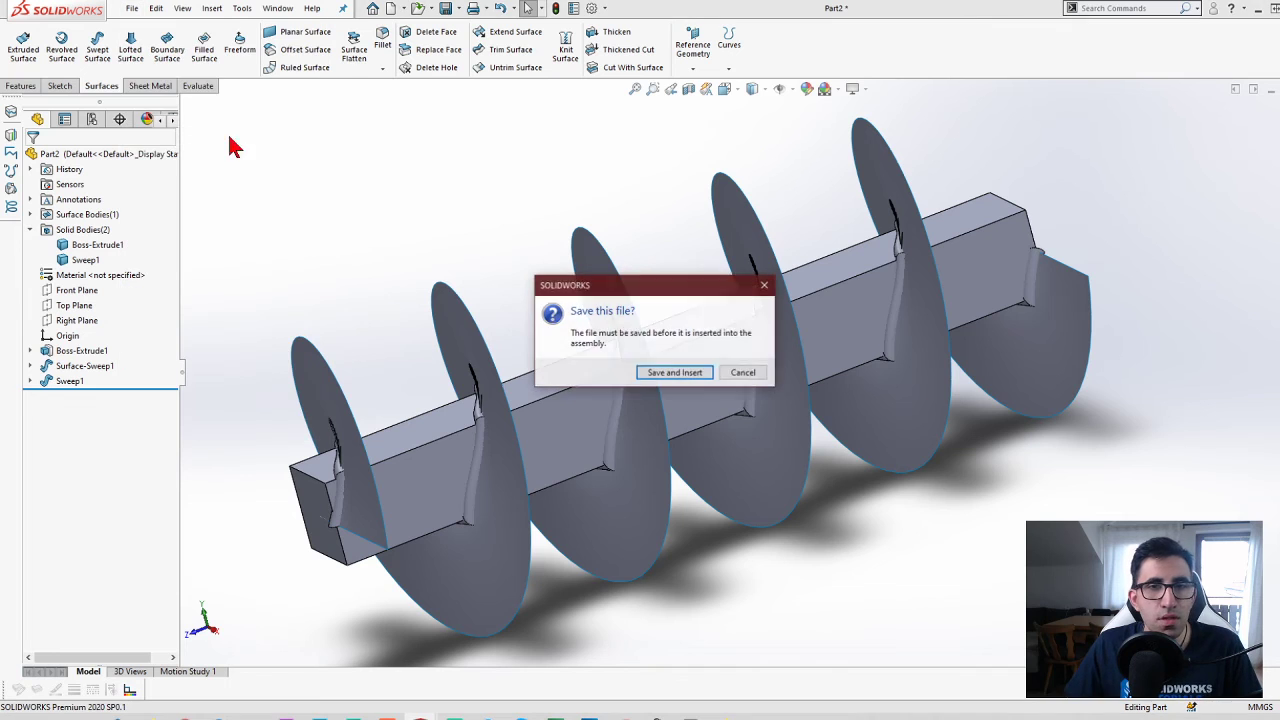
click(754, 373)
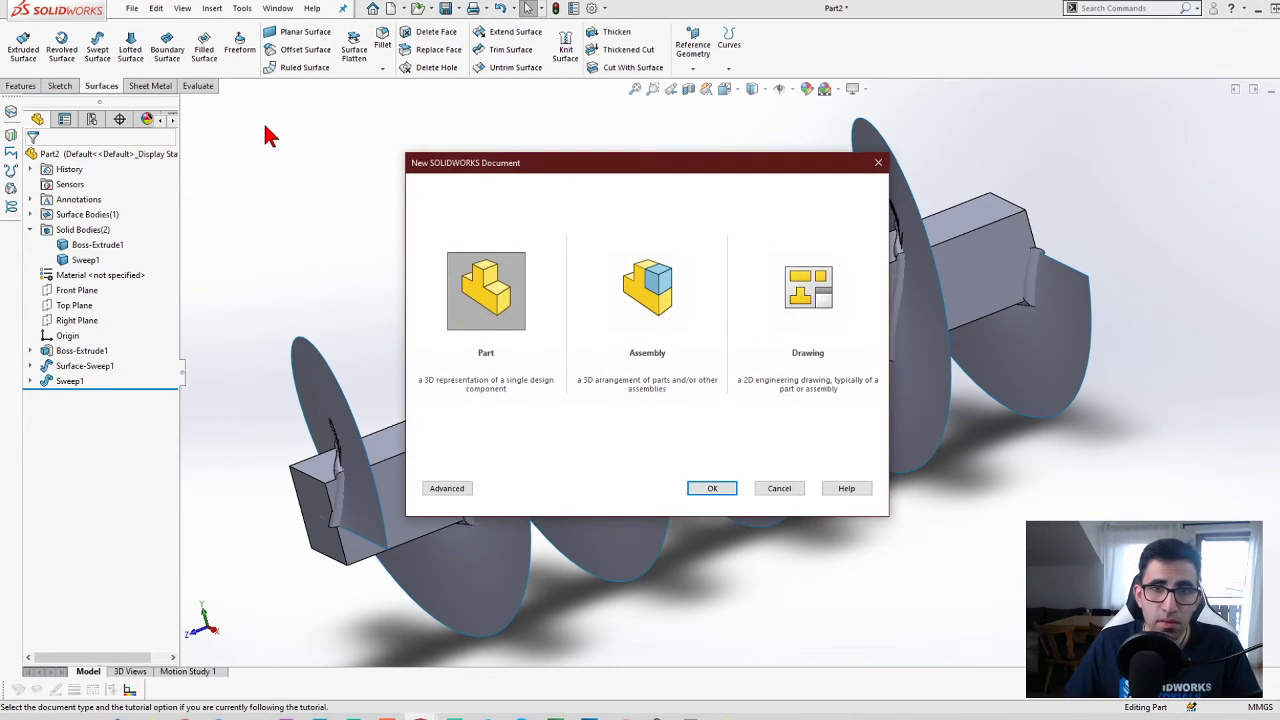
- Create a new assembly document and insert the open Part1 screw as its first component
click(628, 290)
click(721, 492)
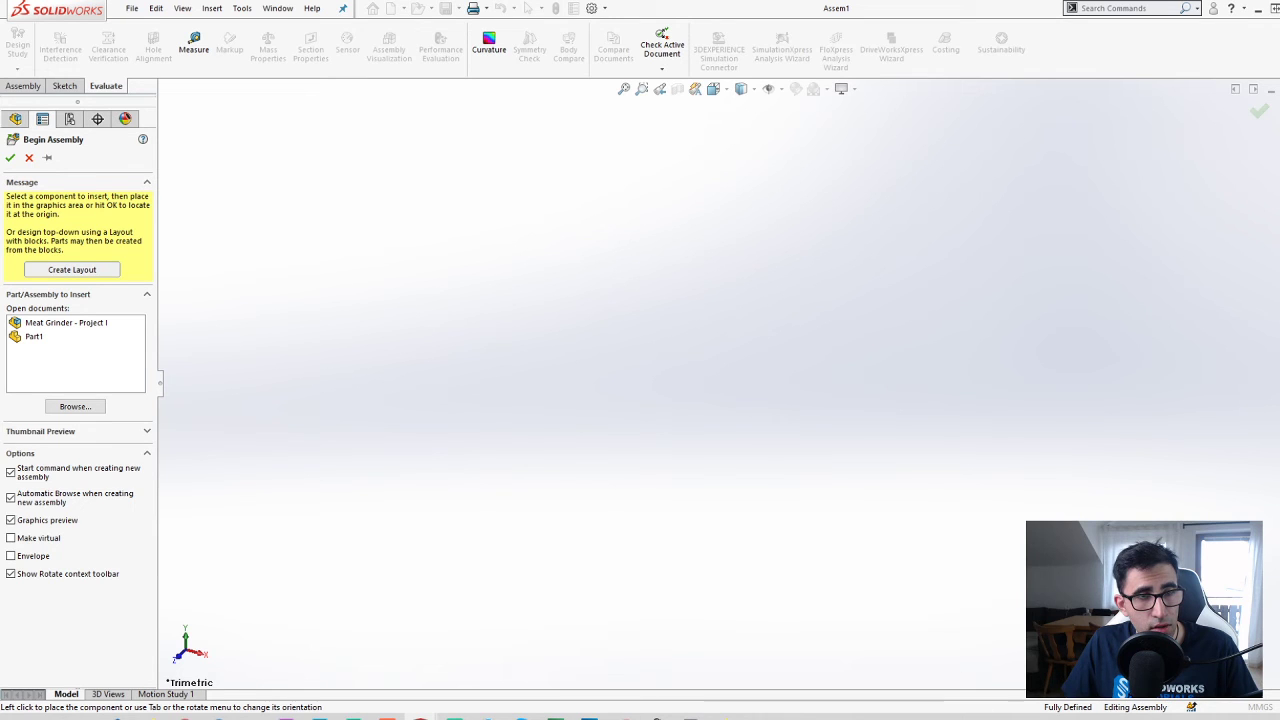
click(33, 338)
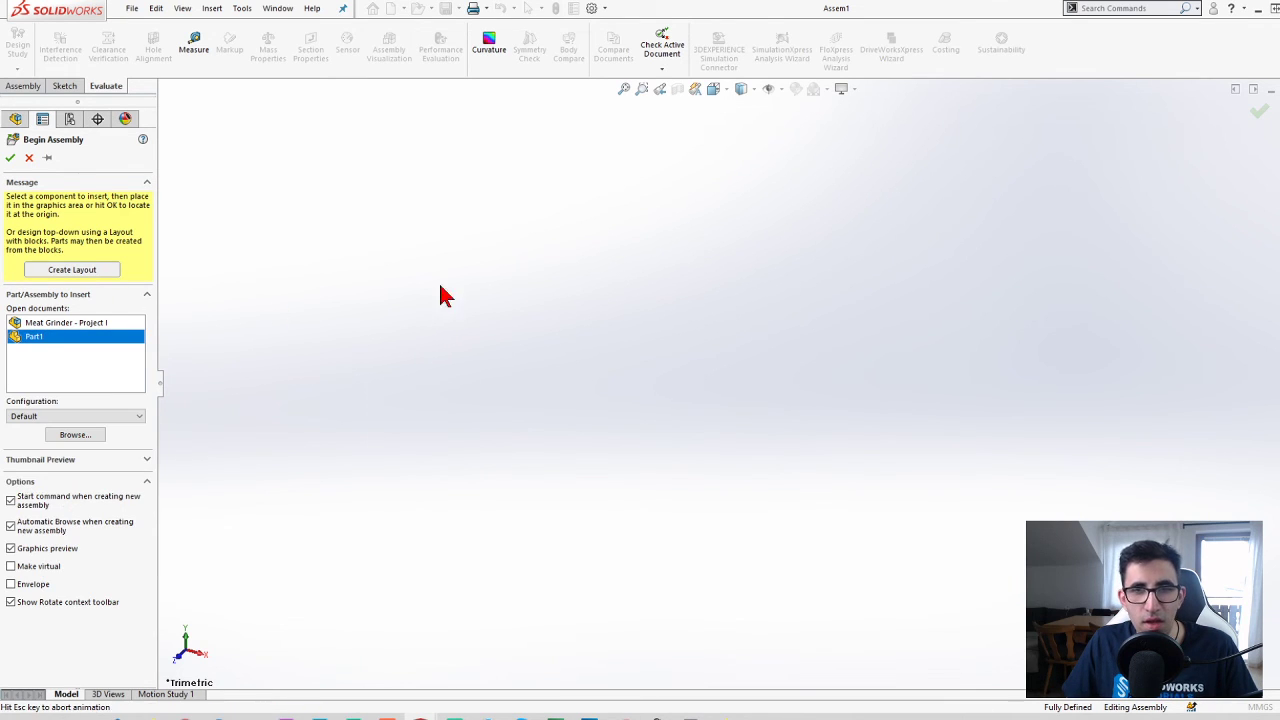
click(10, 157)
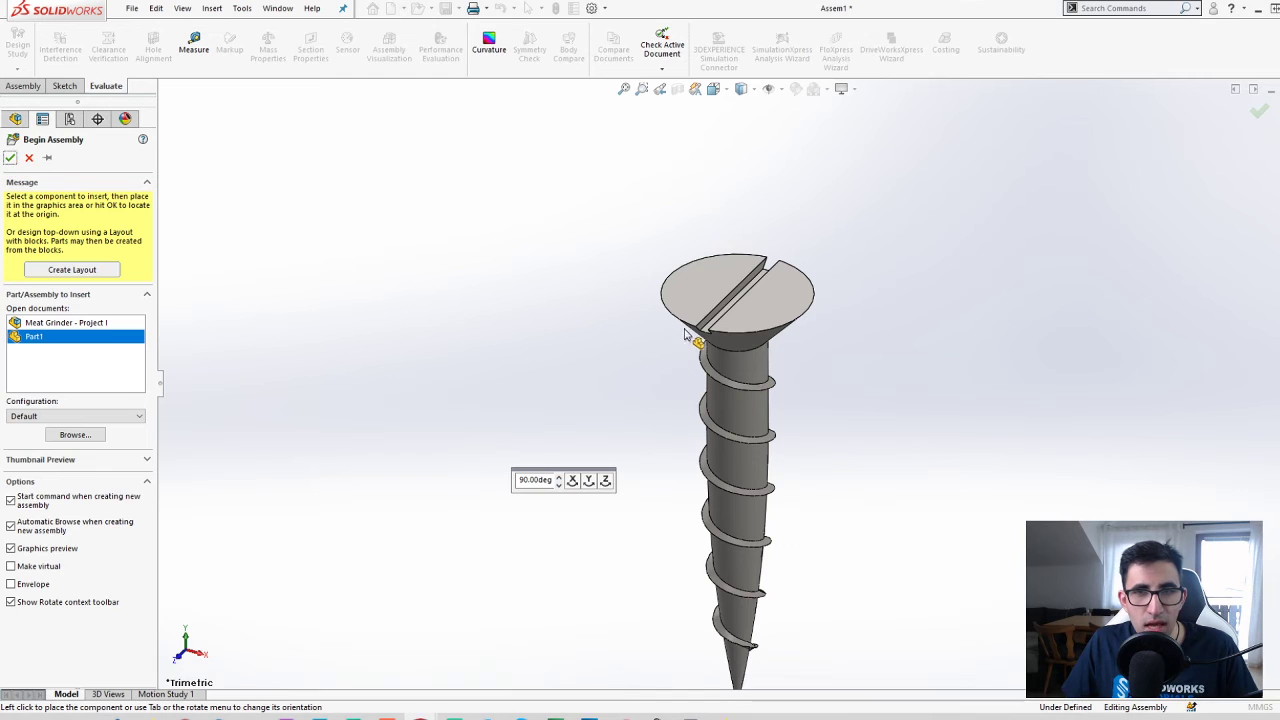
- Insert a new, empty part into the assembly alongside the screw
click(30, 86)
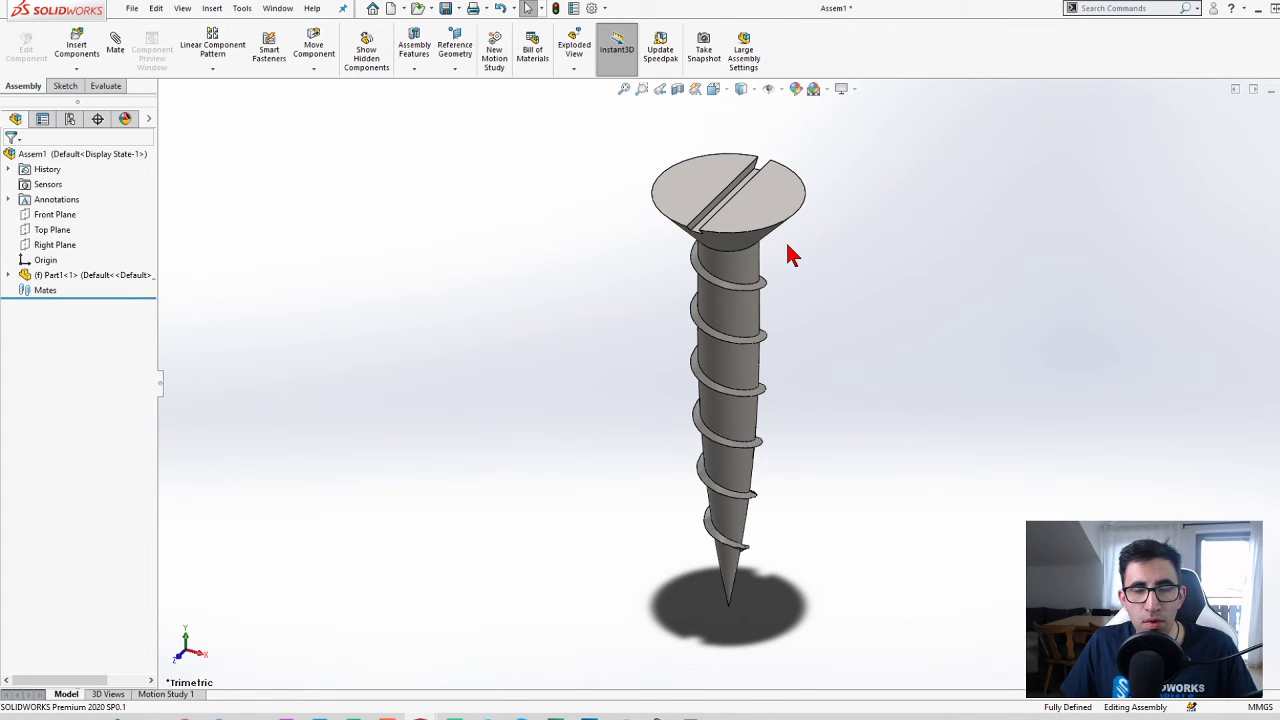
click(84, 50)
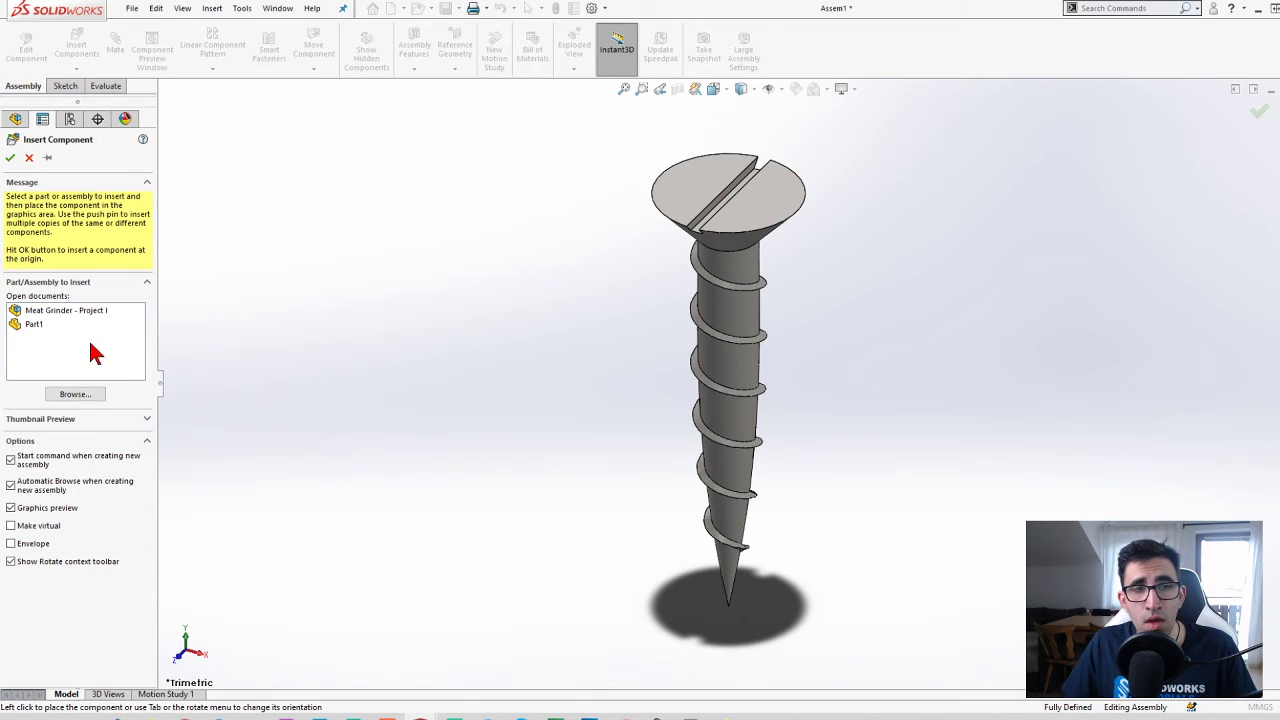
click(10, 157)
click(90, 72)
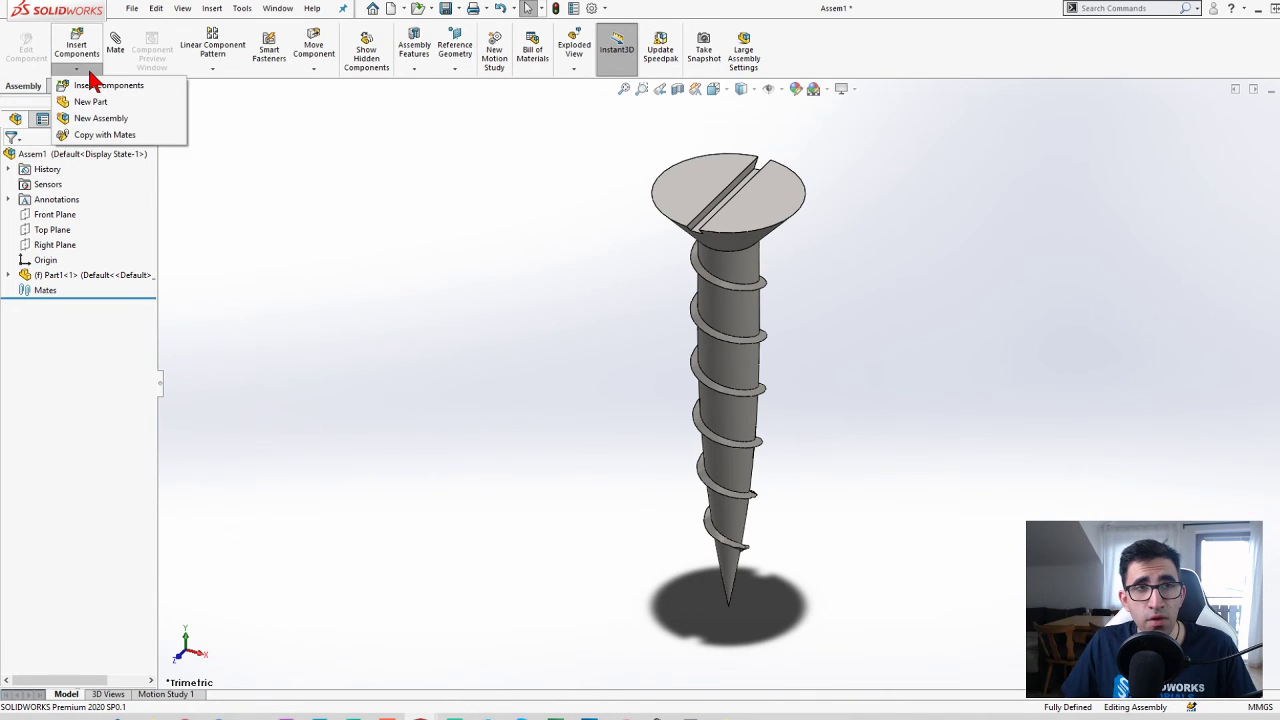
click(93, 107)
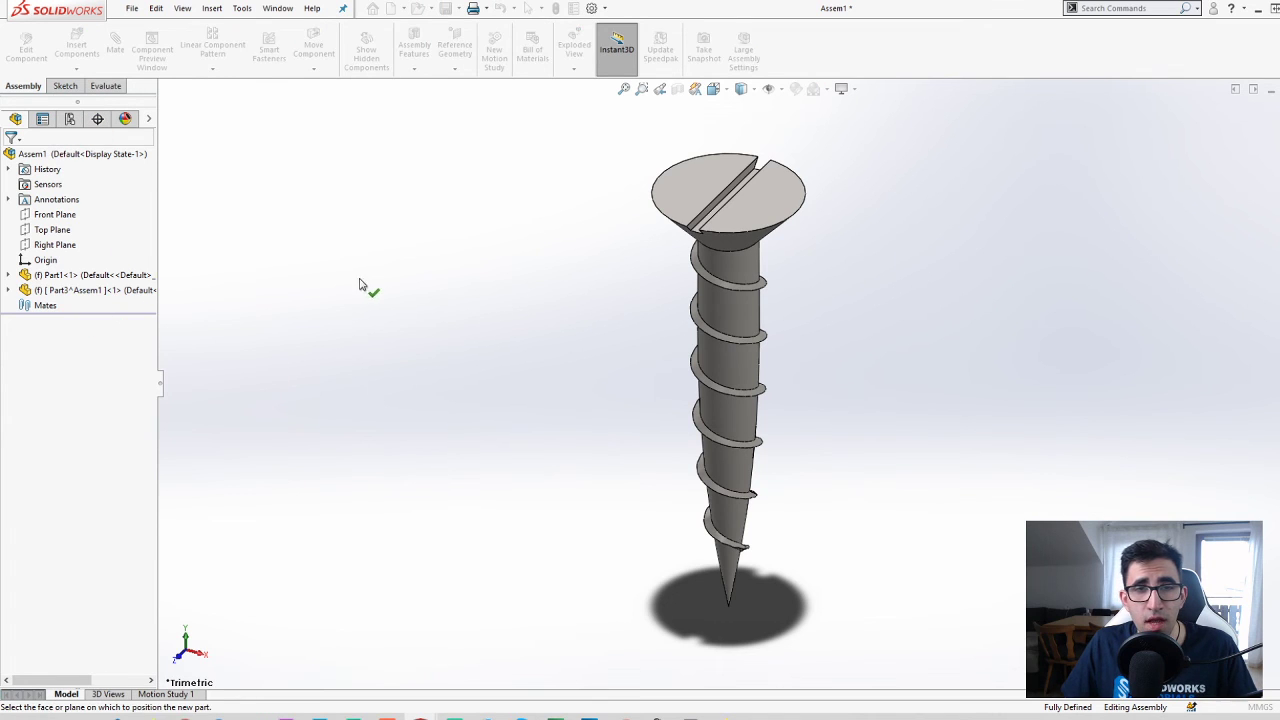
click(278, 275)
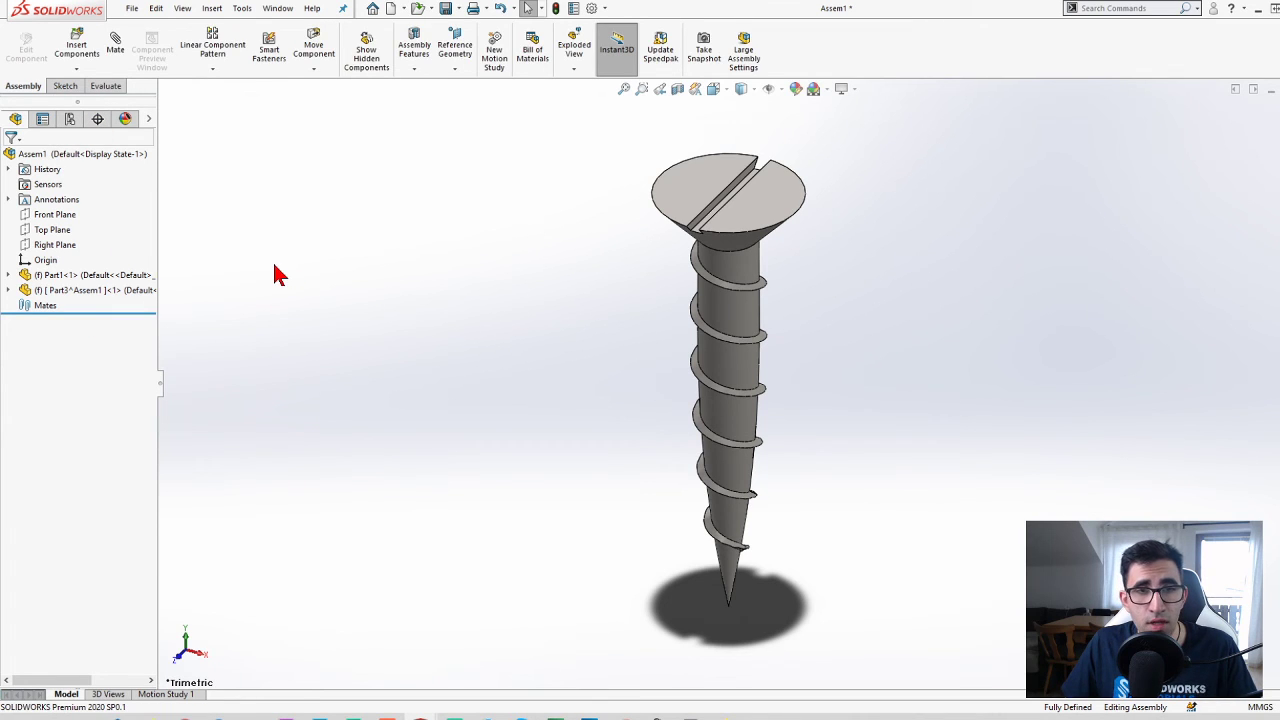
- Edit the new part in the context of the assembly and expand its feature list
click(63, 298)
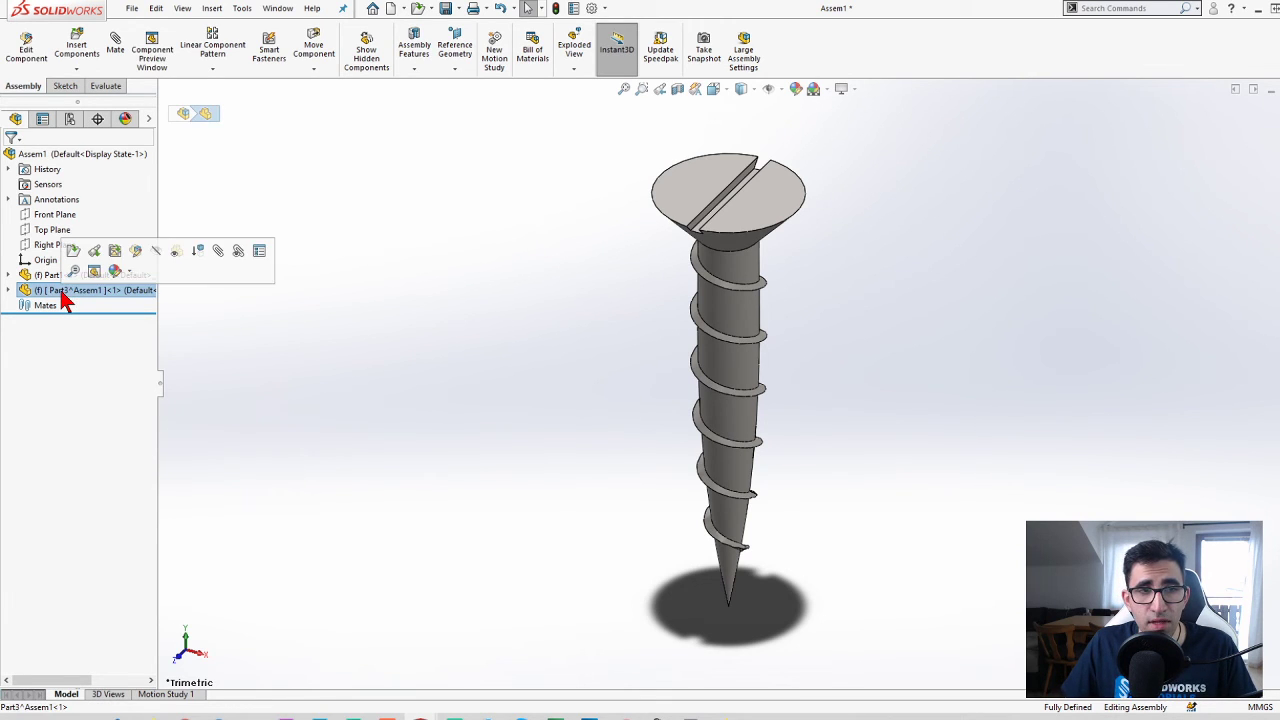
click(137, 251)
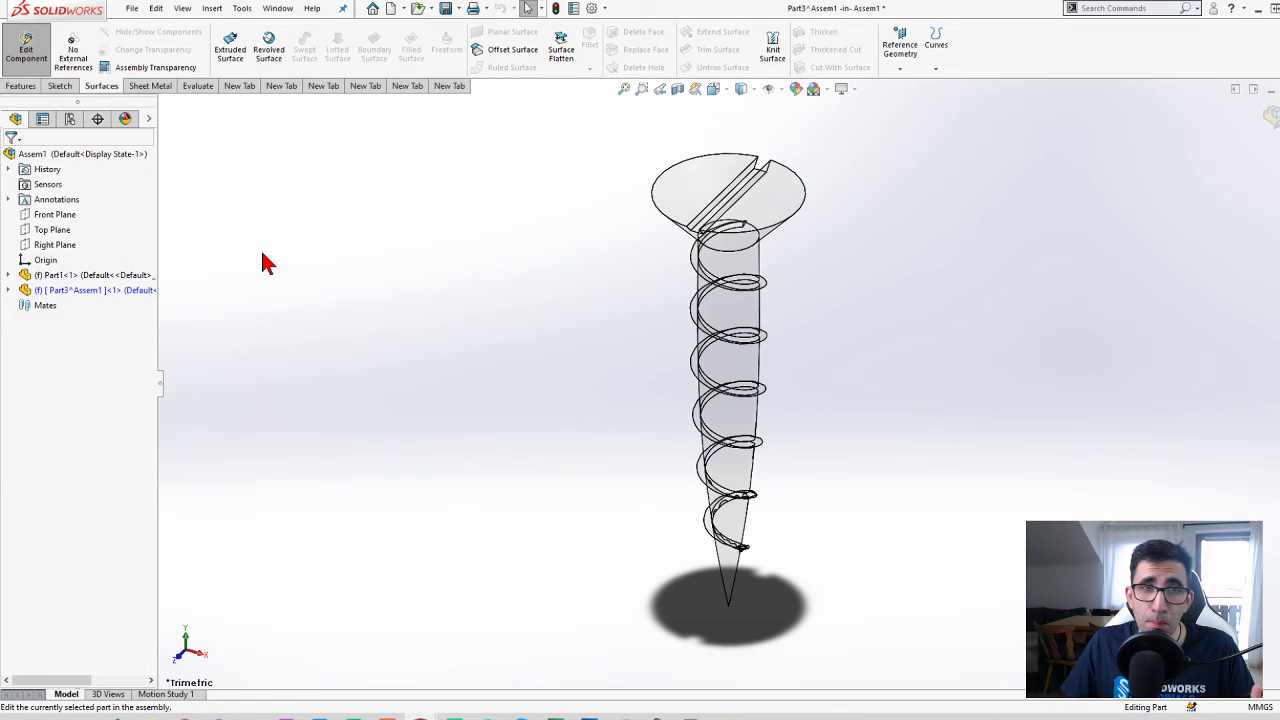
click(8, 290)
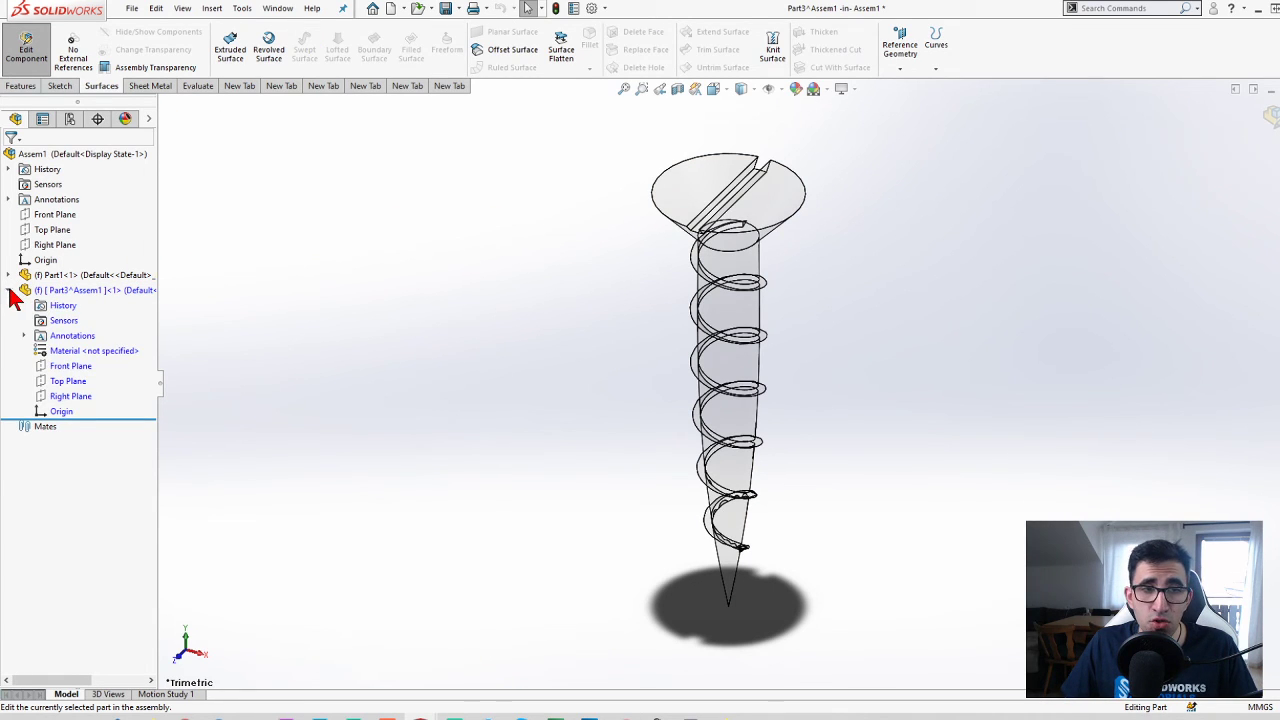
- Sketch a closed triangle on the screw head's top face, with one corner on the face and the closing side about 183 mm long
click(703, 183)
click(60, 86)
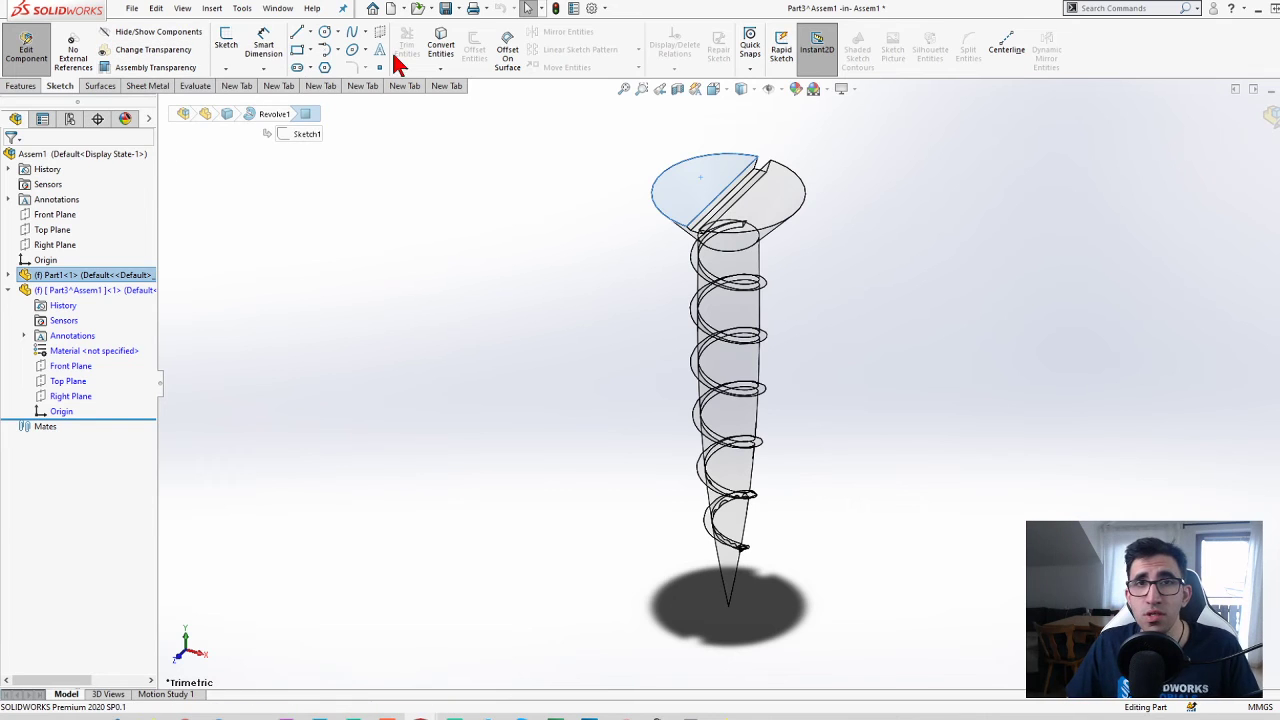
click(296, 32)
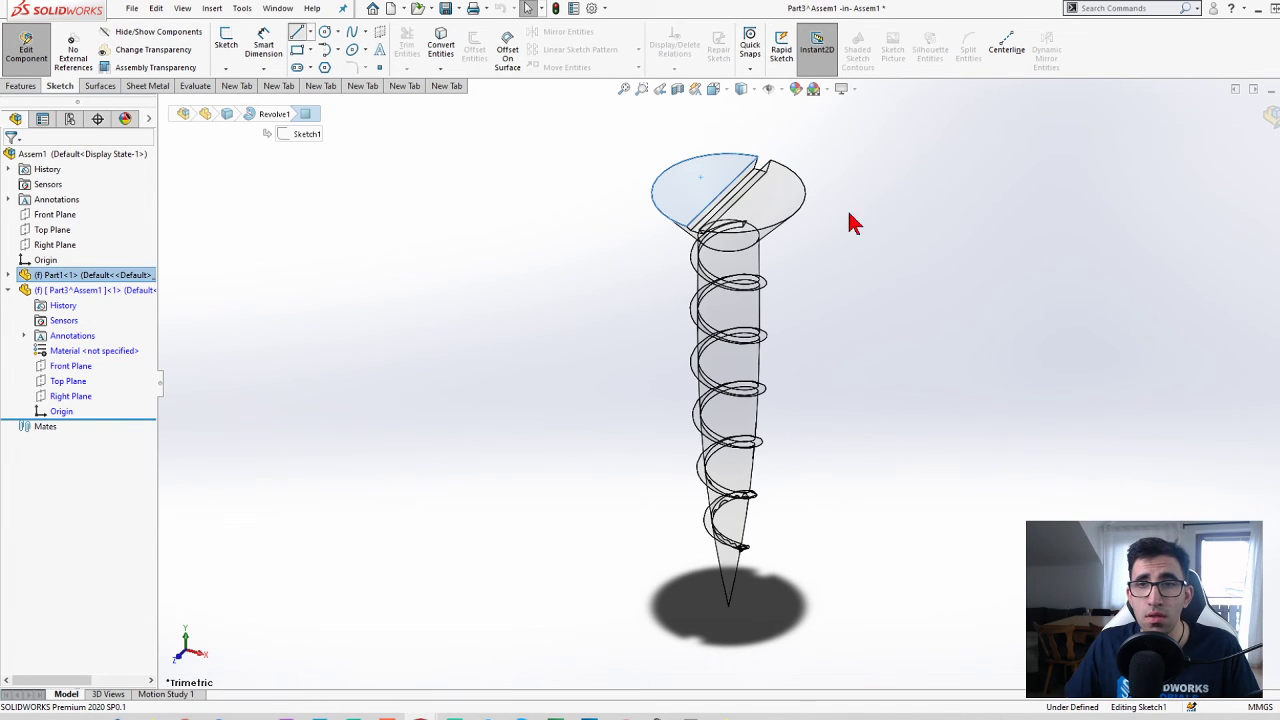
click(710, 185)
click(577, 207)
click(569, 132)
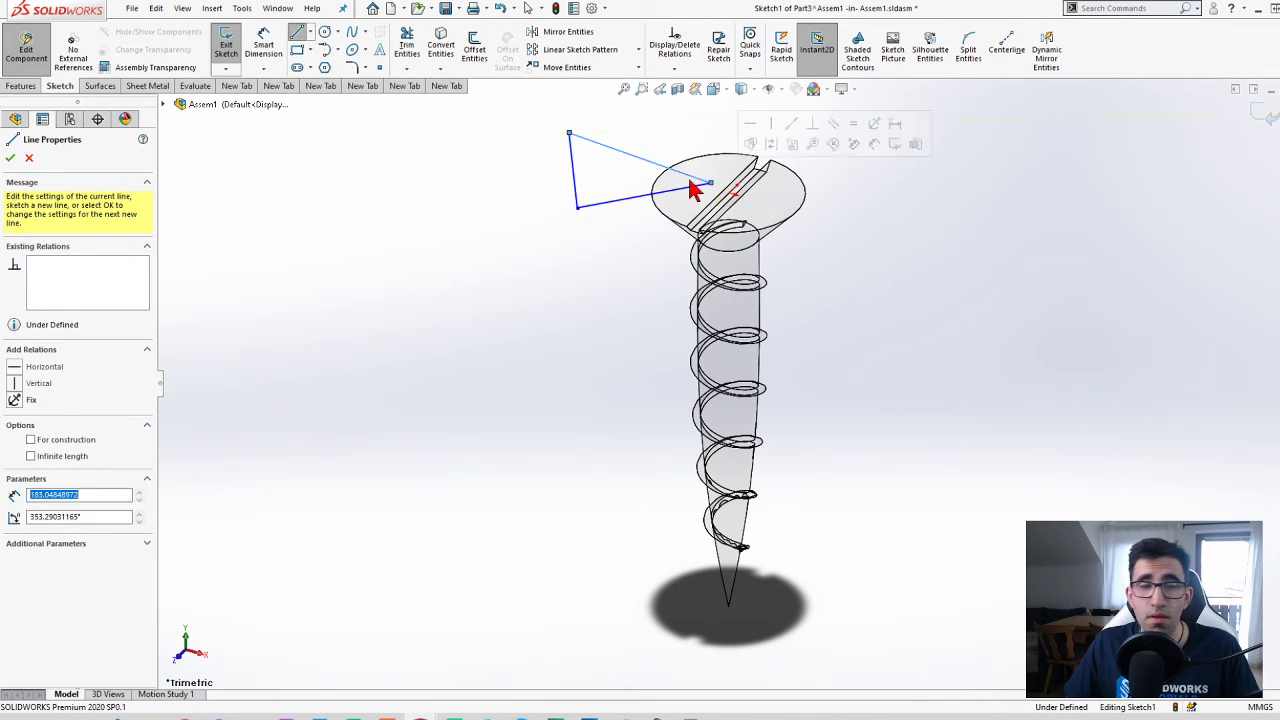
click(710, 185)
- Extrude the triangle into a solid with the default settings and return to editing the assembly
click(21, 86)
click(225, 47)
click(13, 160)
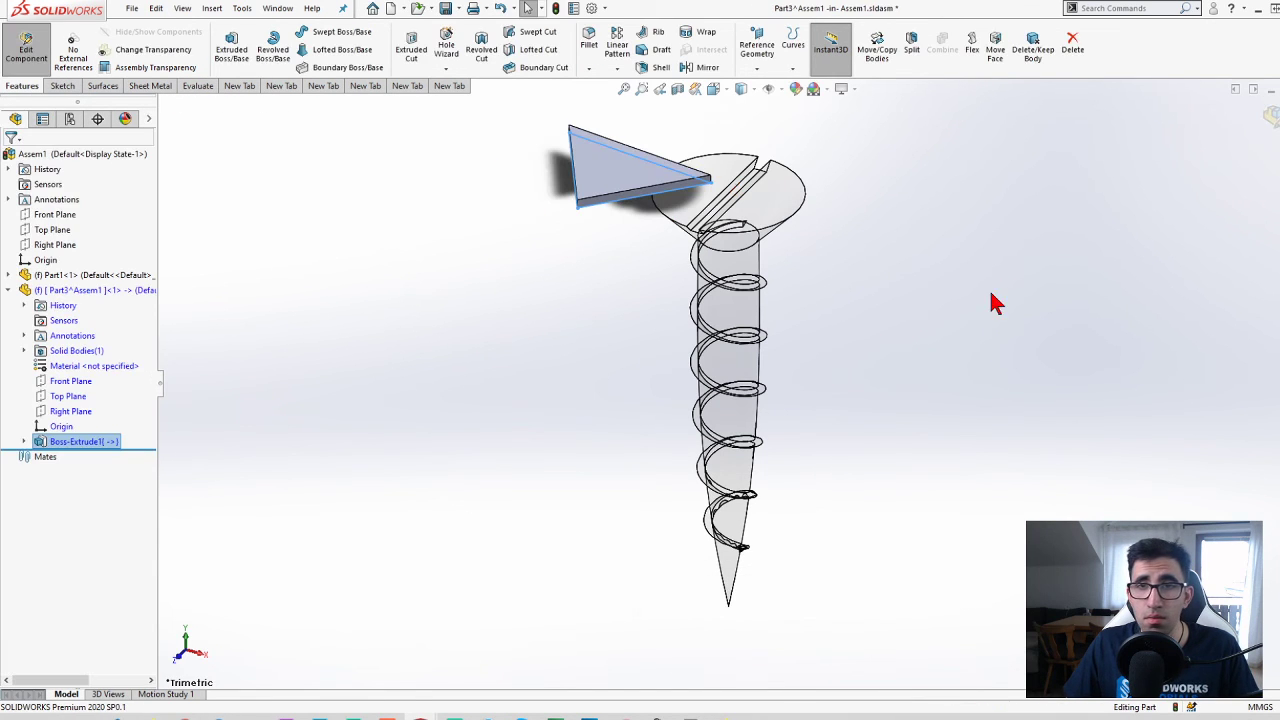
click(1270, 118)
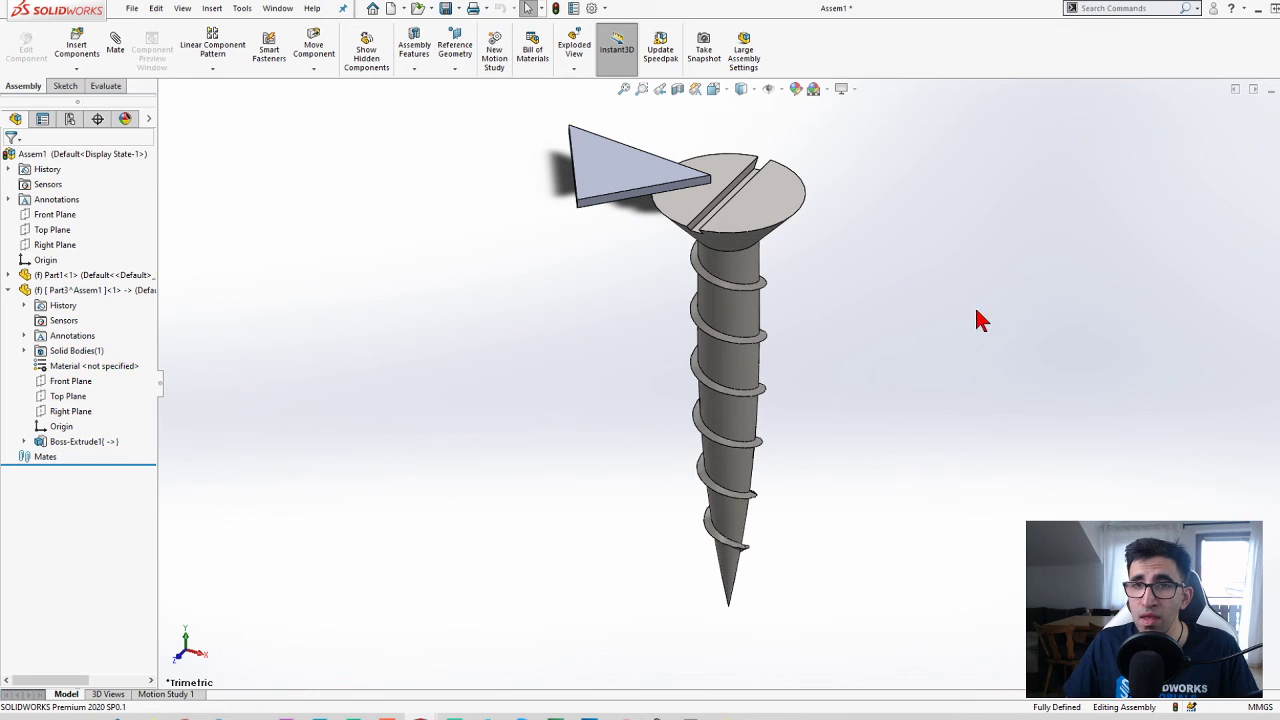
- Inspect the triangular plate on the screw head from another angle and switch back to Part2
scroll(646, 302, up, 2)
middle_drag(655, 351, 662, 286)
scroll(660, 286, down, 1)
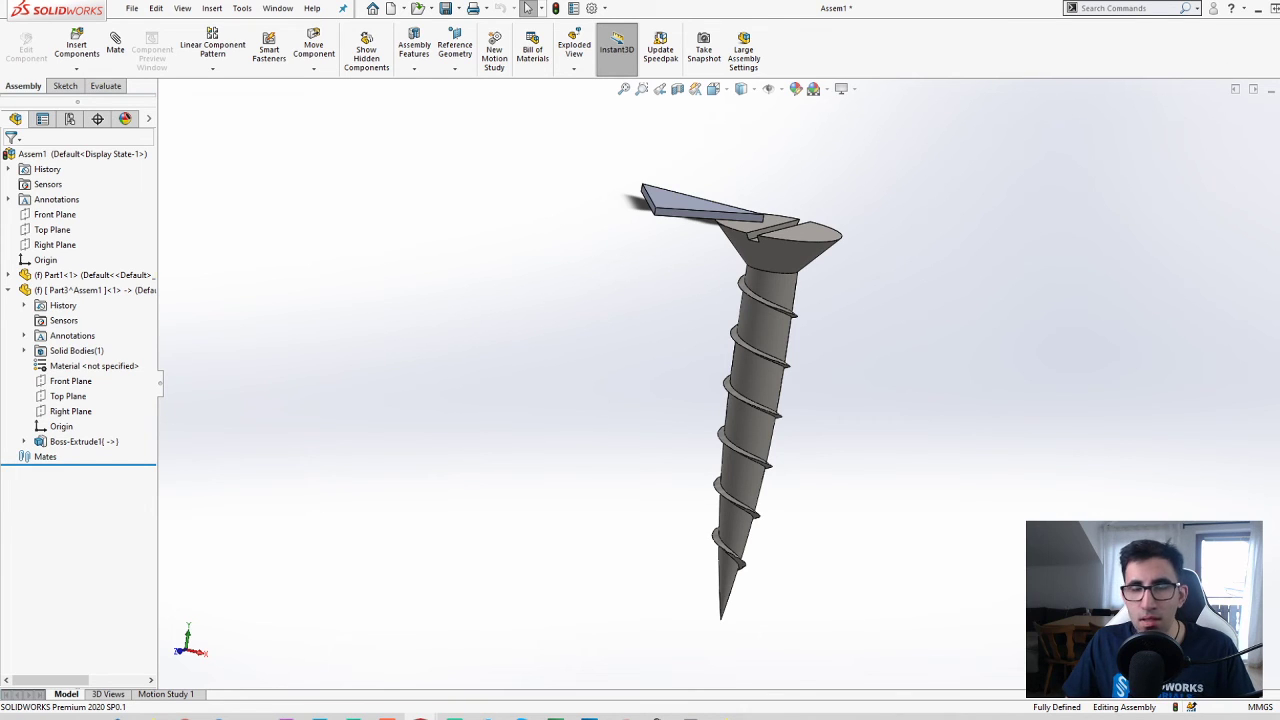
key(ctrl+Tab)
click(620, 376)
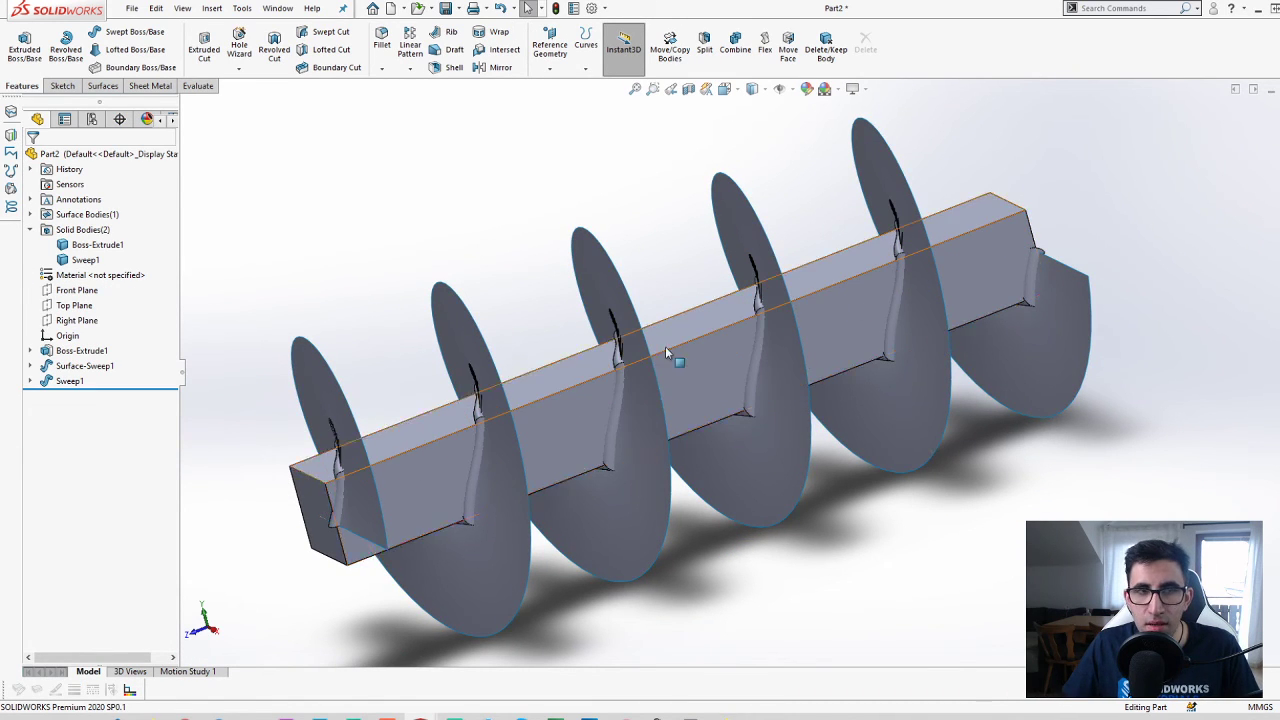
- Delete the spiral surface sweep around the square bar together with the solid sweep that depends on it
scroll(716, 332, up, 1)
middle_drag(690, 420, 721, 438)
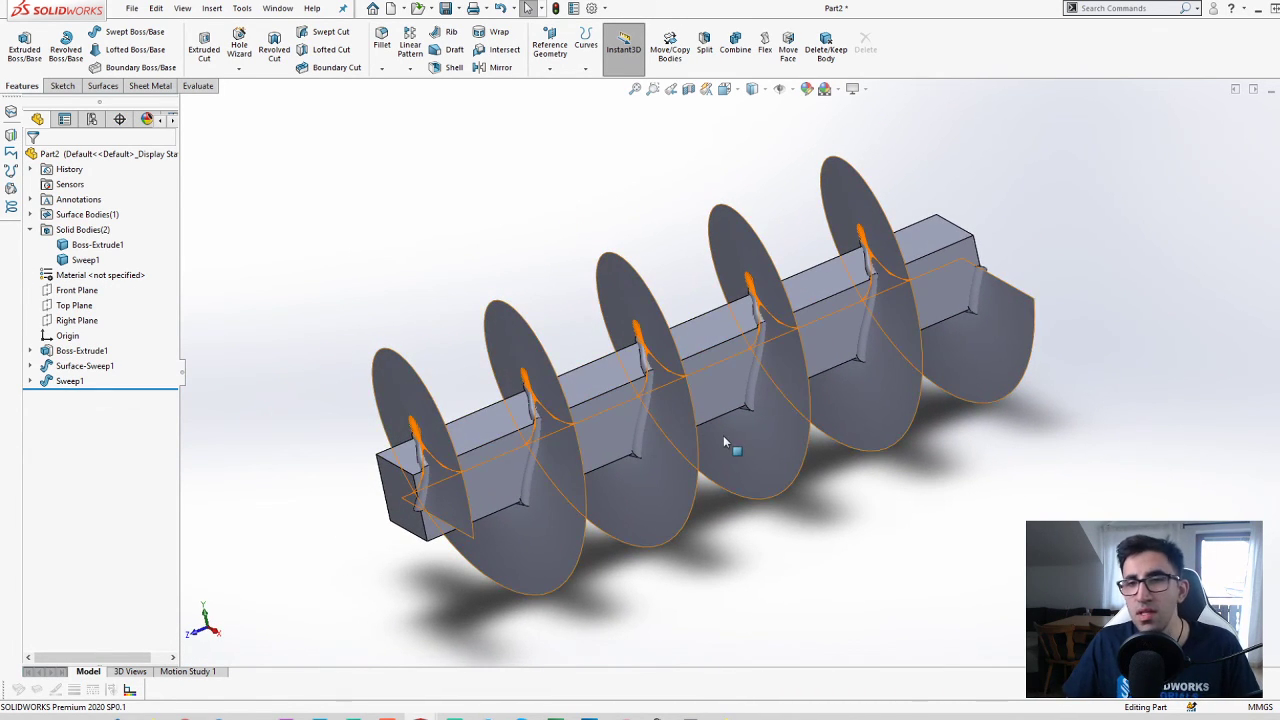
click(613, 298)
key(Delete)
middle_drag(752, 444, 884, 419)
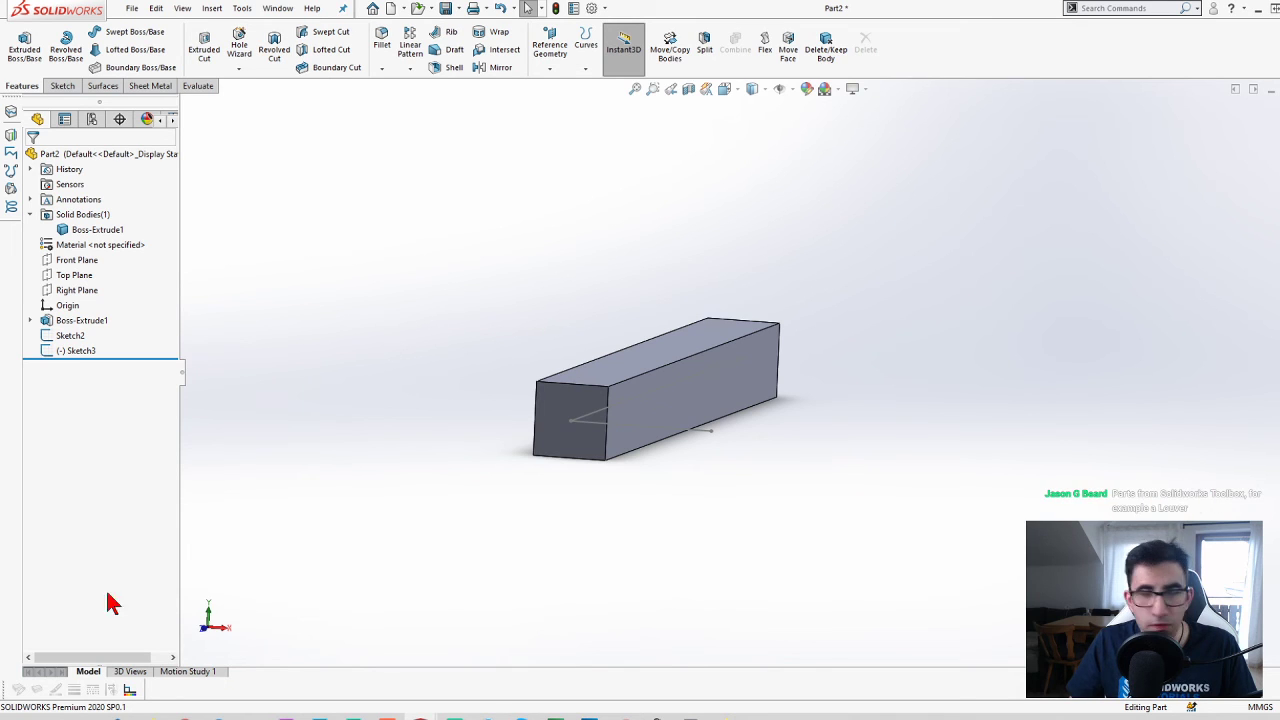
- Add in the Toolbox from the Design Library and look through its hardware standards
click(1279, 138)
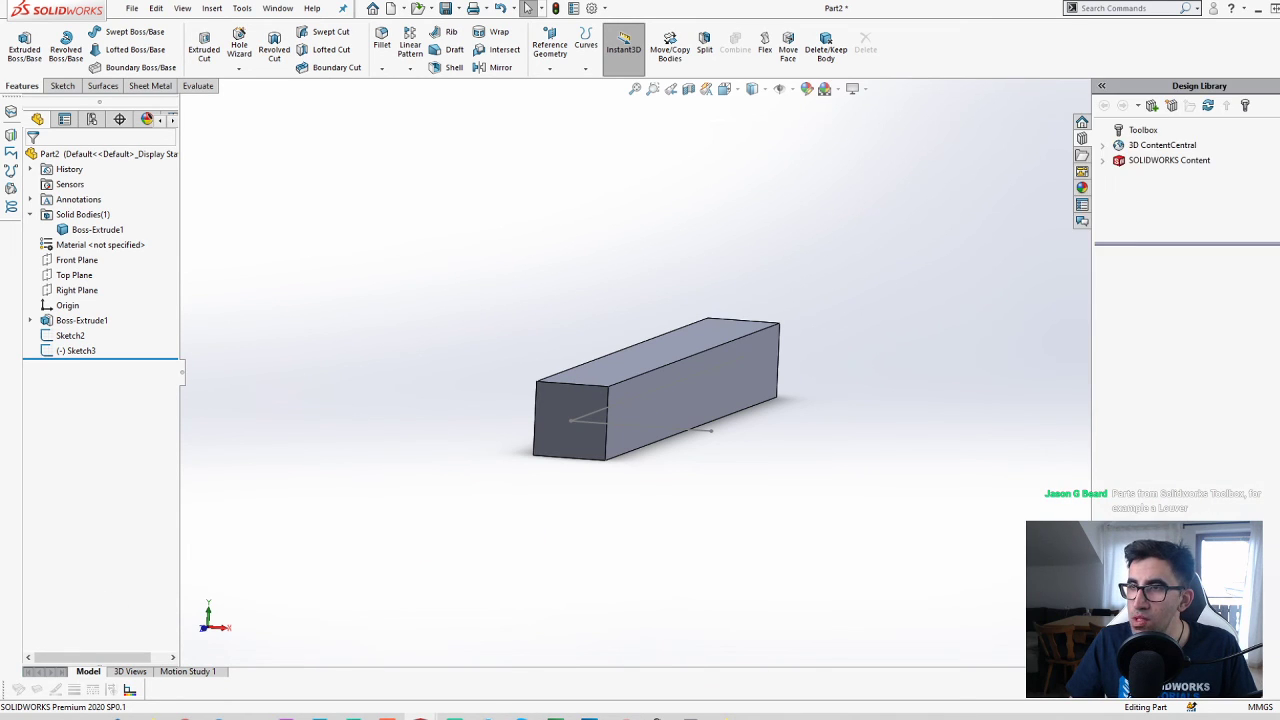
click(1121, 134)
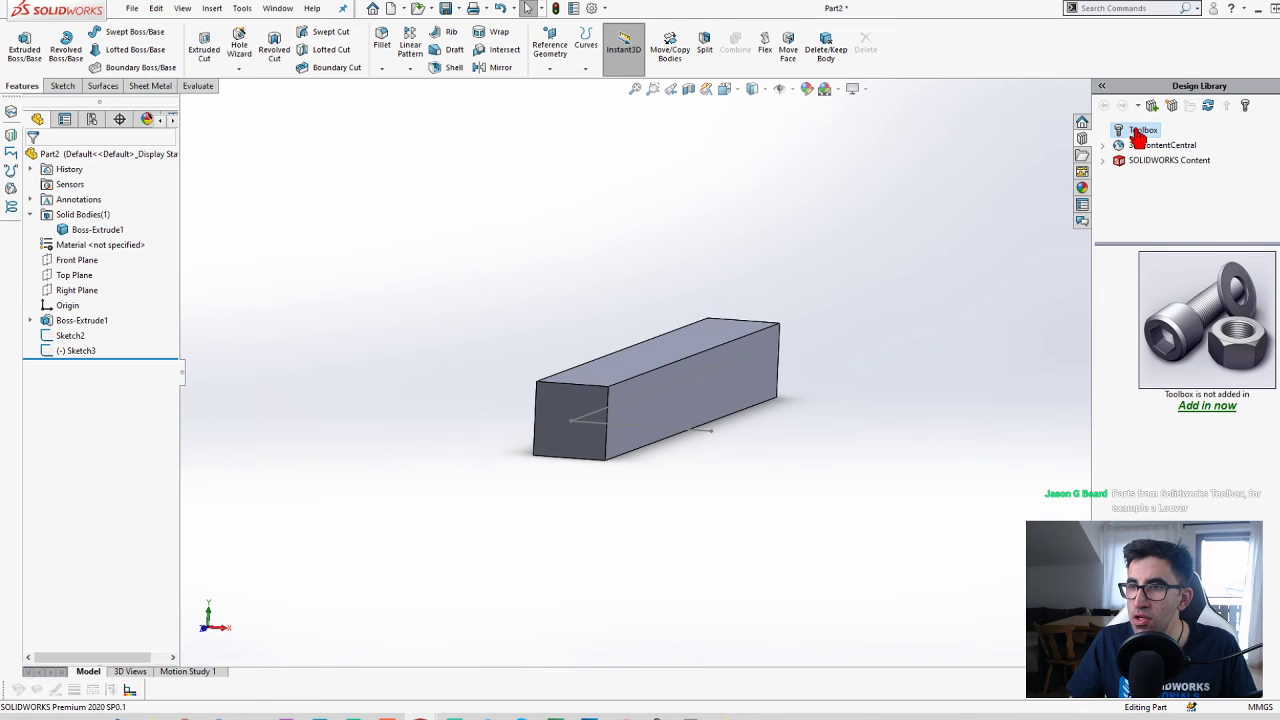
click(1208, 408)
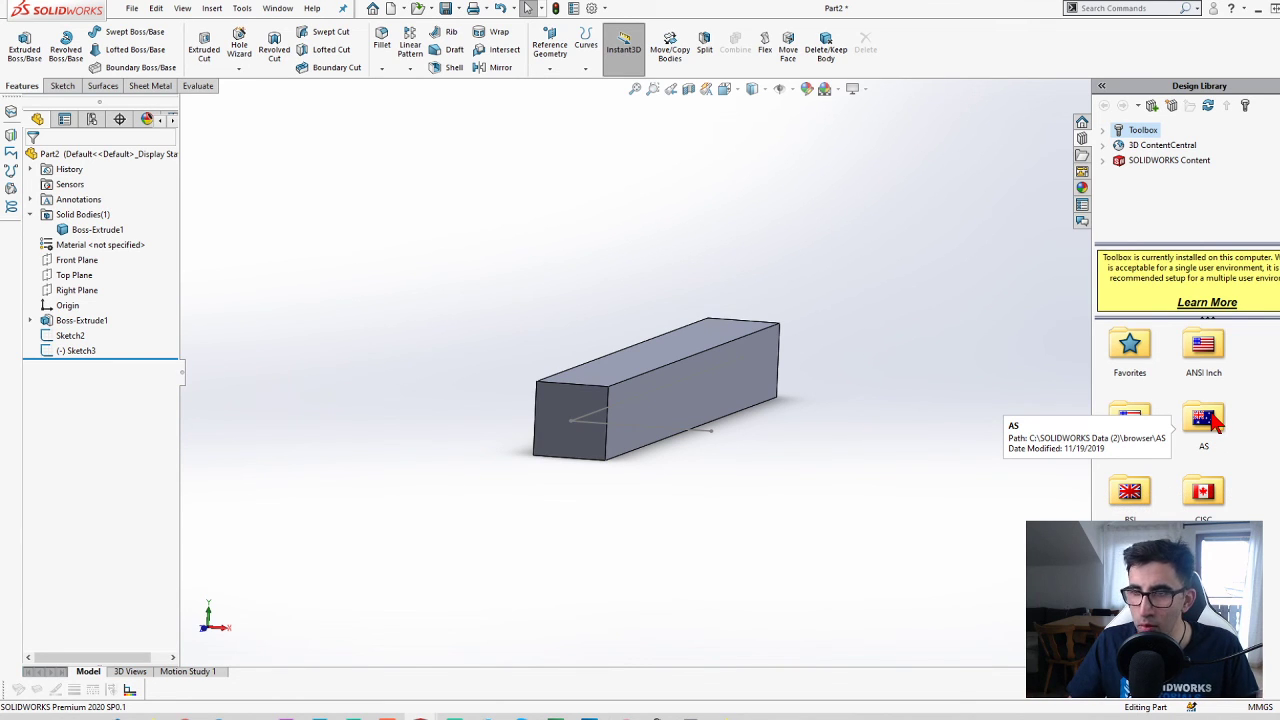
scroll(1210, 422, down, 3)
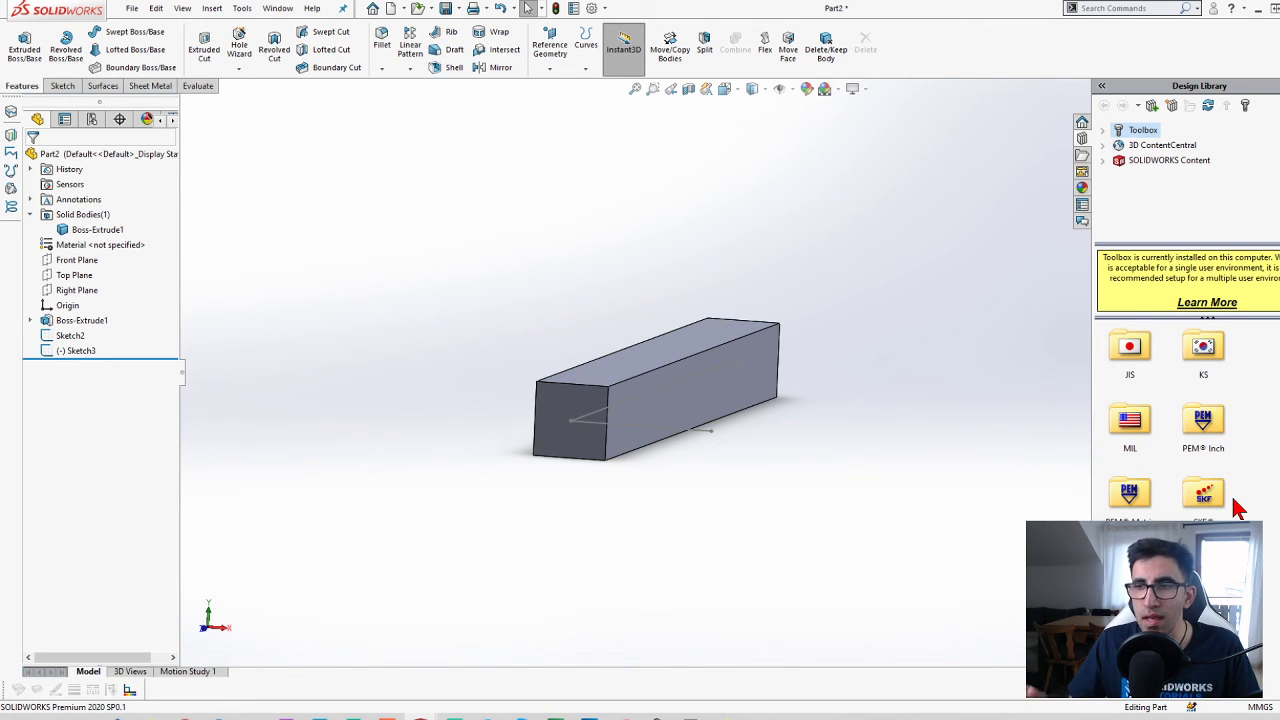
scroll(1230, 505, up, 3)
- Browse the Toolbox to the ANSI Metric machine screws within Bolts and Screws
double_click(1130, 420)
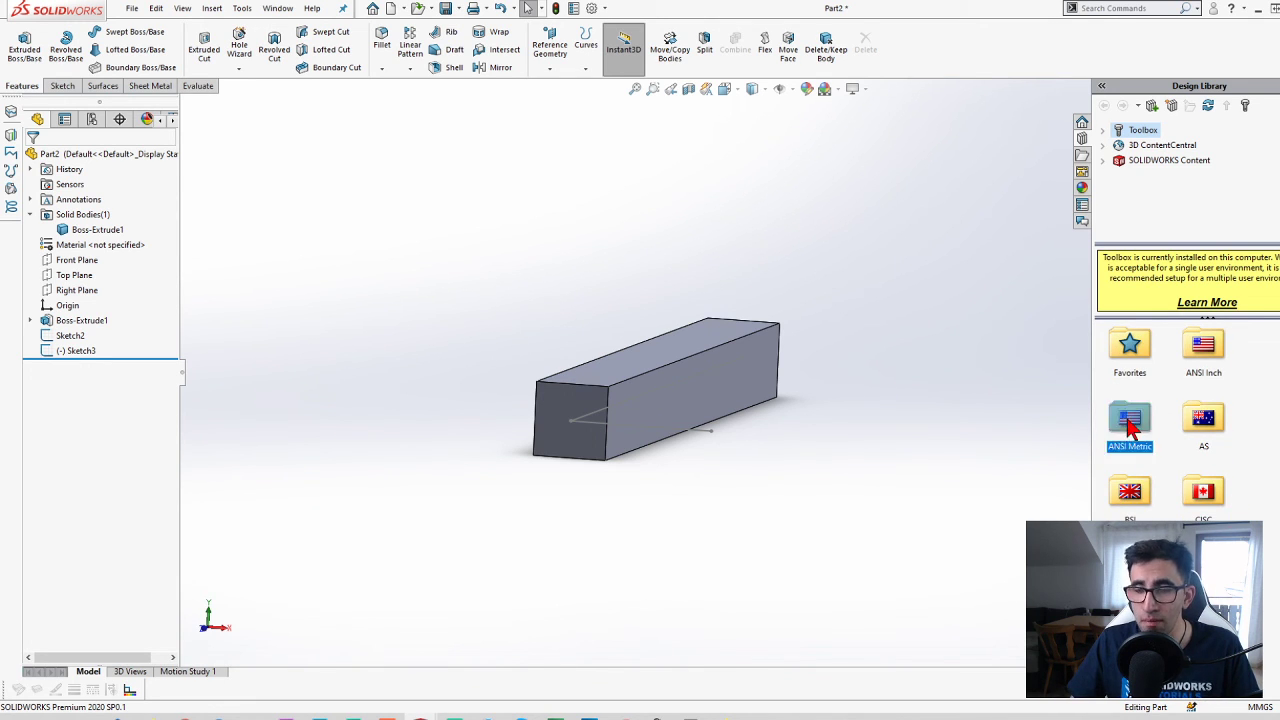
double_click(1204, 345)
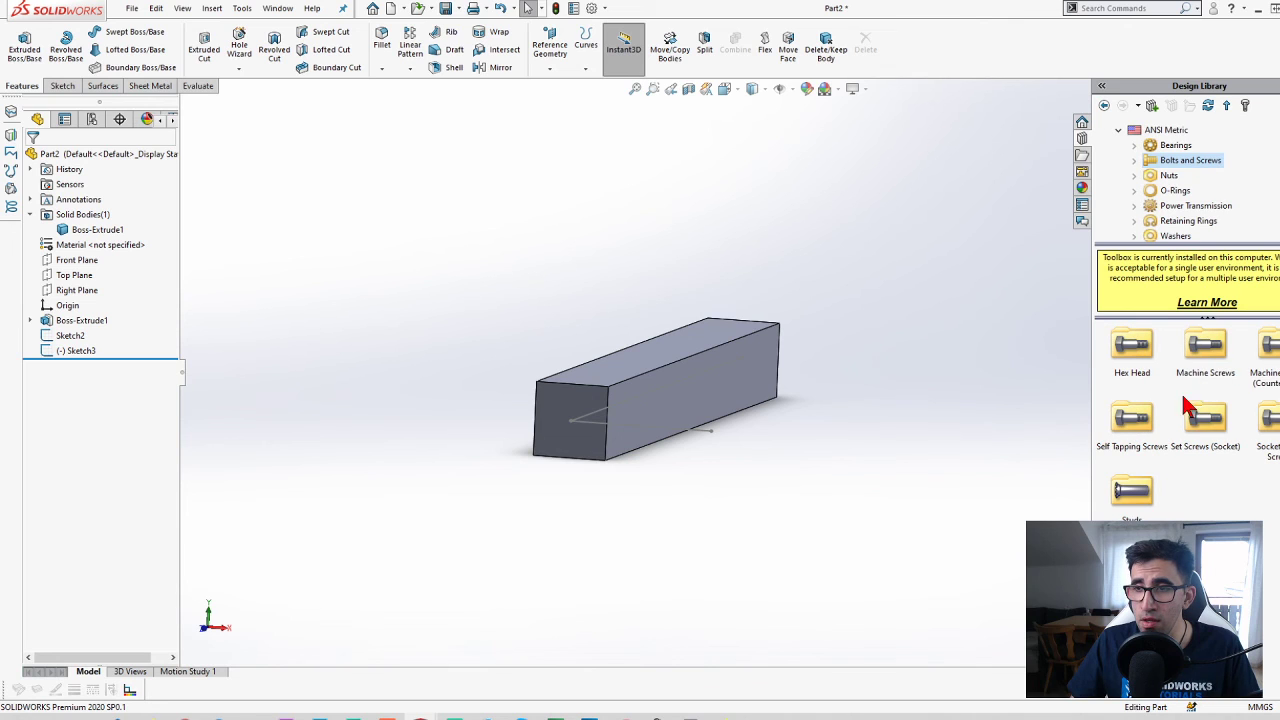
double_click(1208, 352)
- View the Toolbox configuration of the Hex Flange Screw - ANSI B18.6.7M and close it without changes
click(1140, 338)
right_click(1157, 332)
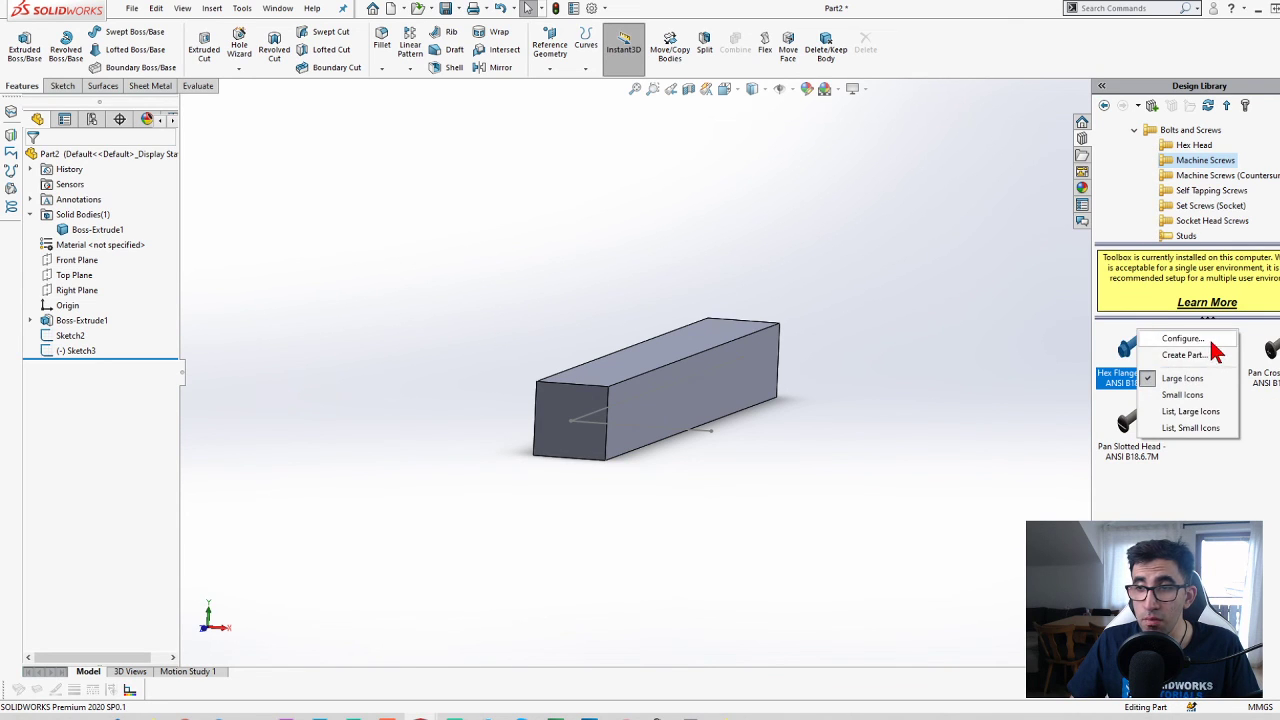
click(1210, 341)
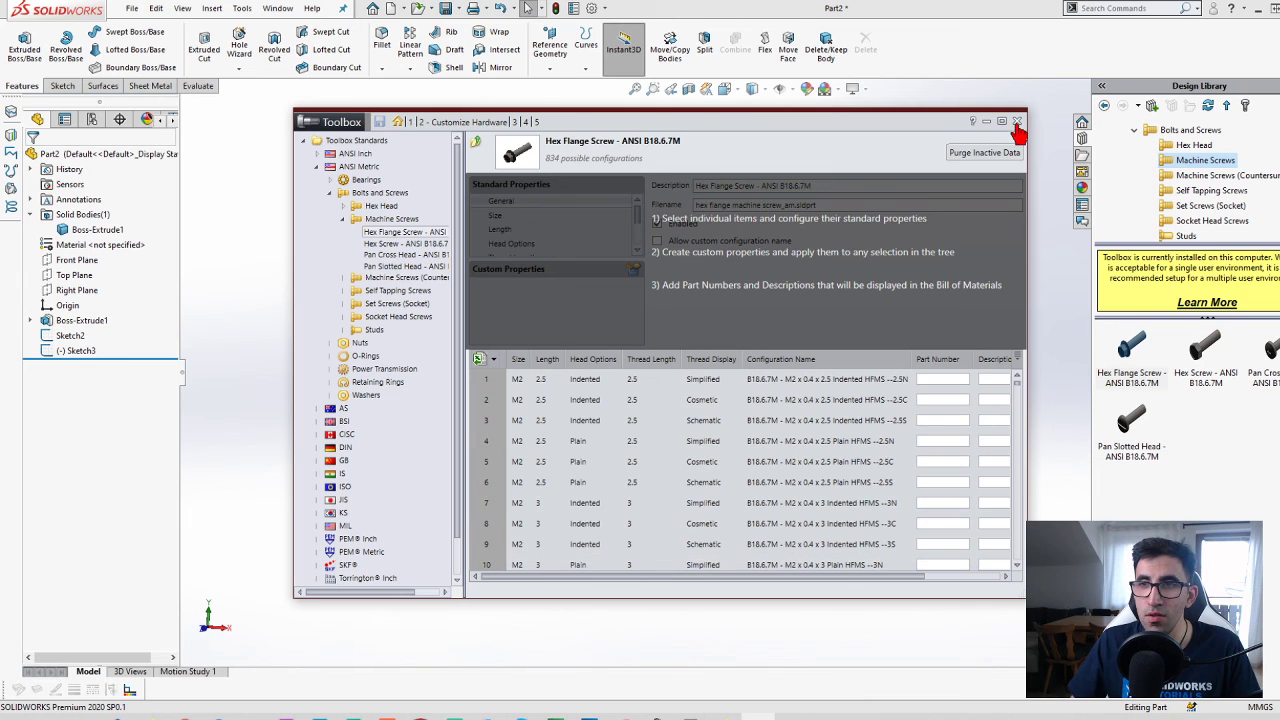
click(1017, 121)
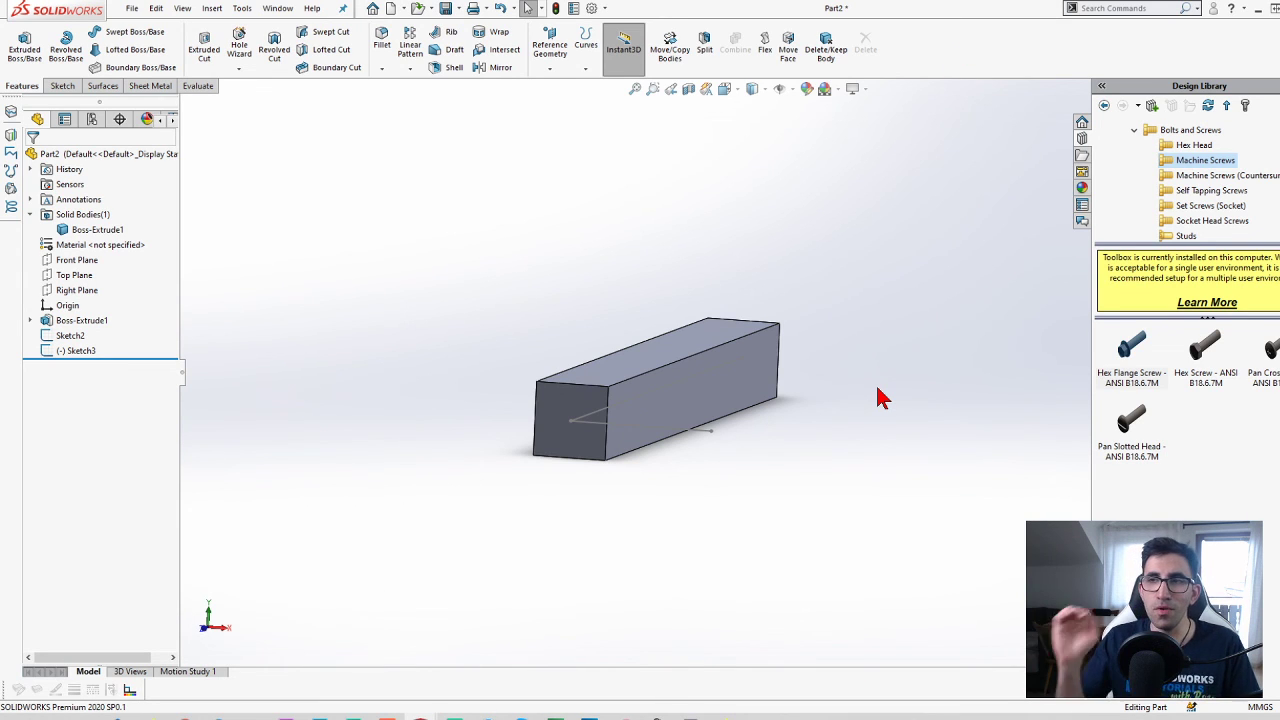